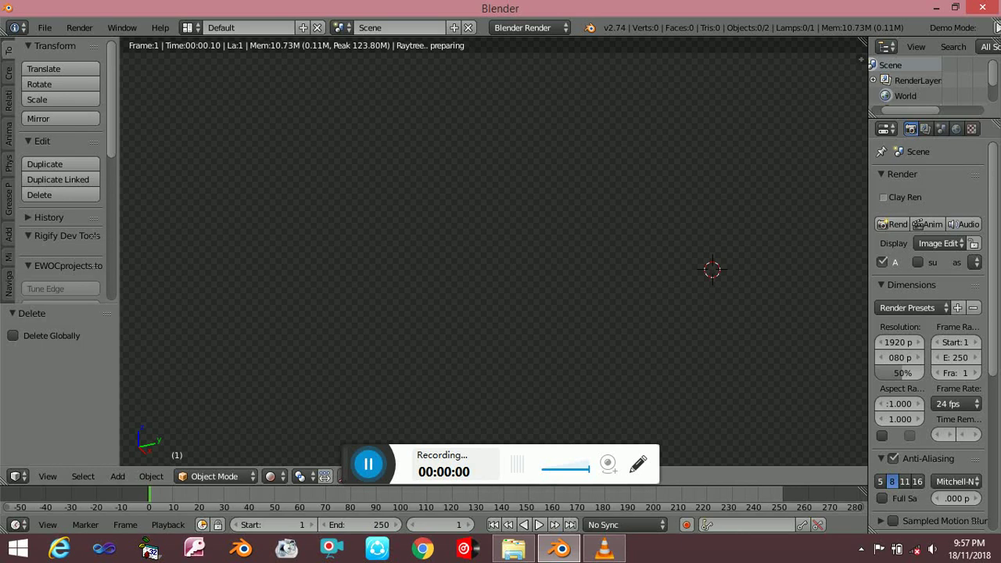
- Snap the 3D cursor to the world centre with Cursor to Center, then bring up the Add menu
{"action": "key", "text": "Escape"}
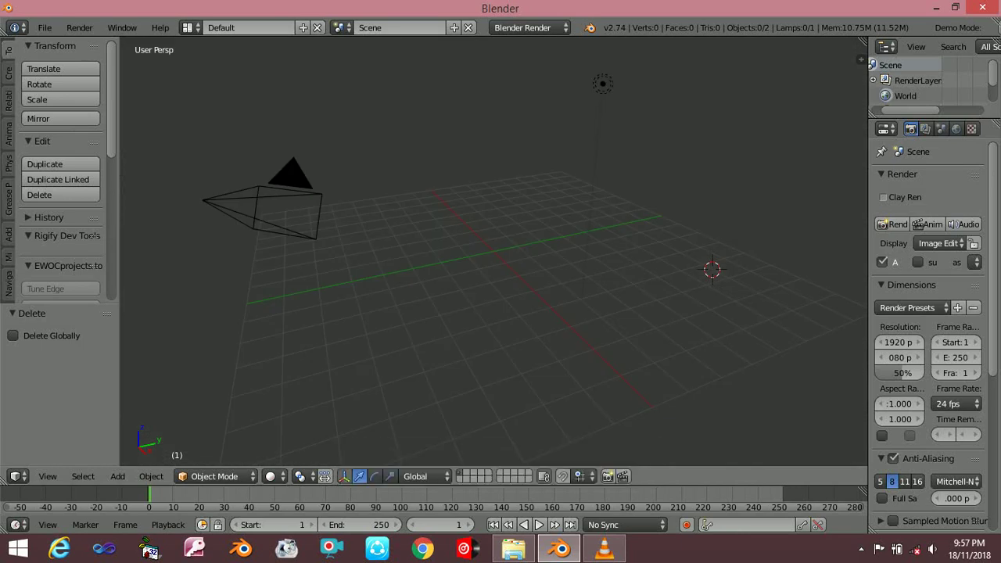
{"action": "left_click", "coordinate": [491, 254]}
{"action": "key", "text": "shift+s"}
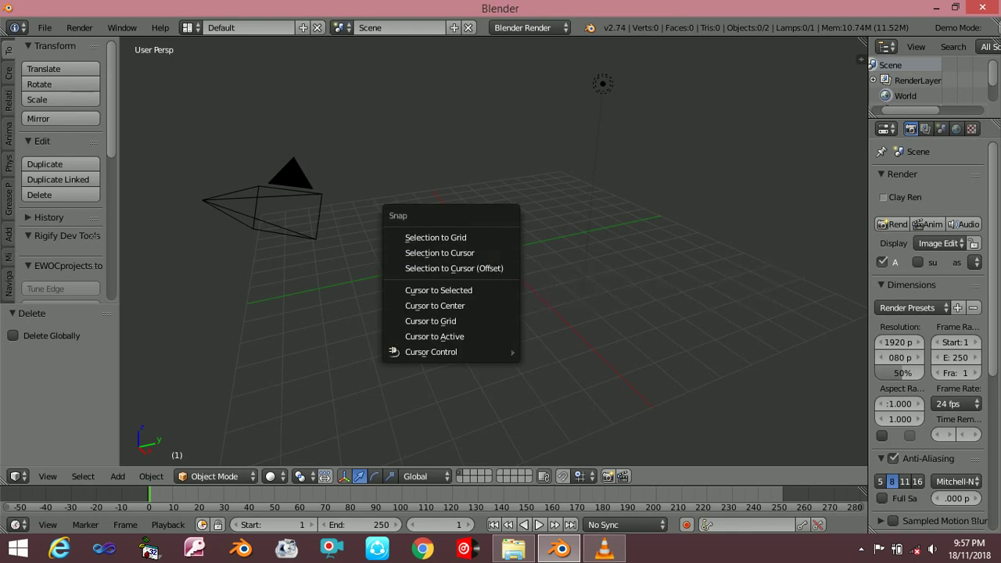
{"action": "left_click", "coordinate": [435, 305]}
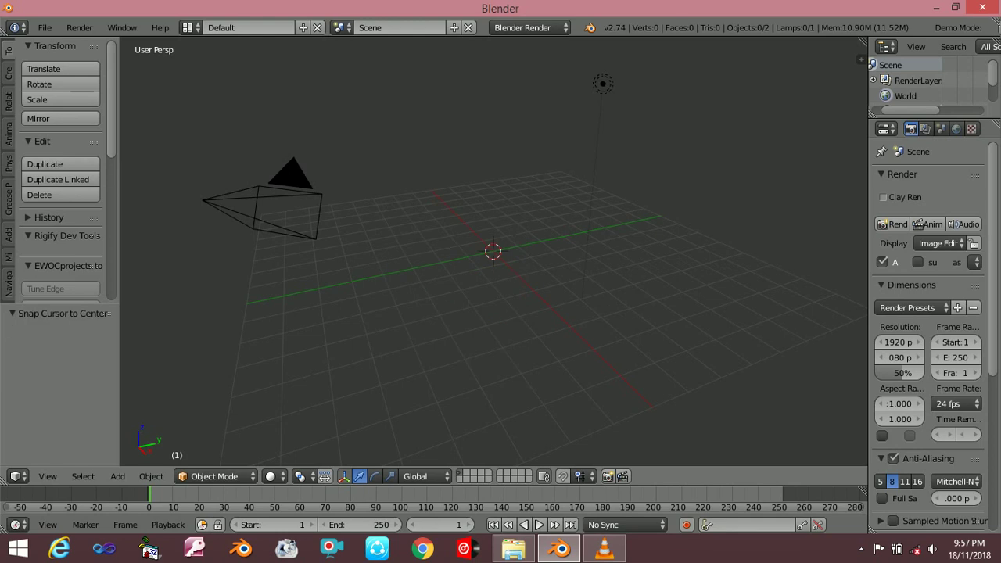
{"action": "key", "text": "shift+a"}
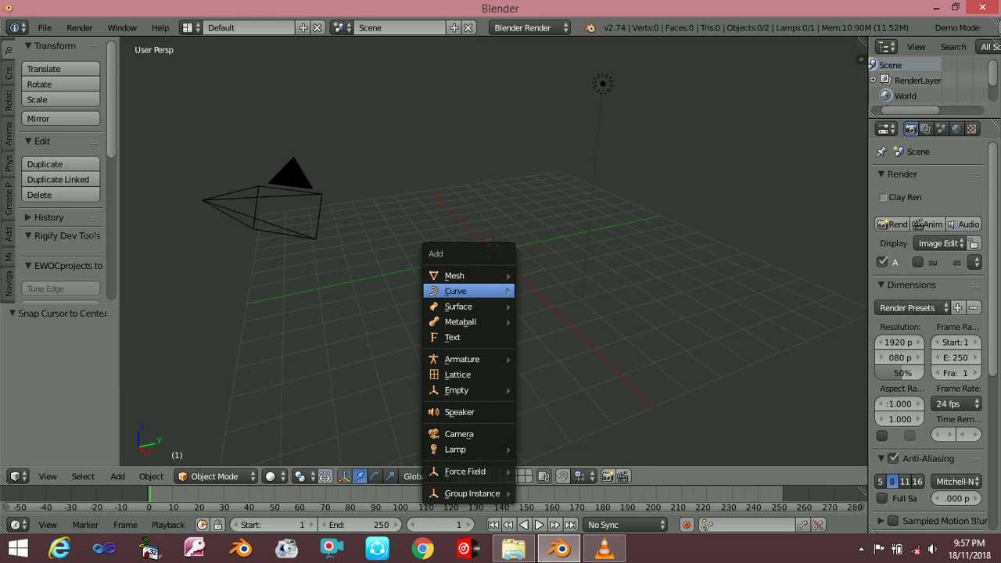
- Add a Bezier circle at the origin and return to Object Mode in camera view
{"action": "left_click", "coordinate": [548, 306]}
{"action": "key", "text": "Tab"}
{"action": "key", "text": "s"}
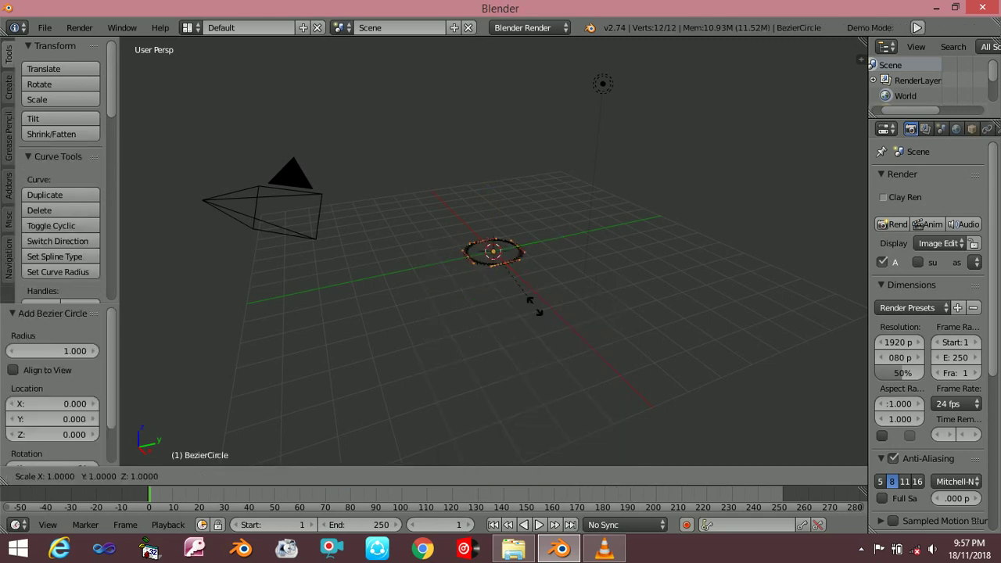
{"action": "left_click", "coordinate": [594, 334]}
{"action": "key", "text": "Tab"}
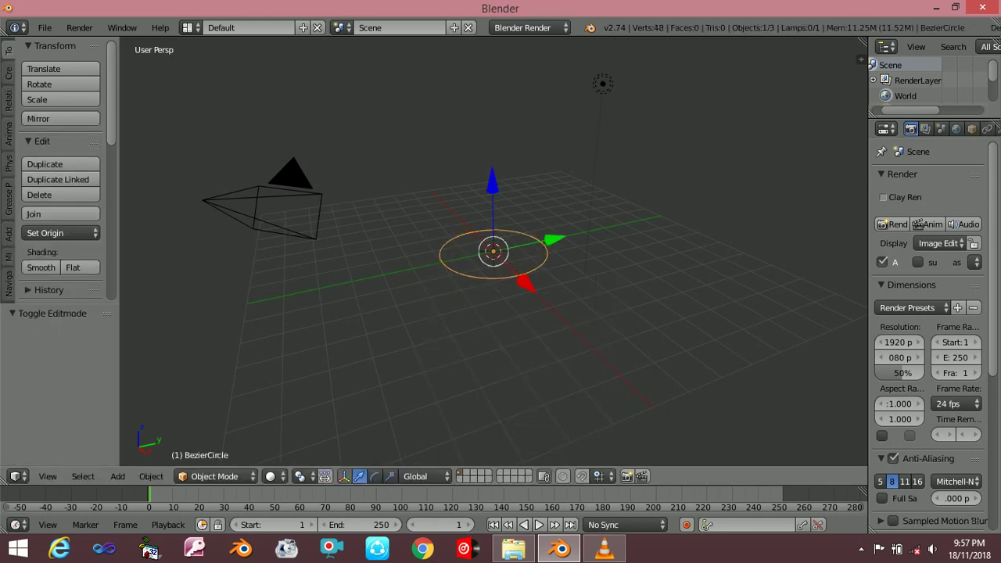
{"action": "key", "text": "KP_0"}
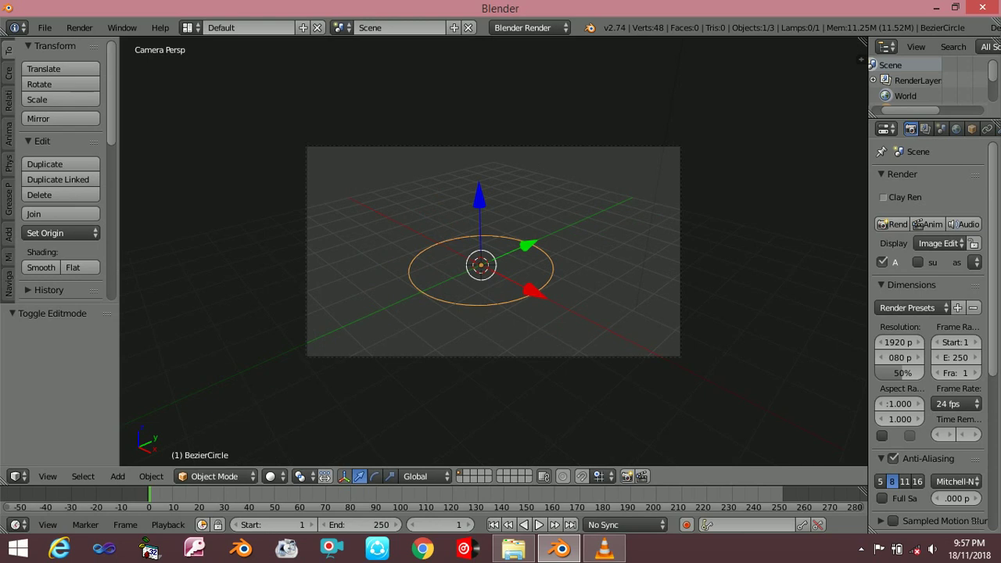
- Scale the circle uniformly to 1.496 and view it from the front
{"action": "key", "text": "s"}
{"action": "left_click", "coordinate": [665, 357]}
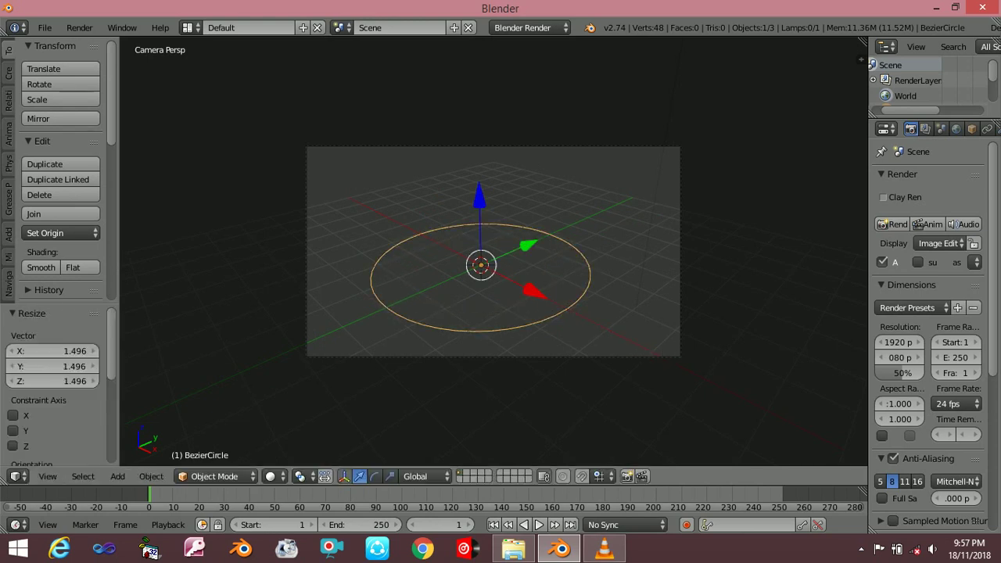
{"action": "key", "text": "KP_1"}
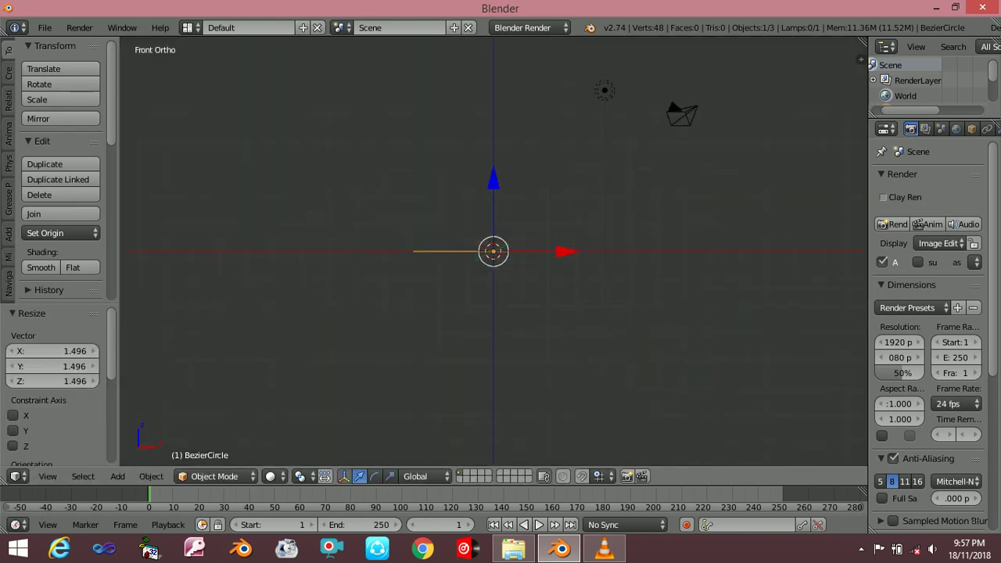
{"action": "scroll", "coordinate": [556, 307], "scroll_direction": "up", "scroll_amount": 3}
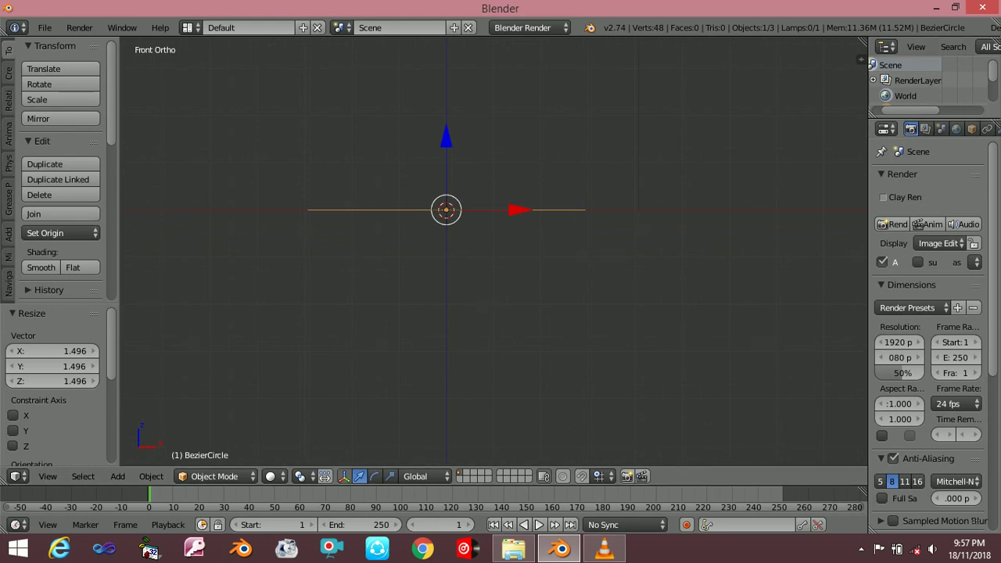
{"action": "left_click_drag", "start_coordinate": [869, 274], "coordinate": [808, 274]}
- Give the curve bevel depth 0.290, extrude 0.131 and bevel resolution 11, then recentre the 3D cursor
{"action": "left_click", "coordinate": [956, 129]}
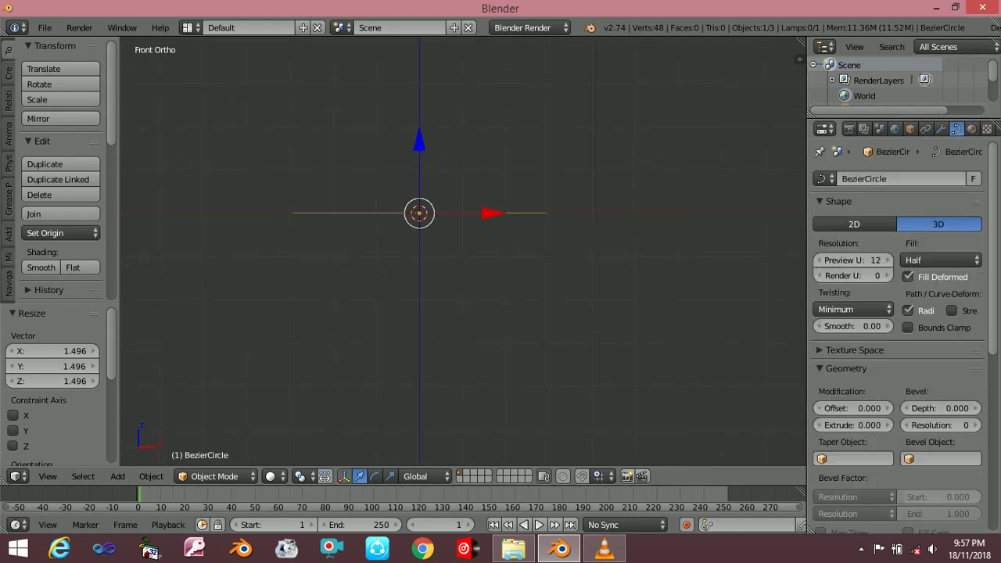
{"action": "left_click_drag", "start_coordinate": [939, 407], "coordinate": [974, 408]}
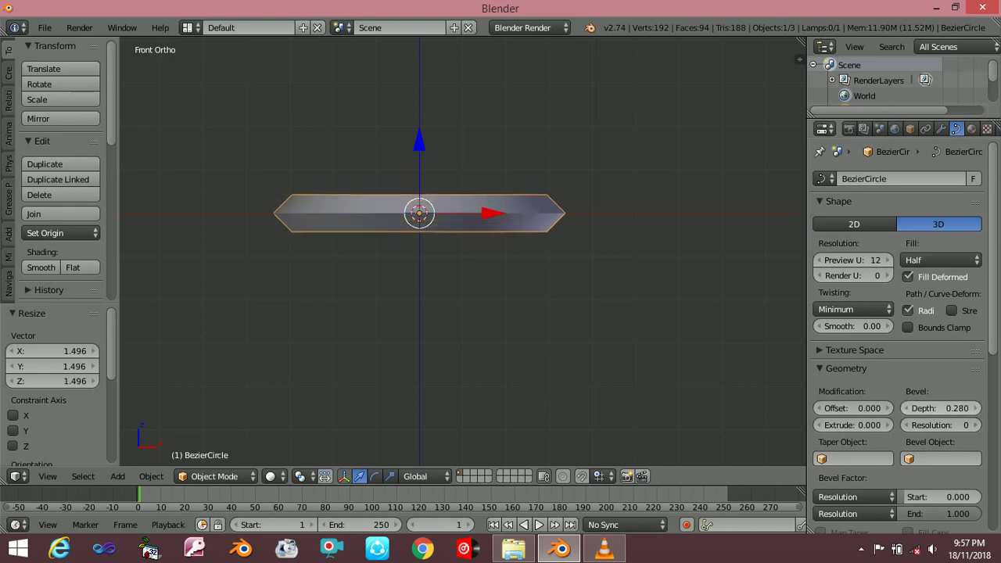
{"action": "left_click", "coordinate": [890, 425]}
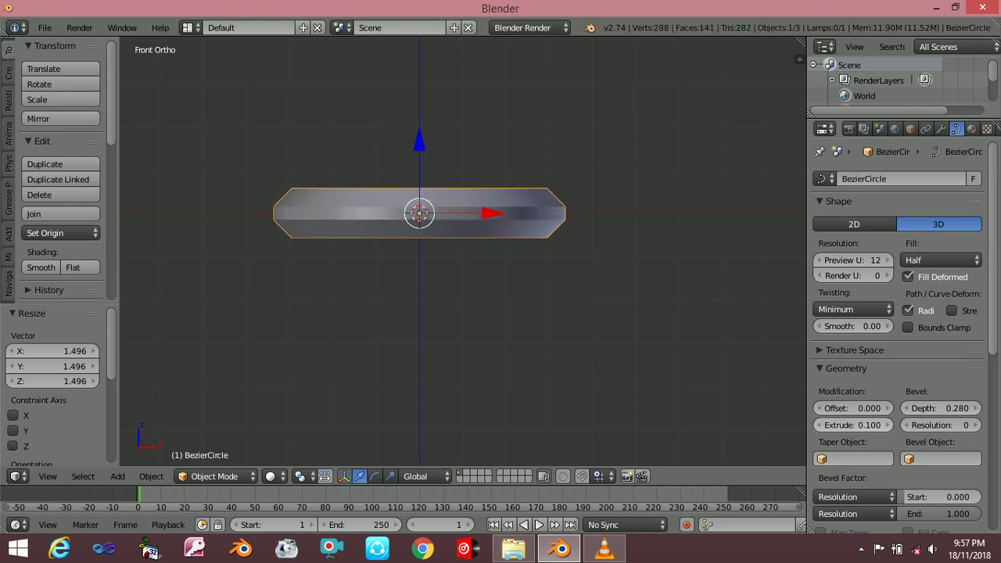
{"action": "left_click_drag", "start_coordinate": [852, 425], "coordinate": [868, 425]}
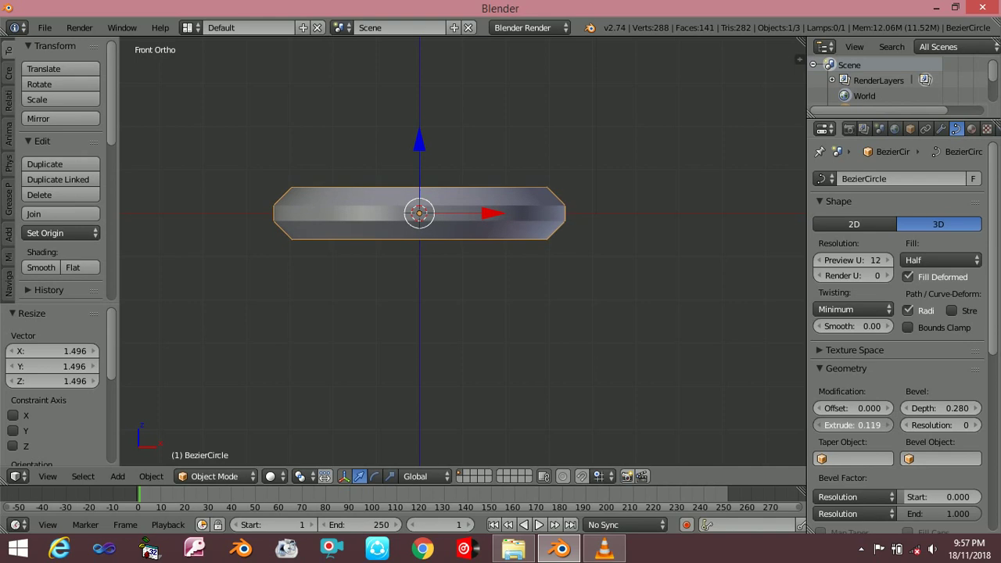
{"action": "left_click_drag", "start_coordinate": [935, 408], "coordinate": [970, 425]}
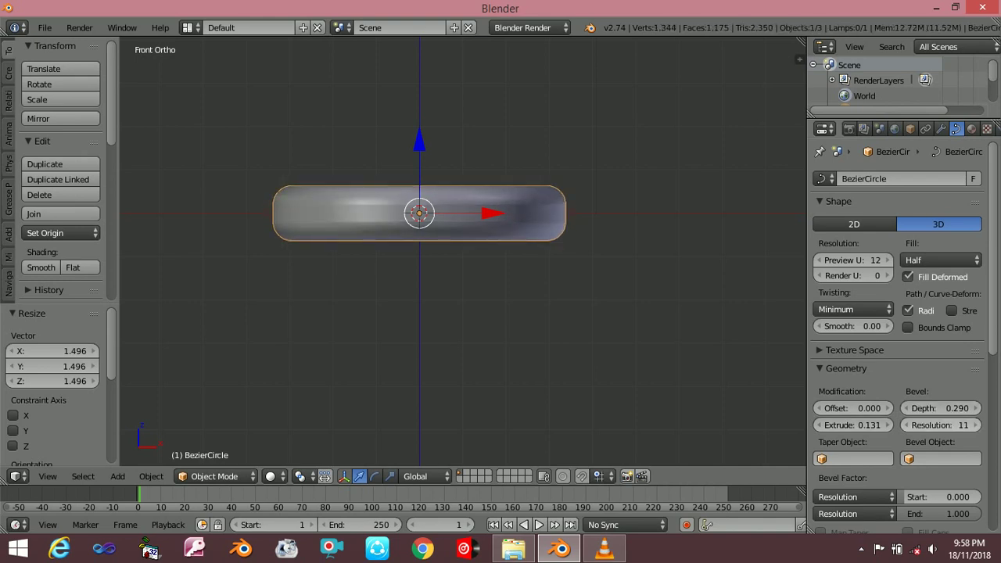
{"action": "left_click", "coordinate": [673, 373]}
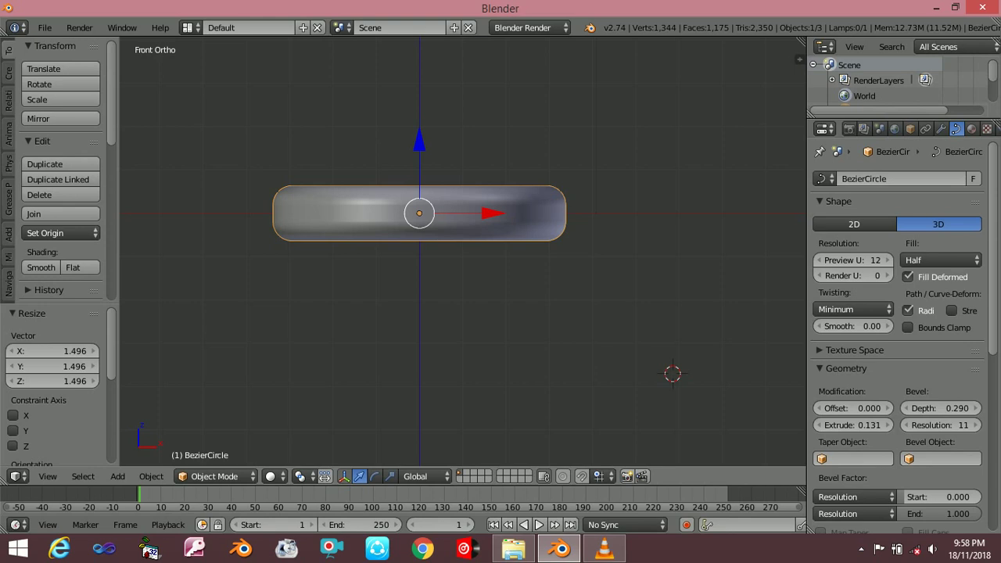
{"action": "left_click", "coordinate": [419, 212]}
- Place the 3D cursor on the ring's right edge and add a plane there
{"action": "left_click", "coordinate": [567, 210]}
{"action": "left_click", "coordinate": [570, 214]}
{"action": "key", "text": "shift+a"}
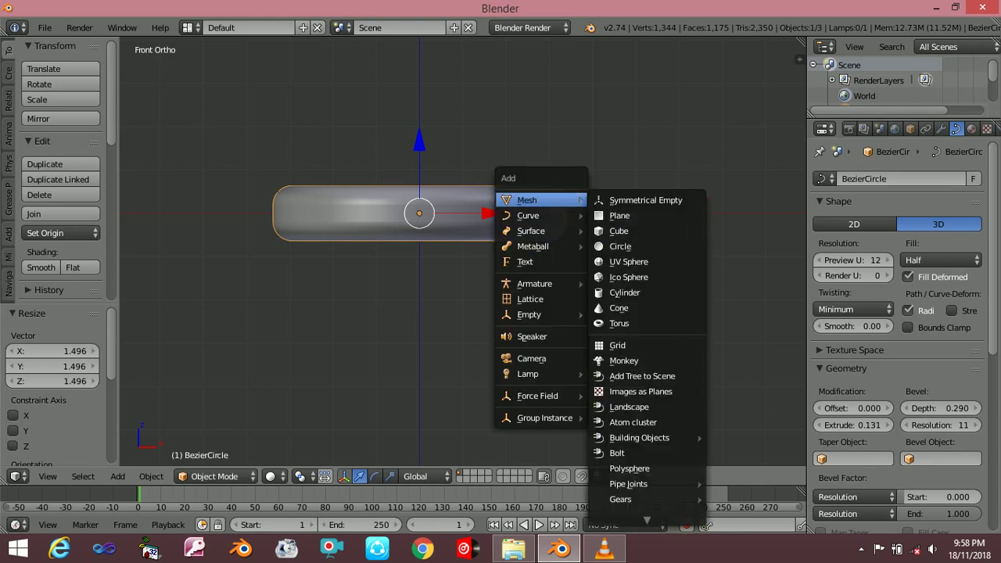
{"action": "left_click", "coordinate": [643, 215]}
- Rotate the plane -90 degrees so it stands upright, and zoom in on it
{"action": "key", "text": "Tab"}
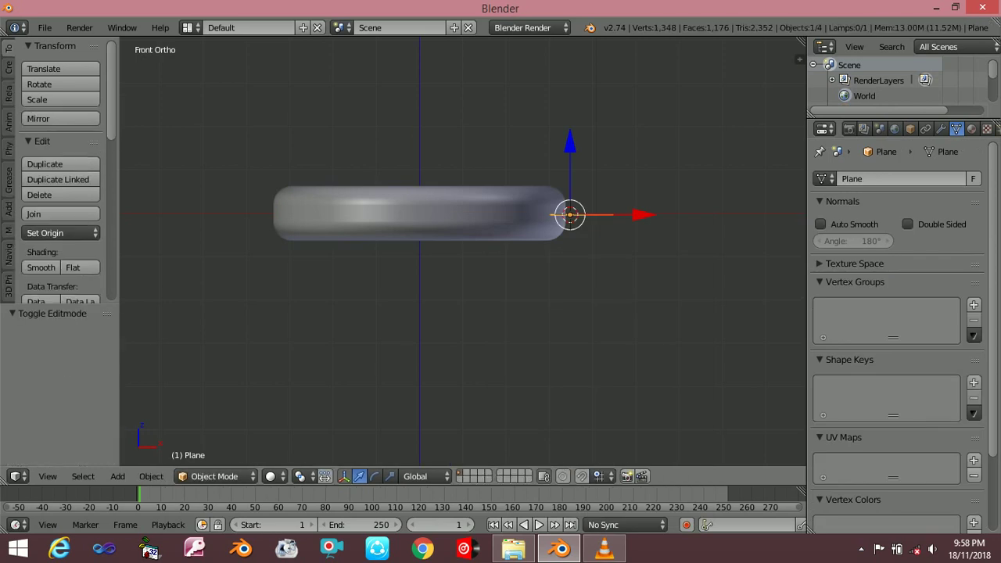
{"action": "key", "text": "r"}
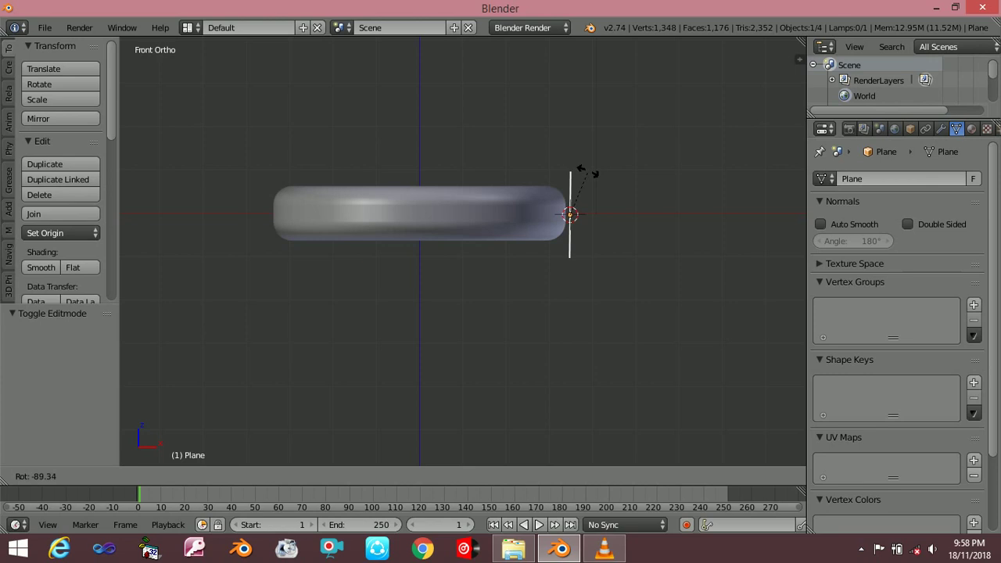
{"action": "left_click", "coordinate": [588, 170]}
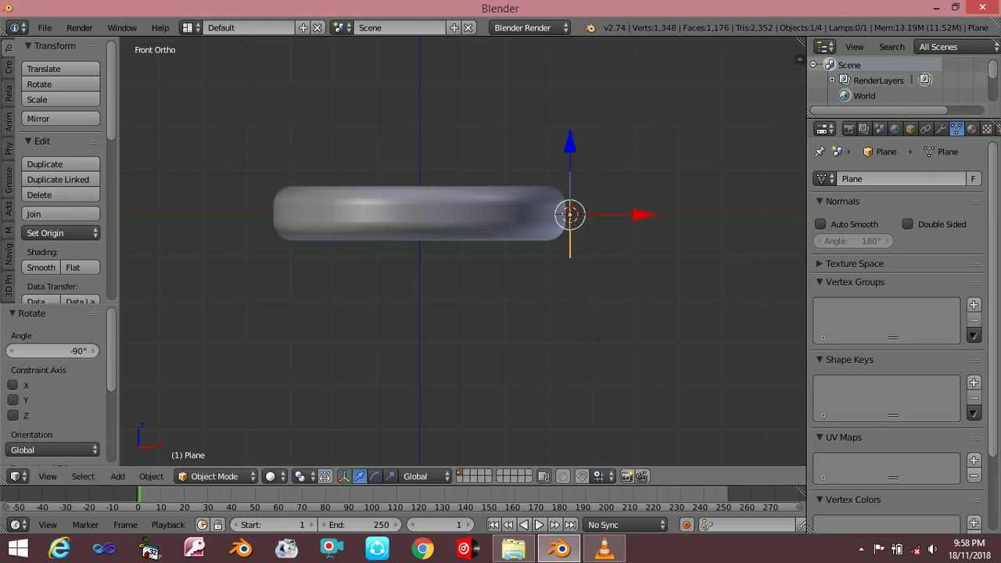
{"action": "scroll", "coordinate": [587, 171], "scroll_direction": "up", "scroll_amount": 1}
{"action": "scroll", "coordinate": [587, 171], "scroll_direction": "up", "scroll_amount": 4}
{"action": "scroll", "coordinate": [588, 171], "scroll_direction": "up", "scroll_amount": 1}
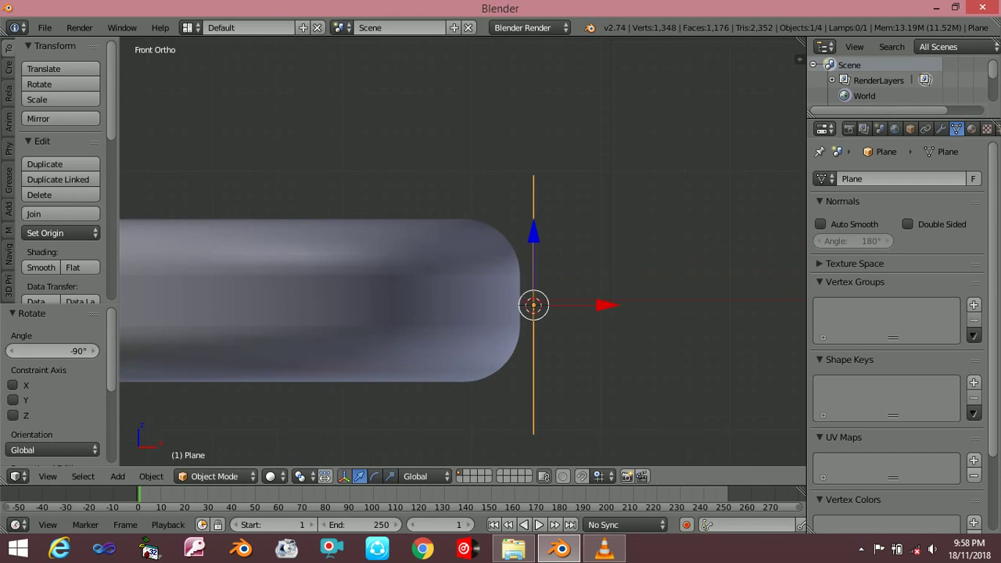
- Narrow the plane along Y to 0.323 in Right view
{"action": "key", "text": "KP_3"}
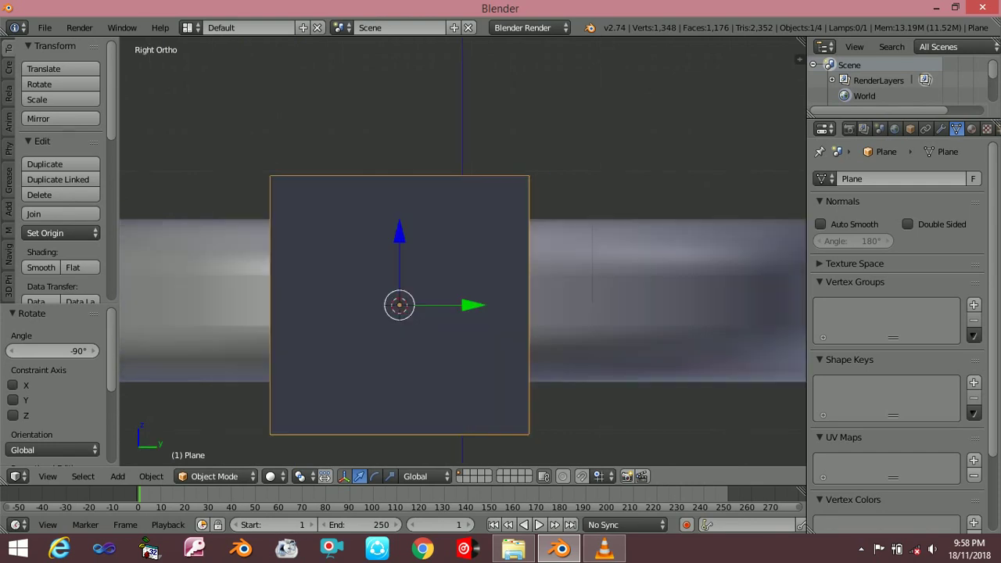
{"action": "key", "text": "s"}
{"action": "key", "text": "x"}
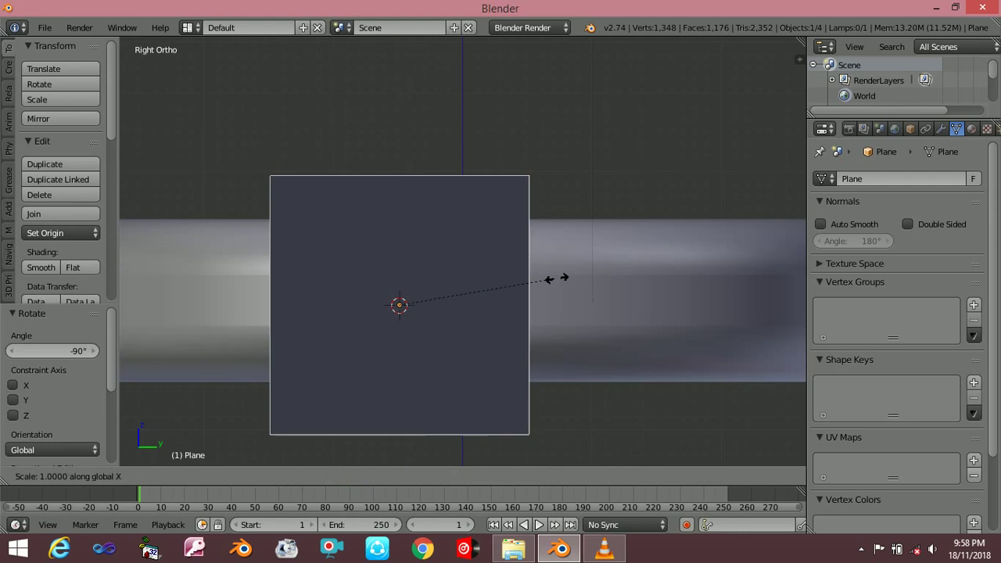
{"action": "key", "text": "y"}
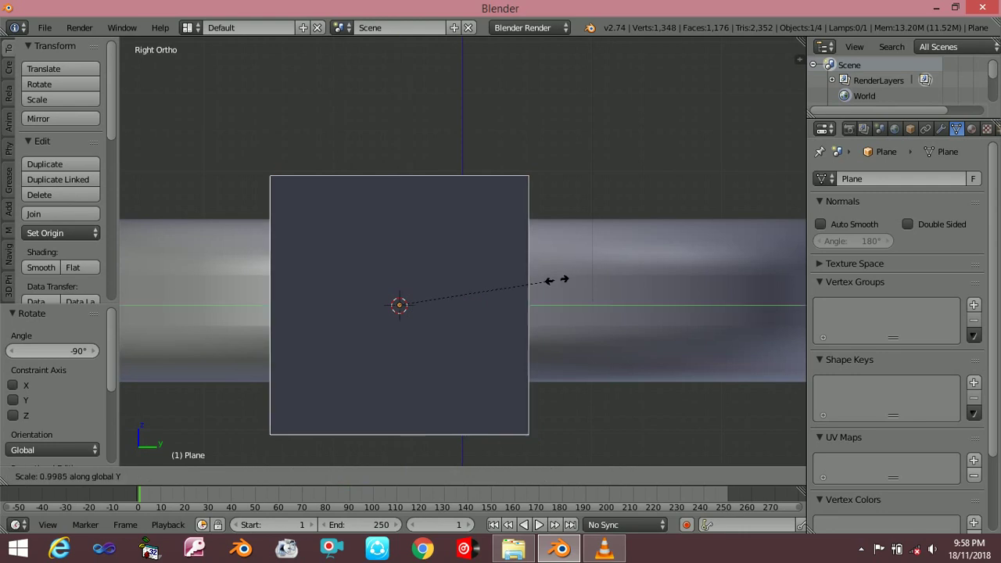
{"action": "left_click", "coordinate": [447, 288]}
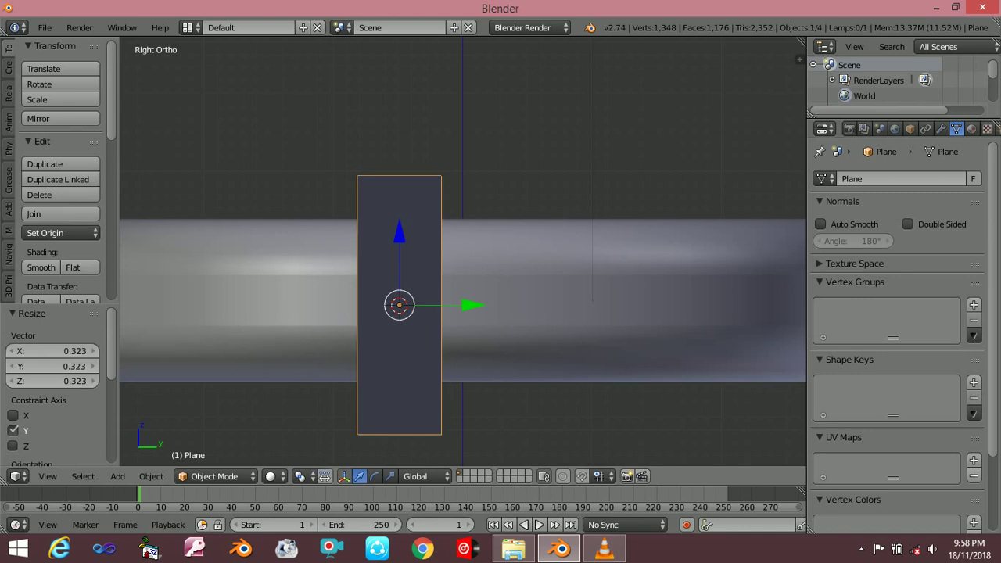
{"action": "key", "text": "s"}
{"action": "left_click", "coordinate": [500, 330]}
{"action": "left_click", "coordinate": [504, 327]}
{"action": "key", "text": "KP_1"}
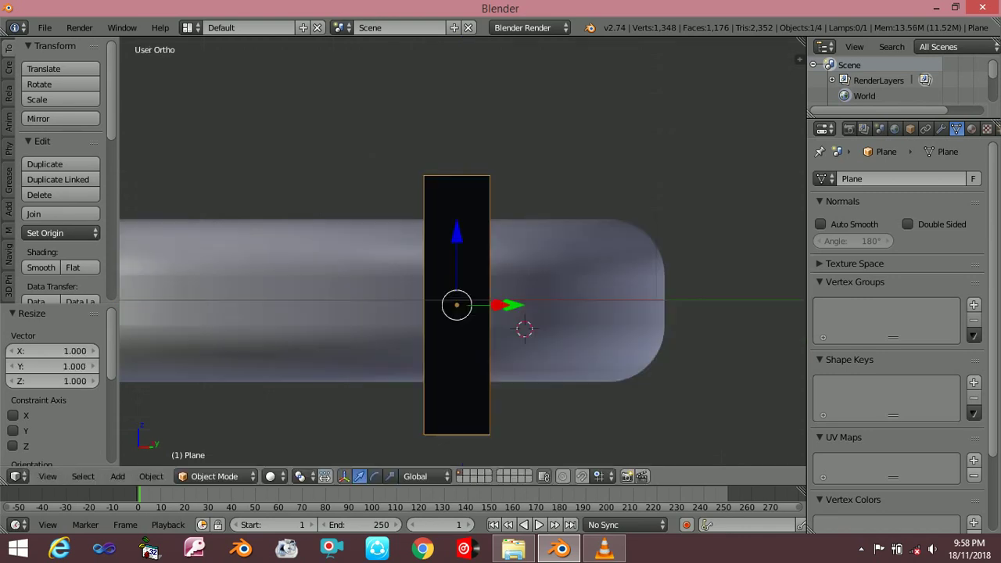
- Shrink the plane's height along Z to 0.579 and raise it slightly
{"action": "key", "text": "s"}
{"action": "key", "text": "z"}
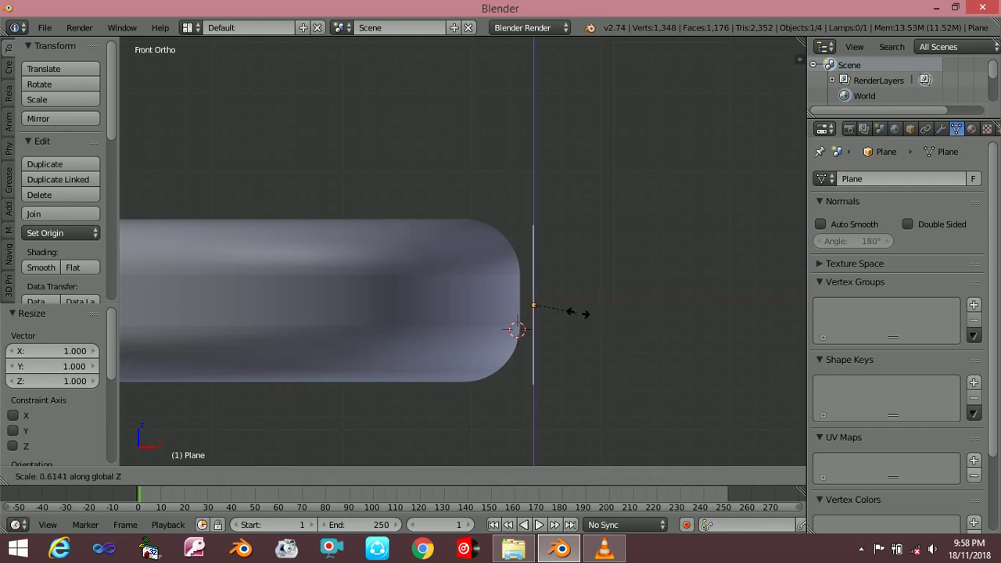
{"action": "left_click", "coordinate": [576, 311]}
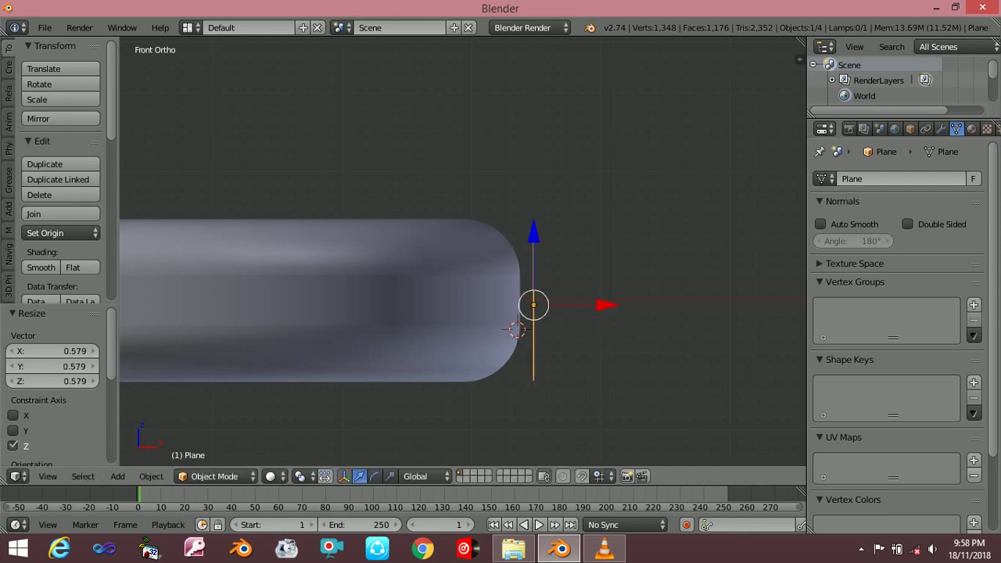
{"action": "key", "text": "g"}
{"action": "key", "text": "z"}
{"action": "key", "text": "Return"}
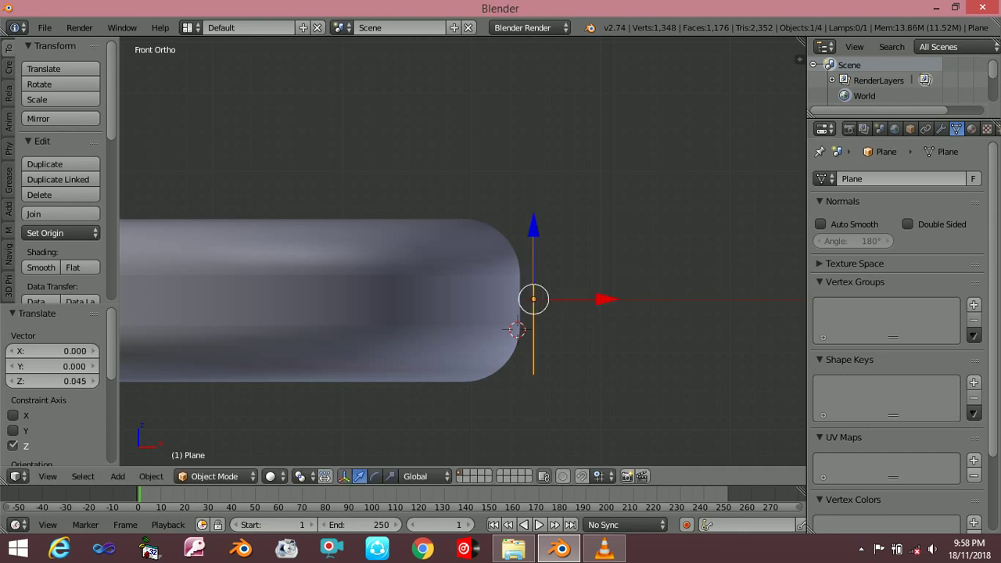
- Narrow the plane along Y to about half width in Right view
{"action": "key", "text": "KP_3"}
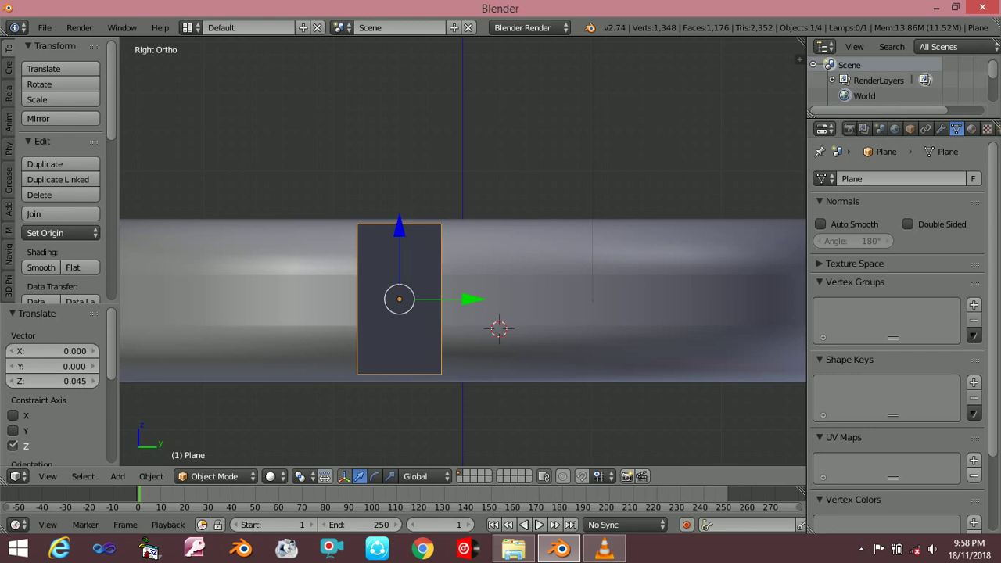
{"action": "key", "text": "s"}
{"action": "key", "text": "x"}
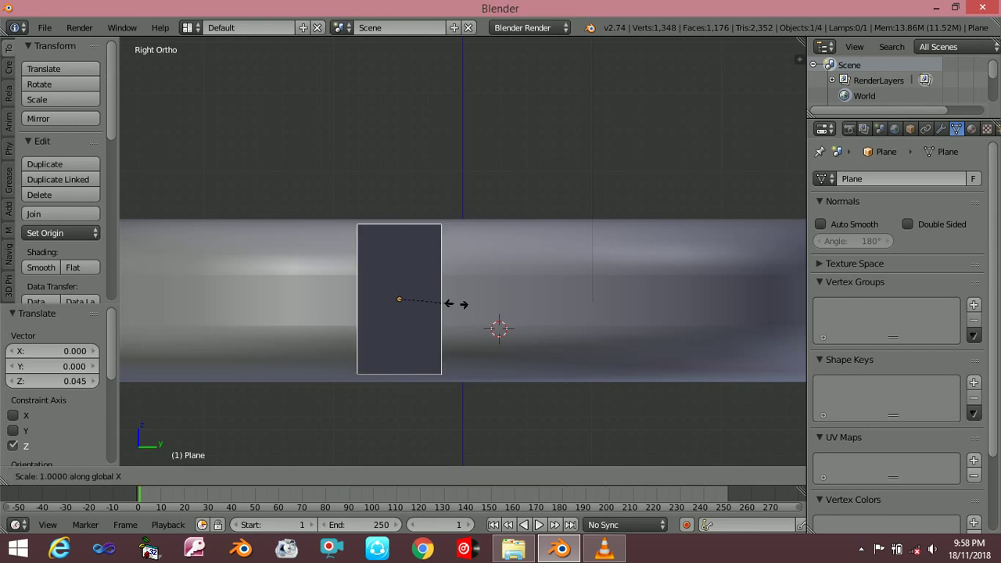
{"action": "key", "text": "y"}
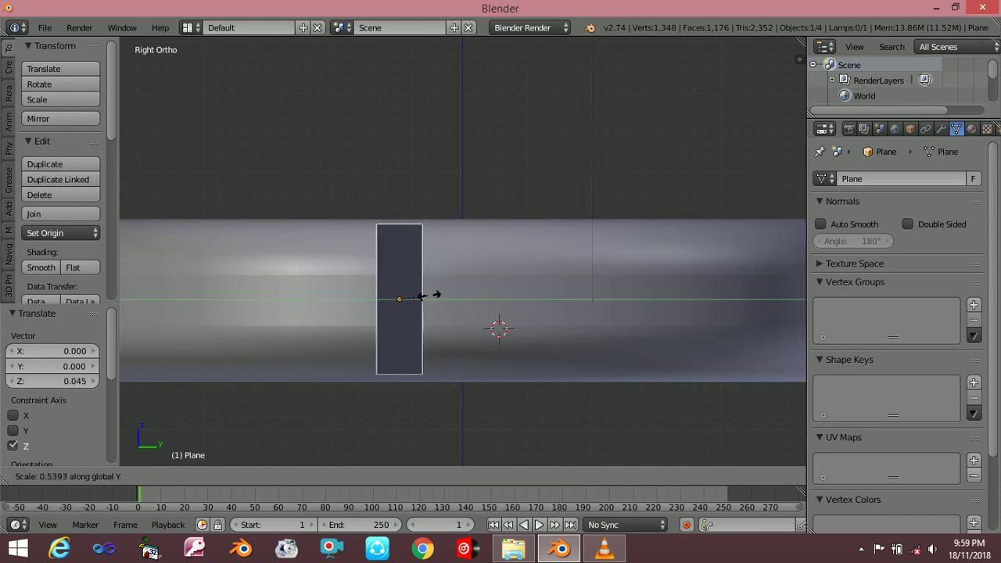
{"action": "left_click", "coordinate": [426, 295]}
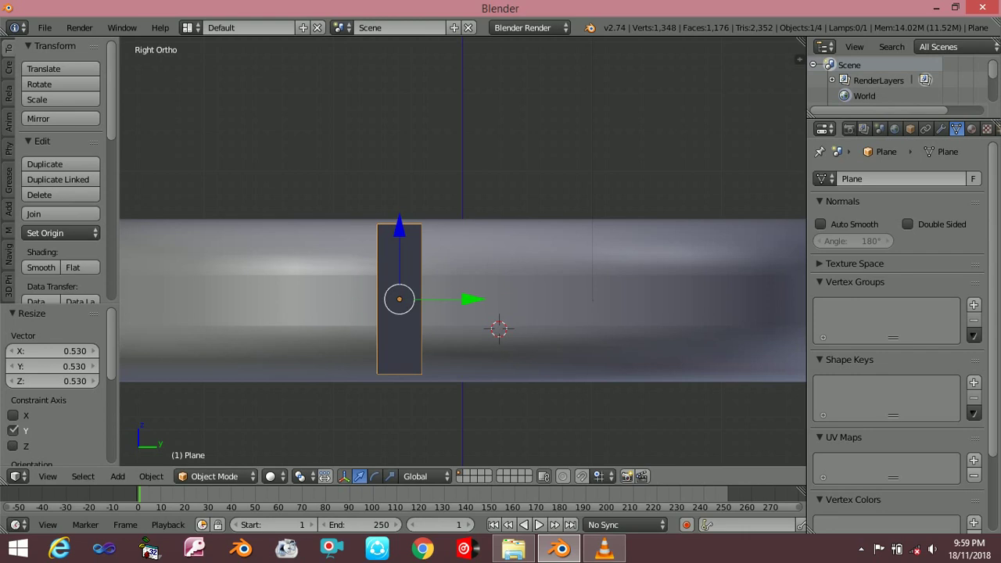
{"action": "key", "text": "r"}
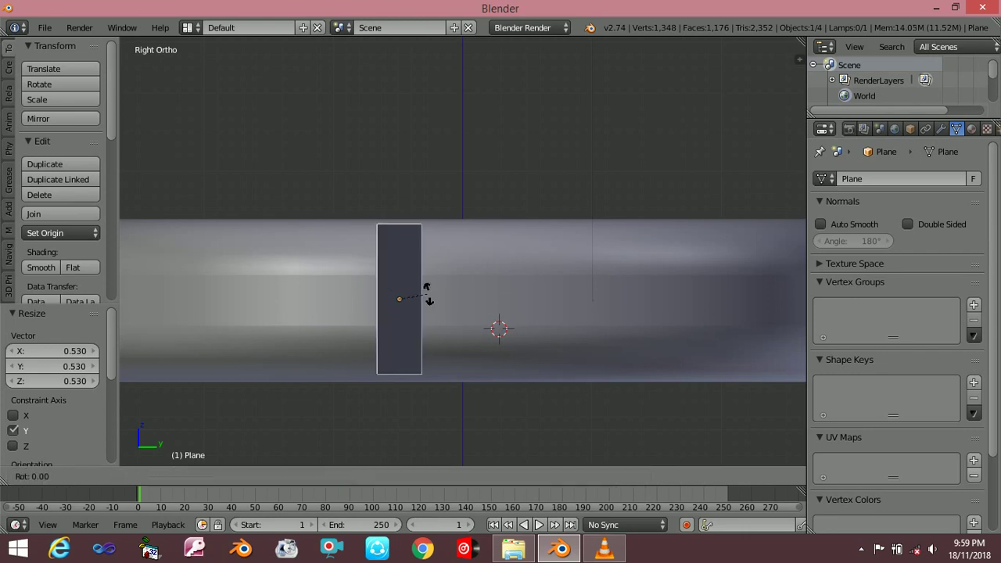
{"action": "left_click", "coordinate": [427, 294]}
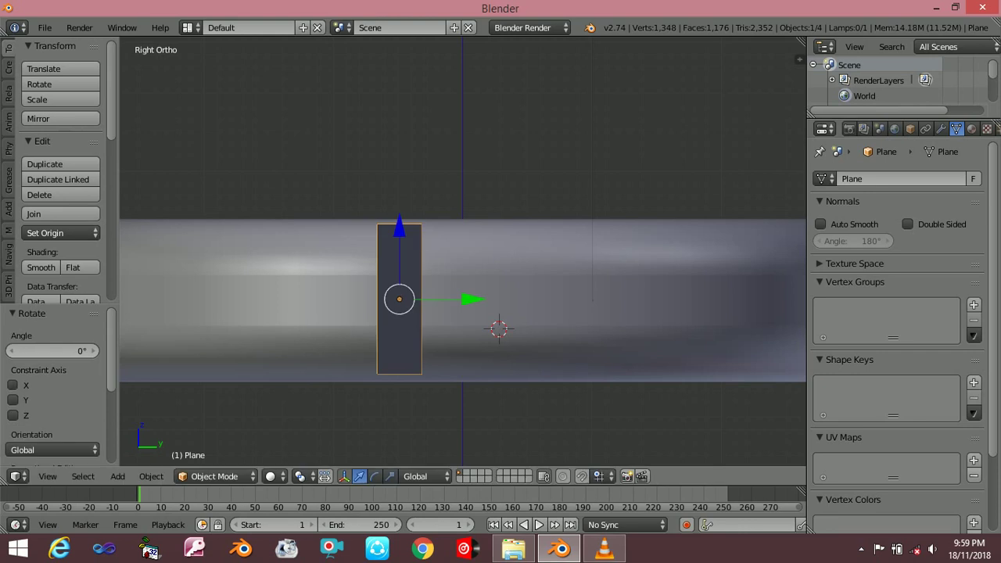
- Widen the strip slightly along Y and enter Edit Mode
{"action": "key", "text": "s"}
{"action": "key", "text": "y"}
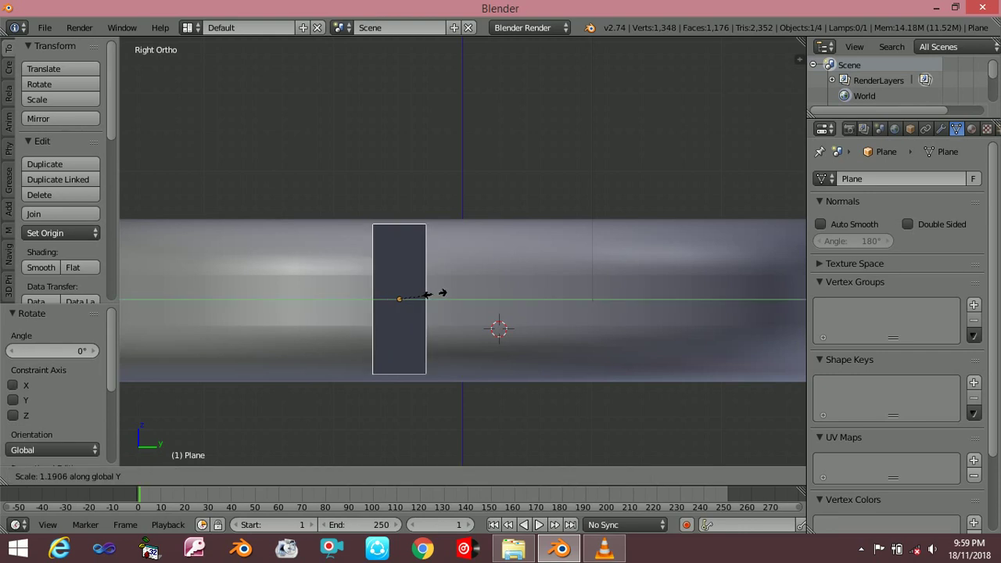
{"action": "left_click", "coordinate": [440, 293]}
{"action": "key", "text": "Tab"}
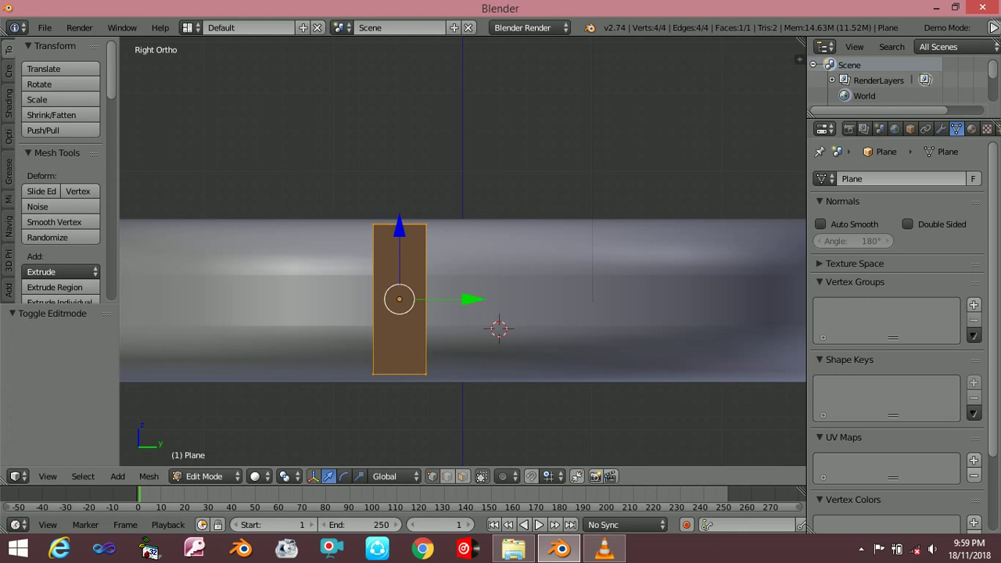
- Add six evenly spaced loop cuts across the strip
{"action": "key", "text": "Tab"}
{"action": "key", "text": "Tab"}
{"action": "key", "text": "ctrl+r"}
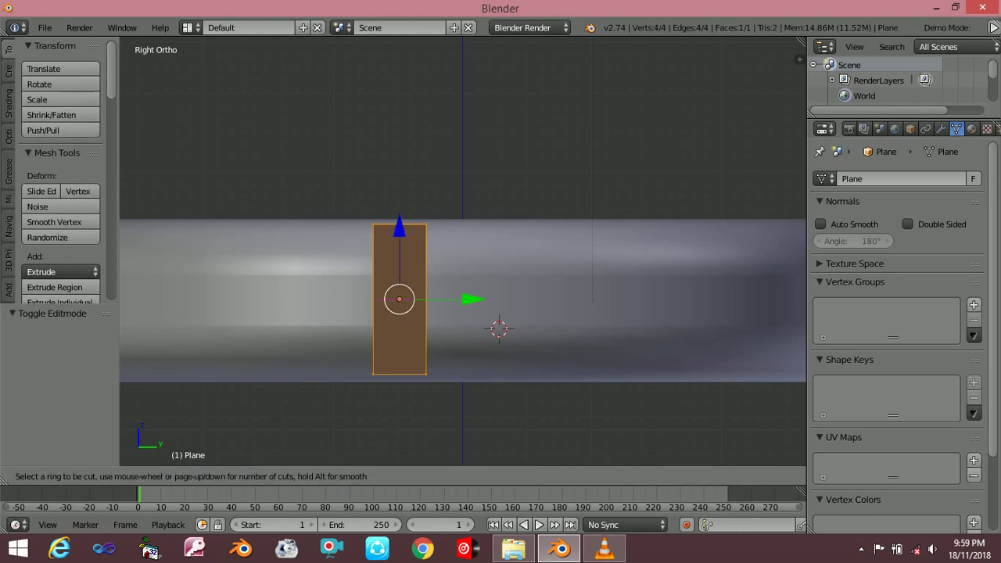
{"action": "scroll", "coordinate": [400, 299], "scroll_direction": "up", "scroll_amount": 2}
{"action": "scroll", "coordinate": [400, 299], "scroll_direction": "up", "scroll_amount": 2}
{"action": "scroll", "coordinate": [400, 298], "scroll_direction": "up", "scroll_amount": 1}
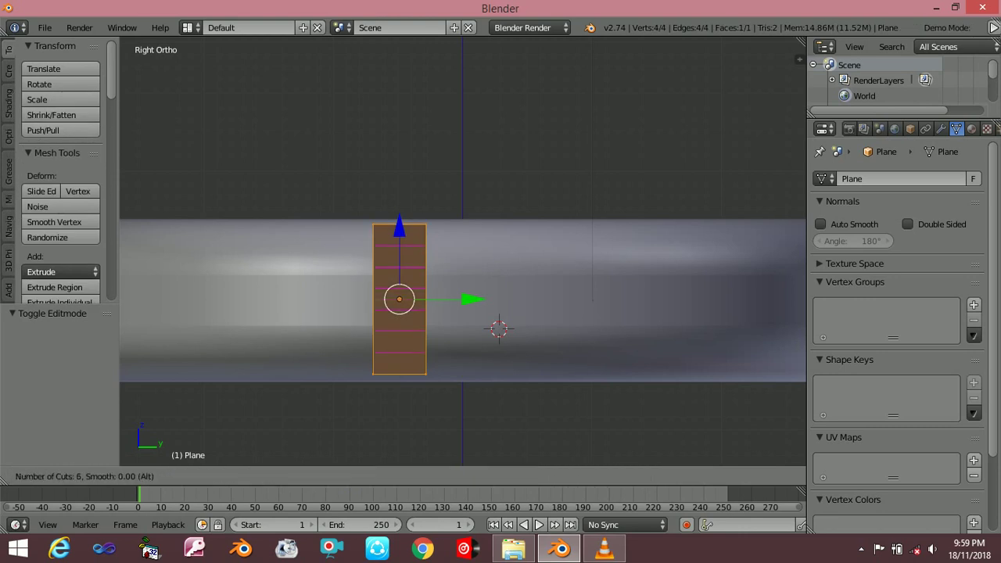
{"action": "left_click", "coordinate": [400, 299]}
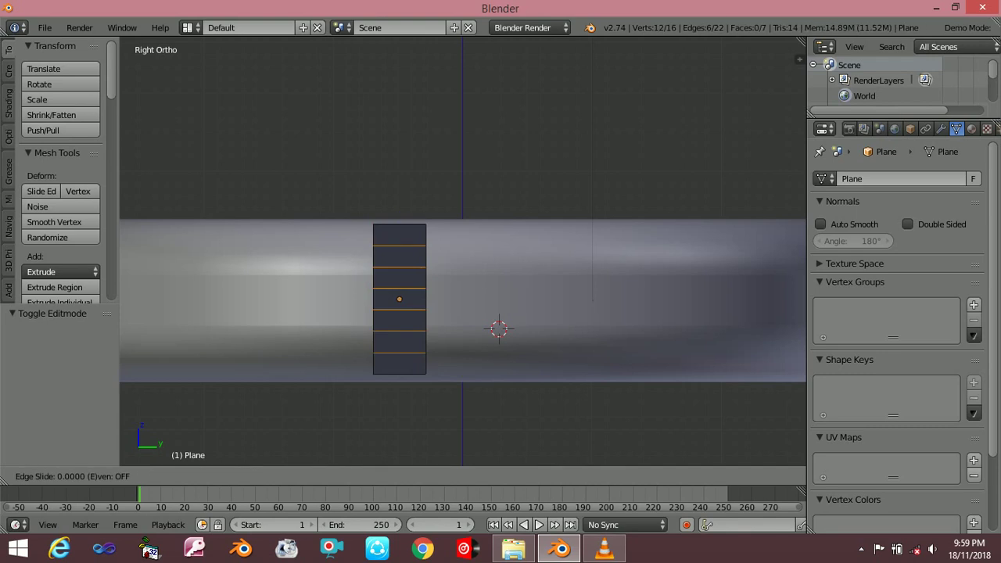
{"action": "right_click", "coordinate": [400, 299]}
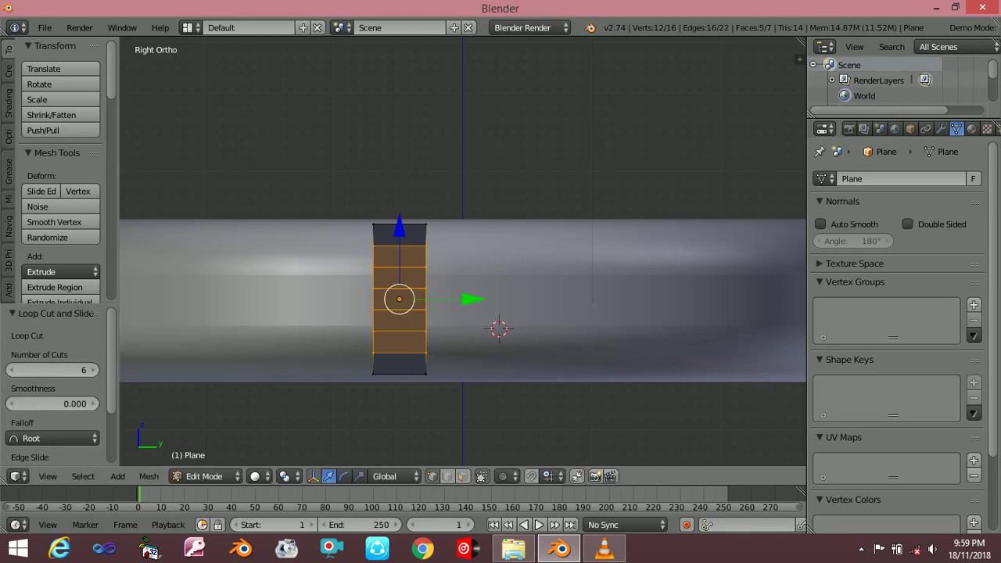
- Select the strip's middle face and push it 0.034 outward along X
{"action": "key", "text": "a"}
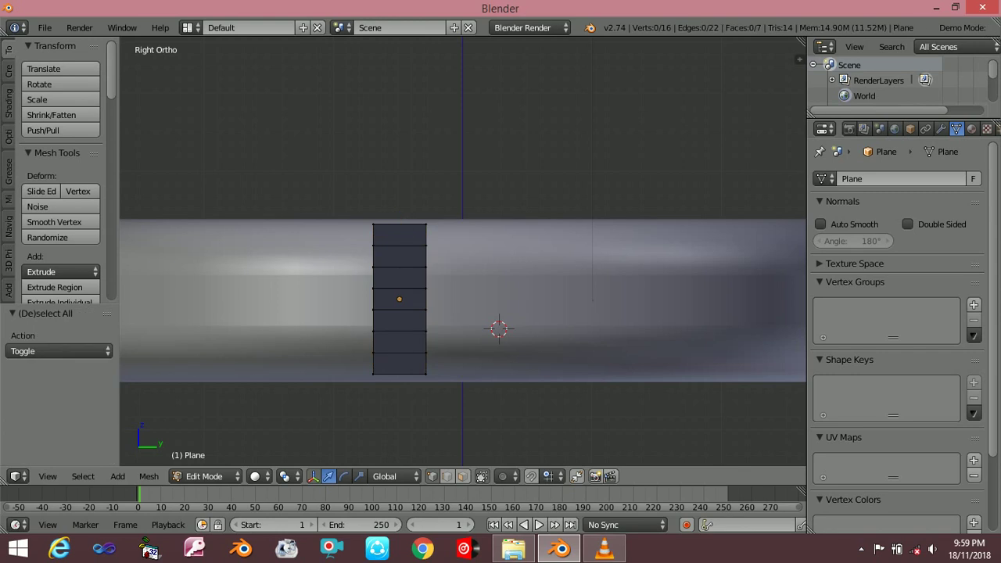
{"action": "left_click", "coordinate": [437, 315]}
{"action": "left_click", "coordinate": [464, 476]}
{"action": "right_click", "coordinate": [399, 299]}
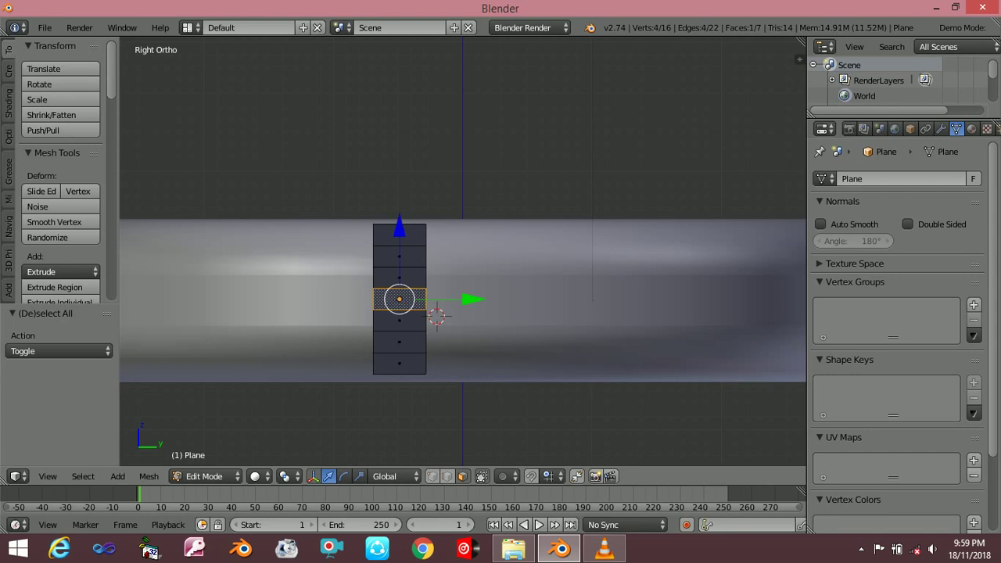
{"action": "key", "text": "KP_1"}
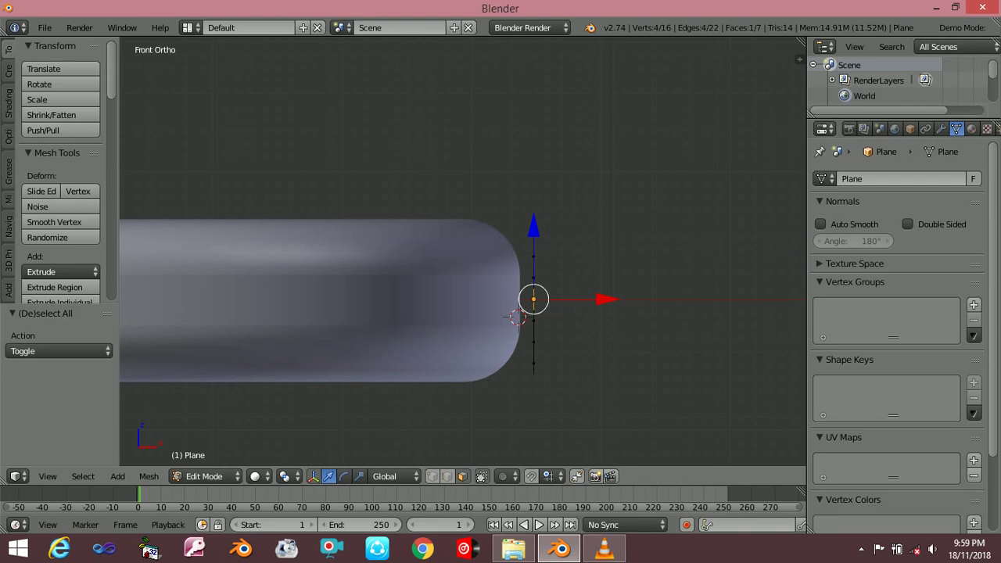
{"action": "key", "text": "g"}
{"action": "key", "text": "x"}
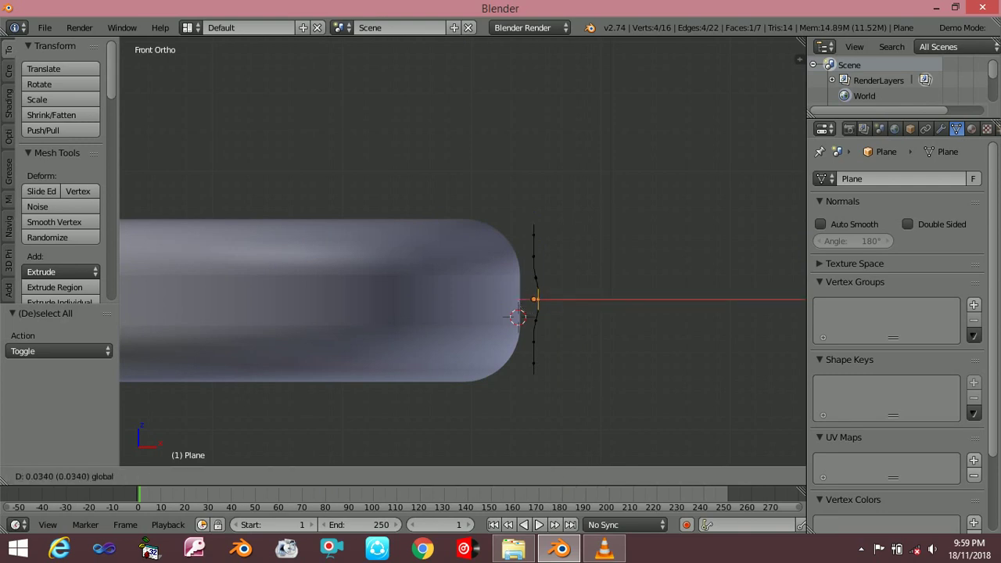
{"action": "key", "text": "Return"}
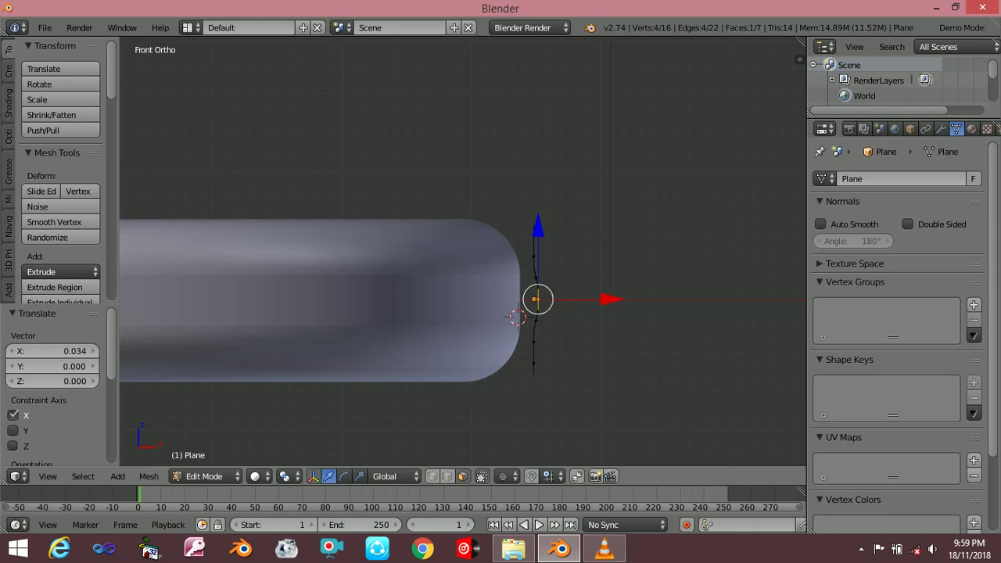
- Select the profile's top and bottom vertices, undoing an accidental extrusion
{"action": "left_click", "coordinate": [448, 477]}
{"action": "key", "text": "a"}
{"action": "left_click", "coordinate": [562, 250]}
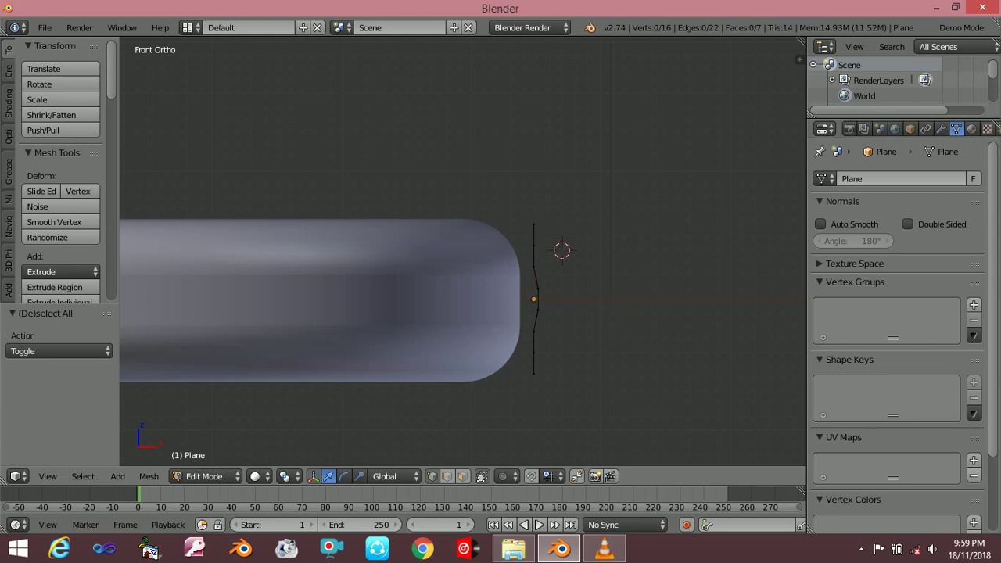
{"action": "right_click", "coordinate": [533, 225]}
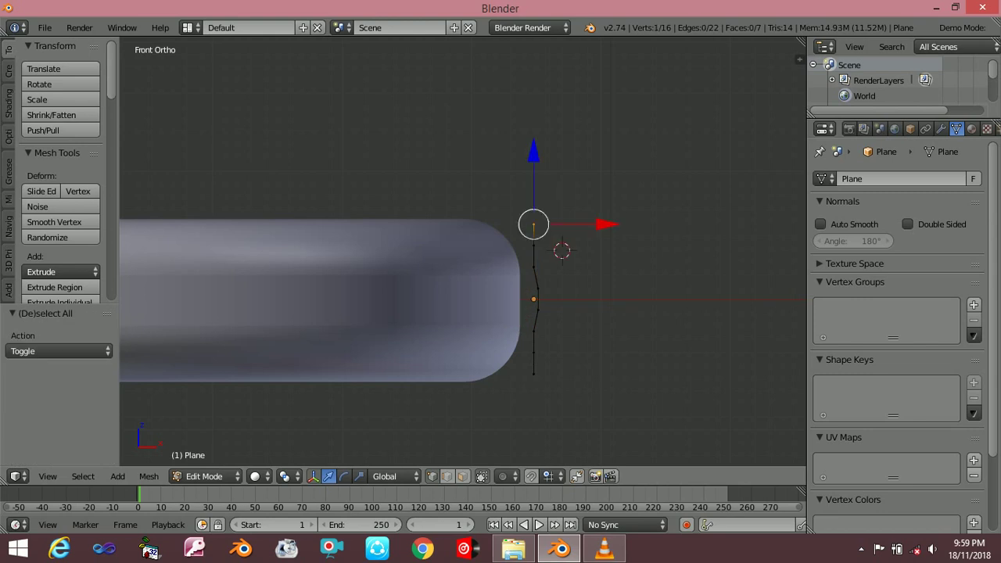
{"action": "right_click", "coordinate": [533, 372], "text": "shift"}
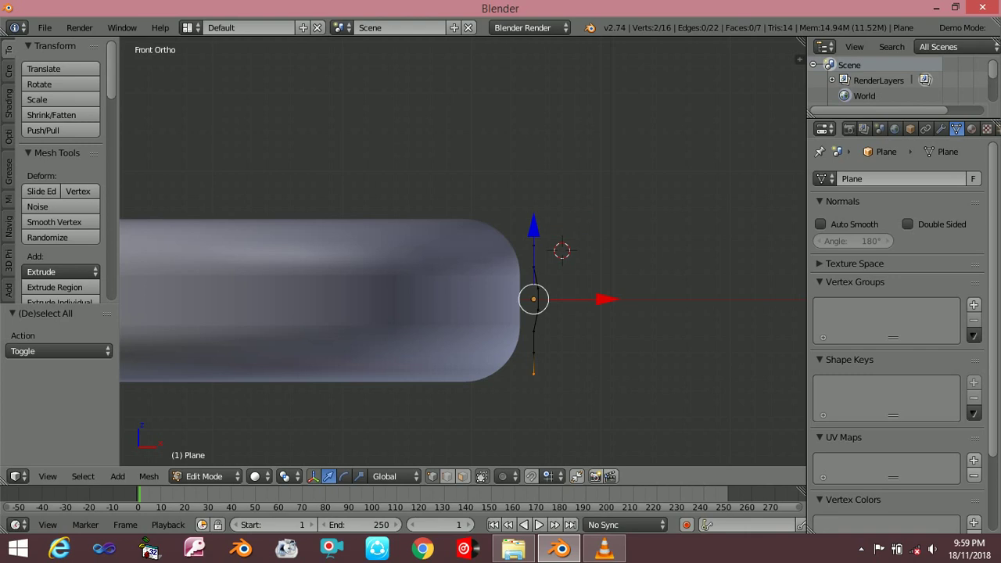
{"action": "key", "text": "e"}
{"action": "key", "text": "Escape"}
{"action": "key", "text": "ctrl+z"}
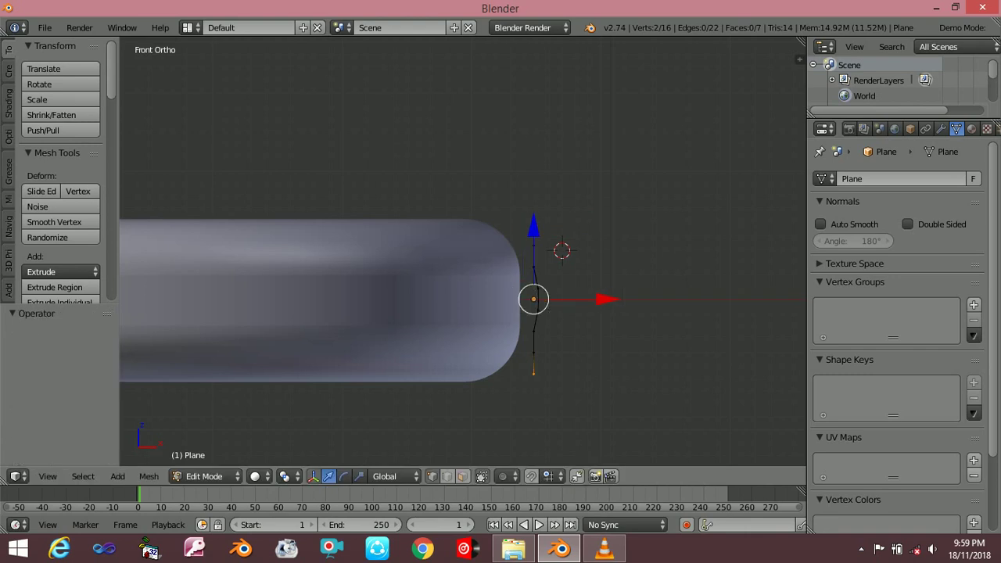
- In wireframe, move the profile's upper and lower end edges along X toward the ring
{"action": "key", "text": "a"}
{"action": "key", "text": "z"}
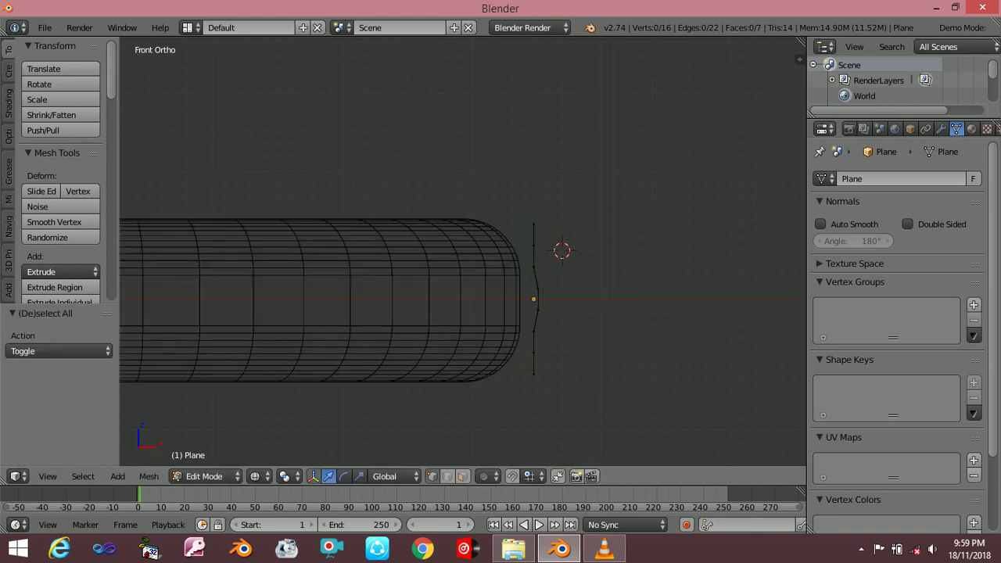
{"action": "left_click", "coordinate": [591, 321]}
{"action": "right_click", "coordinate": [533, 367]}
{"action": "right_click", "coordinate": [534, 235], "text": "shift"}
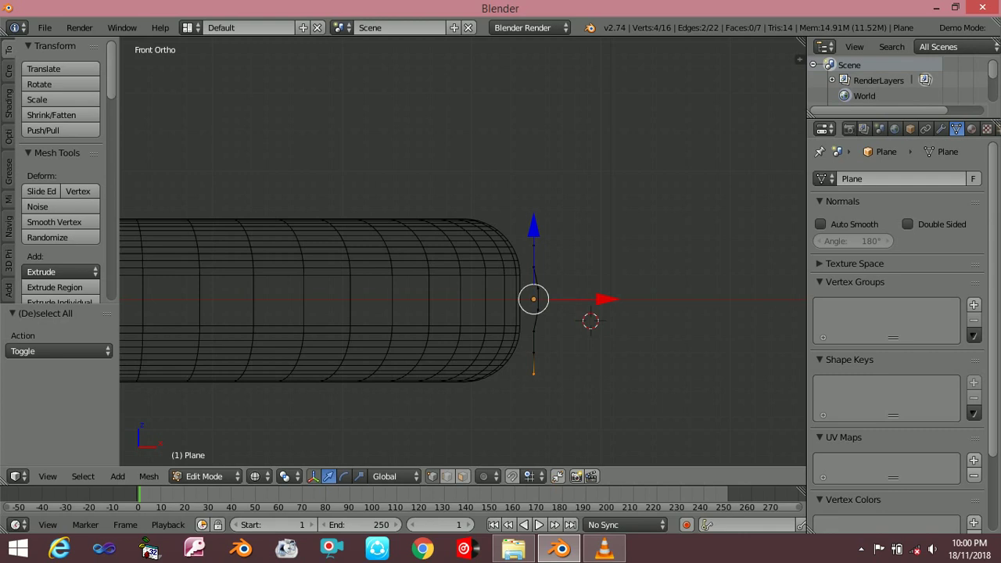
{"action": "key", "text": "g"}
{"action": "key", "text": "x"}
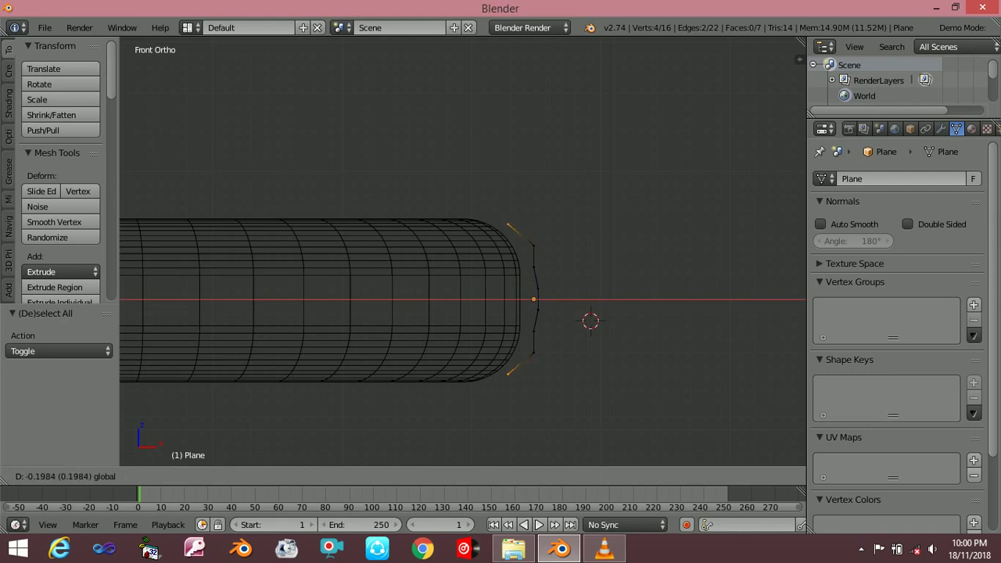
{"action": "key", "text": "Return"}
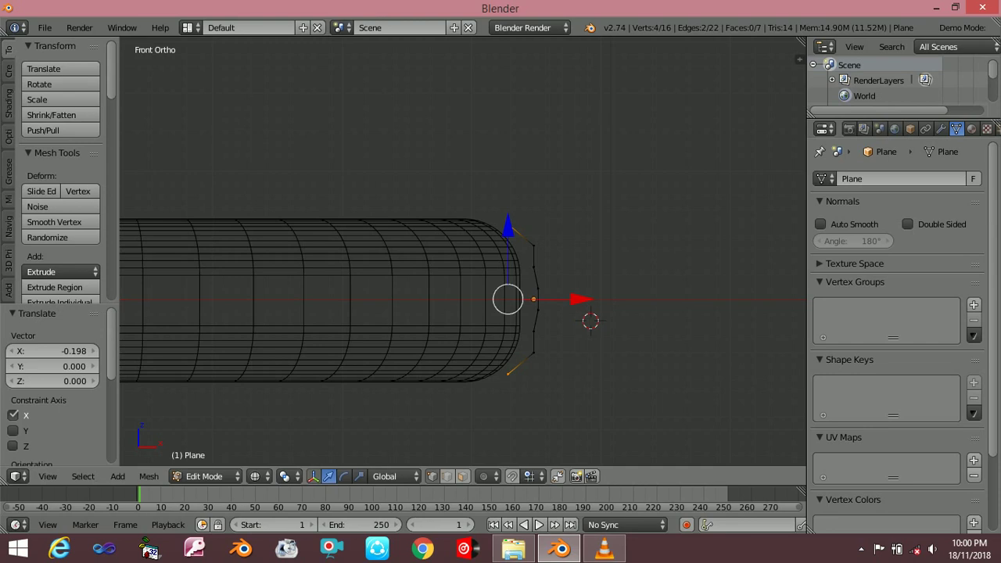
- Nudge the end vertices slightly back outward along X and deselect them
{"action": "left_click", "coordinate": [586, 314]}
{"action": "key", "text": "g"}
{"action": "key", "text": "x"}
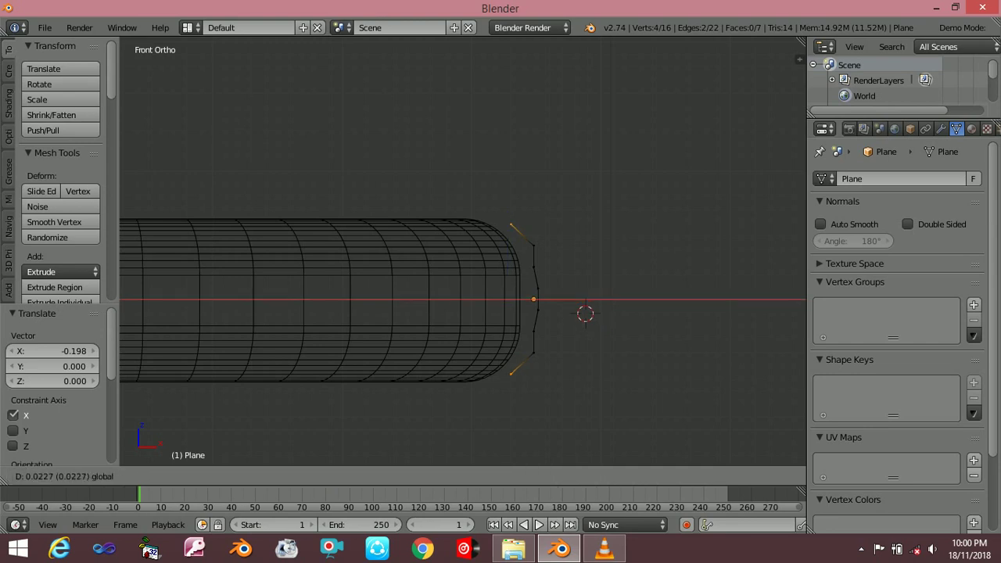
{"action": "key", "text": "Return"}
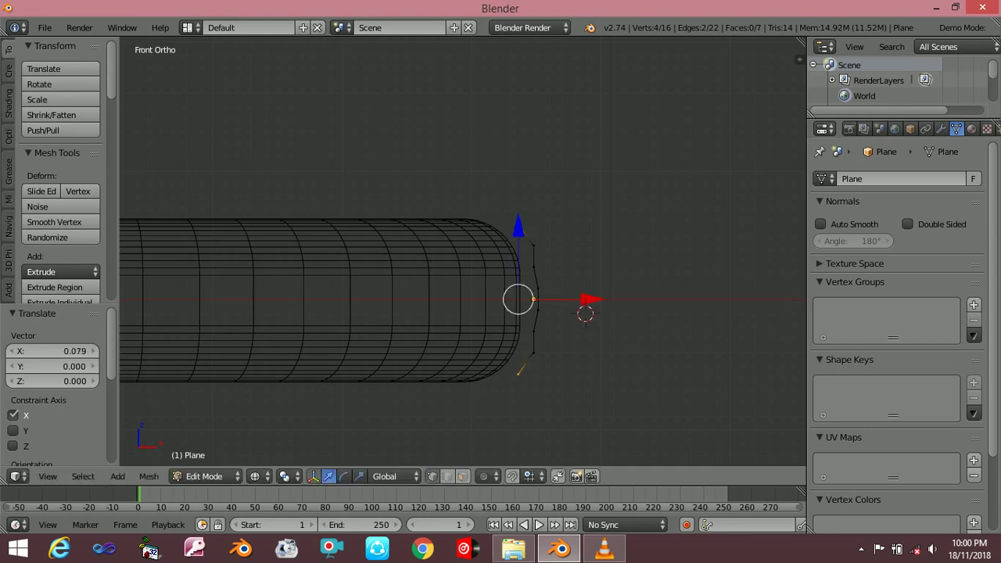
{"action": "key", "text": "a"}
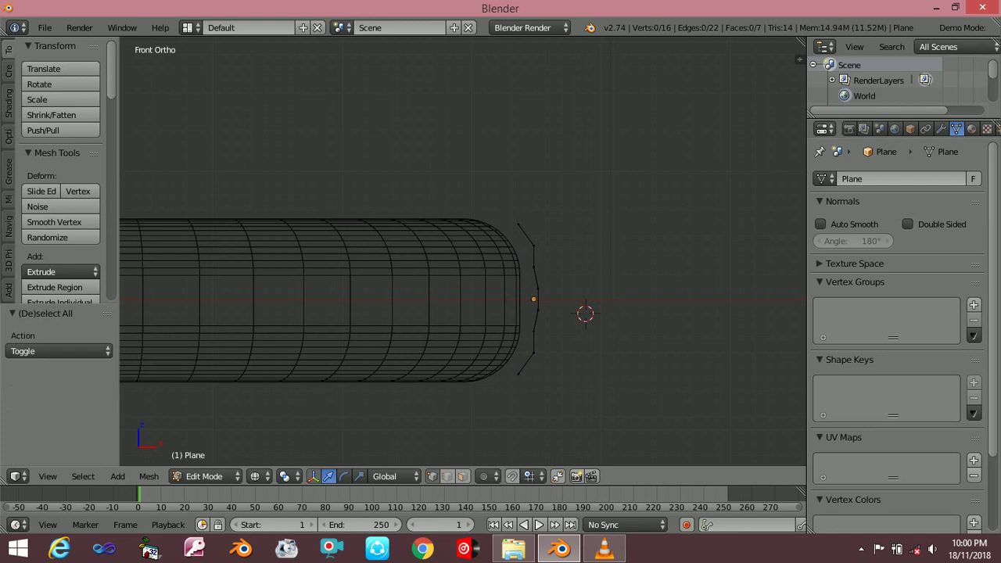
- Push the two vertices flanking the middle 0.0283 outward along X, then view the side in solid shading
{"action": "right_click", "coordinate": [535, 332]}
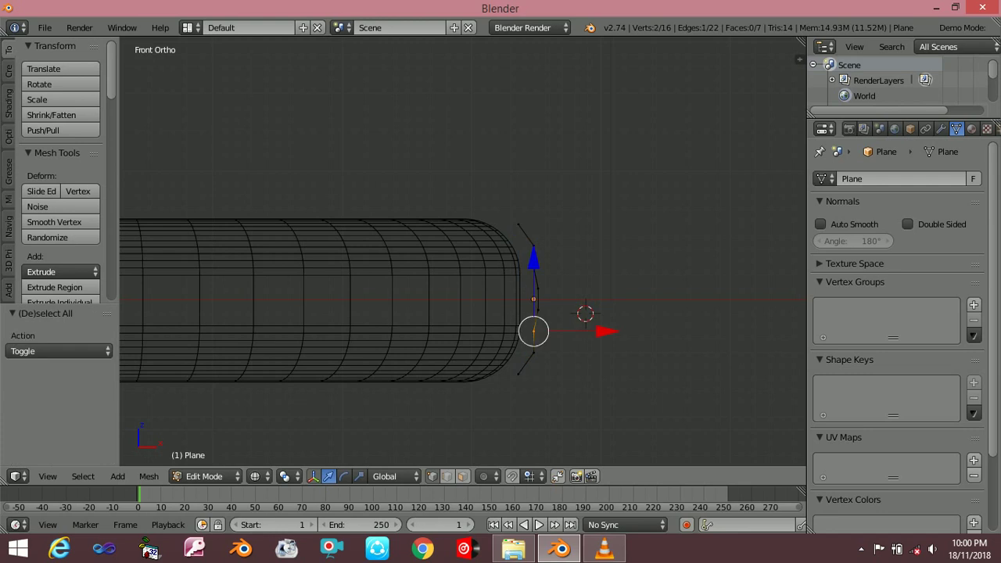
{"action": "right_click", "coordinate": [533, 268], "text": "shift"}
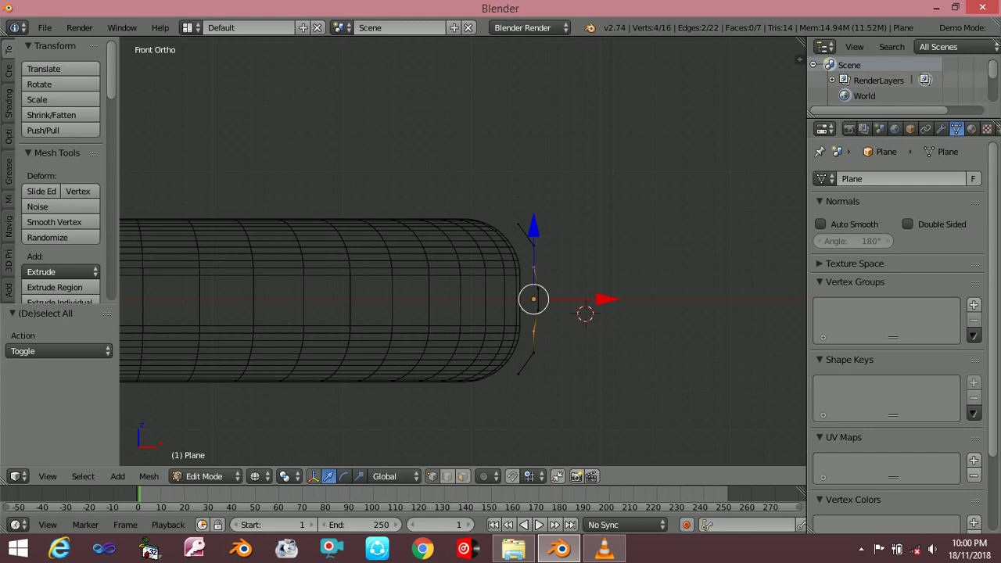
{"action": "key", "text": "g"}
{"action": "key", "text": "x"}
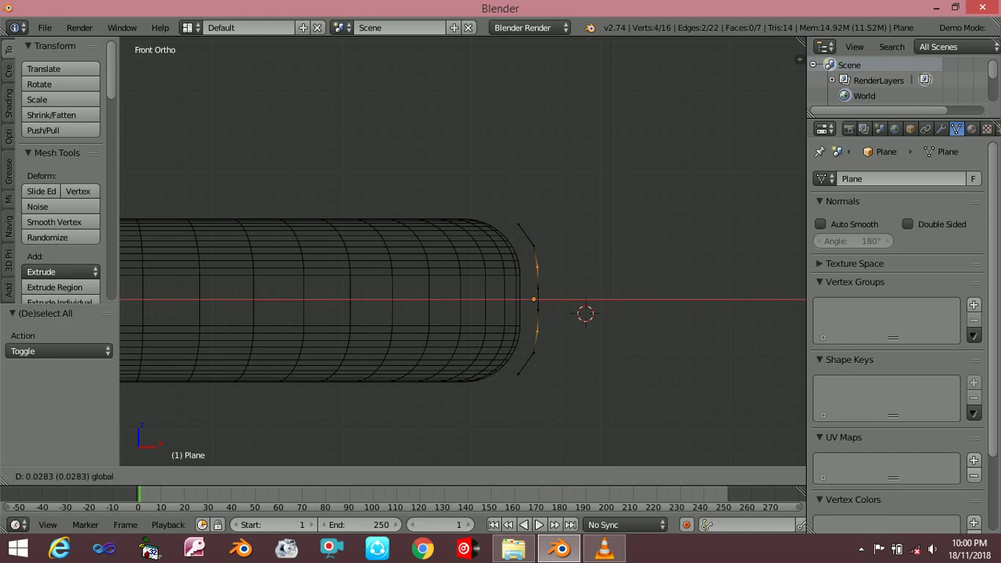
{"action": "key", "text": "Return"}
{"action": "key", "text": "a"}
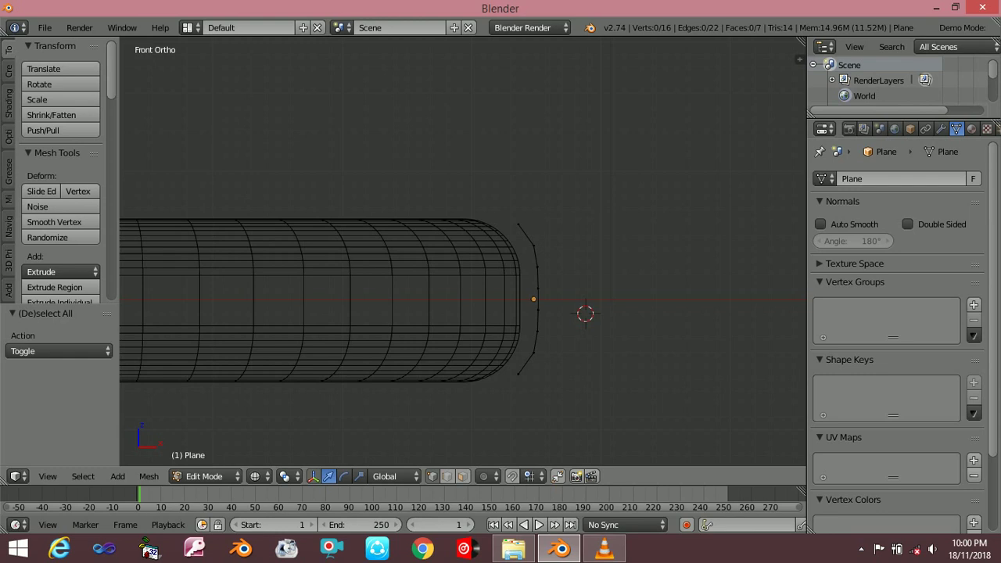
{"action": "key", "text": "KP_3"}
{"action": "key", "text": "z"}
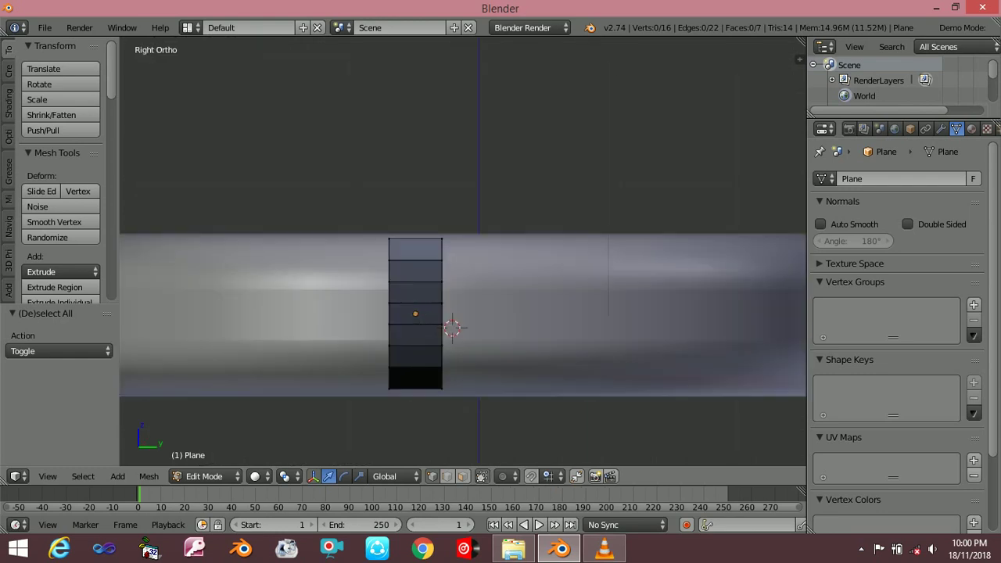
- In Object Mode, scale the strip's height to 0.913 and shift it slightly down
{"action": "key", "text": "Tab"}
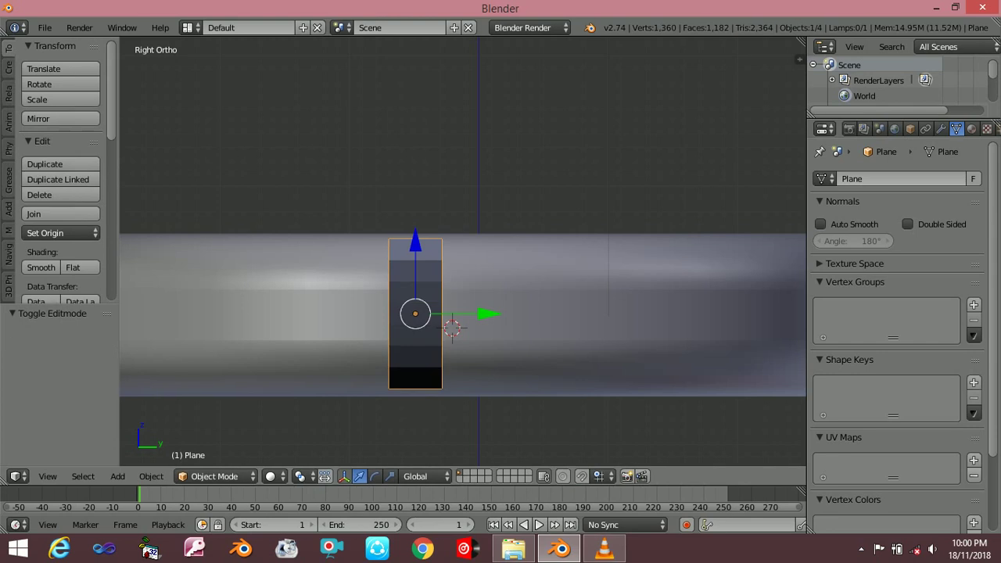
{"action": "key", "text": "s"}
{"action": "key", "text": "z"}
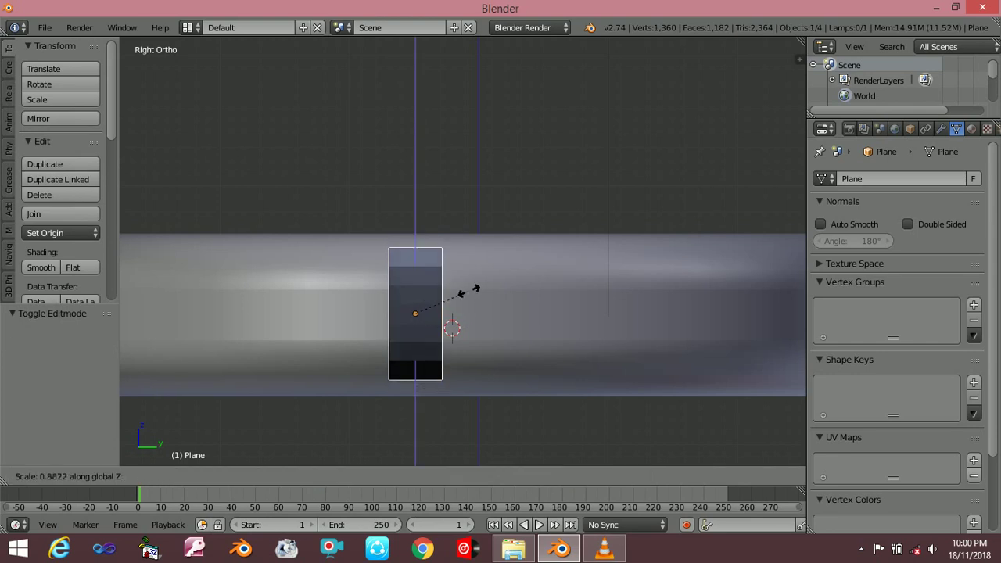
{"action": "left_click", "coordinate": [470, 291]}
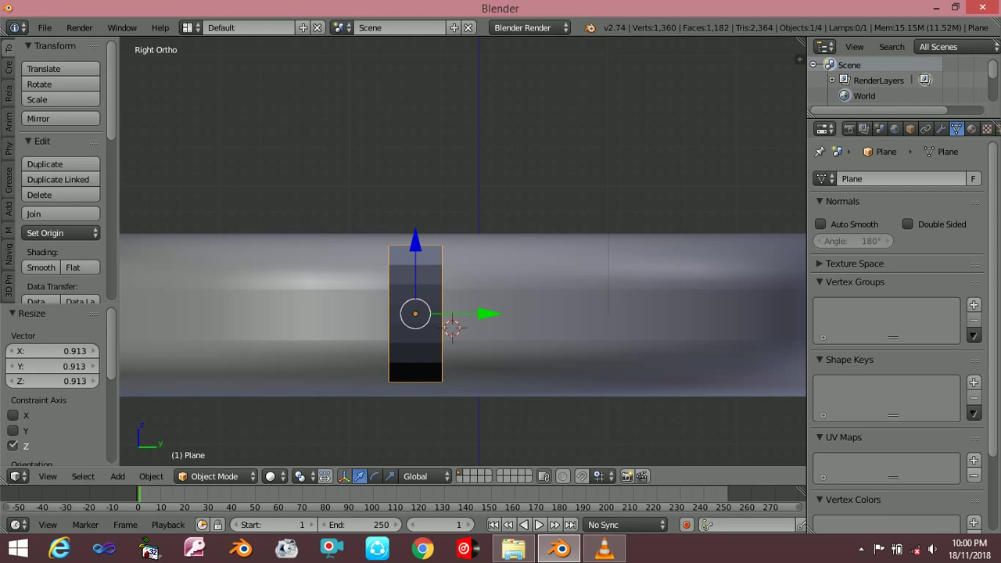
{"action": "key", "text": "g"}
{"action": "key", "text": "z"}
{"action": "key", "text": "Return"}
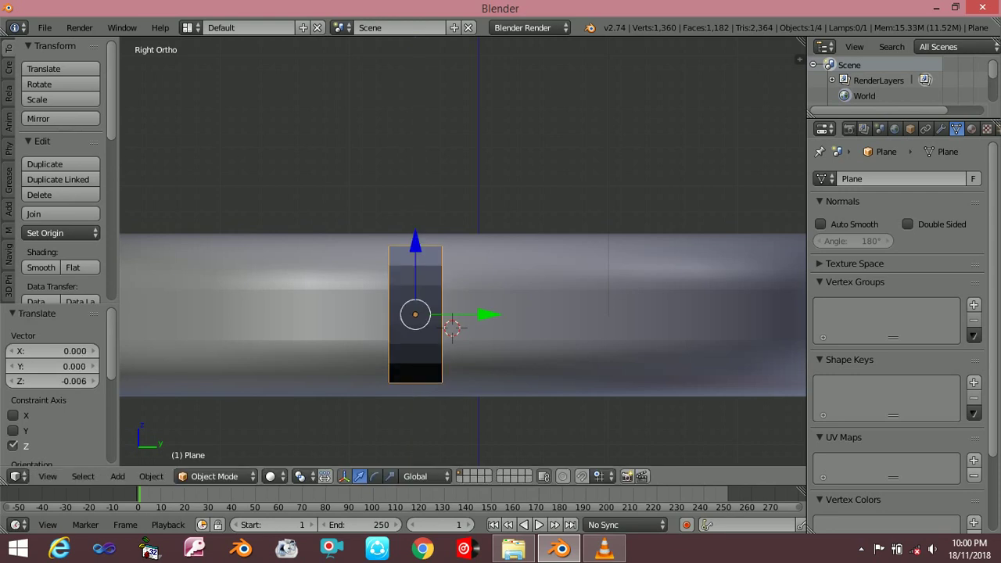
- Select the band's middle face and push it 0.164 along Y to form a notch
{"action": "key", "text": "Tab"}
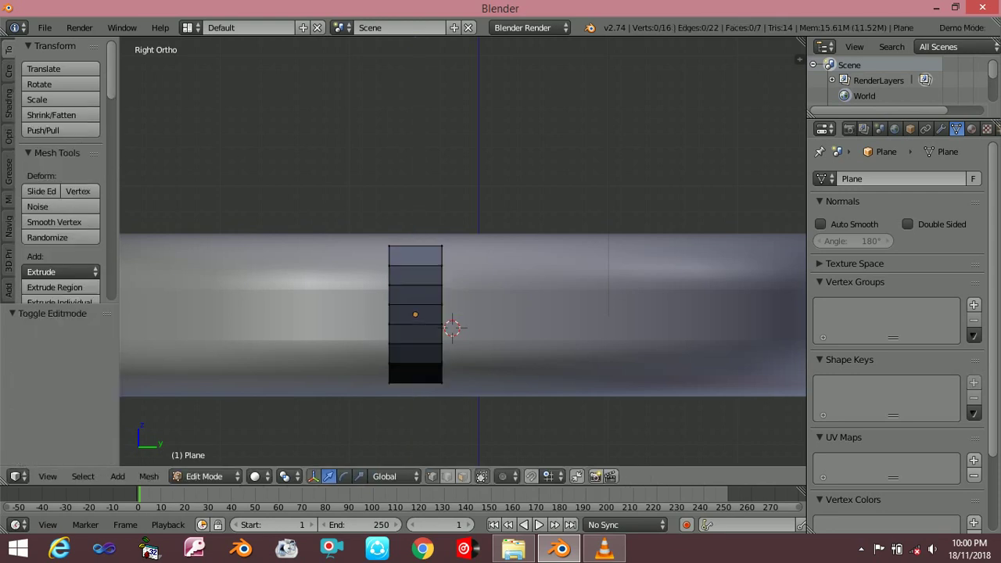
{"action": "key", "text": "3"}
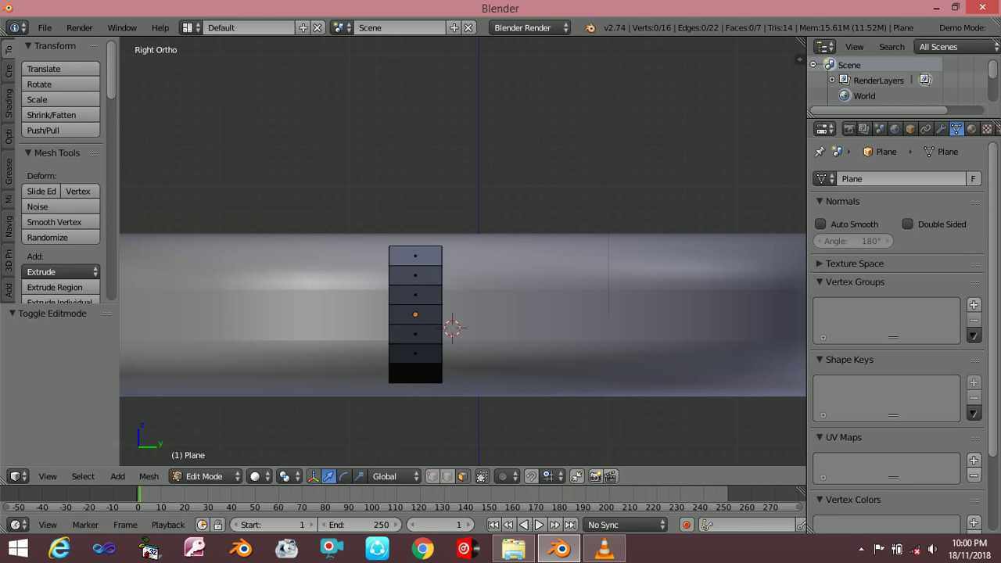
{"action": "right_click", "coordinate": [415, 315]}
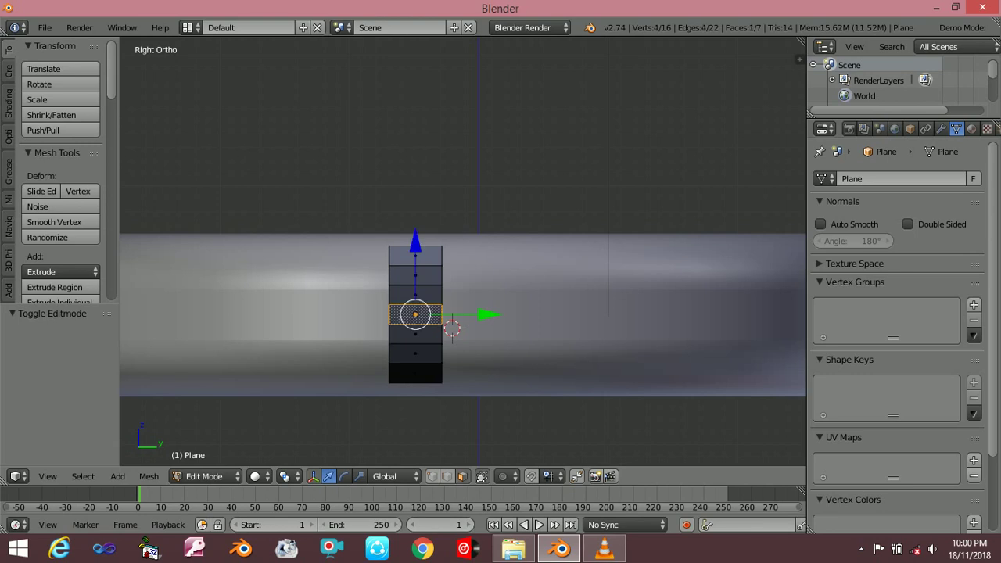
{"action": "left_click", "coordinate": [471, 319]}
{"action": "key", "text": "g"}
{"action": "key", "text": "y"}
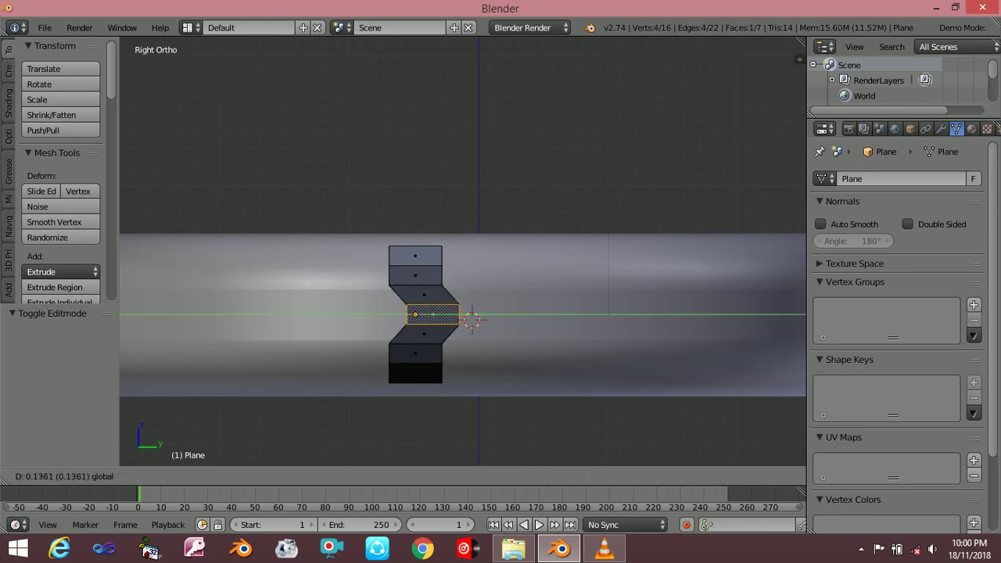
{"action": "left_click", "coordinate": [472, 319]}
{"action": "left_click_drag", "start_coordinate": [504, 314], "coordinate": [504, 314]}
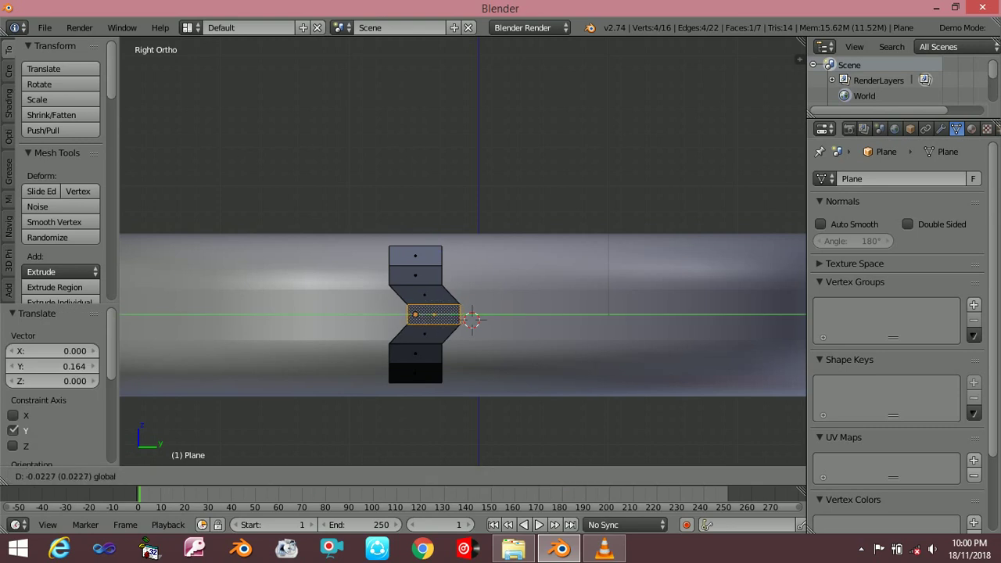
{"action": "key", "text": "ctrl+r"}
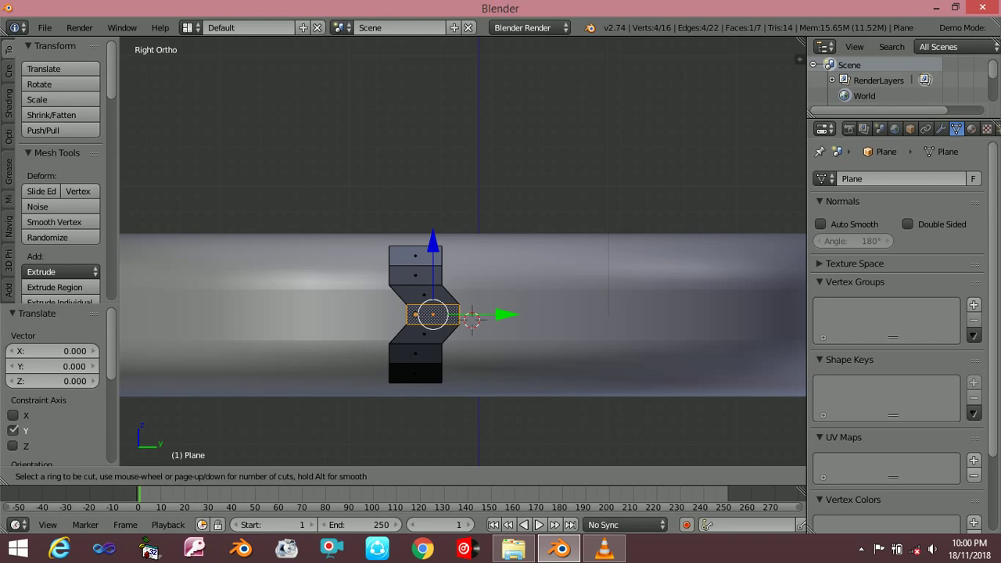
- Cut a first vertical edge loop through the band
{"action": "key", "text": "Escape"}
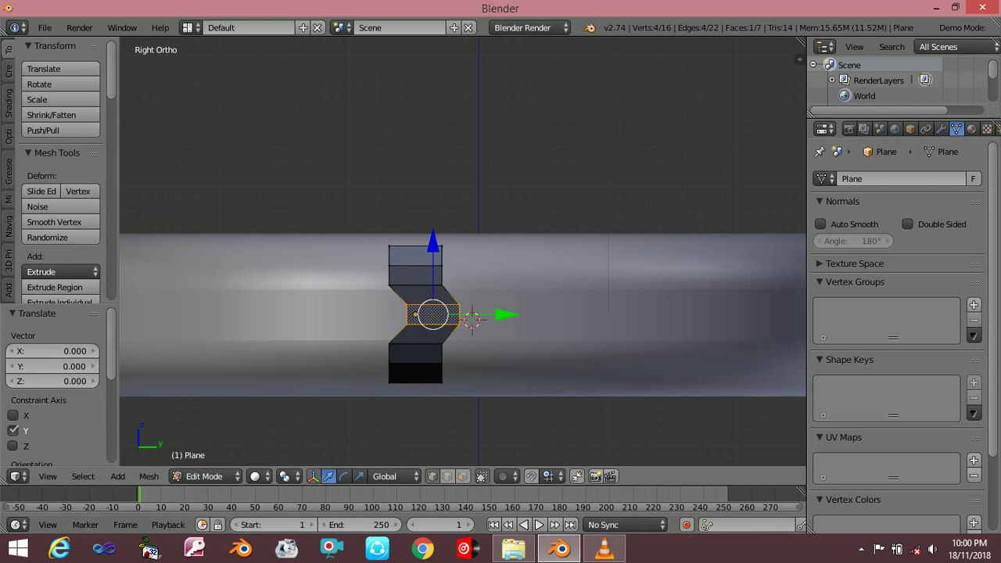
{"action": "key", "text": "ctrl+r"}
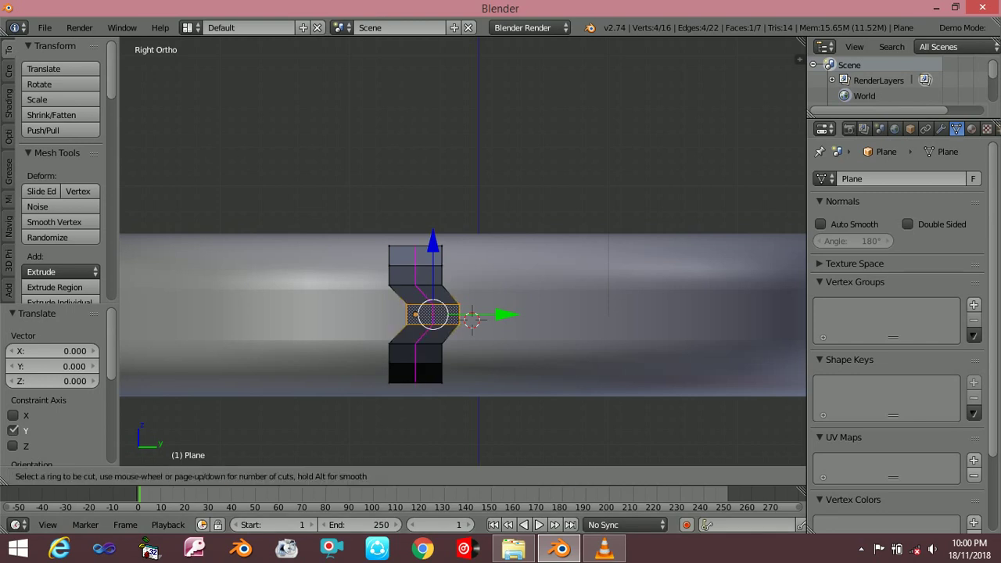
{"action": "left_click", "coordinate": [415, 337]}
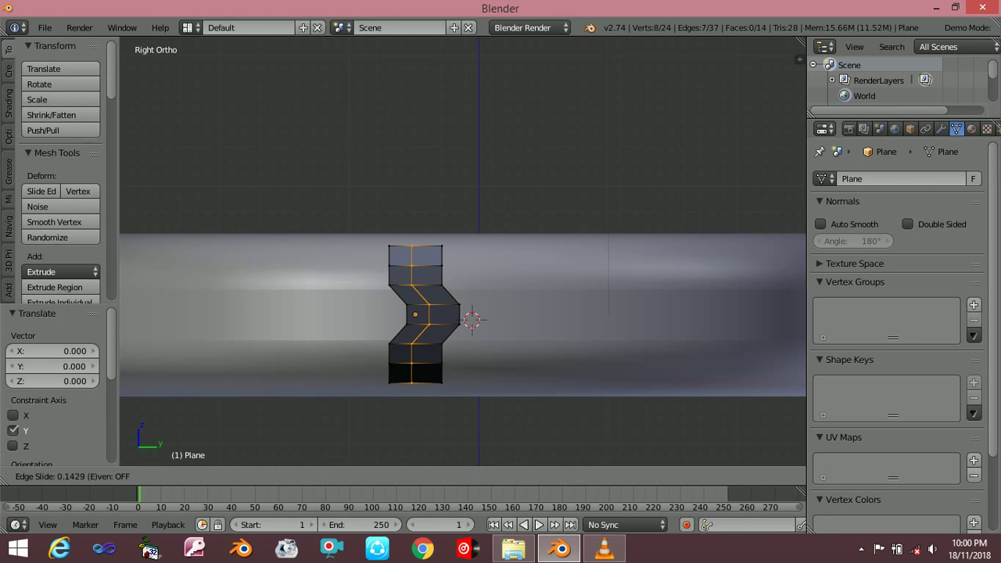
{"action": "left_click", "coordinate": [416, 336]}
- Cut a second vertical loop right of centre and shift it slightly along Y
{"action": "key", "text": "ctrl+r"}
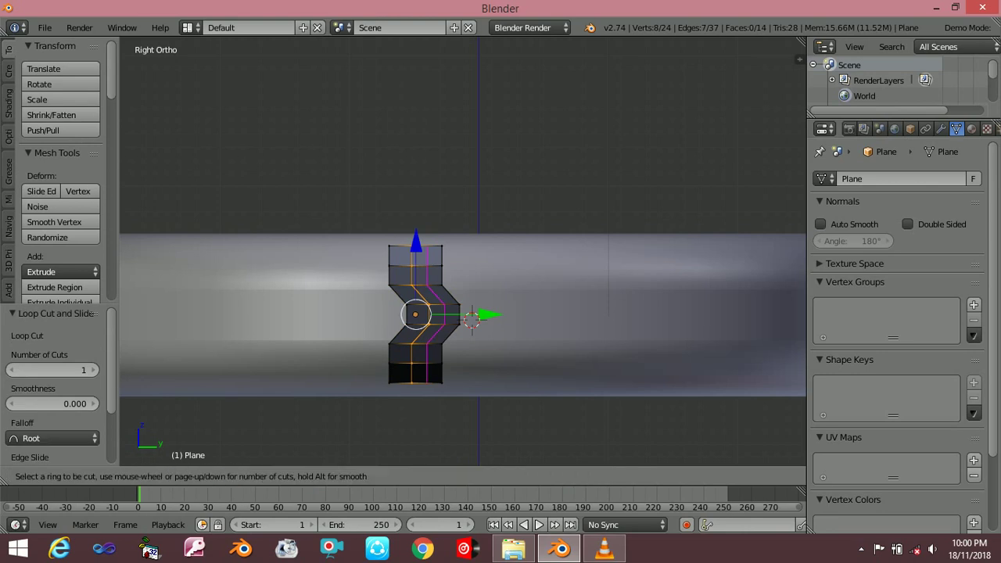
{"action": "left_click", "coordinate": [434, 313]}
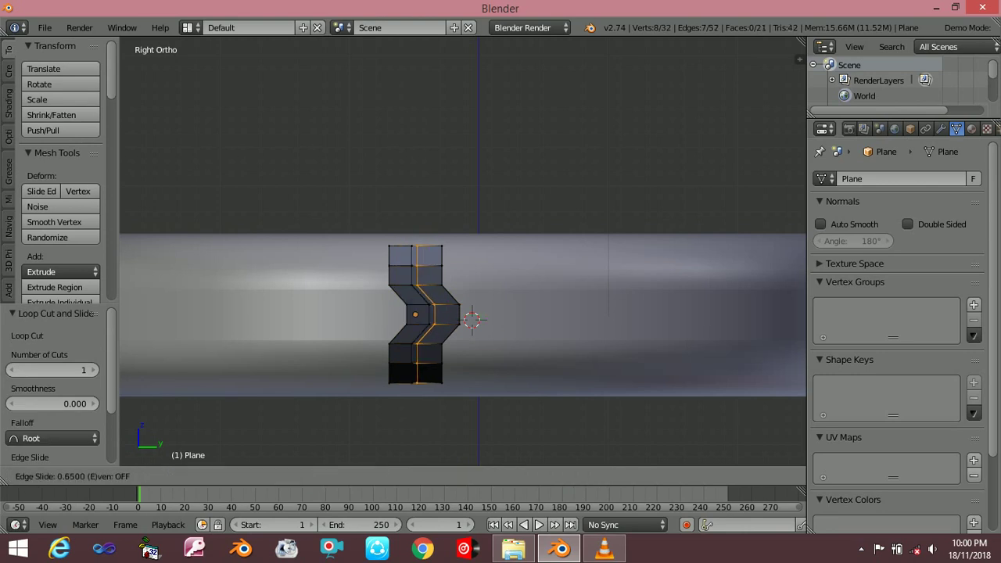
{"action": "key", "text": "Return"}
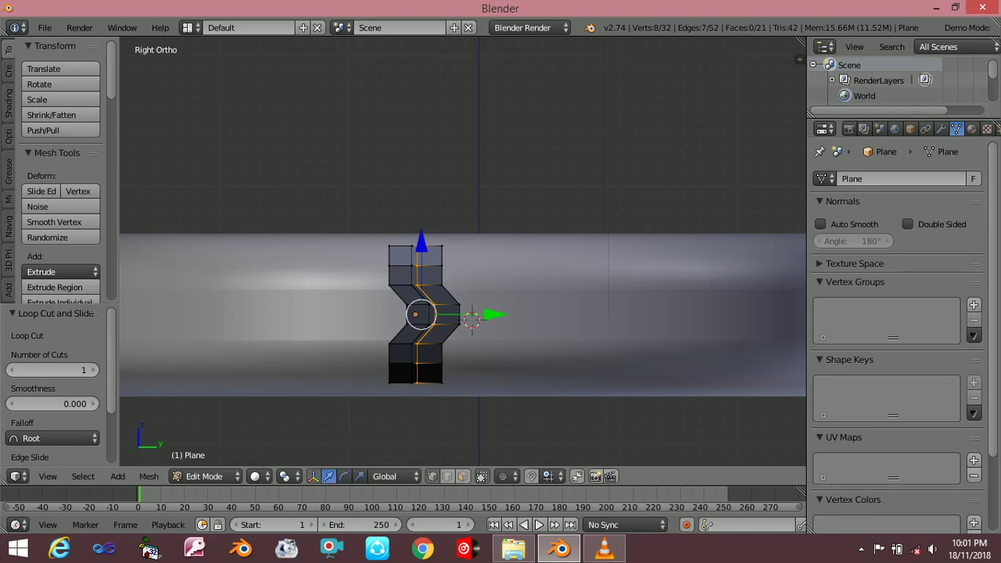
{"action": "key", "text": "Tab"}
{"action": "key", "text": "Tab"}
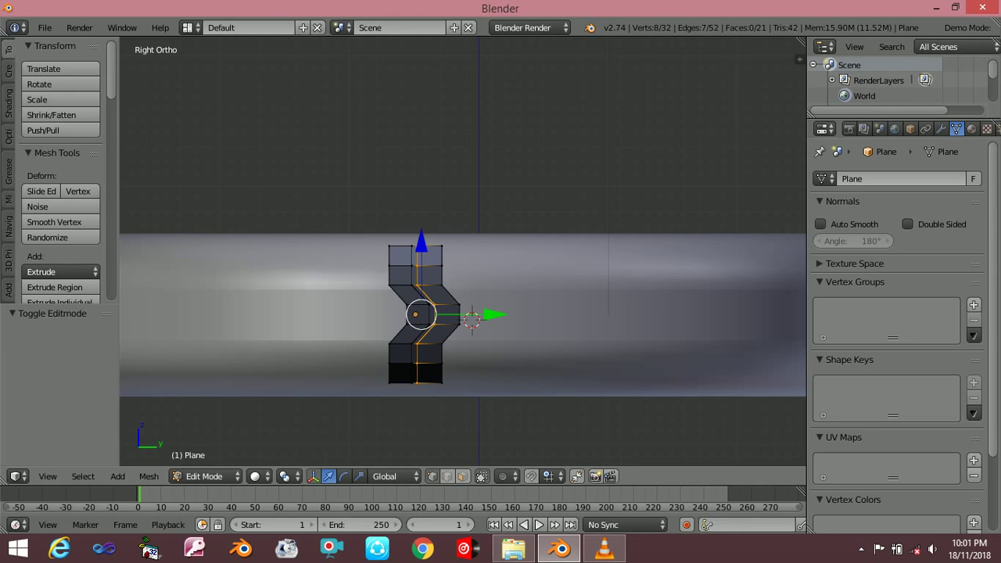
{"action": "key", "text": "g"}
{"action": "key", "text": "y"}
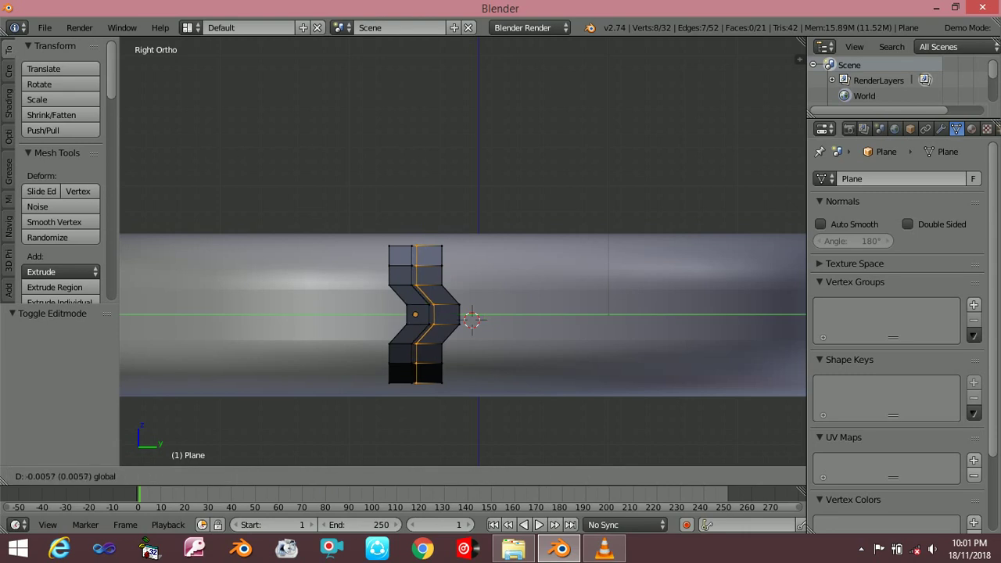
{"action": "key", "text": "Return"}
- Add horizontal edge loops across the band's top, bottom and lower slanted sections
{"action": "key", "text": "a"}
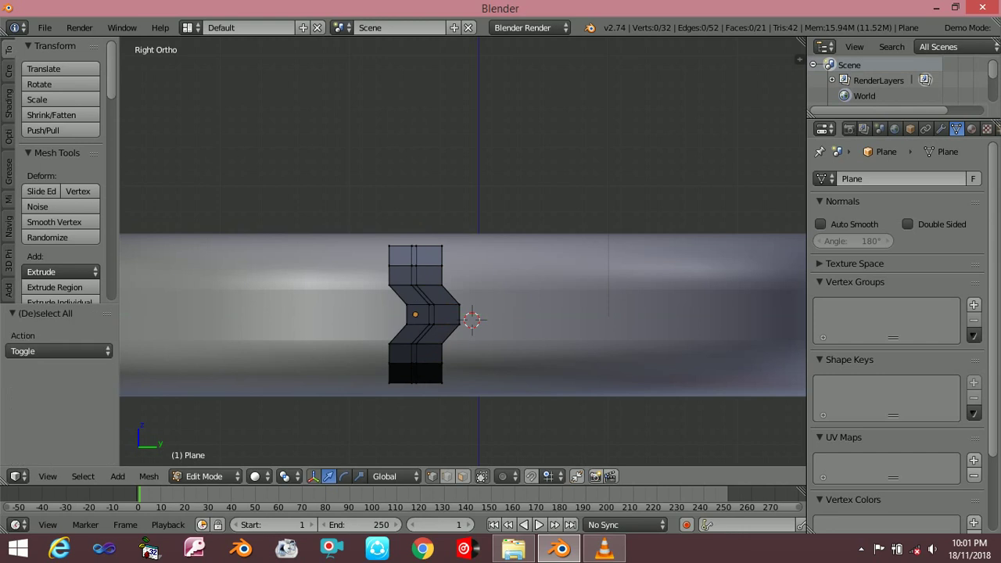
{"action": "key", "text": "ctrl+r"}
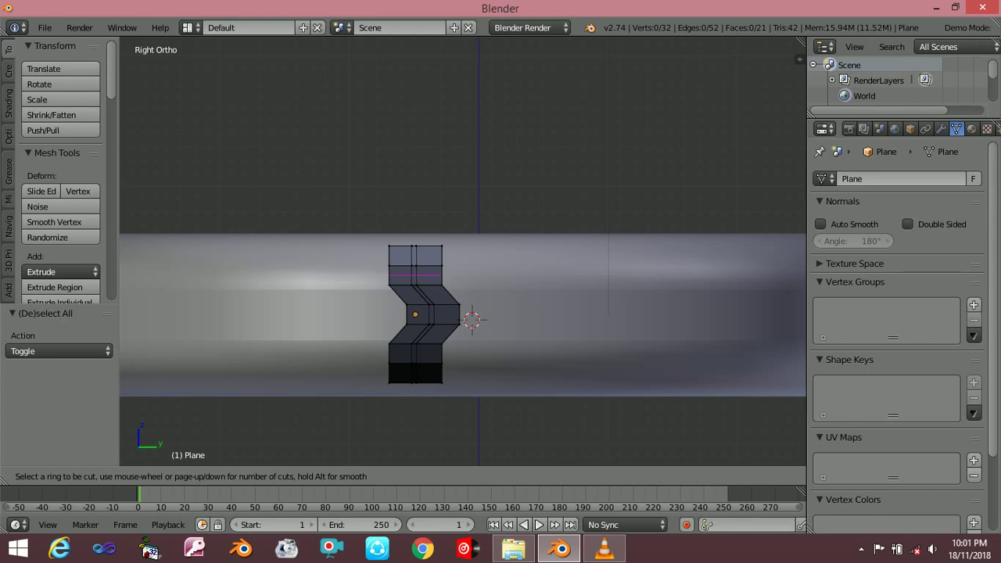
{"action": "left_click", "coordinate": [427, 270]}
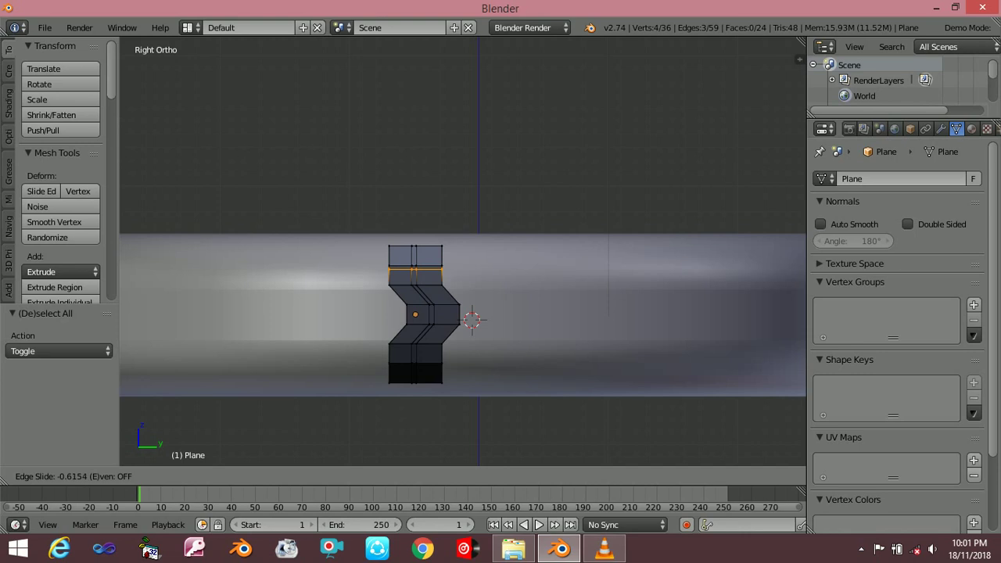
{"action": "left_click", "coordinate": [427, 270]}
{"action": "key", "text": "ctrl+r"}
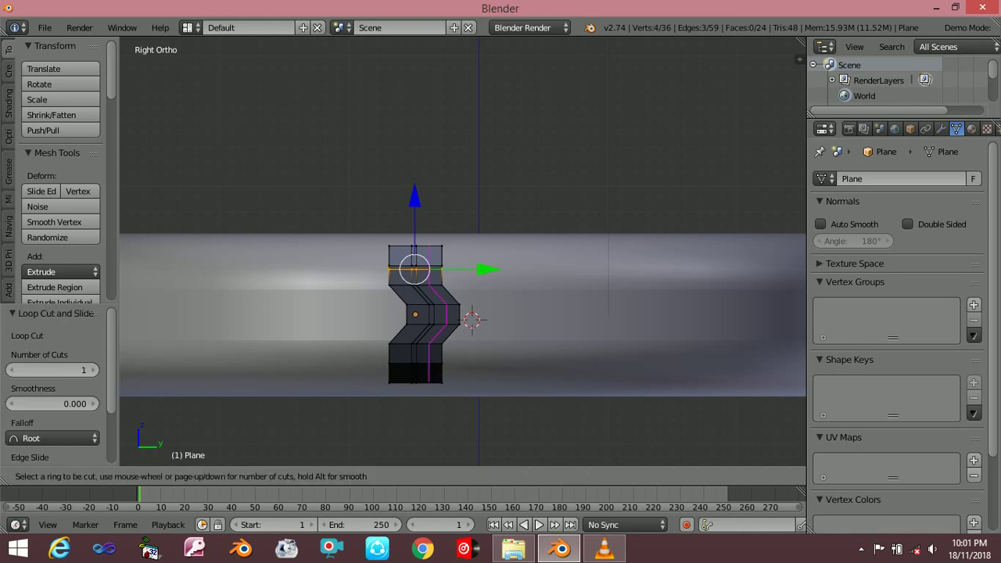
{"action": "left_click", "coordinate": [414, 356]}
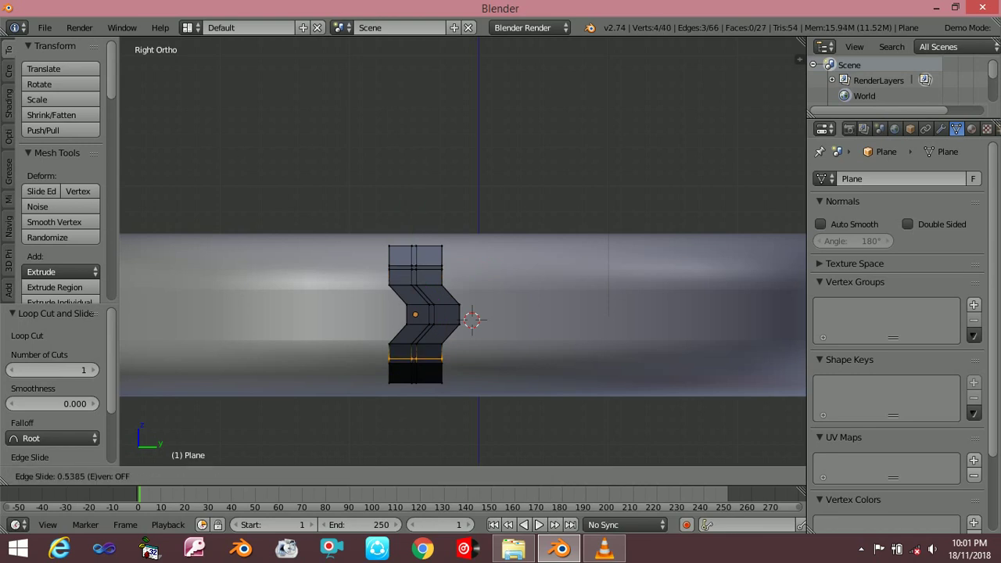
{"action": "key", "text": "Return"}
{"action": "key", "text": "ctrl+r"}
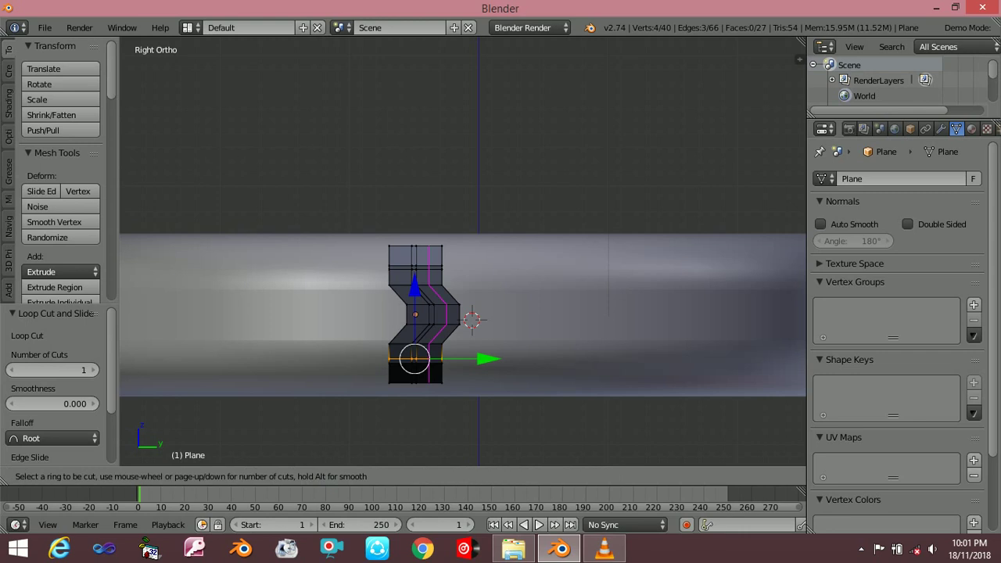
{"action": "left_click", "coordinate": [416, 337]}
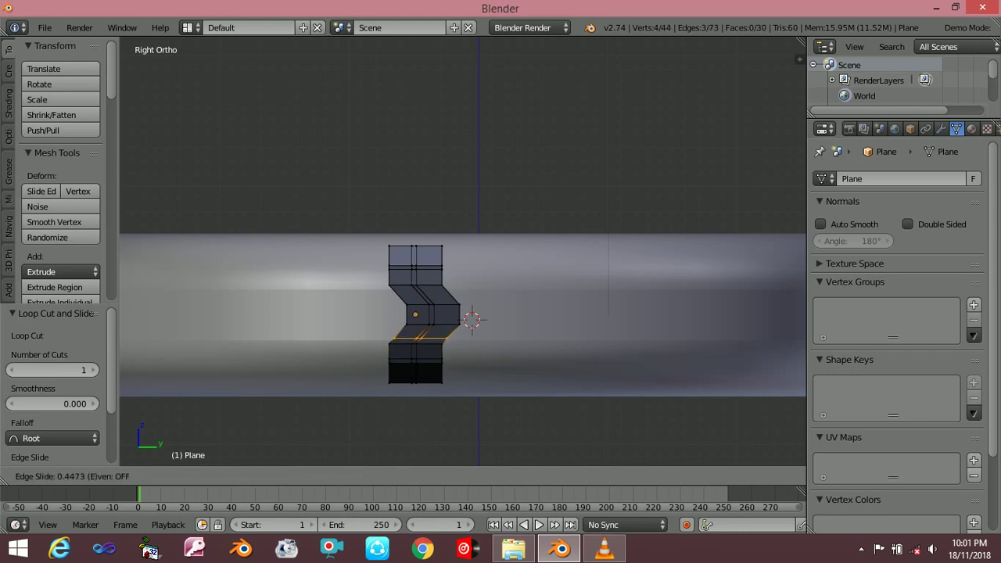
{"action": "left_click", "coordinate": [419, 338]}
- Add loops across the upper slanted and middle sections, undoing the vertical middle cut
{"action": "key", "text": "ctrl+r"}
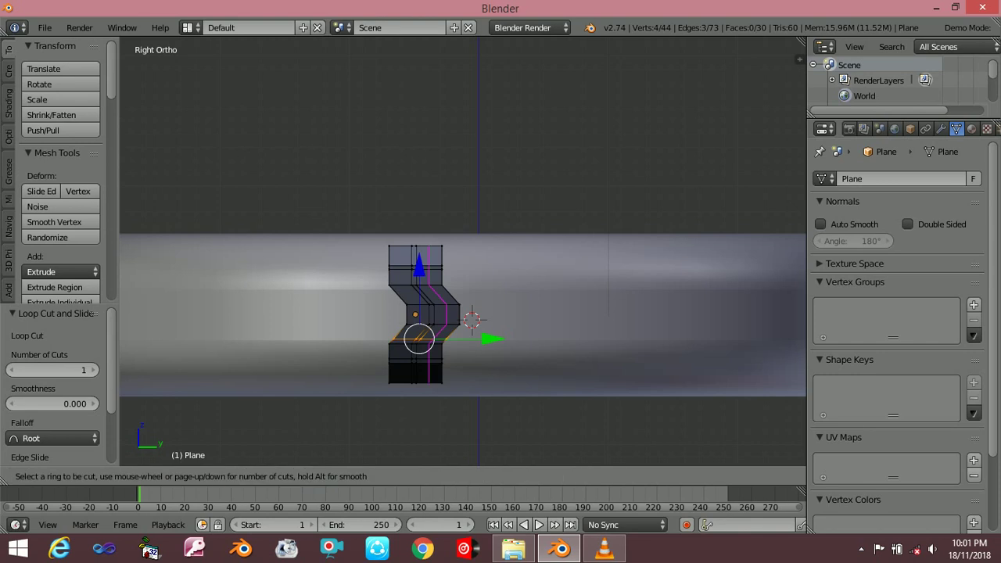
{"action": "left_click", "coordinate": [422, 299]}
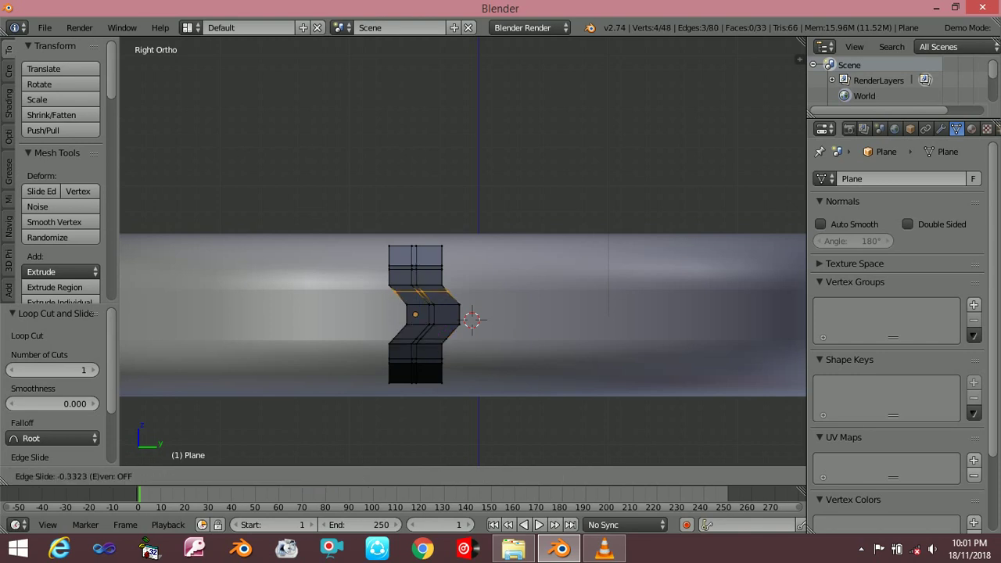
{"action": "key", "text": "Return"}
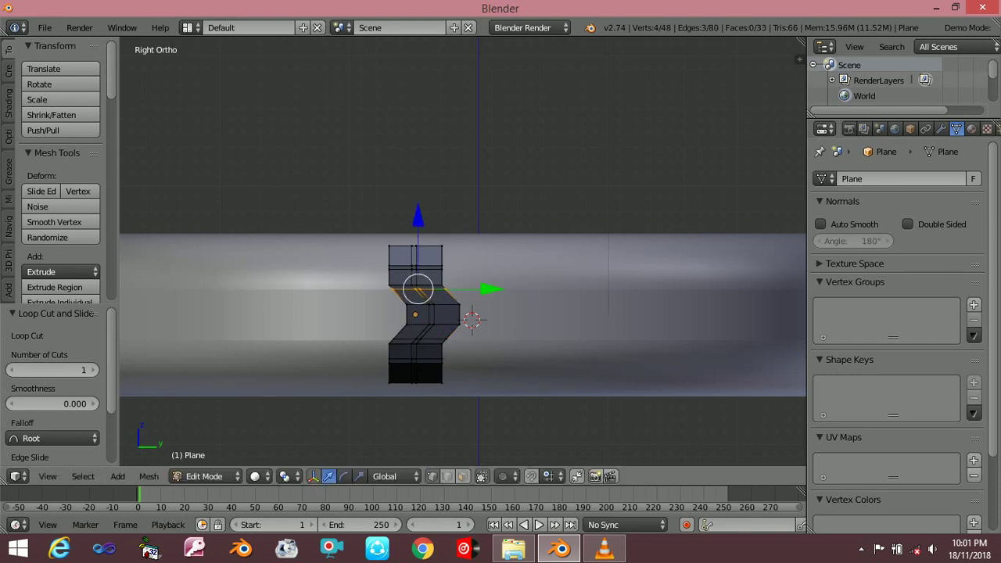
{"action": "scroll", "coordinate": [445, 284], "scroll_direction": "up", "scroll_amount": 2}
{"action": "scroll", "coordinate": [445, 284], "scroll_direction": "up", "scroll_amount": 1}
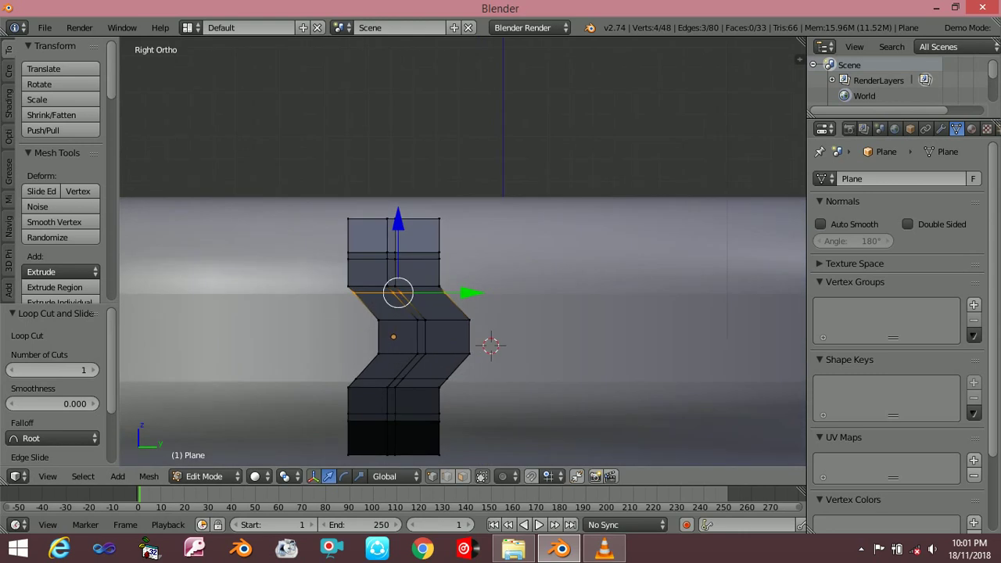
{"action": "key", "text": "ctrl+r"}
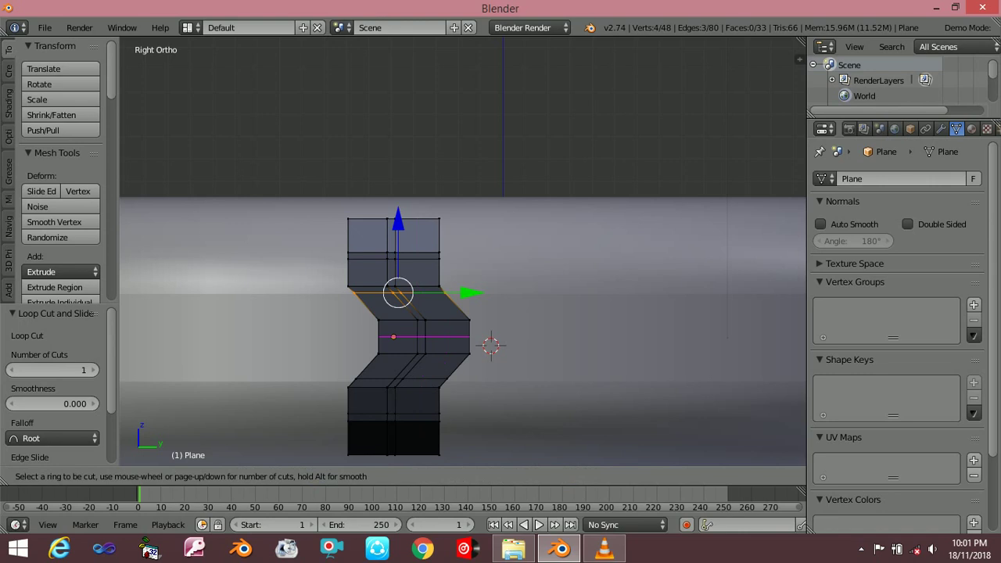
{"action": "left_click", "coordinate": [423, 338]}
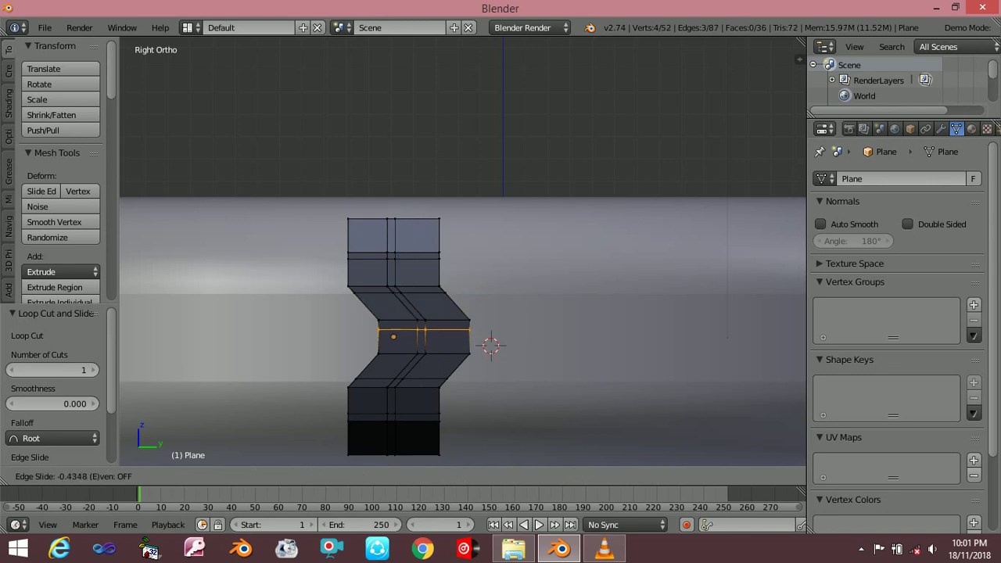
{"action": "key", "text": "Return"}
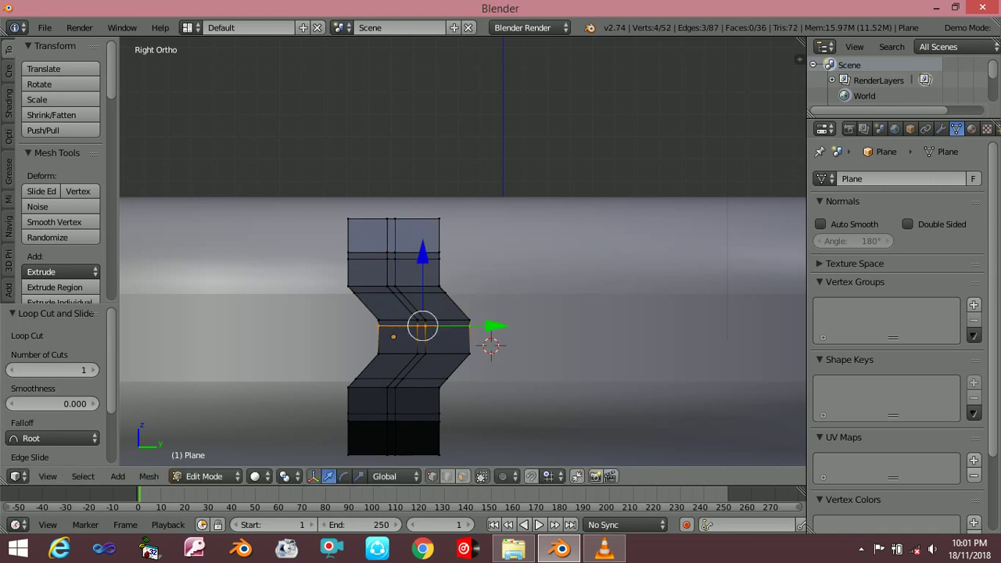
{"action": "key", "text": "ctrl+r"}
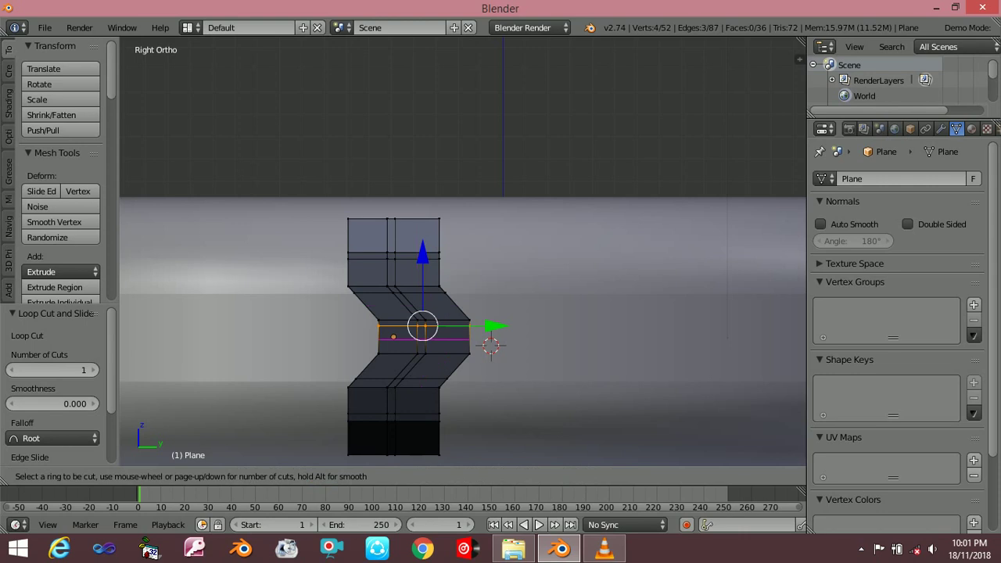
{"action": "left_click", "coordinate": [438, 341]}
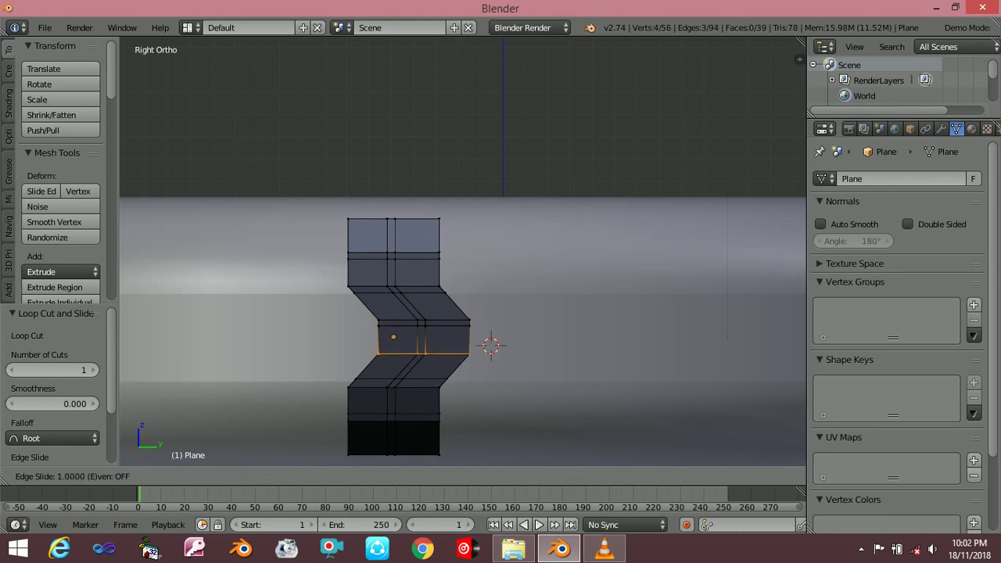
{"action": "key", "text": "Return"}
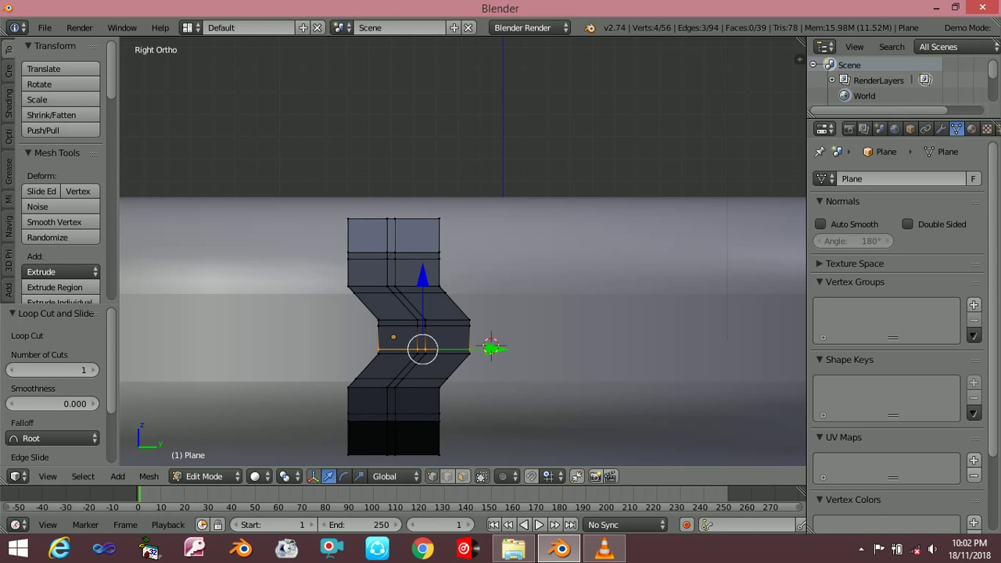
{"action": "key", "text": "ctrl+z"}
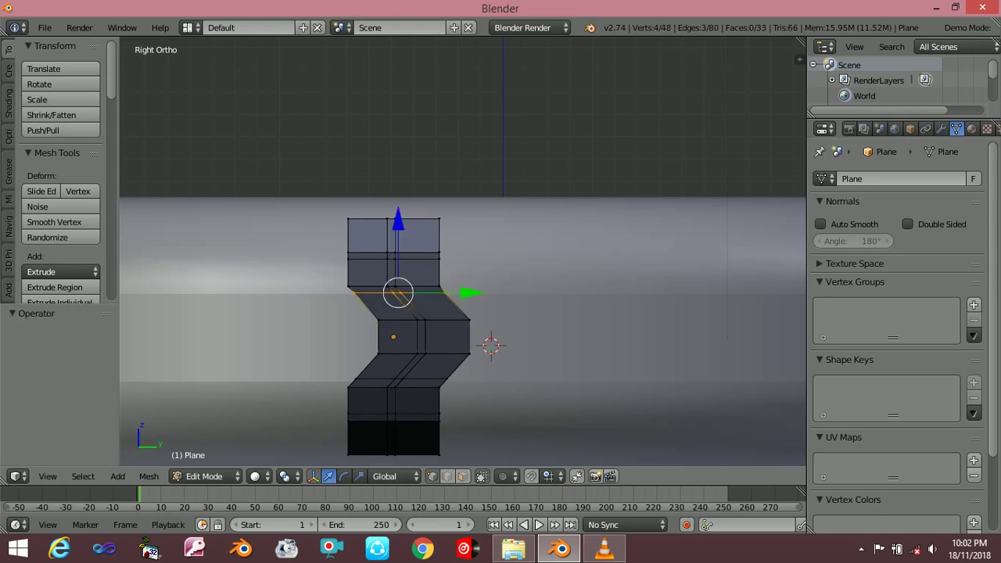
- Select all in face mode, then deselect the fourteen large faces, leaving only the thin seam strips
{"action": "key", "text": "a"}
{"action": "key", "text": "a"}
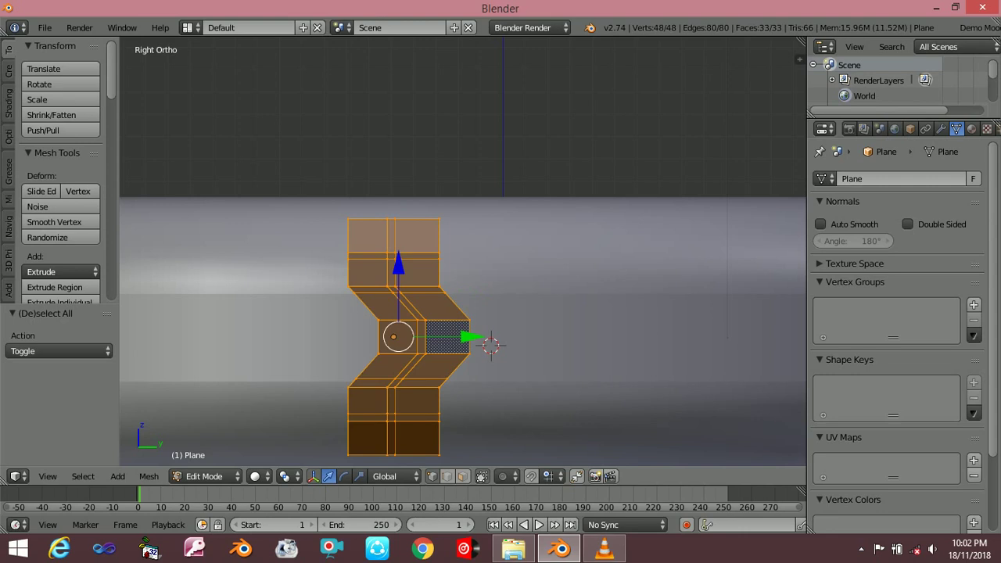
{"action": "left_click", "coordinate": [462, 476]}
{"action": "right_click", "coordinate": [417, 439], "text": "shift"}
{"action": "right_click", "coordinate": [367, 438], "text": "shift"}
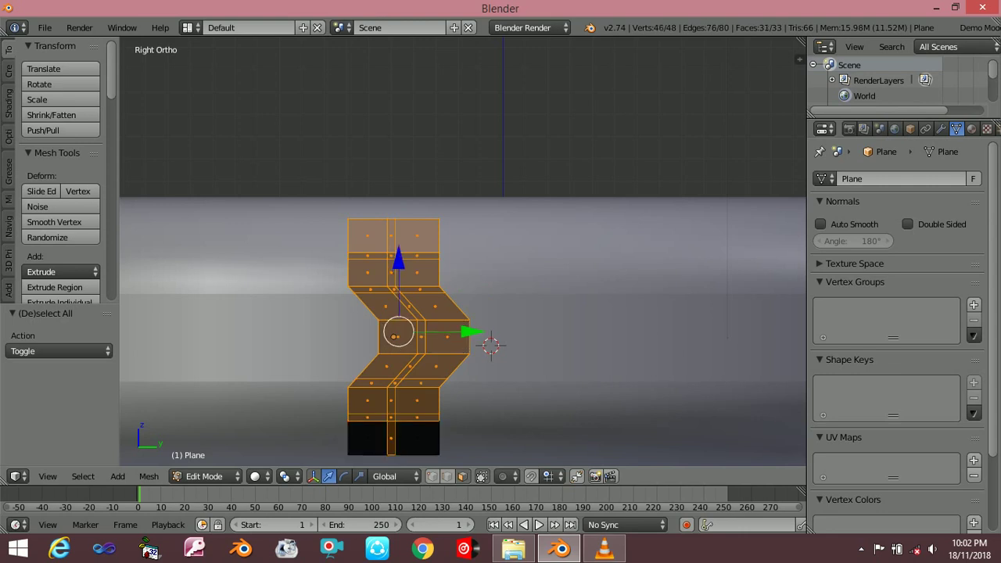
{"action": "right_click", "coordinate": [367, 401], "text": "shift"}
{"action": "right_click", "coordinate": [417, 401], "text": "shift"}
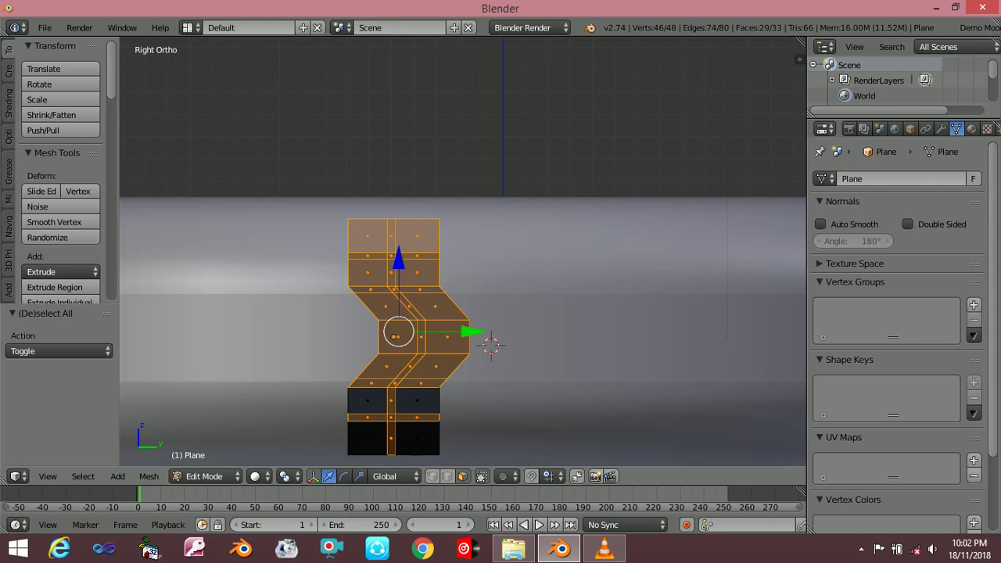
{"action": "right_click", "coordinate": [387, 367], "text": "shift"}
{"action": "right_click", "coordinate": [435, 367], "text": "shift"}
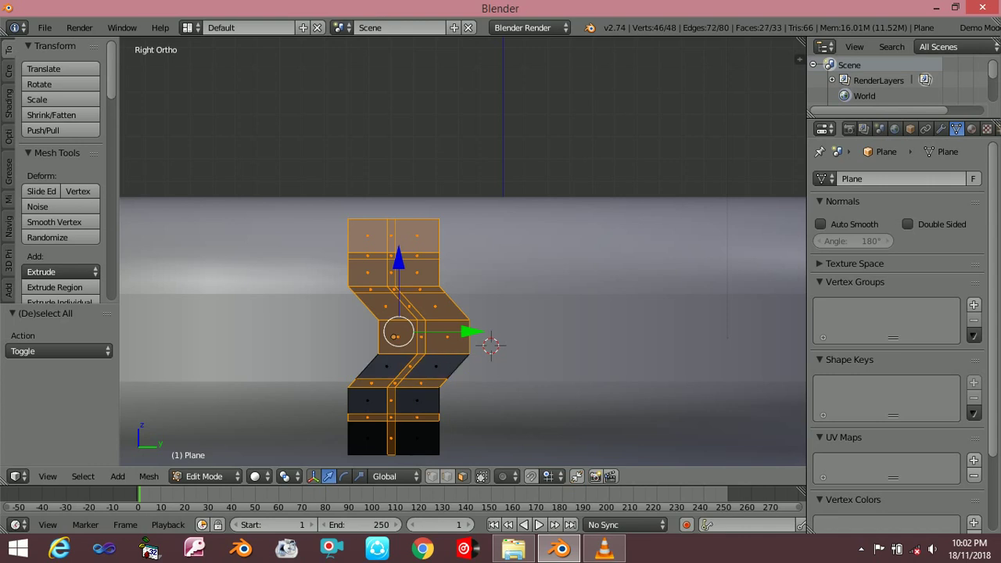
{"action": "right_click", "coordinate": [400, 337], "text": "shift"}
{"action": "right_click", "coordinate": [447, 337], "text": "shift"}
{"action": "right_click", "coordinate": [387, 306], "text": "shift"}
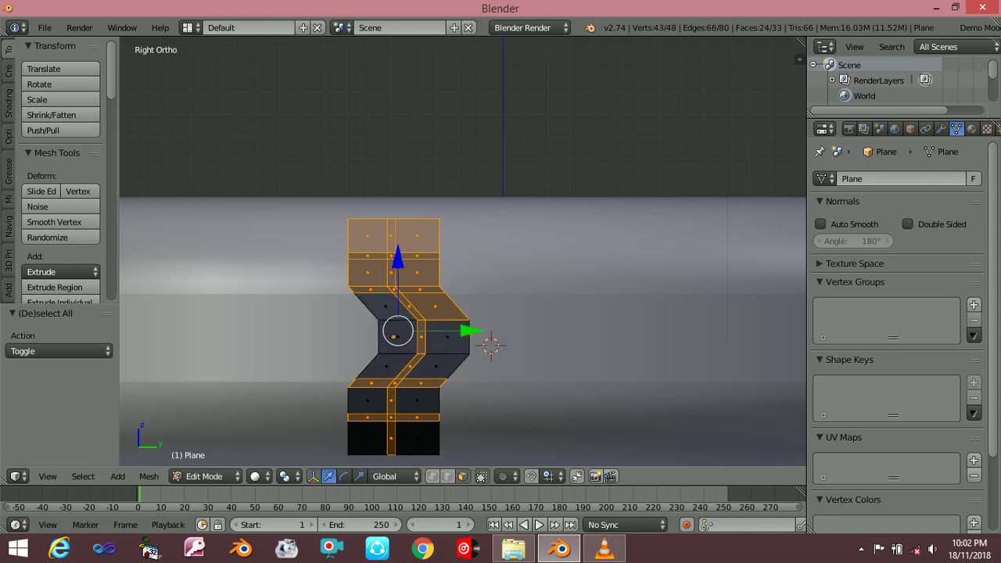
{"action": "right_click", "coordinate": [435, 305], "text": "shift"}
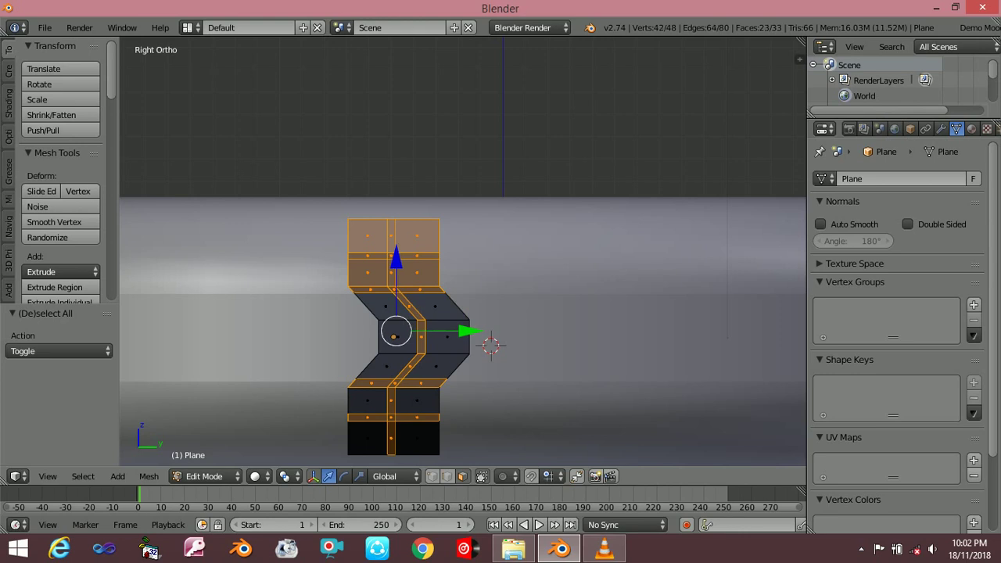
{"action": "right_click", "coordinate": [368, 272], "text": "shift"}
{"action": "right_click", "coordinate": [417, 272], "text": "shift"}
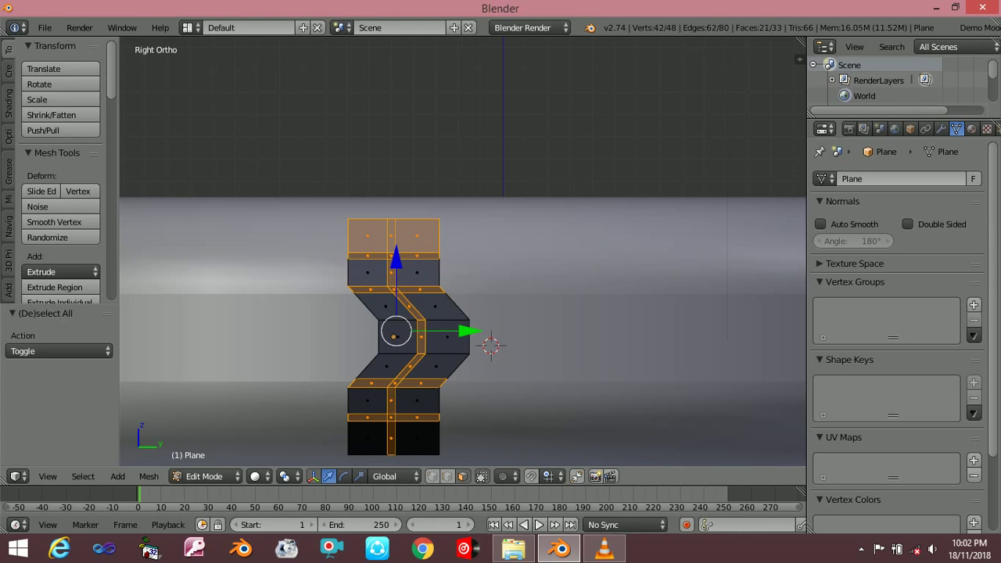
{"action": "right_click", "coordinate": [368, 234], "text": "shift"}
{"action": "right_click", "coordinate": [417, 235], "text": "shift"}
- From the front view, extrude the seam strips and shift them slightly along X toward the ring
{"action": "key", "text": "KP_1"}
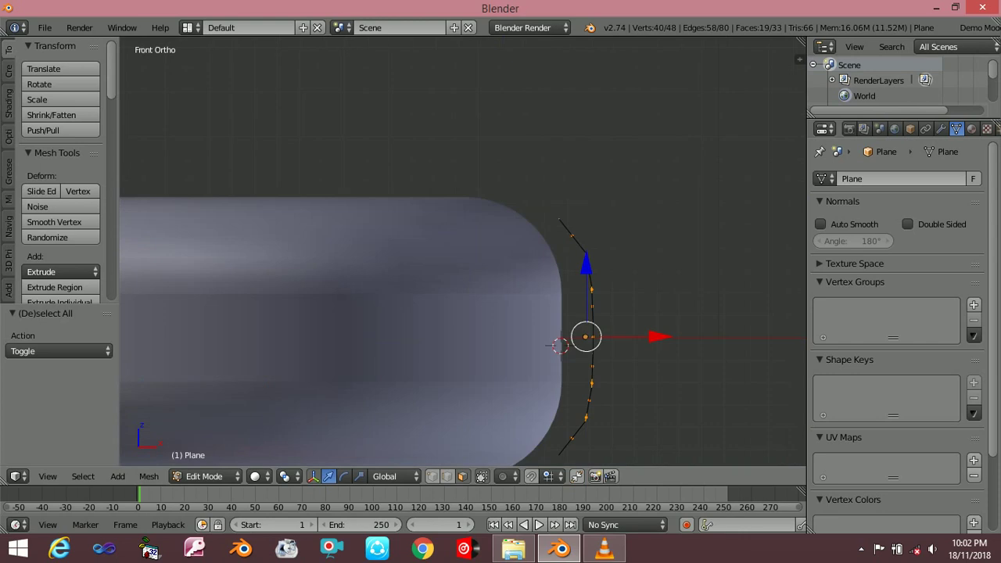
{"action": "key", "text": "e"}
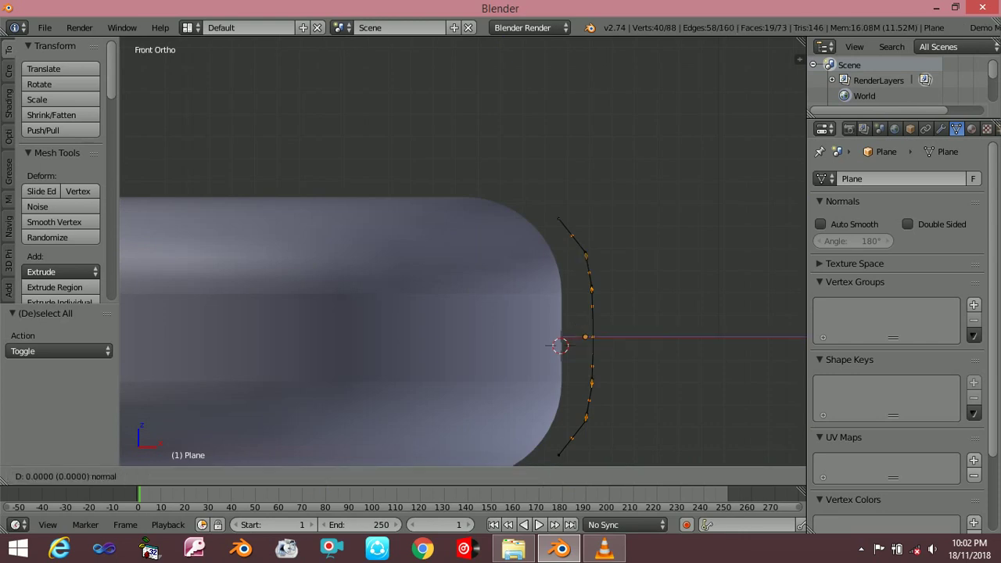
{"action": "key", "text": "Escape"}
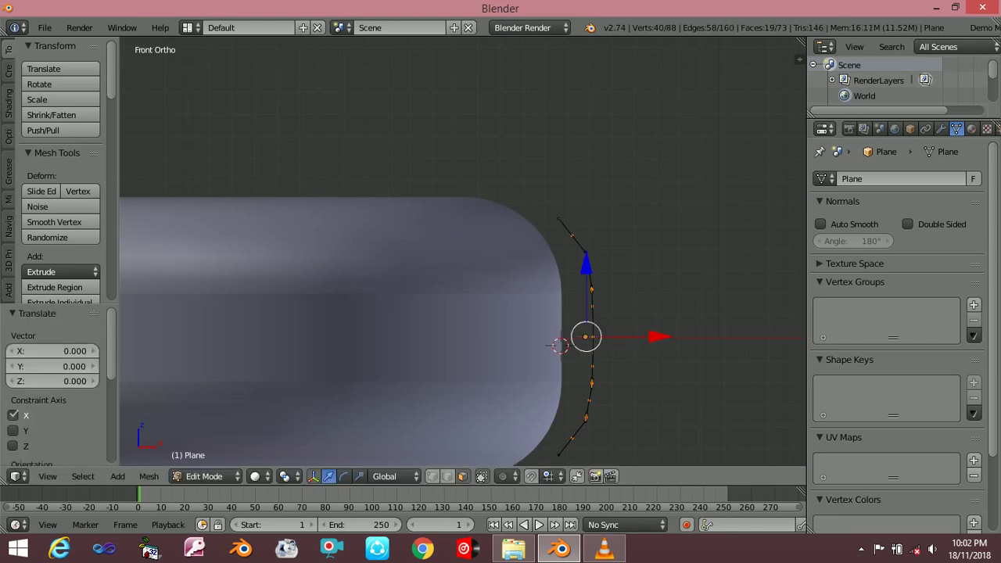
{"action": "key", "text": "g"}
{"action": "key", "text": "x"}
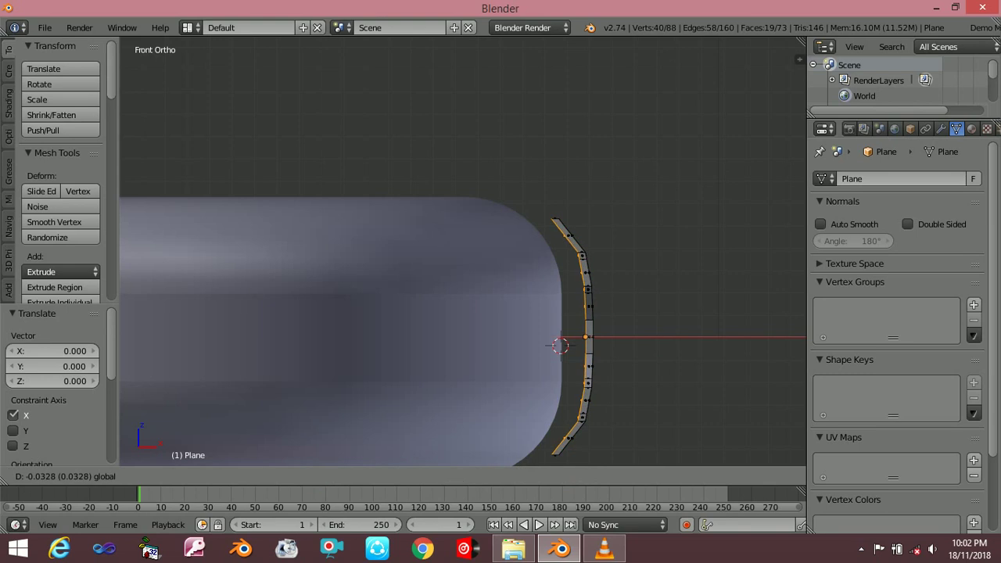
{"action": "key", "text": "Return"}
- Extrude the whole band along X for thickness toward the ring and exit edit mode
{"action": "key", "text": "a"}
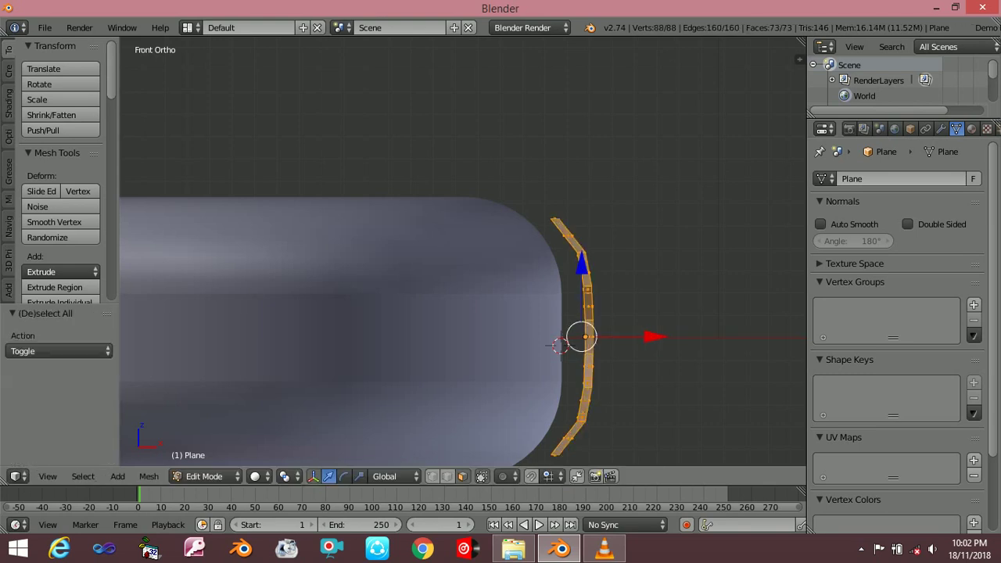
{"action": "key", "text": "e"}
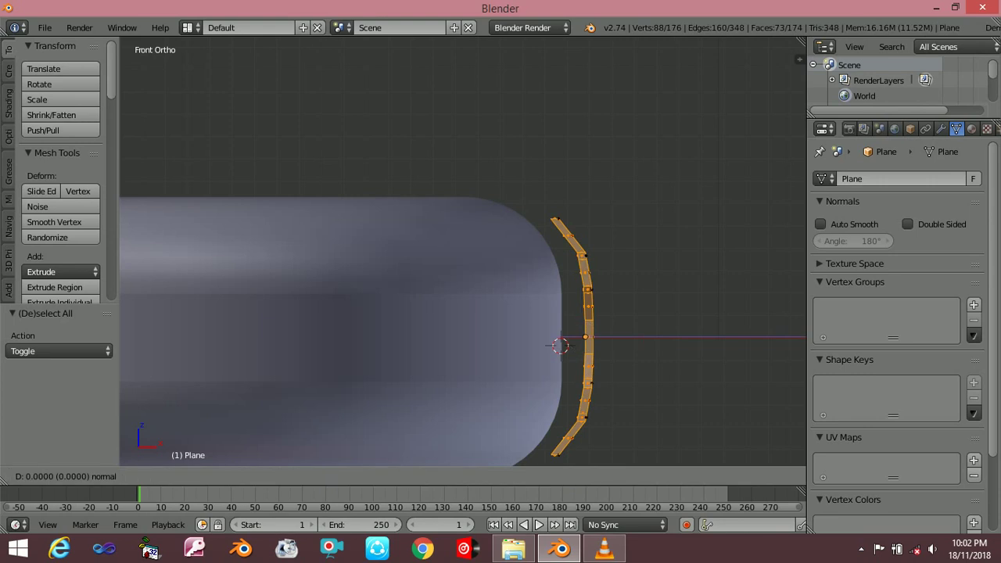
{"action": "key", "text": "Escape"}
{"action": "key", "text": "g"}
{"action": "key", "text": "x"}
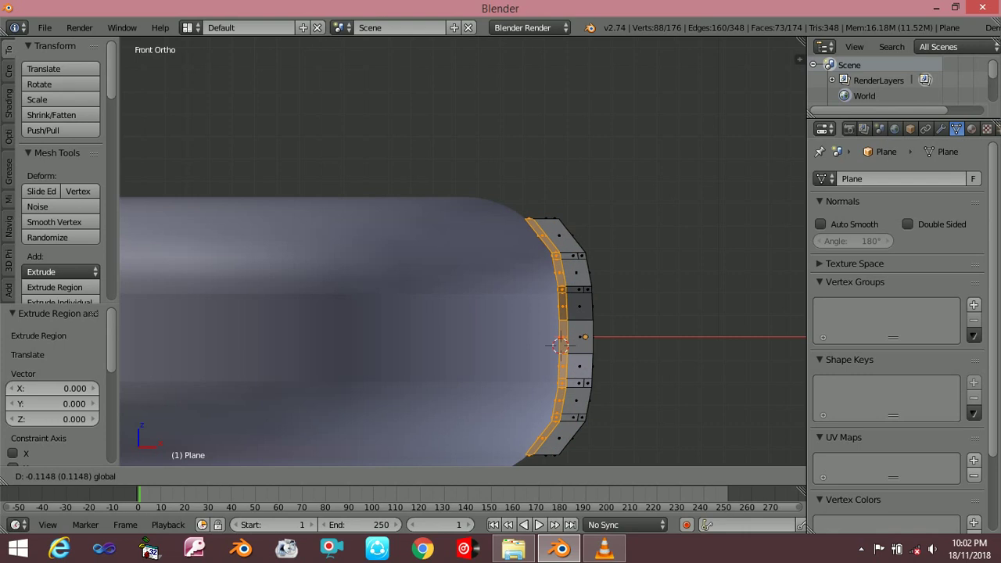
{"action": "key", "text": "Return"}
{"action": "key", "text": "Tab"}
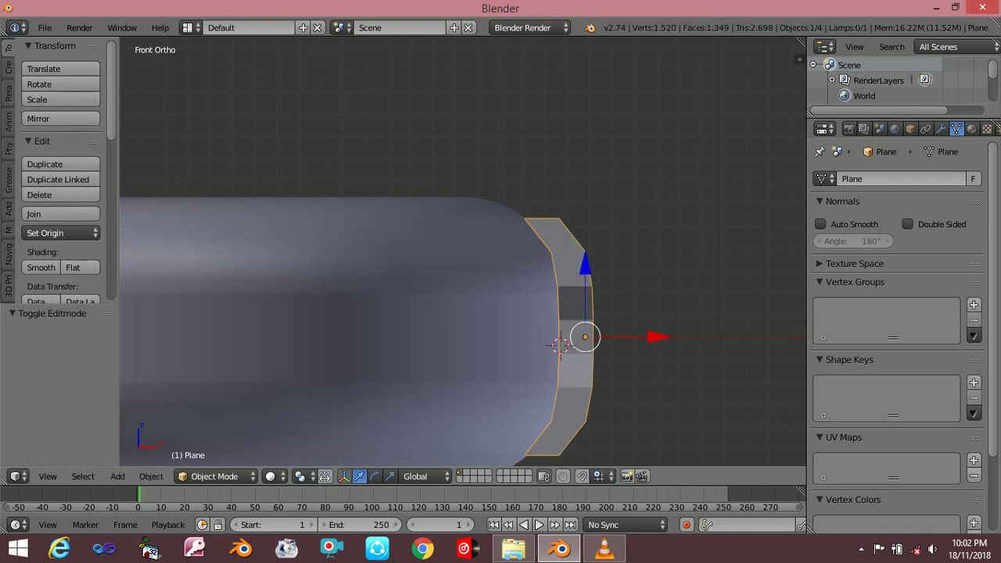
- Nudge the band piece along X in three small moves until it seats against the ring's edge
{"action": "key", "text": "g"}
{"action": "key", "text": "x"}
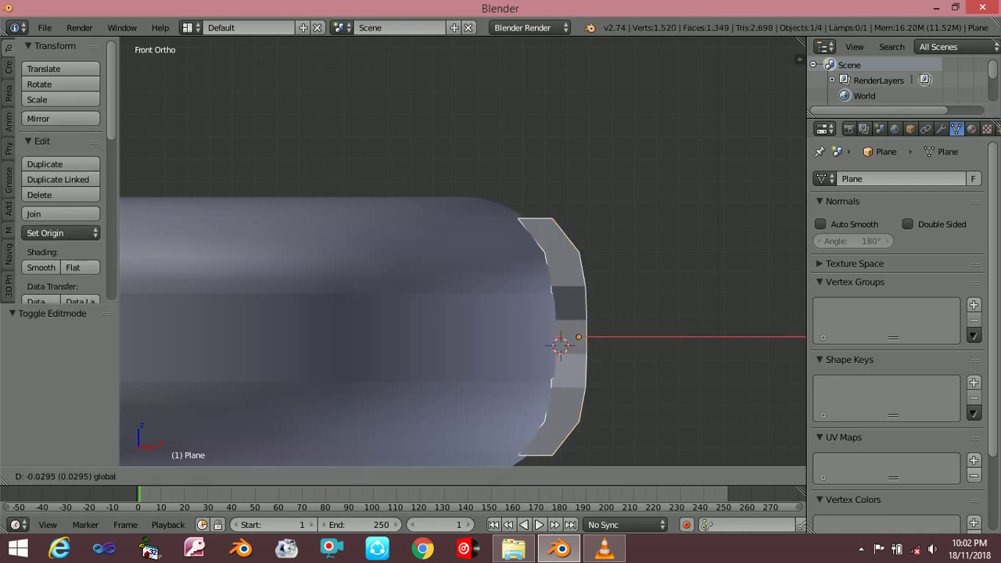
{"action": "key", "text": "Return"}
{"action": "key", "text": "g"}
{"action": "key", "text": "x"}
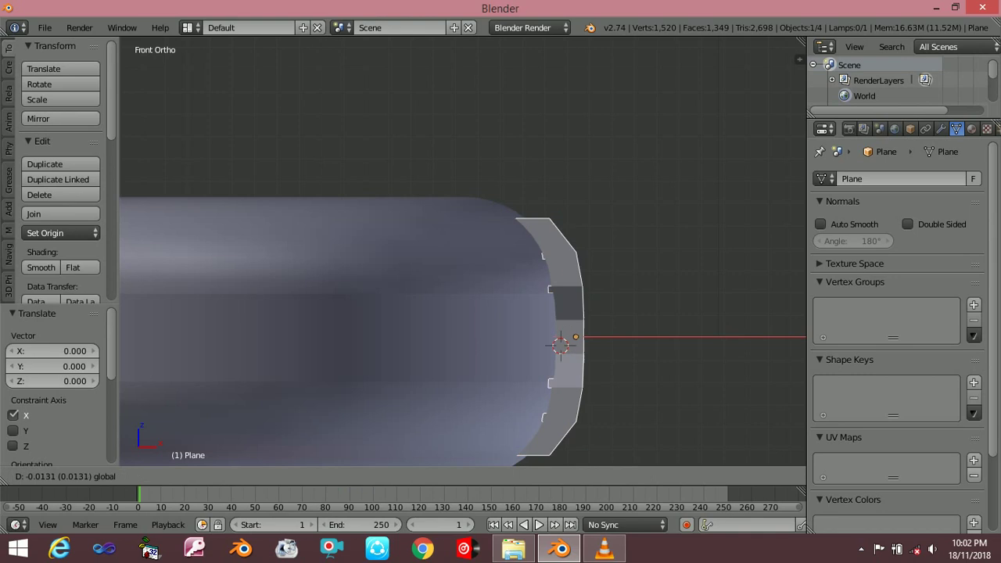
{"action": "key", "text": "Return"}
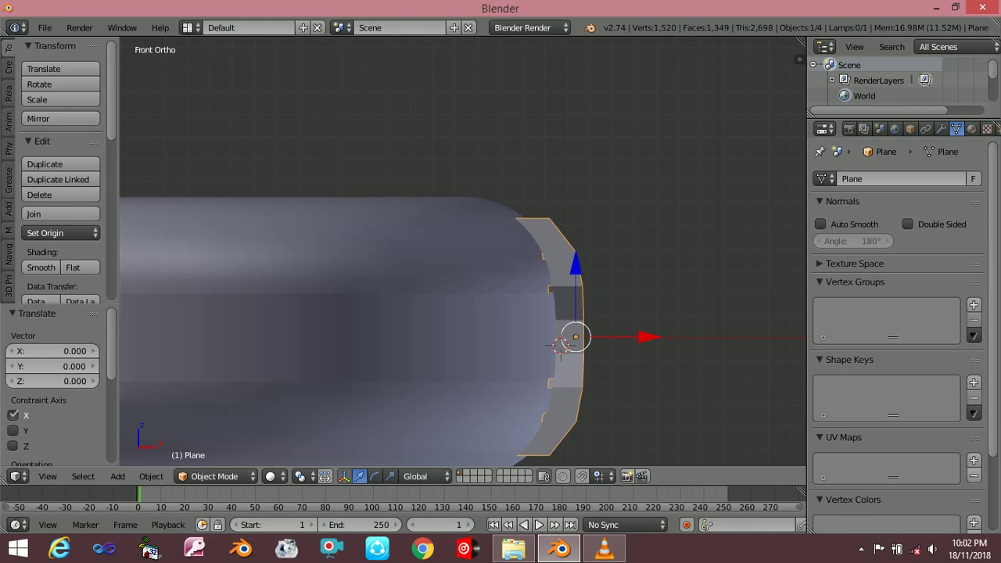
{"action": "left_click", "coordinate": [636, 357]}
{"action": "middle_click_drag", "start_coordinate": [637, 357], "coordinate": [641, 374]}
{"action": "key", "text": "KP_3"}
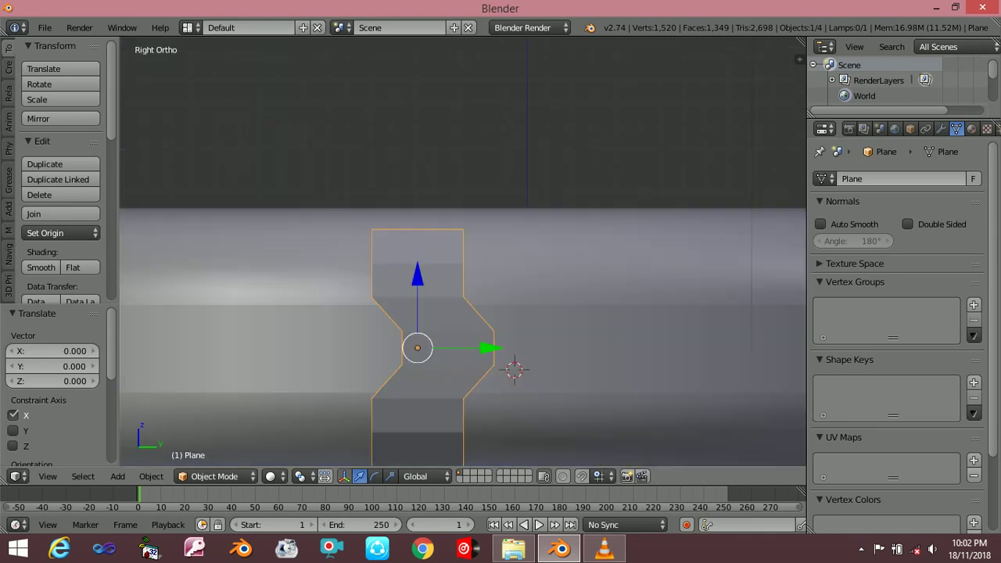
{"action": "key", "text": "KP_1"}
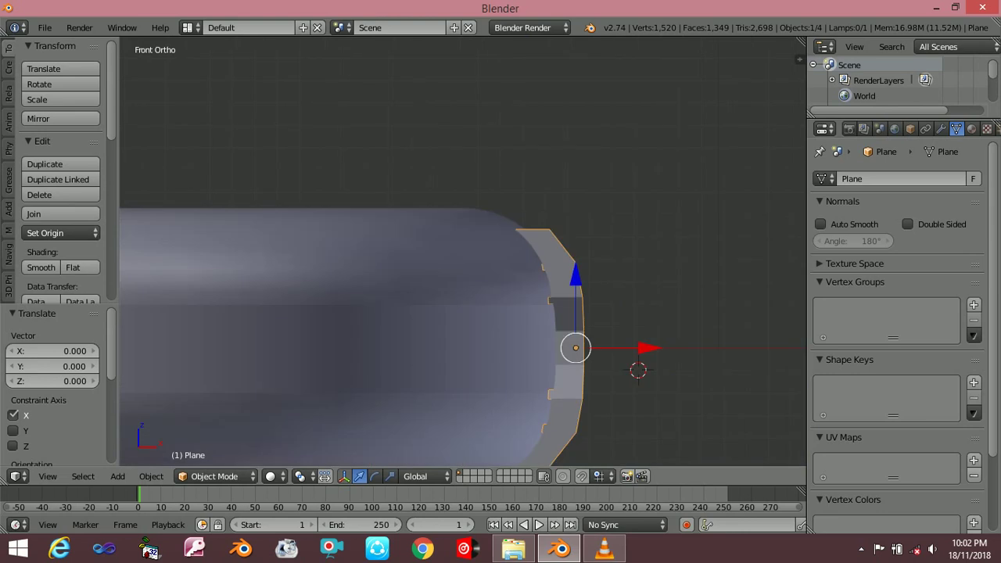
{"action": "key", "text": "g"}
{"action": "key", "text": "x"}
{"action": "key", "text": "Return"}
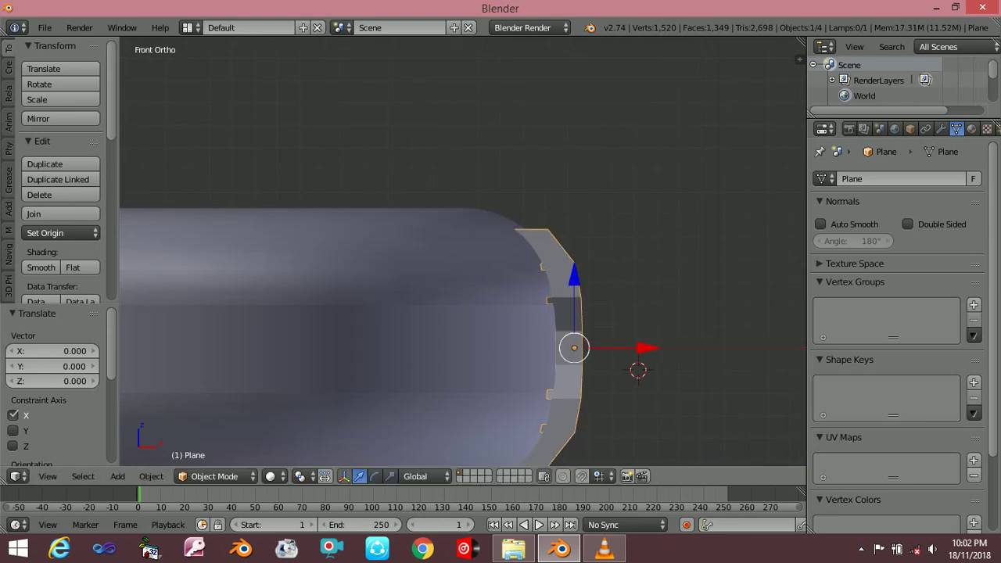
- Check the fit side-on in rendered shading, then return to solid shading in top view
{"action": "middle_click_drag", "start_coordinate": [470, 274], "coordinate": [438, 235]}
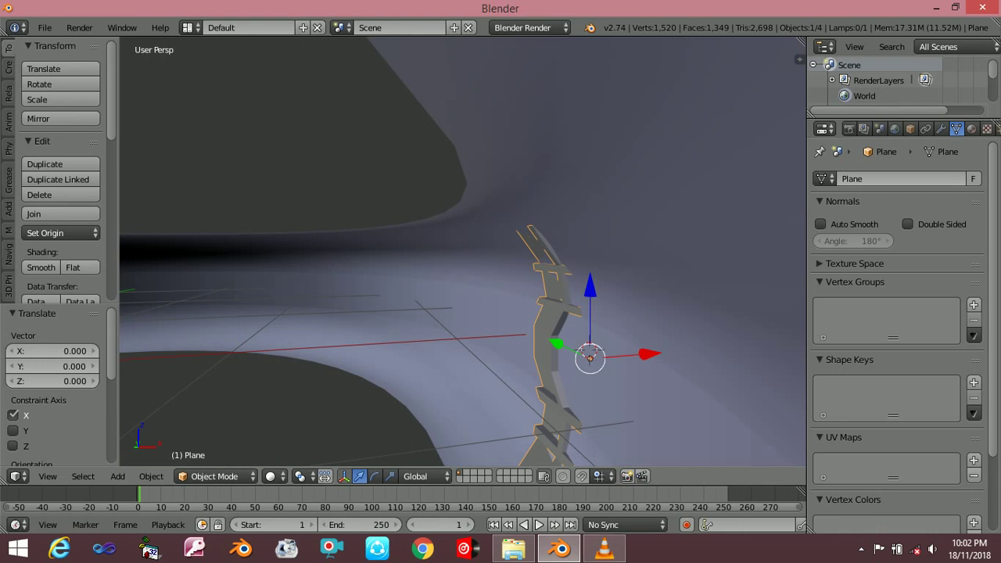
{"action": "key", "text": "KP_3"}
{"action": "key", "text": "z"}
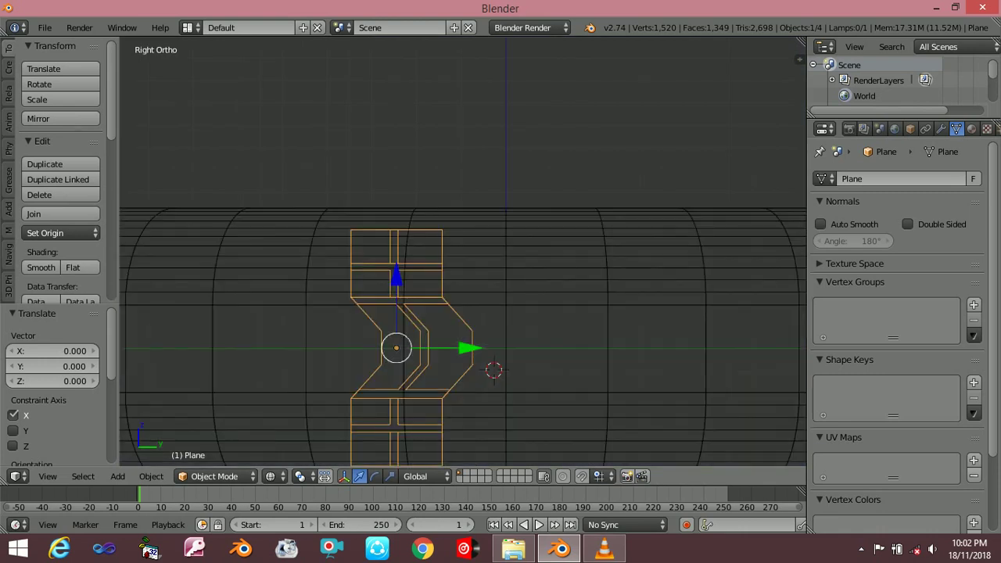
{"action": "key", "text": "shift+z"}
{"action": "left_click", "coordinate": [519, 421]}
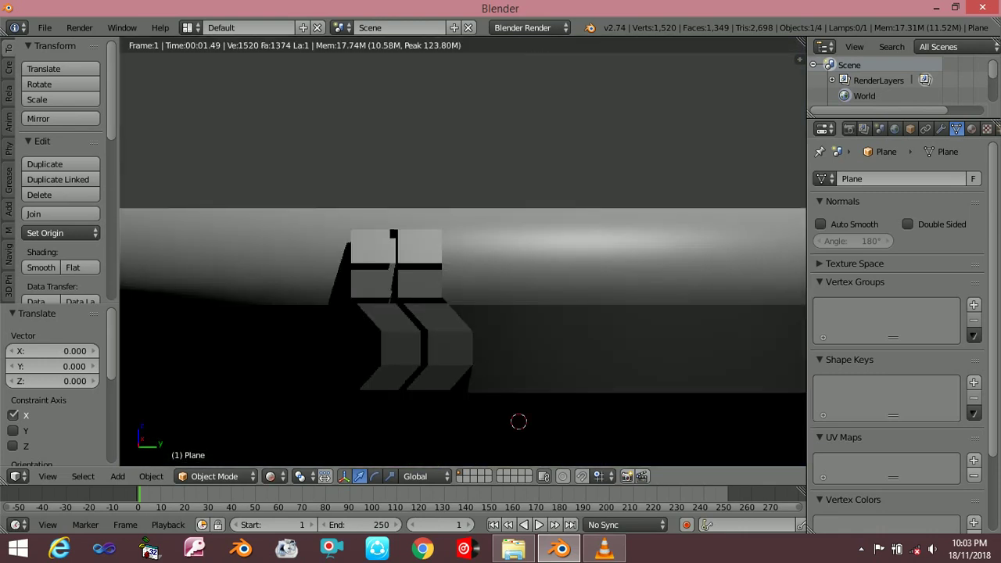
{"action": "middle_click_drag", "start_coordinate": [470, 328], "coordinate": [485, 313]}
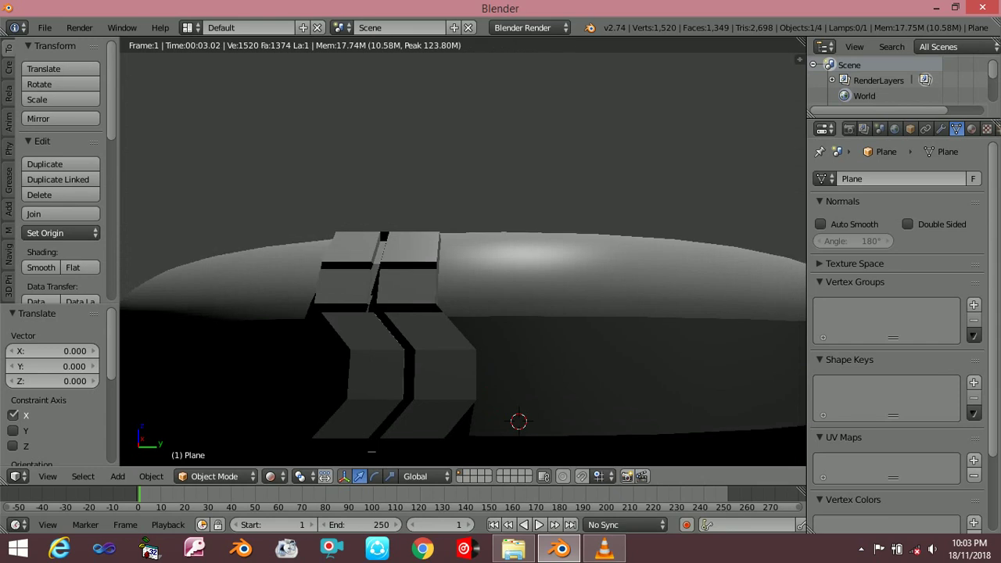
{"action": "key", "text": "shift+z"}
{"action": "key", "text": "KP_7"}
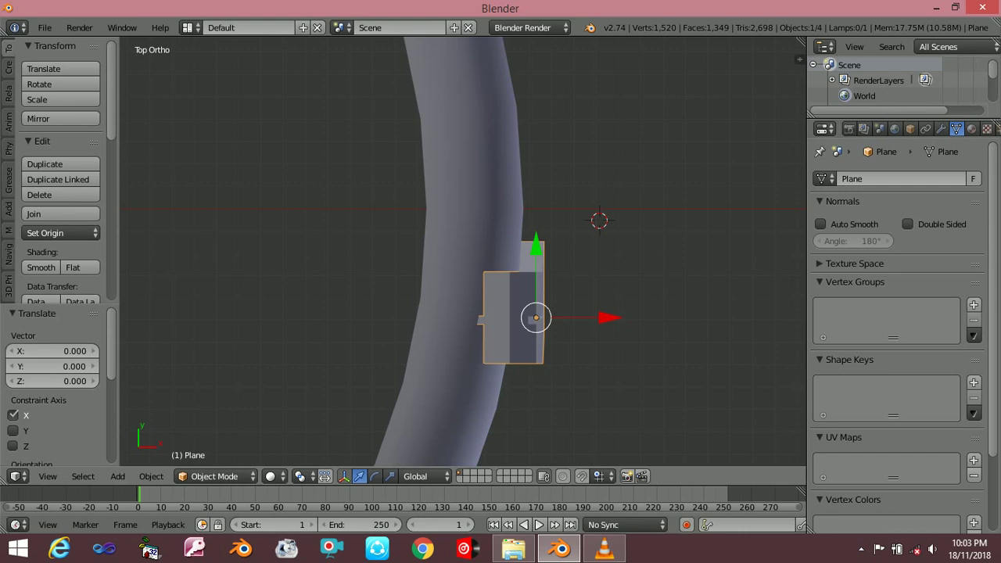
- Move the band piece along Y to -0.013, back near the ring's axis
{"action": "key", "text": "g"}
{"action": "key", "text": "y"}
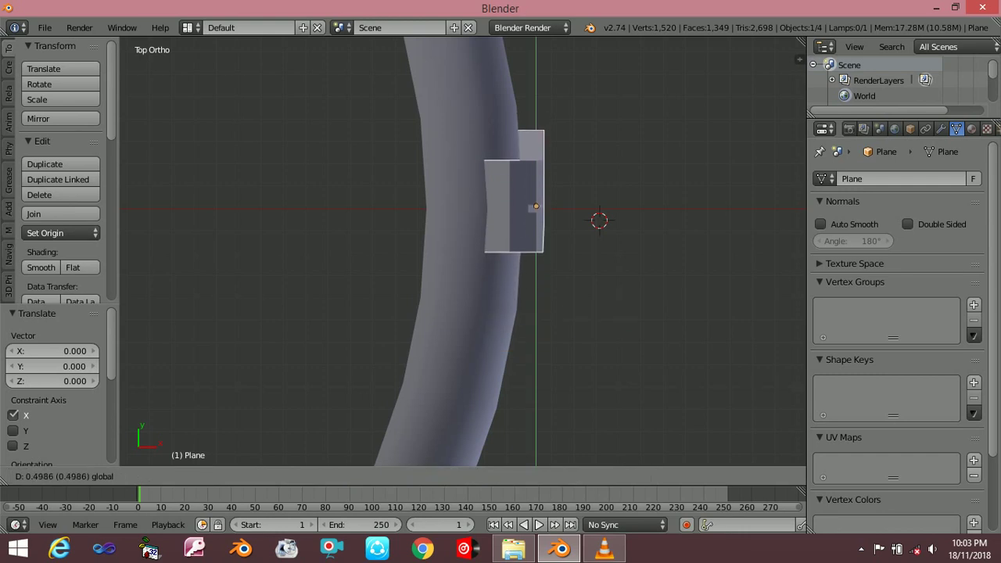
{"action": "key", "text": "Return"}
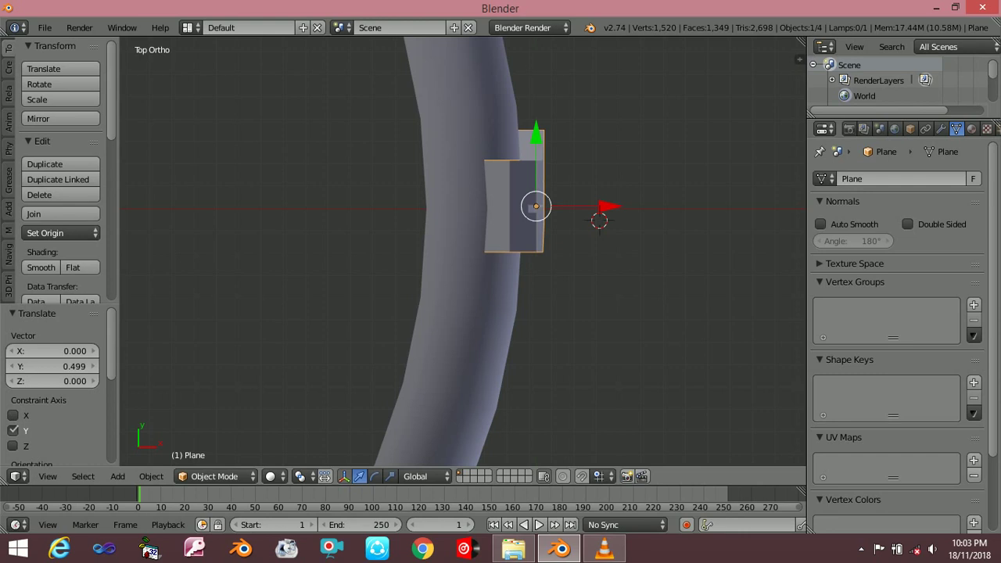
{"action": "key", "text": "g"}
{"action": "key", "text": "y"}
{"action": "key", "text": "Return"}
{"action": "scroll", "coordinate": [606, 79], "scroll_direction": "down", "scroll_amount": 2}
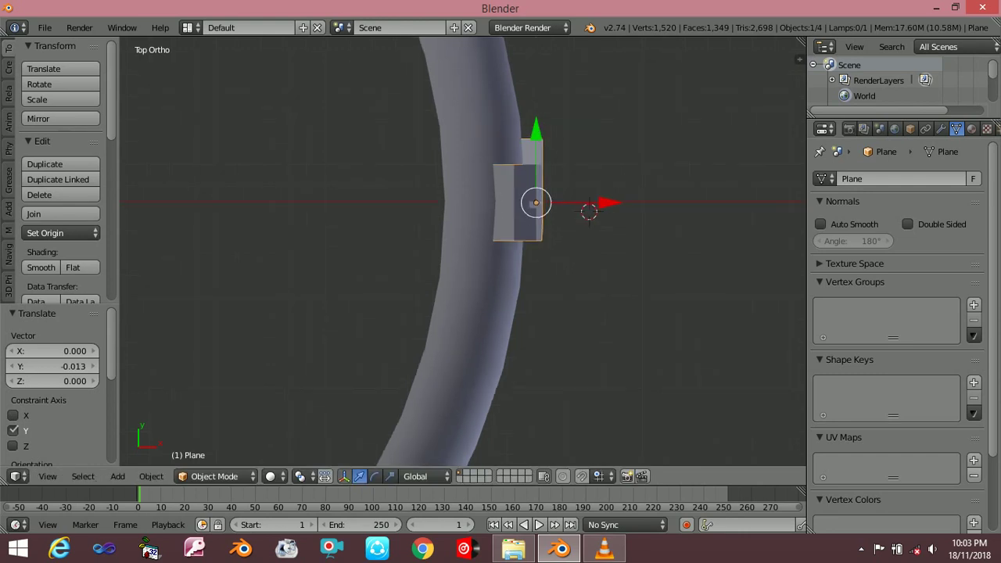
{"action": "scroll", "coordinate": [605, 79], "scroll_direction": "down", "scroll_amount": 2}
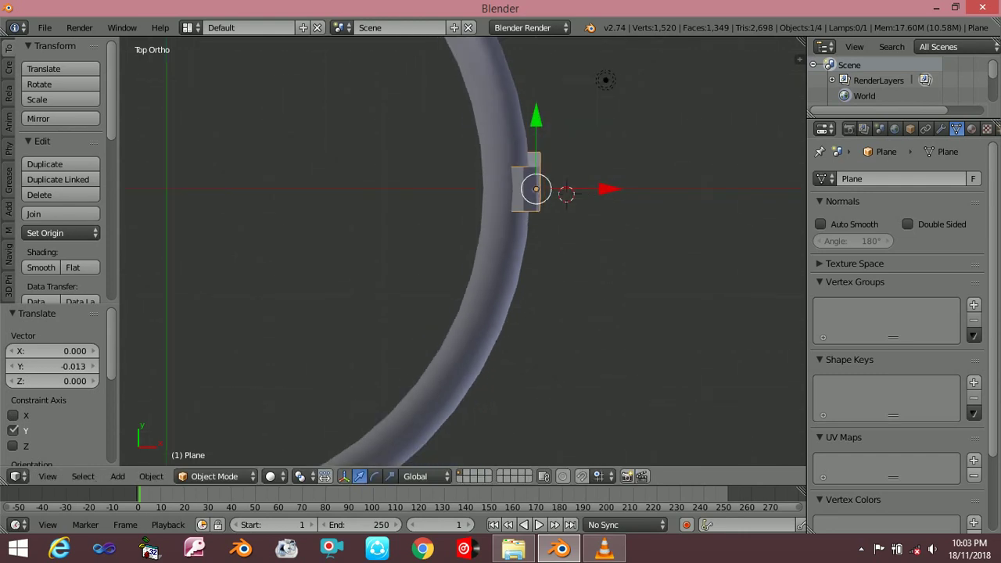
- Snap the 3D cursor to the band piece's origin and bring up the Add menu
{"action": "key", "text": "shift+s"}
{"action": "key", "text": "KP_1"}
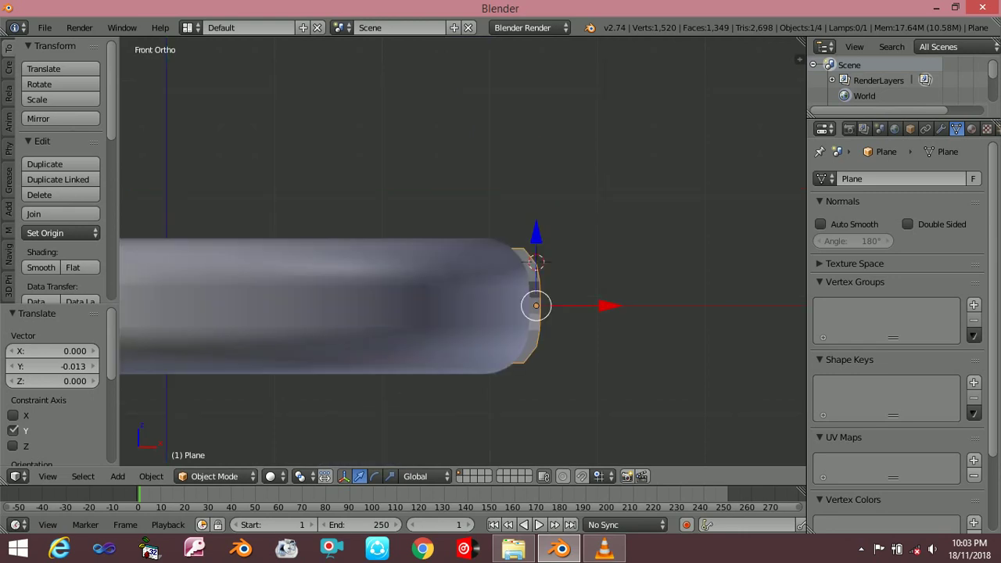
{"action": "key", "text": "shift+s"}
{"action": "key", "text": "KP_7"}
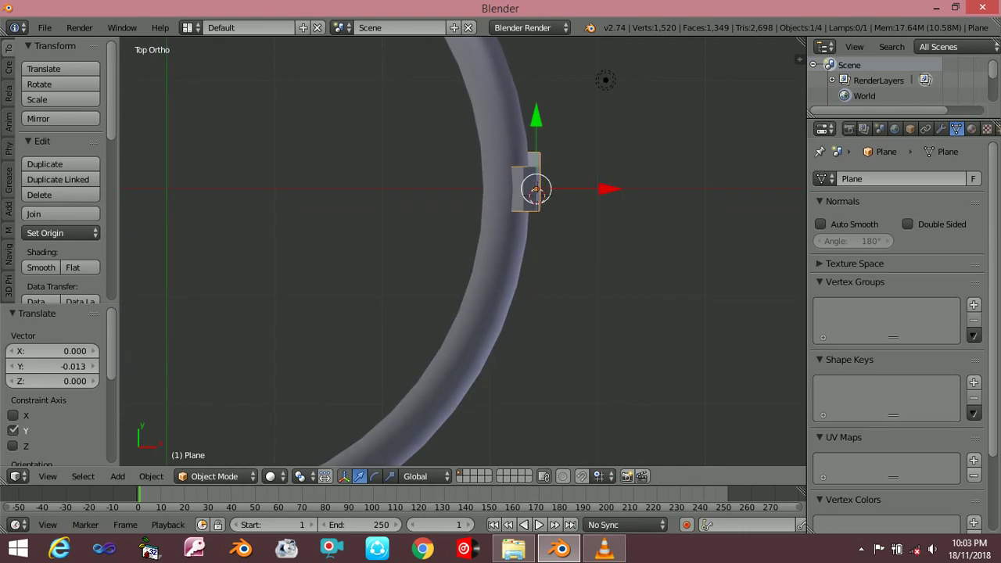
{"action": "key", "text": "shift+s"}
{"action": "key", "text": "shift+a"}
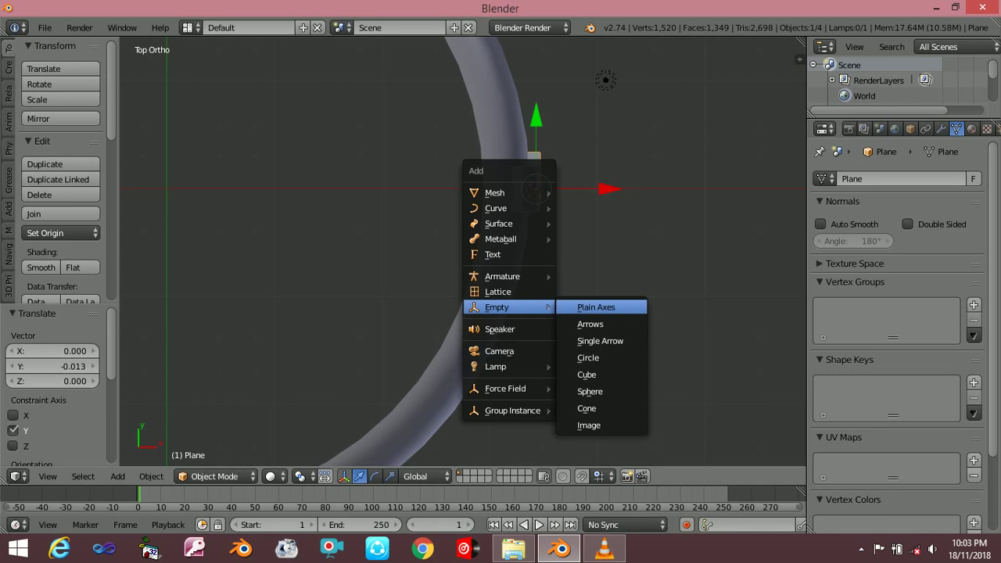
- Add a plain-axes Empty and give the band piece an Array using the Empty as object offset
{"action": "key", "text": "Return"}
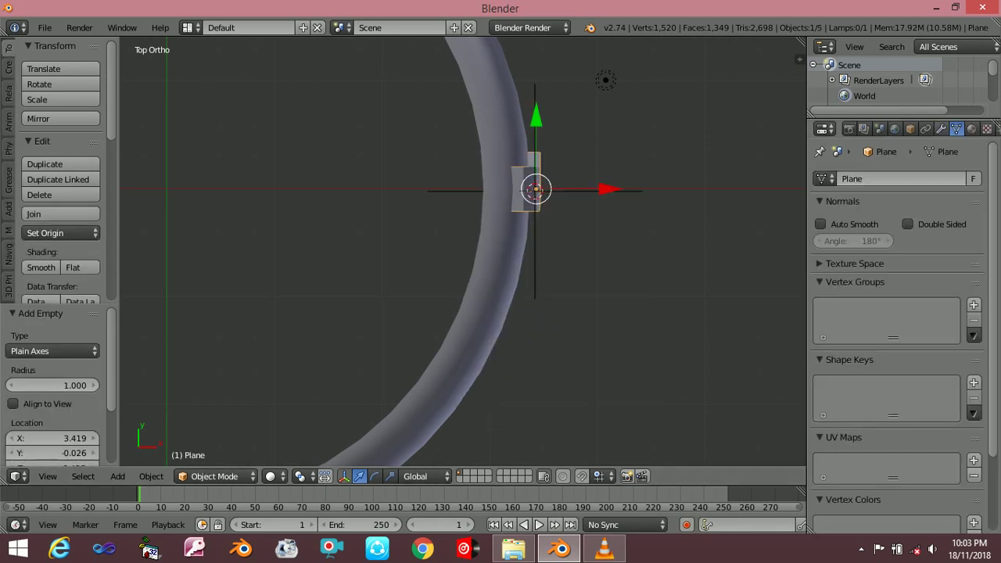
{"action": "left_click", "coordinate": [942, 129]}
{"action": "left_click", "coordinate": [841, 179]}
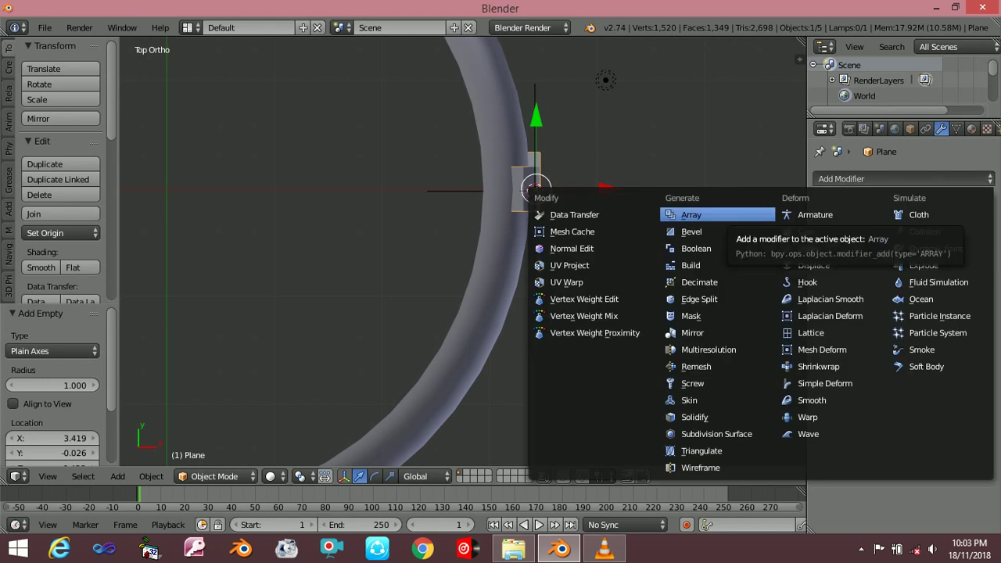
{"action": "left_click", "coordinate": [691, 214]}
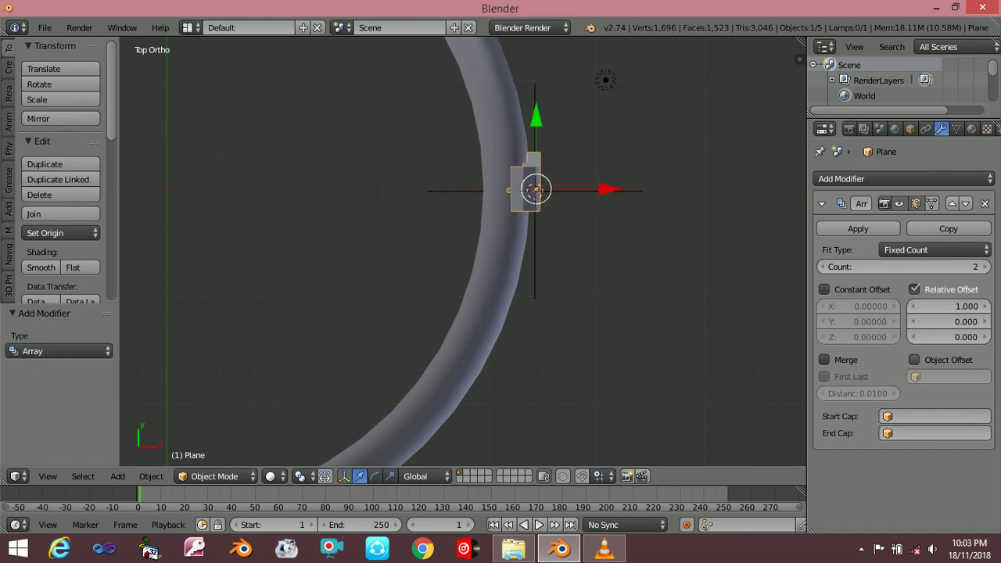
{"action": "left_click", "coordinate": [949, 376]}
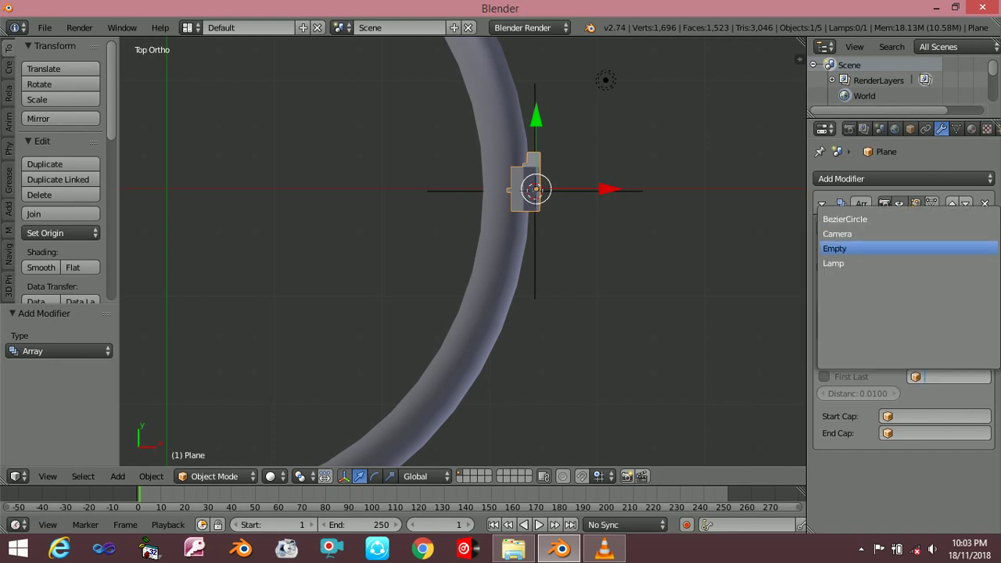
{"action": "left_click", "coordinate": [834, 248]}
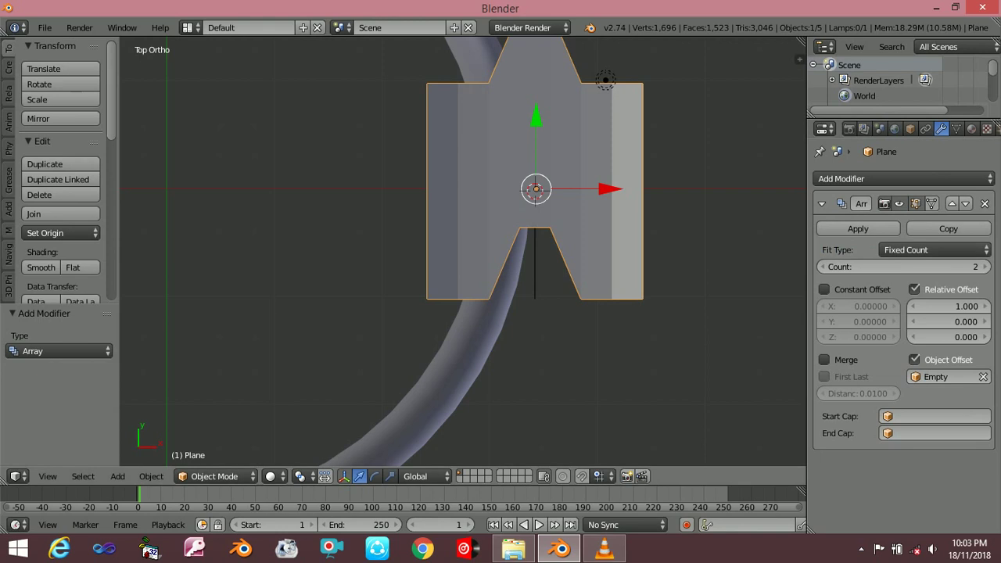
- Set the array's relative X offset to 1.5 and tweak the band piece's Z and Y rotation
{"action": "key", "text": "KP_1"}
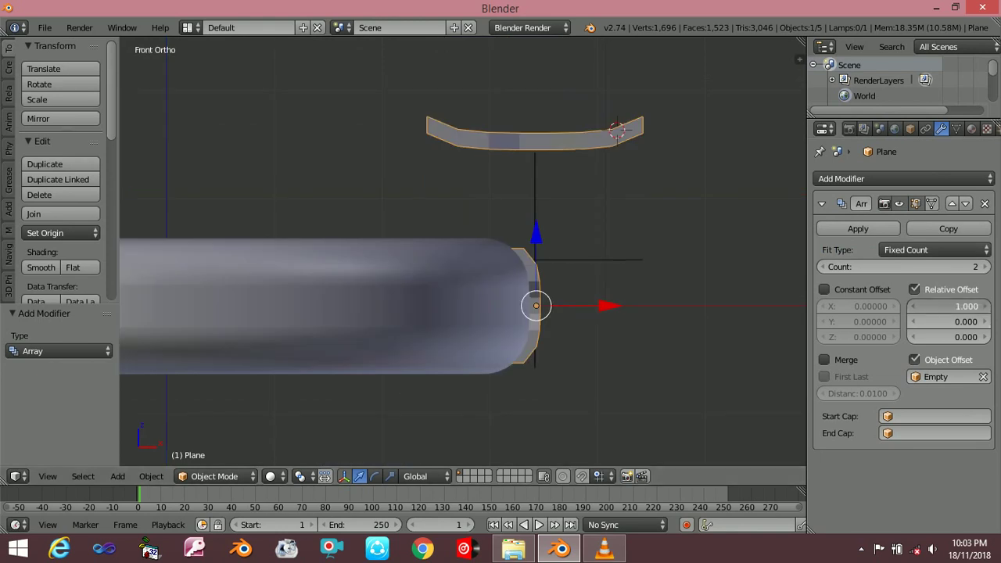
{"action": "mouse_move", "coordinate": [949, 306]}
{"action": "left_mouse_down"}
{"action": "mouse_move", "coordinate": [978, 305]}
{"action": "mouse_move", "coordinate": [869, 306]}
{"action": "left_mouse_up"}
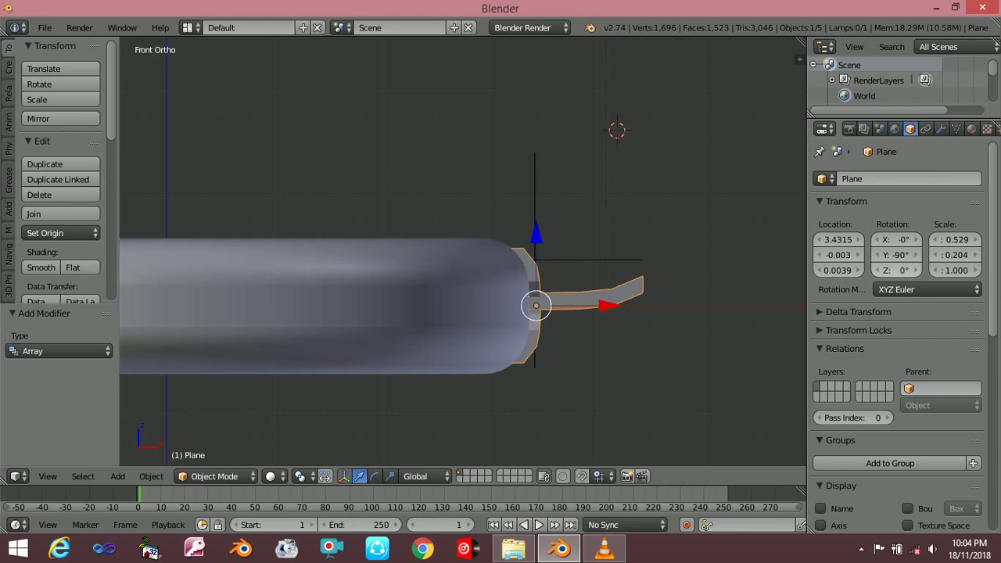
{"action": "left_click_drag", "start_coordinate": [897, 270], "coordinate": [904, 270]}
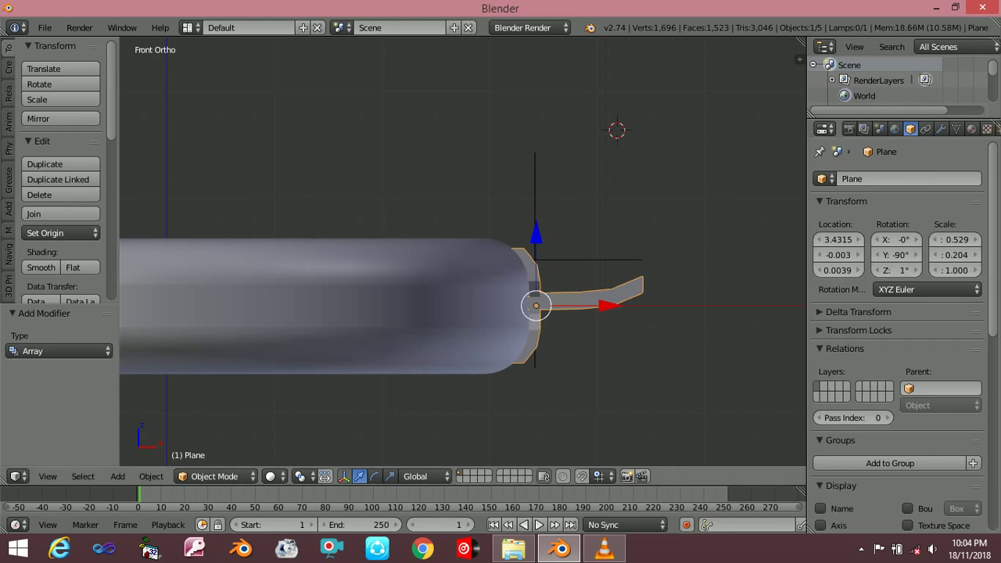
{"action": "key", "text": "ctrl+z"}
{"action": "key", "text": "ctrl+shift+z"}
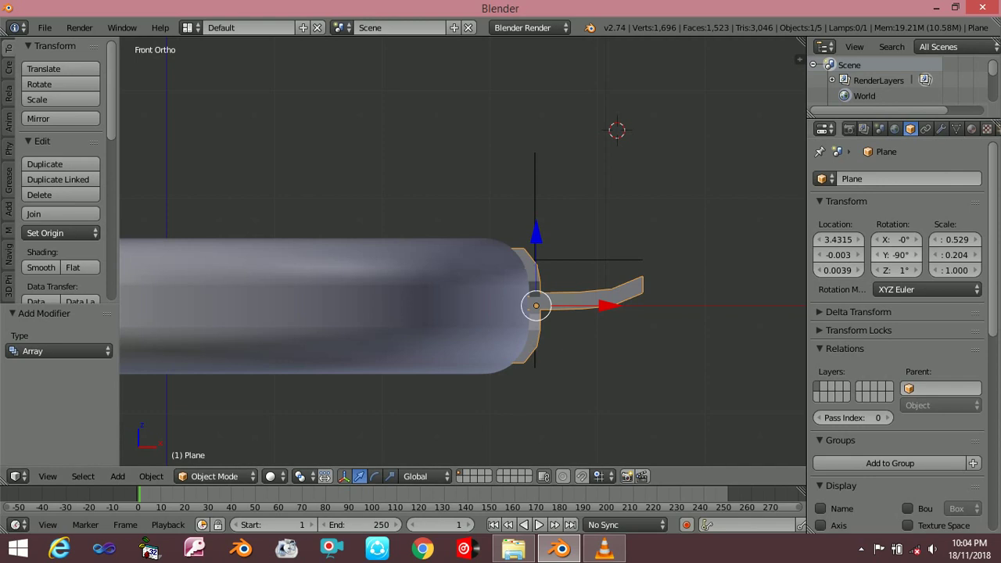
{"action": "left_click_drag", "start_coordinate": [897, 255], "coordinate": [898, 255]}
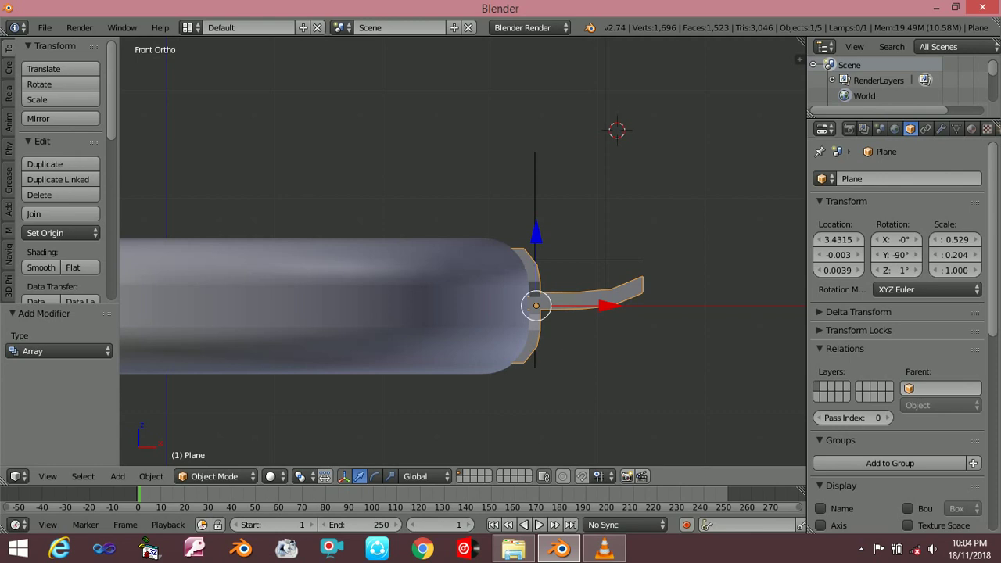
{"action": "right_click", "coordinate": [535, 259]}
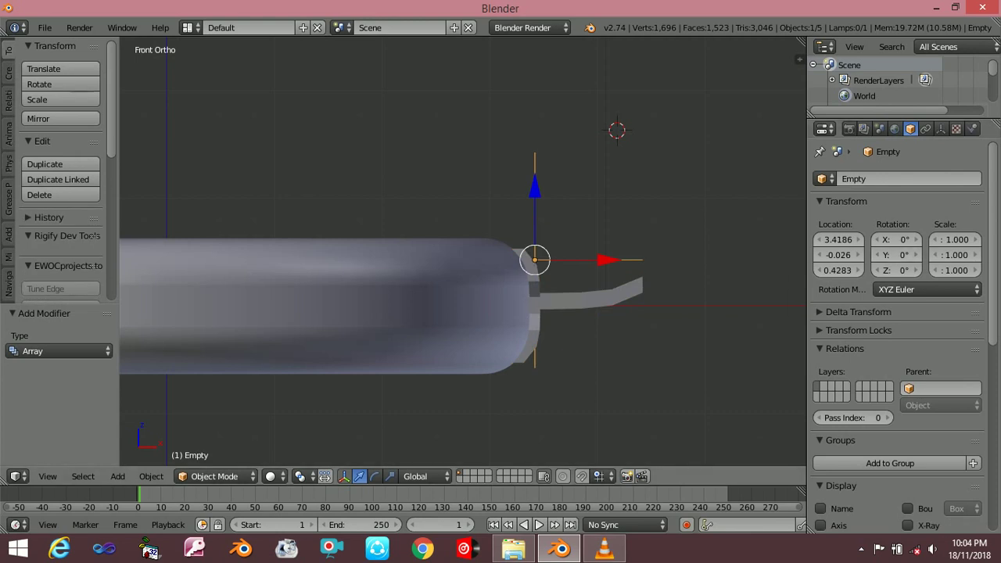
{"action": "right_click", "coordinate": [591, 295]}
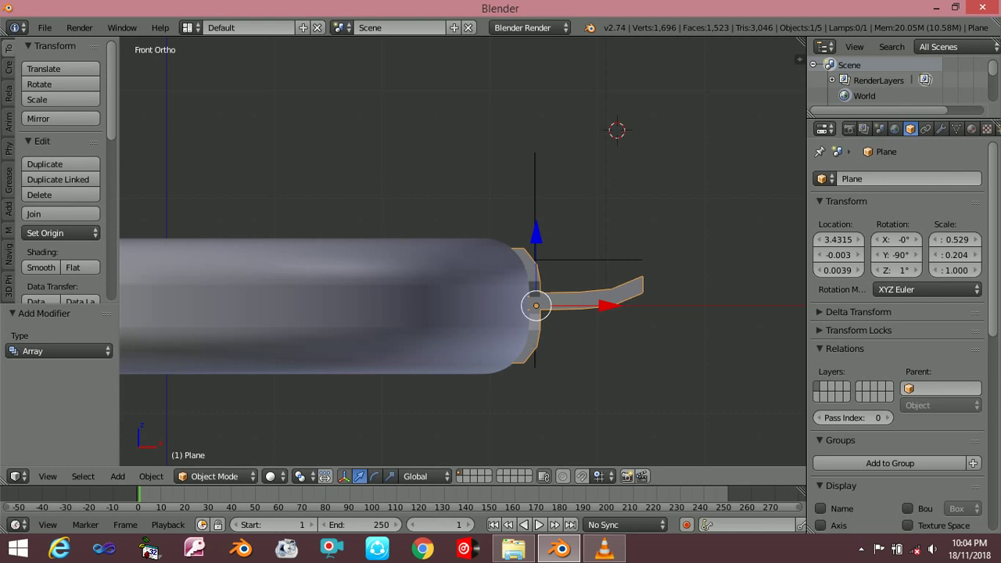
- Lower the Empty 0.020 on Z and rotate it to -90° on Y and 1° on Z
{"action": "right_click", "coordinate": [595, 259]}
{"action": "key", "text": "g"}
{"action": "key", "text": "z"}
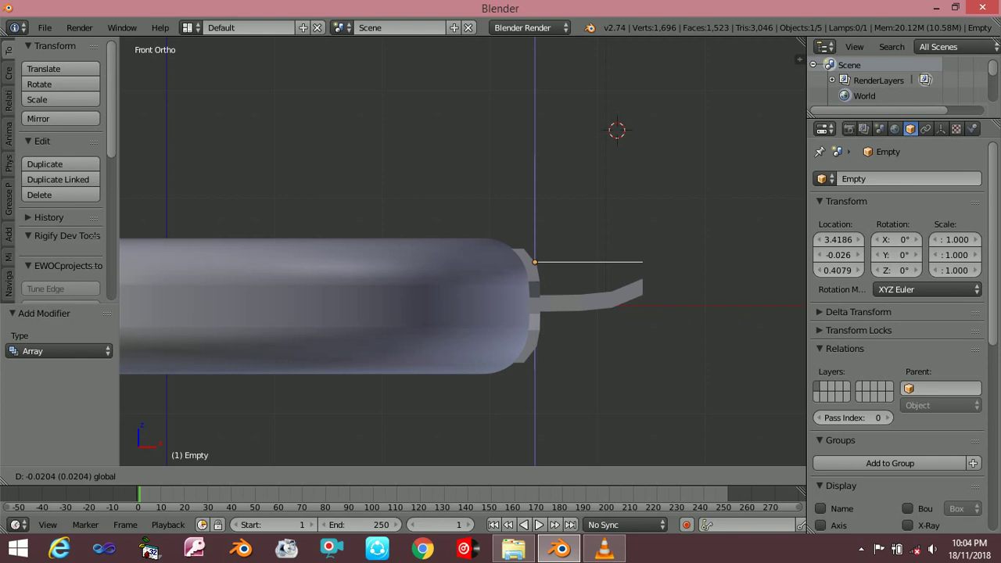
{"action": "key", "text": "Return"}
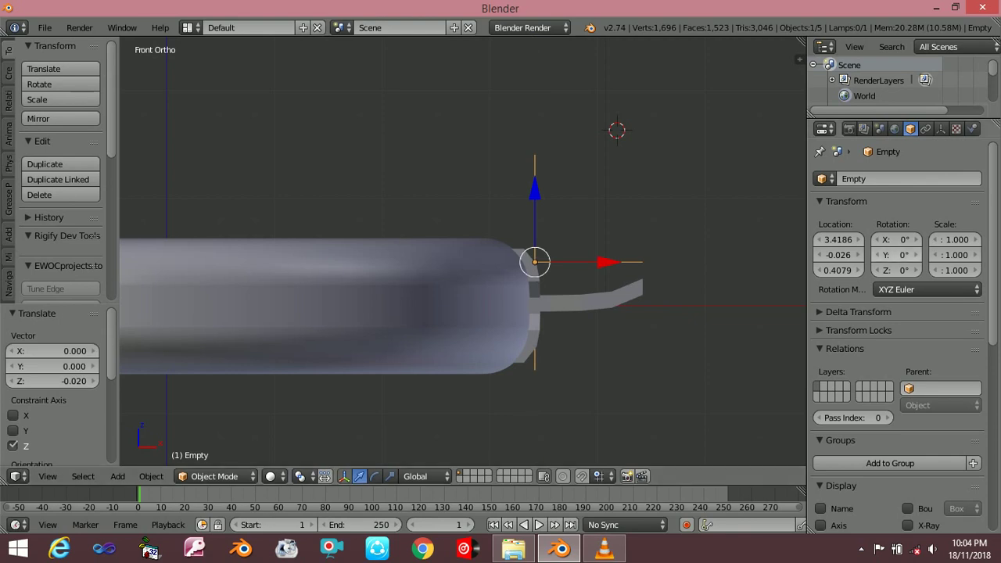
{"action": "left_click", "coordinate": [897, 255]}
{"action": "key", "text": "BackSpace"}
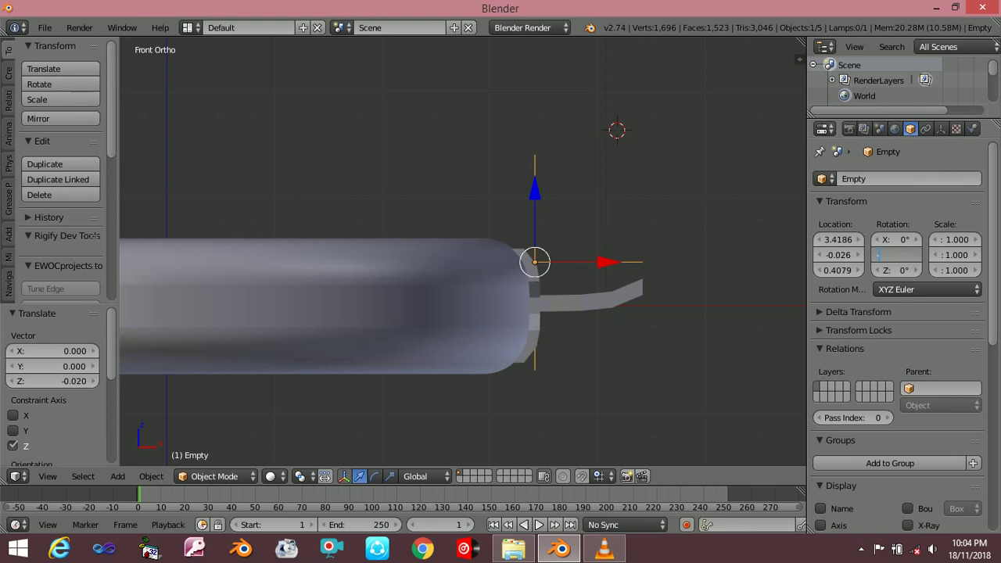
{"action": "type", "text": "-90"}
{"action": "key", "text": "Return"}
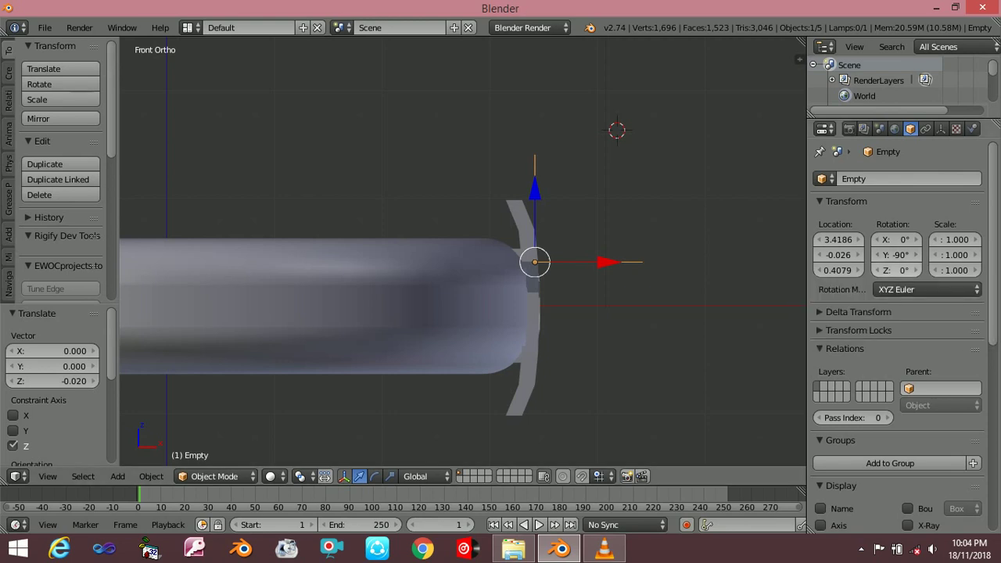
{"action": "left_click_drag", "start_coordinate": [897, 270], "coordinate": [901, 270]}
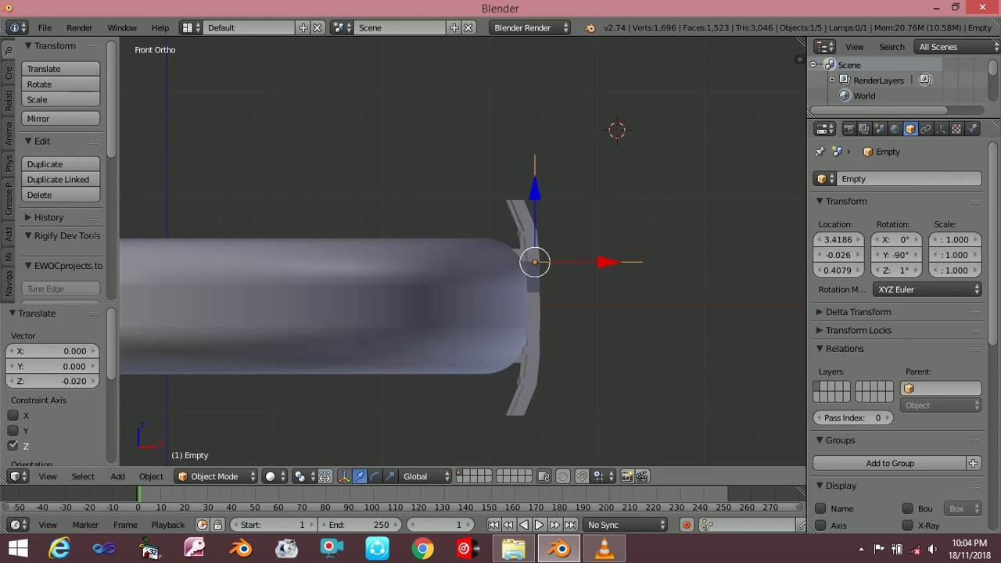
- Reselect the ring, band piece and Empty to compare their transform and scale values
{"action": "right_click", "coordinate": [313, 305]}
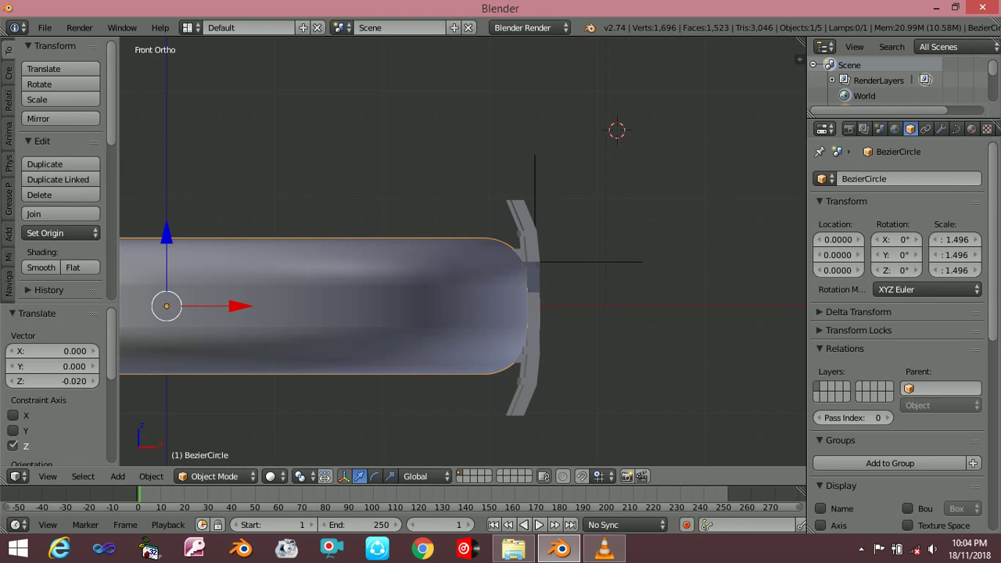
{"action": "right_click", "coordinate": [523, 235]}
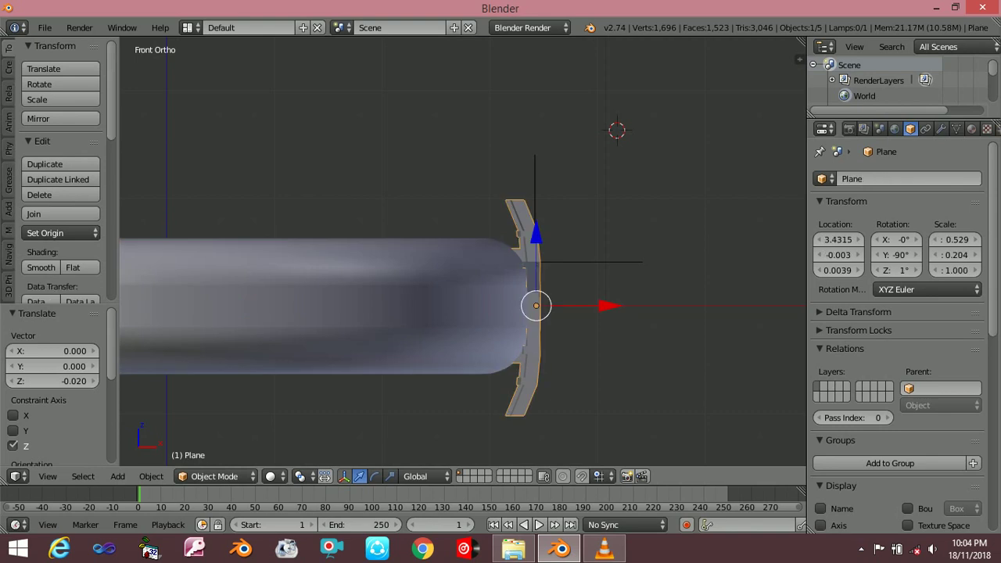
{"action": "key", "text": "KP_7"}
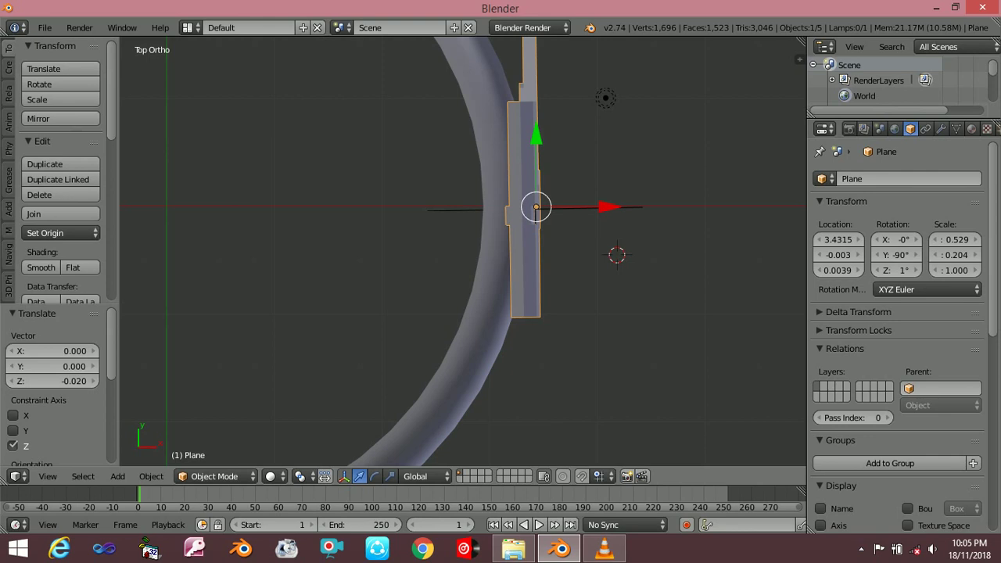
{"action": "right_click", "coordinate": [453, 210]}
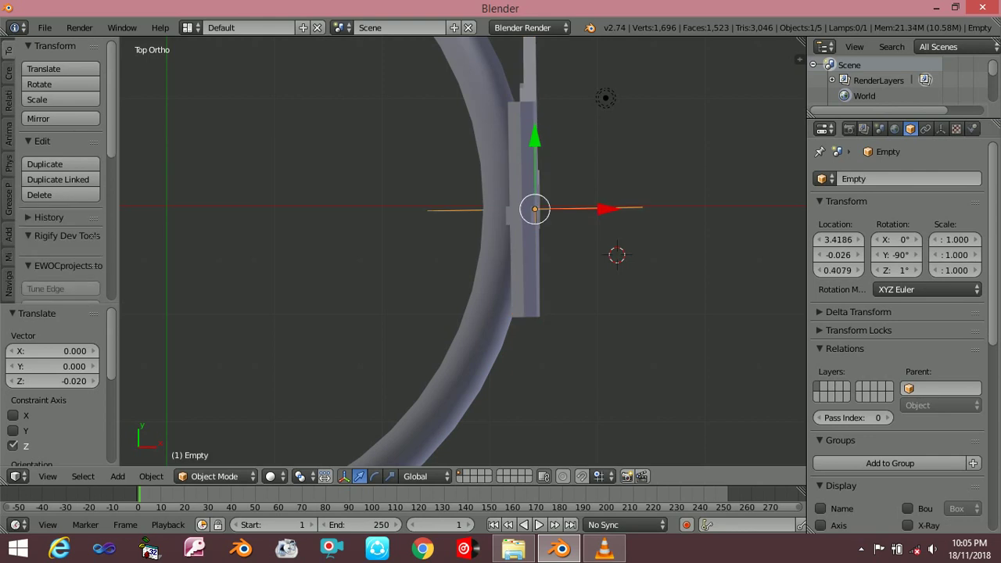
{"action": "right_click", "coordinate": [524, 258]}
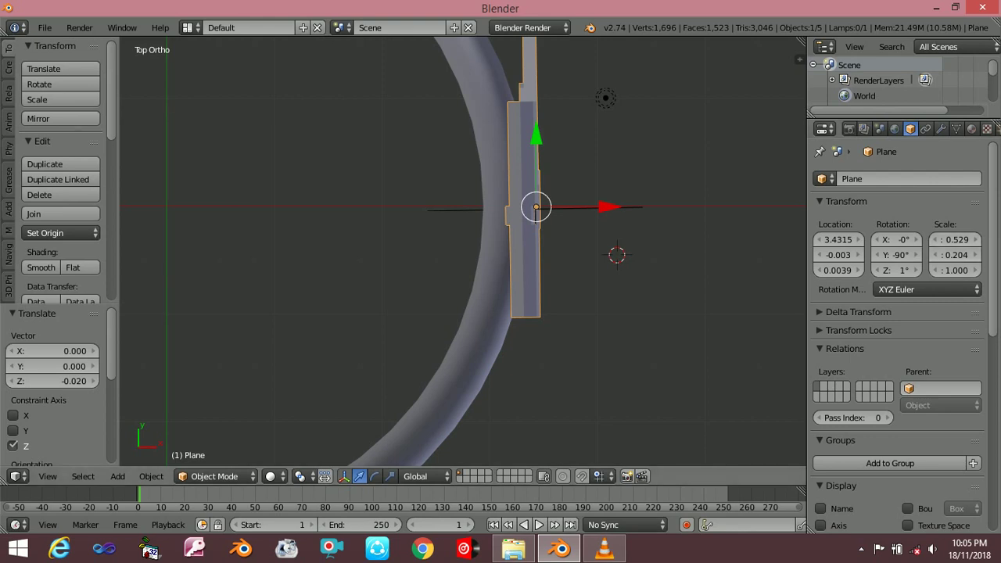
{"action": "right_click", "coordinate": [454, 209]}
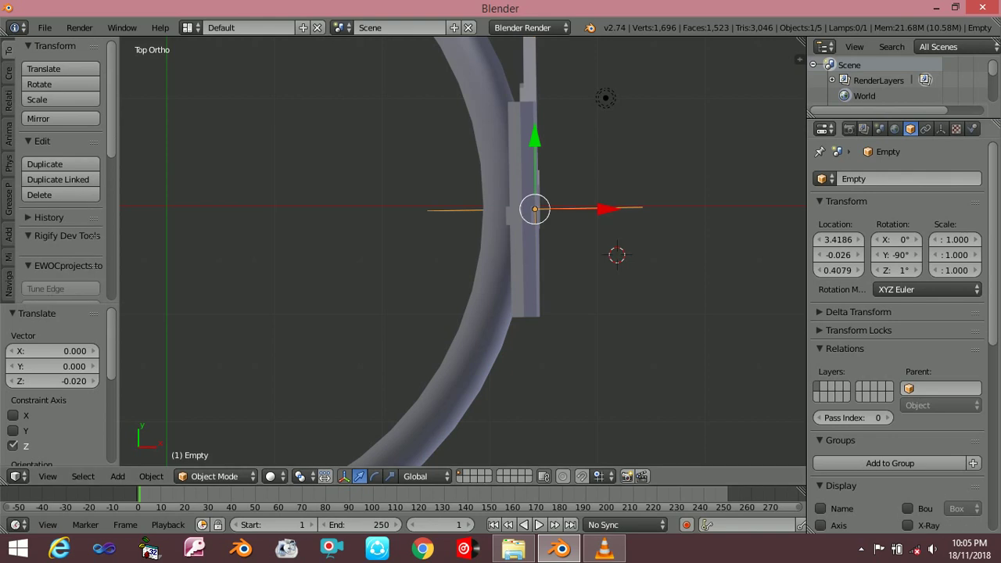
{"action": "left_click", "coordinate": [955, 240]}
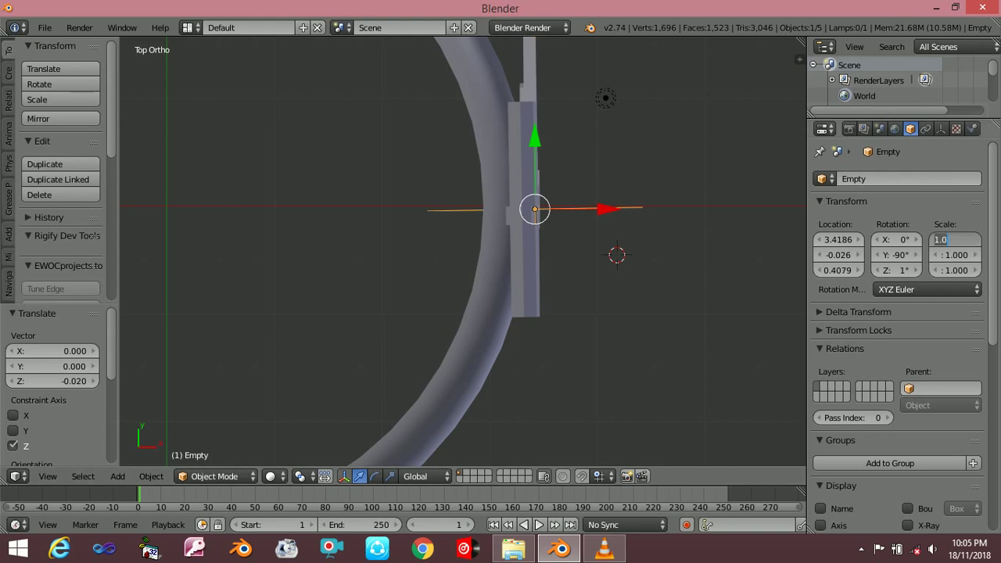
- Scale the Empty to 0.529 on X and 0.204 on Y, correcting an initially mistyped X value
{"action": "key", "text": "BackSpace"}
{"action": "type", "text": "529"}
{"action": "key", "text": "Return"}
{"action": "left_click", "coordinate": [955, 255]}
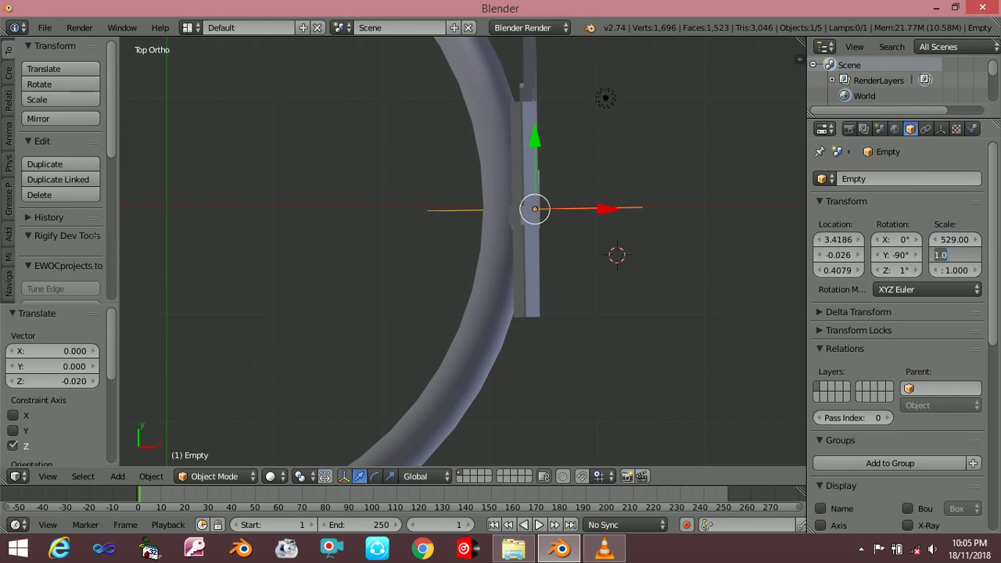
{"action": "key", "text": "BackSpace"}
{"action": "left_click", "coordinate": [955, 240]}
{"action": "key", "text": "BackSpace"}
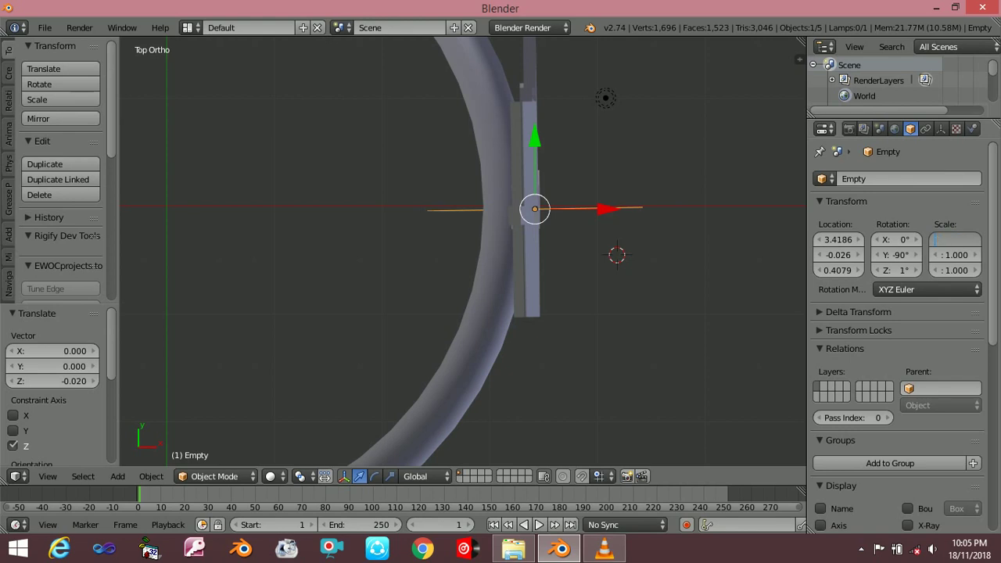
{"action": "type", "text": "0.5"}
{"action": "type", "text": "29"}
{"action": "key", "text": "Return"}
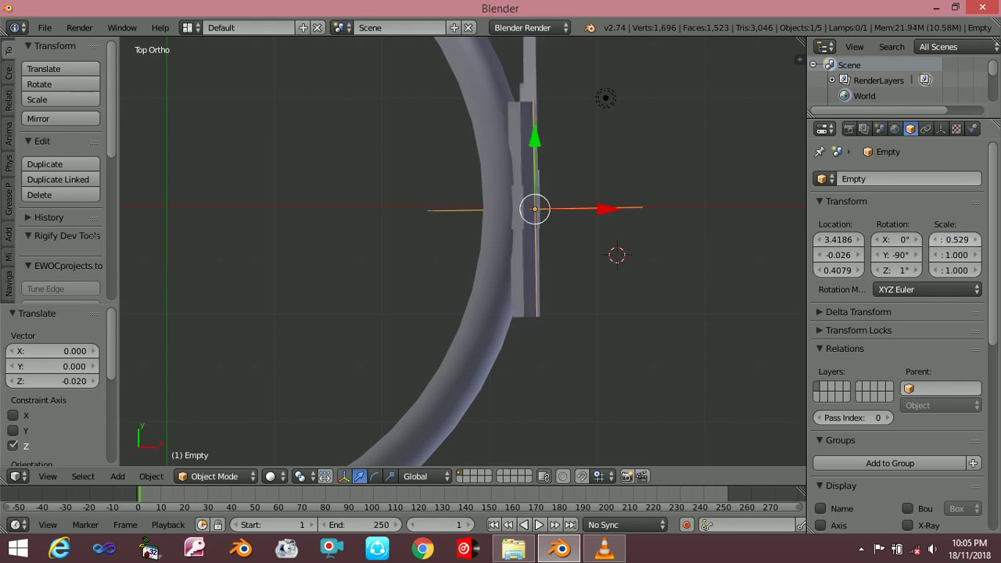
{"action": "left_click", "coordinate": [955, 254]}
{"action": "type", "text": "0"}
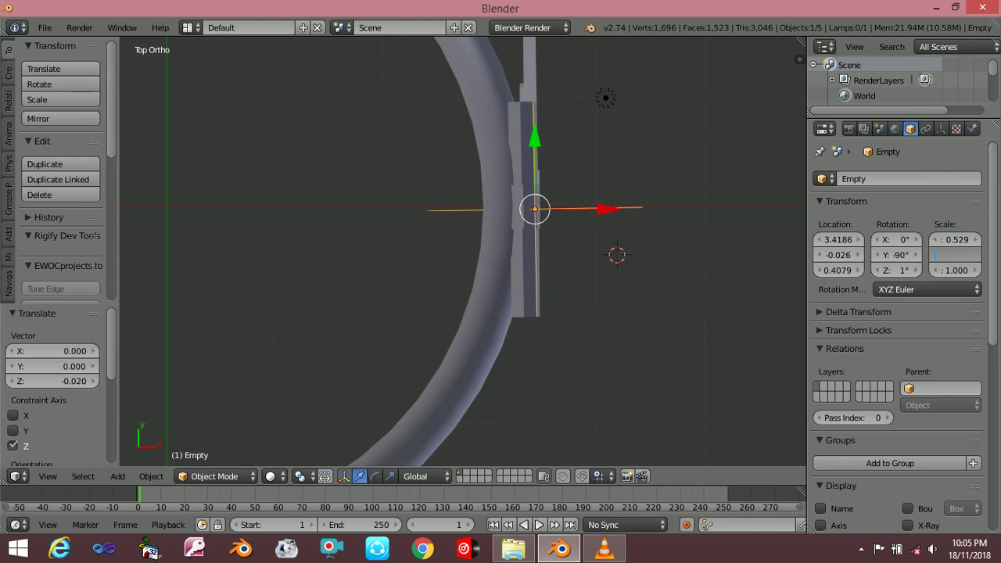
{"action": "type", "text": ".2"}
{"action": "type", "text": "04"}
{"action": "key", "text": "Return"}
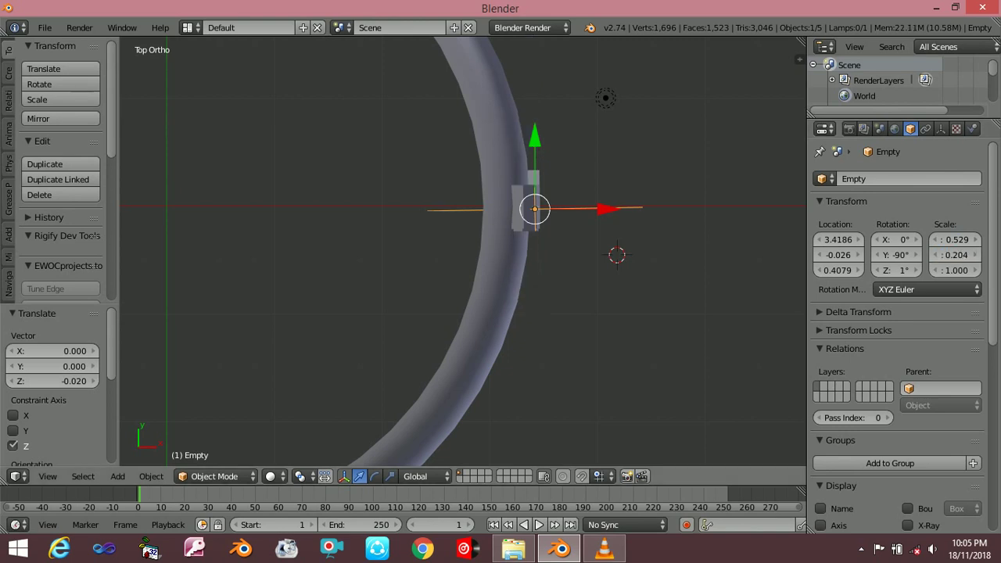
{"action": "key", "text": "KP_3"}
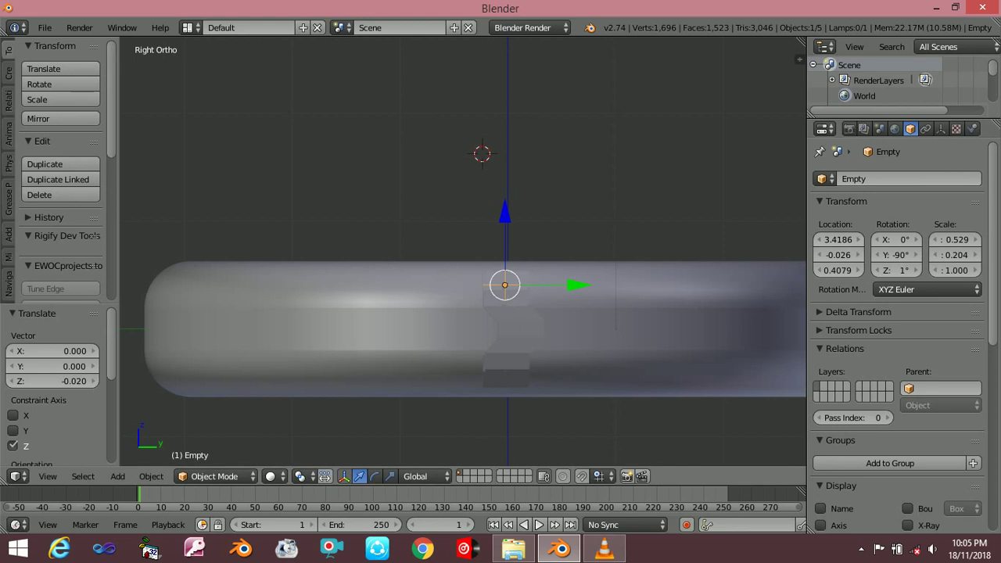
- Select the band piece and set its Array relative offset to X -0.400 and Y 0.900
{"action": "middle_click_drag", "start_coordinate": [469, 235], "coordinate": [469, 352]}
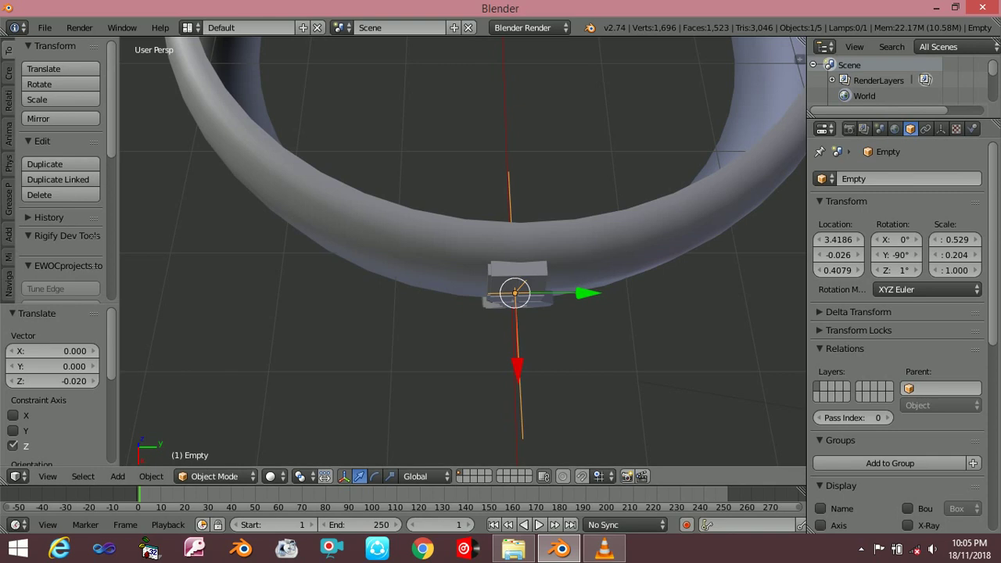
{"action": "right_click", "coordinate": [512, 301]}
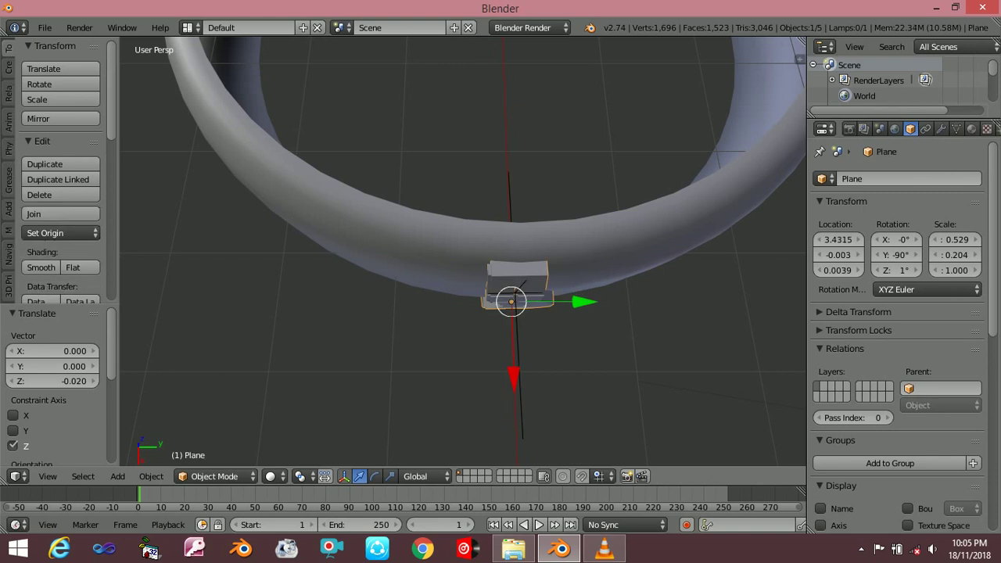
{"action": "key", "text": "KP_1"}
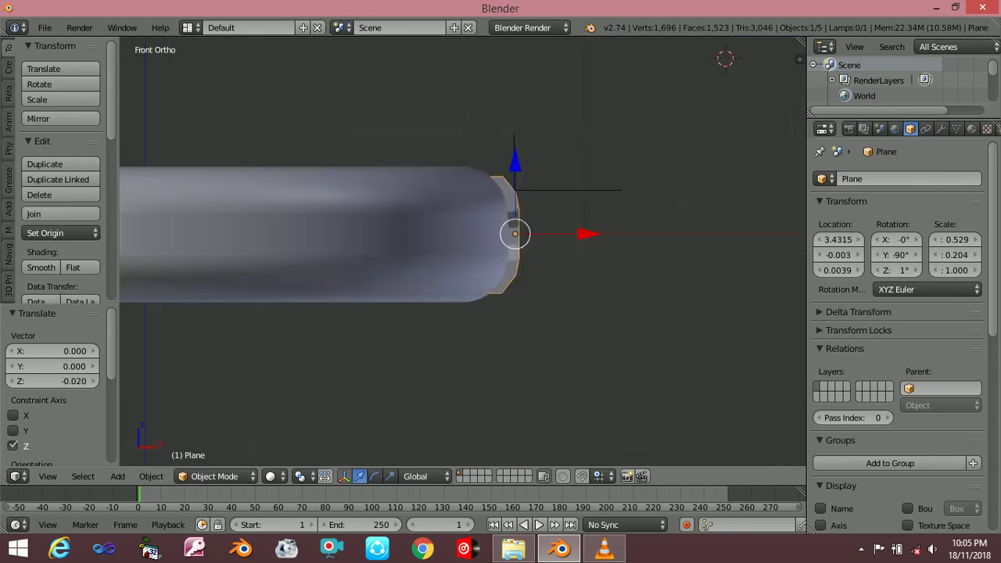
{"action": "left_click", "coordinate": [941, 128]}
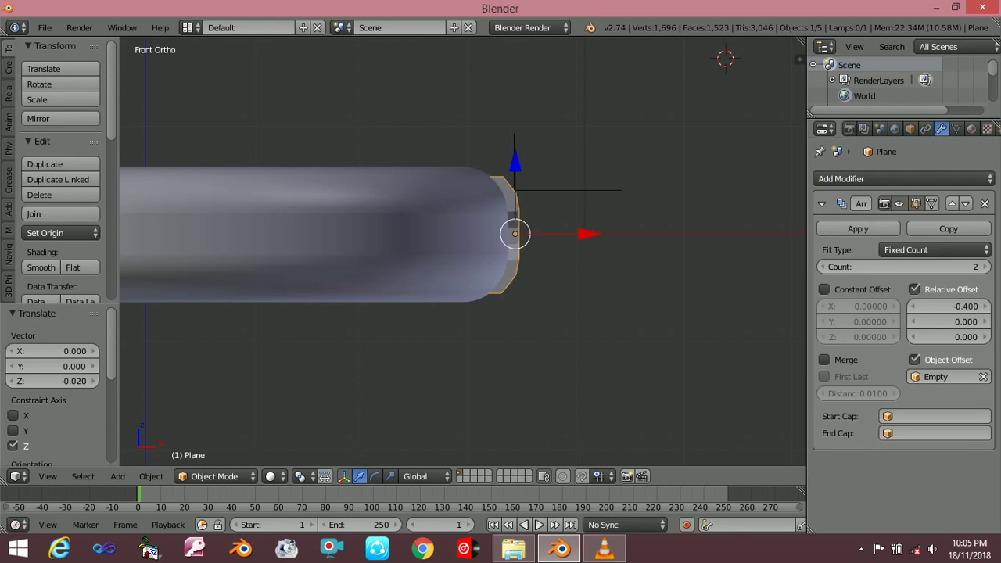
{"action": "key", "text": "KP_4"}
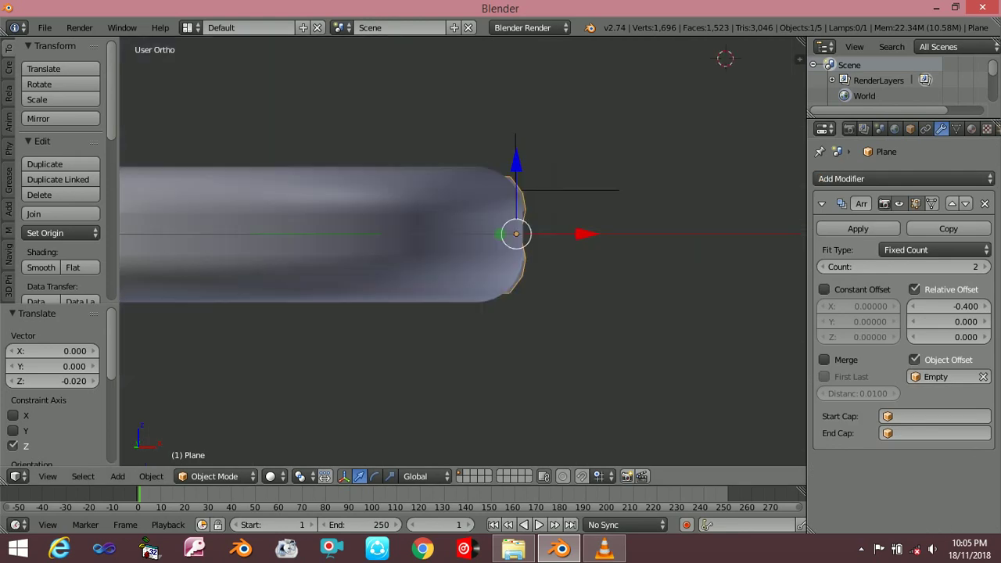
{"action": "key", "text": "KP_3"}
{"action": "left_click", "coordinate": [985, 306]}
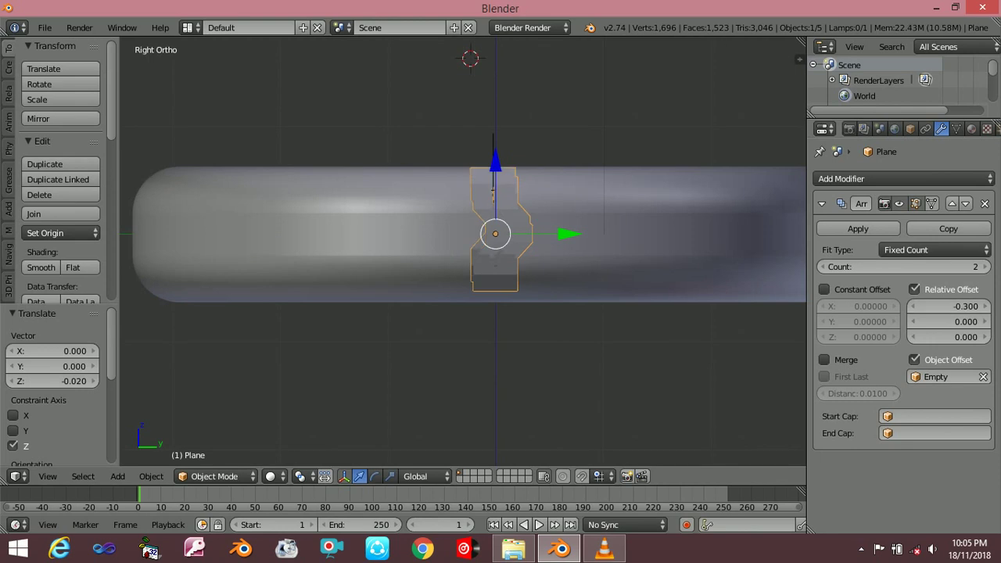
{"action": "left_click", "coordinate": [912, 306]}
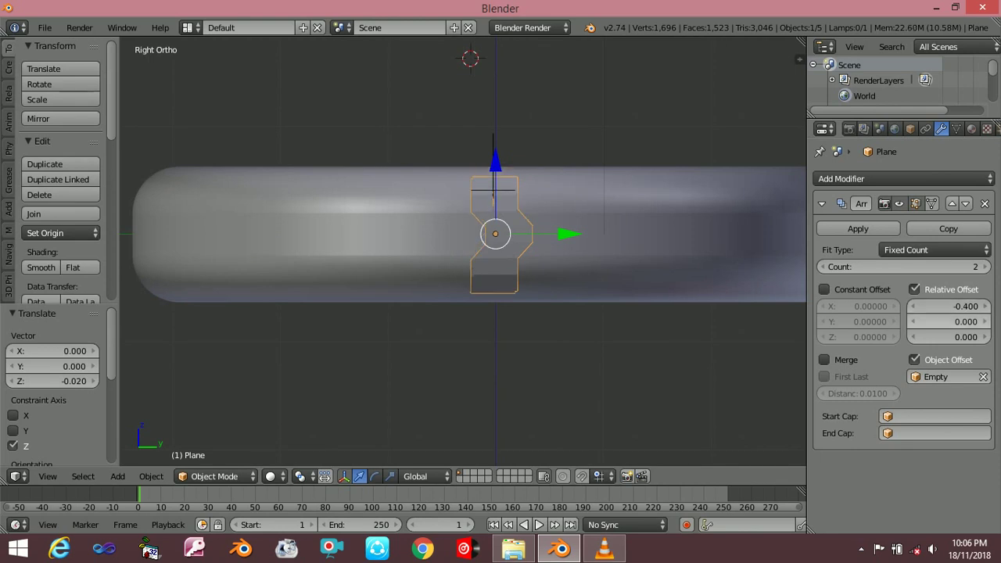
{"action": "left_click_drag", "start_coordinate": [949, 321], "coordinate": [988, 321]}
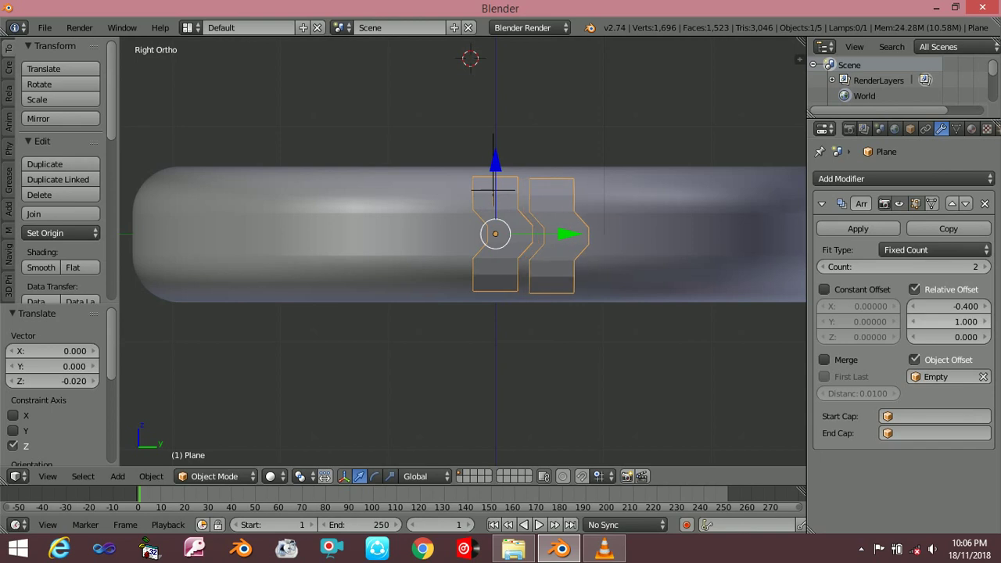
{"action": "left_click", "coordinate": [913, 322]}
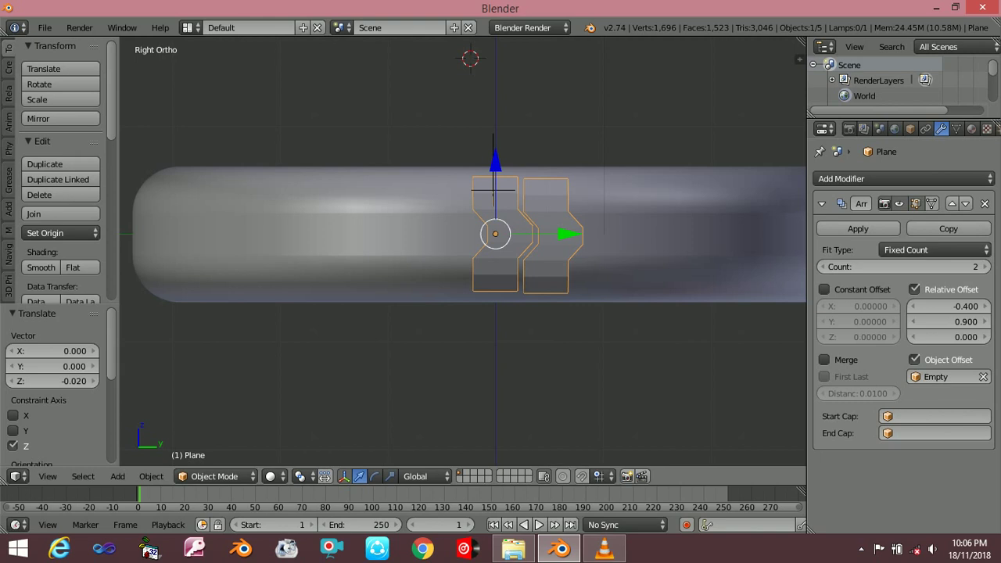
{"action": "right_click", "coordinate": [493, 190]}
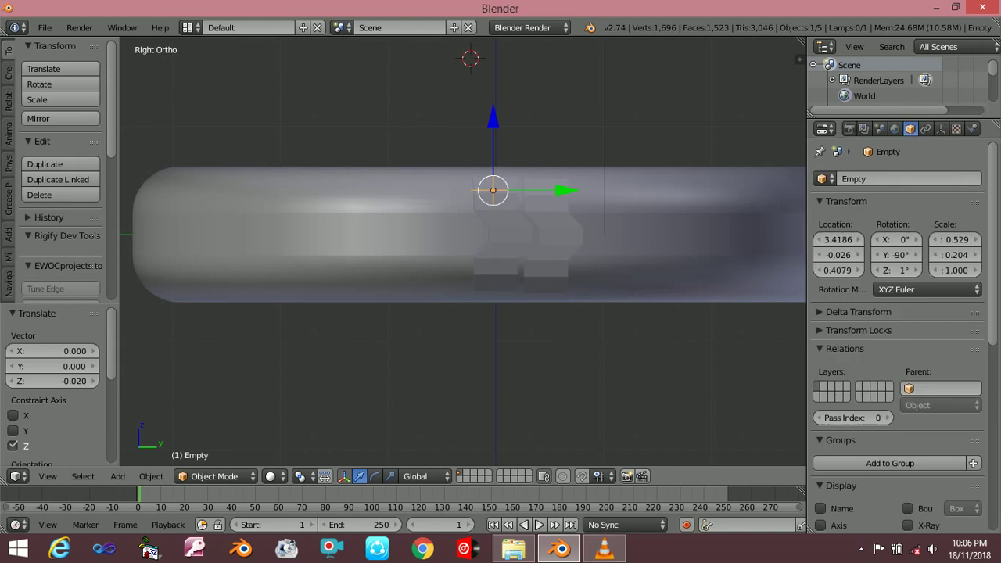
- Move the Empty vertically along Z and confirm its new height
{"action": "key", "text": "g"}
{"action": "key", "text": "z"}
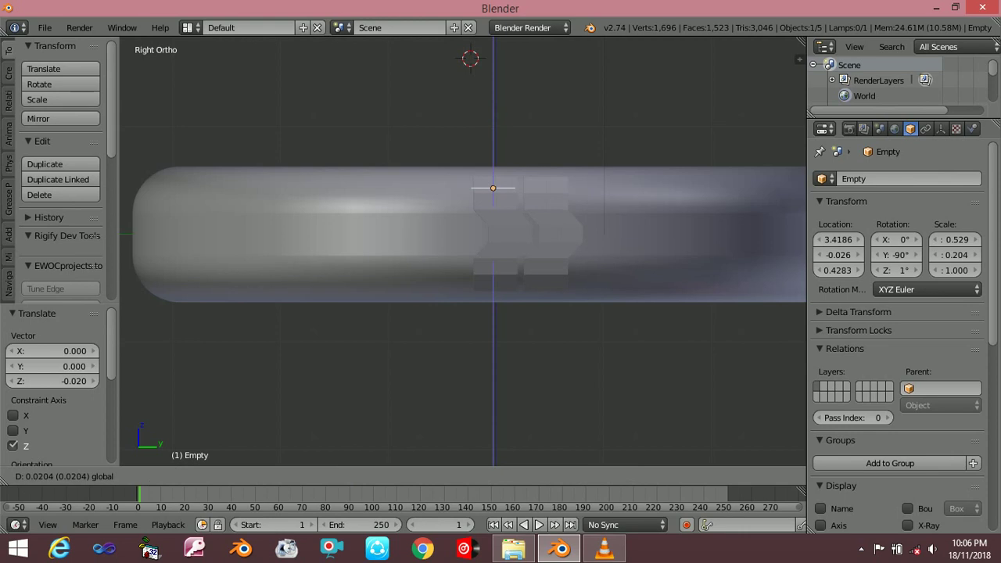
{"action": "key", "text": "Return"}
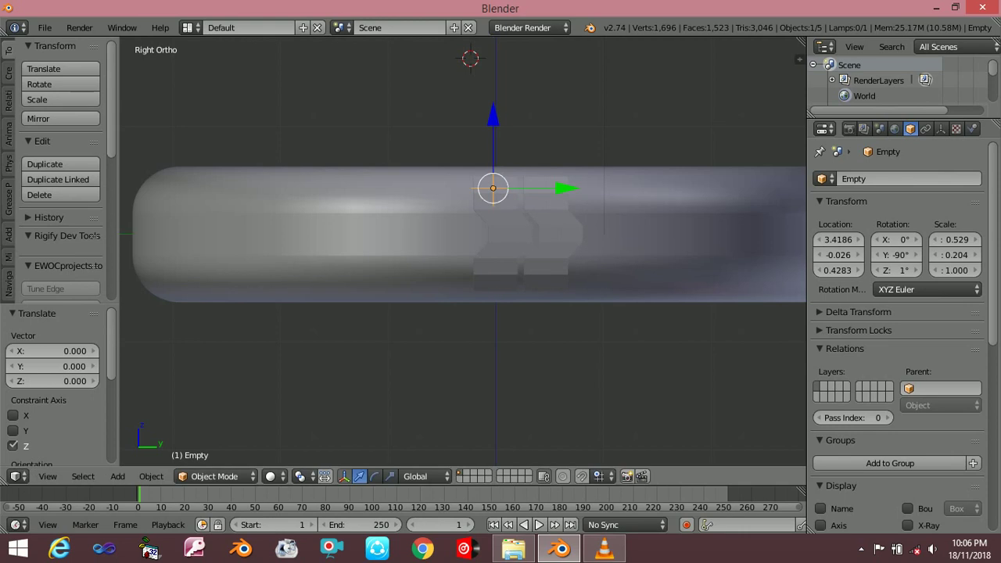
{"action": "middle_click_drag", "start_coordinate": [469, 352], "coordinate": [485, 313]}
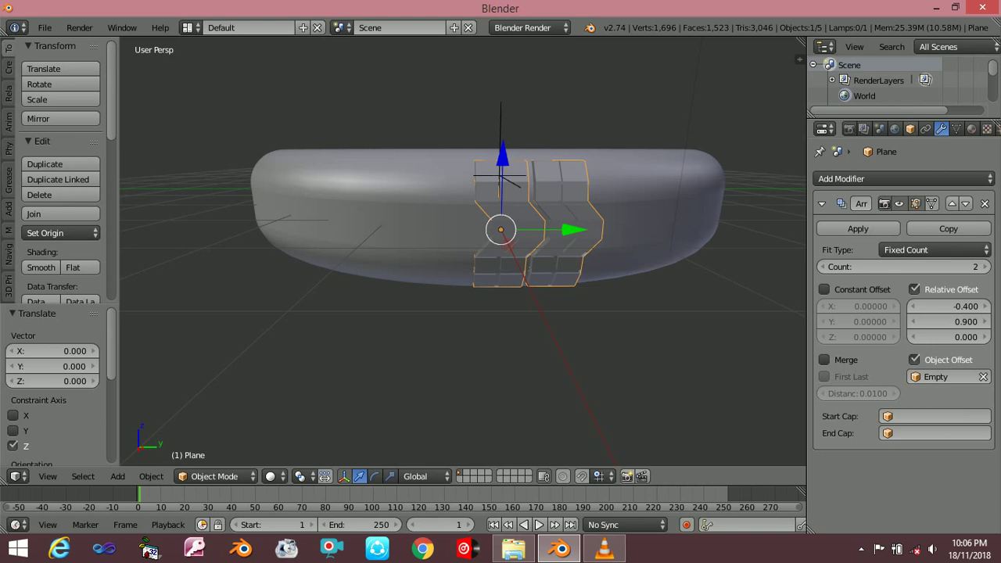
- Show the Object location values and compare the Plane's and Empty's positions
{"action": "left_click", "coordinate": [910, 129]}
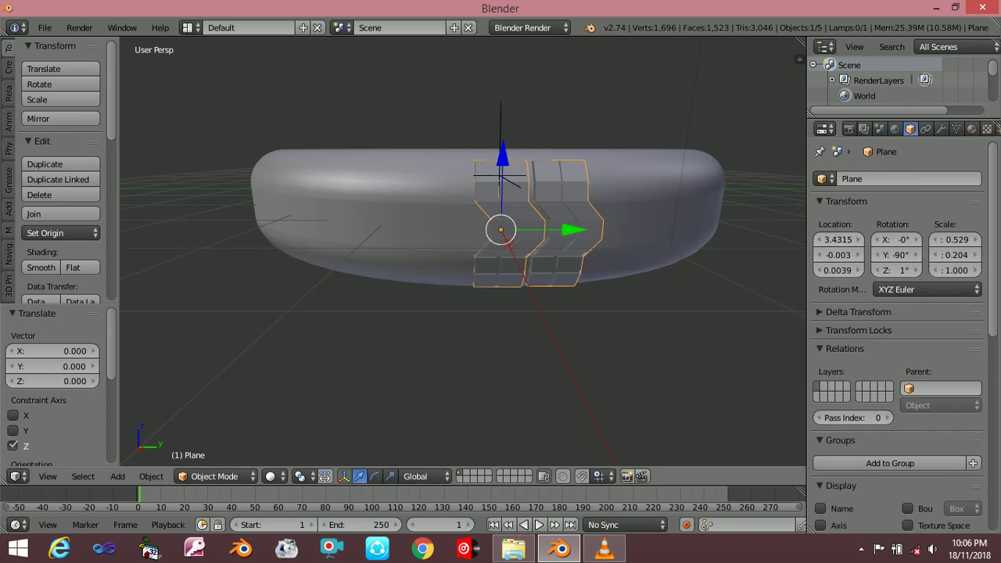
{"action": "right_click", "coordinate": [499, 177]}
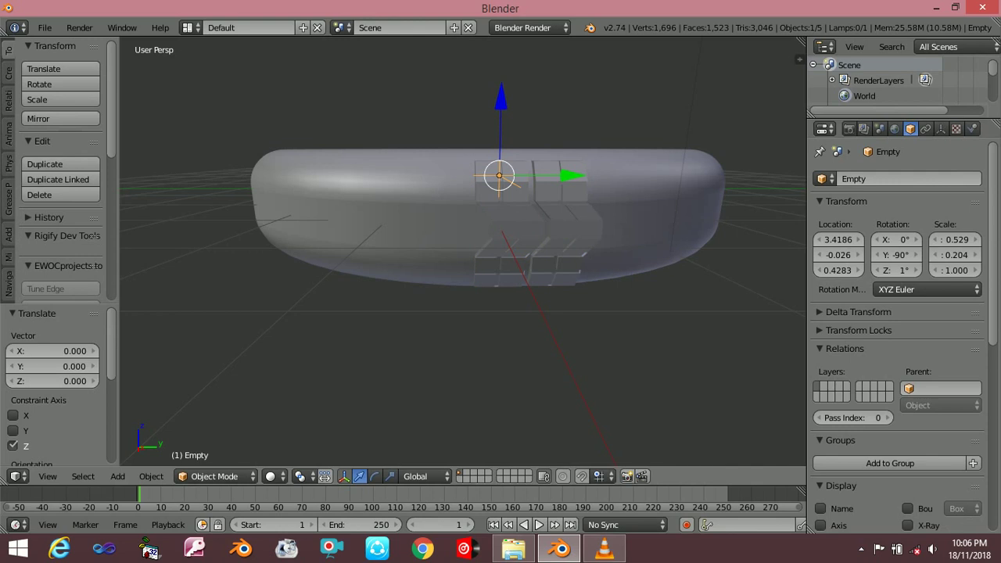
{"action": "right_click", "coordinate": [547, 227]}
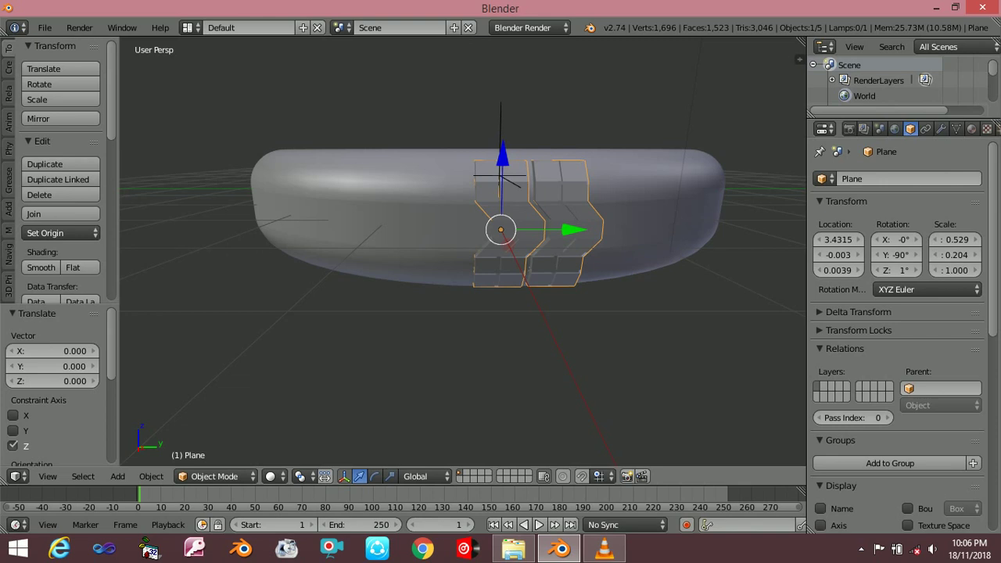
{"action": "right_click", "coordinate": [499, 177]}
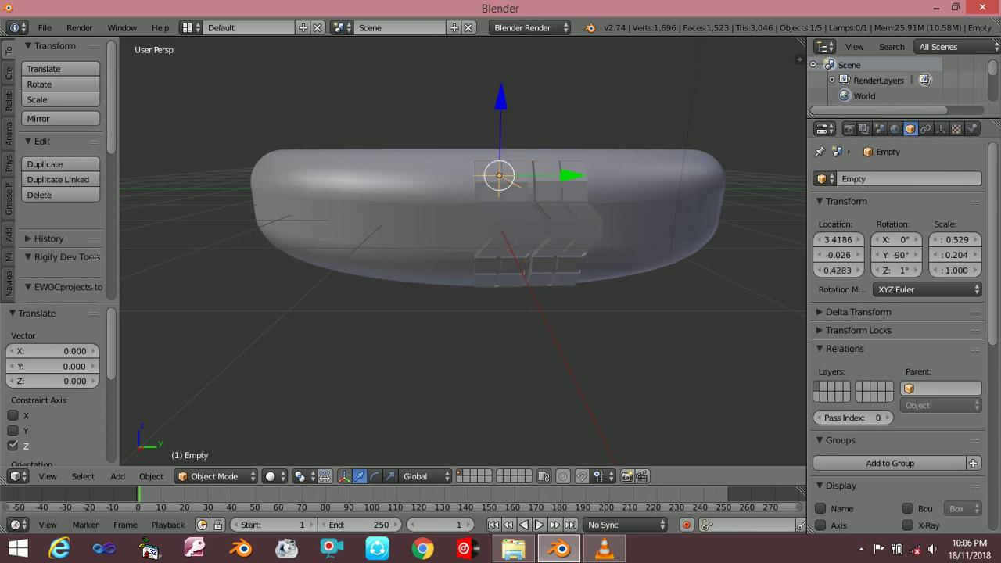
{"action": "right_click", "coordinate": [547, 226]}
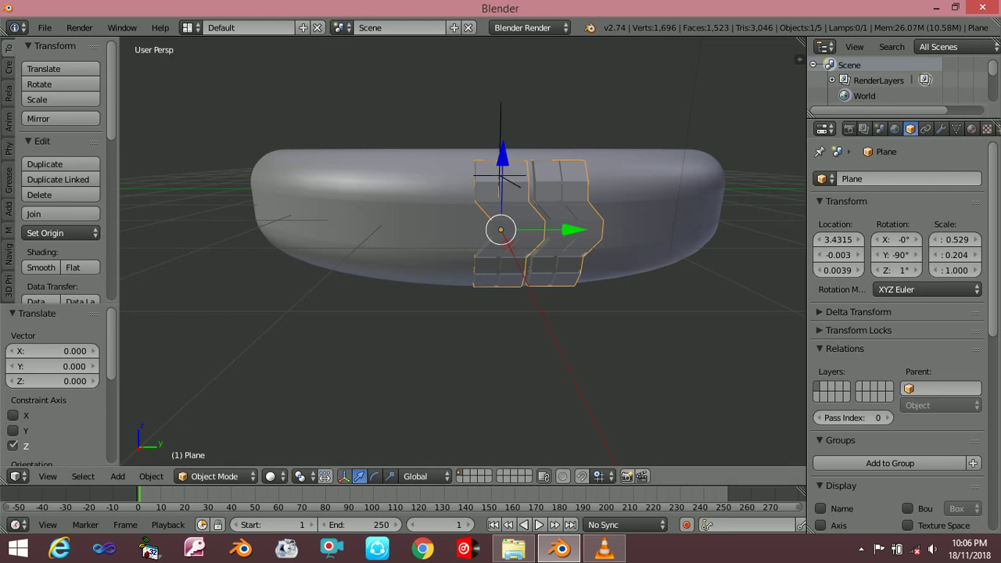
{"action": "right_click", "coordinate": [501, 180]}
- Set the Empty's X location to 3.4315 to match the Plane
{"action": "left_click", "coordinate": [835, 239]}
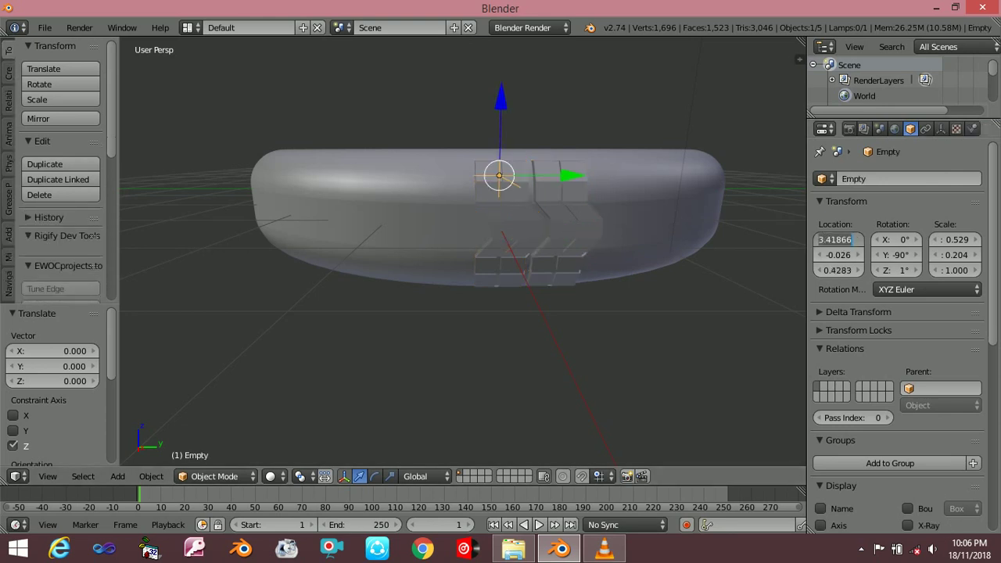
{"action": "key", "text": "BackSpace"}
{"action": "key", "text": "BackSpace"}
{"action": "key", "text": "BackSpace"}
{"action": "key", "text": "BackSpace"}
{"action": "type", "text": "6"}
{"action": "key", "text": "BackSpace"}
{"action": "type", "text": "31"}
{"action": "type", "text": "5"}
{"action": "key", "text": "Return"}
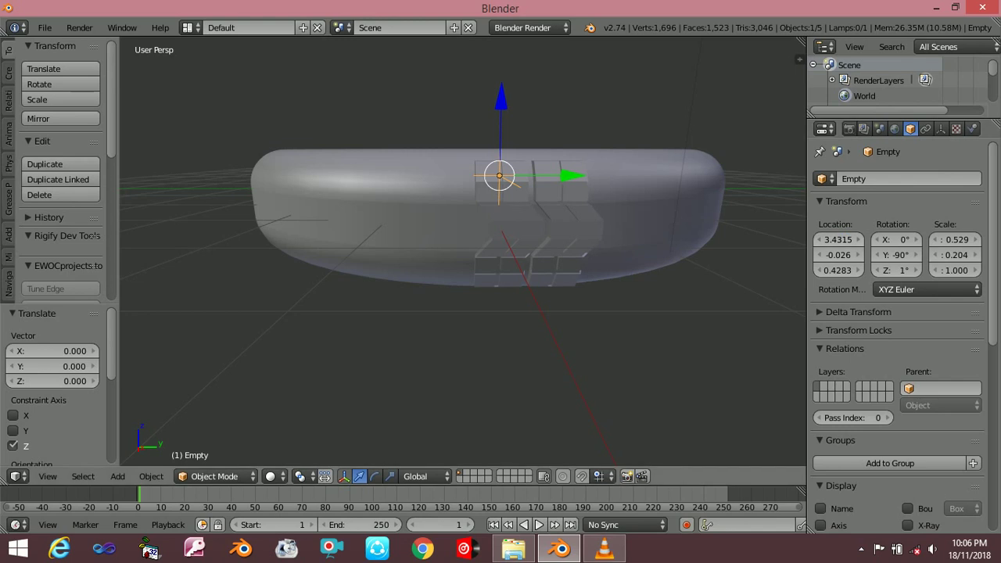
- Recheck the Plane's, BezierCircle's and Empty's locations, ending with the Empty selected
{"action": "right_click", "coordinate": [548, 235]}
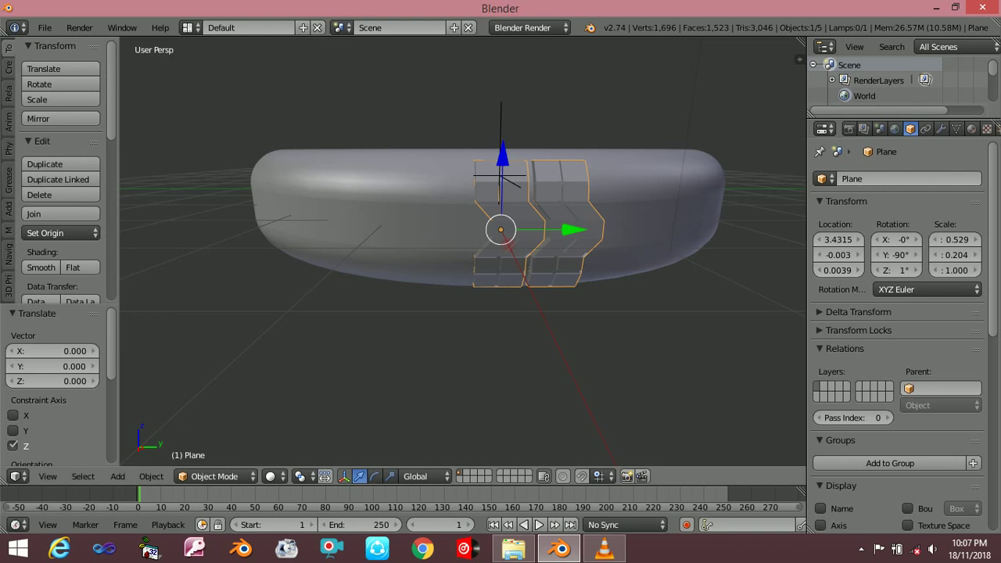
{"action": "right_click", "coordinate": [499, 175]}
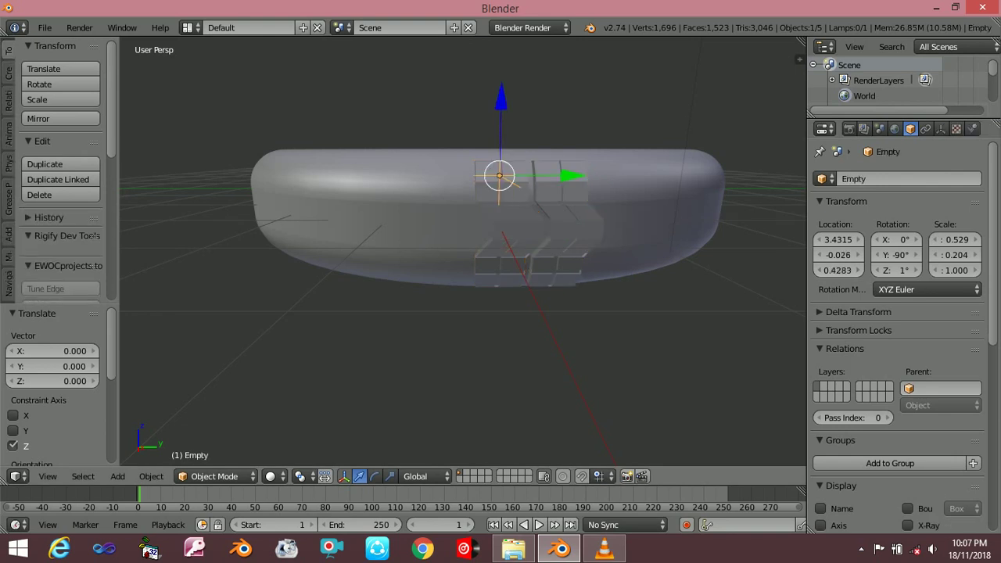
{"action": "right_click", "coordinate": [547, 235]}
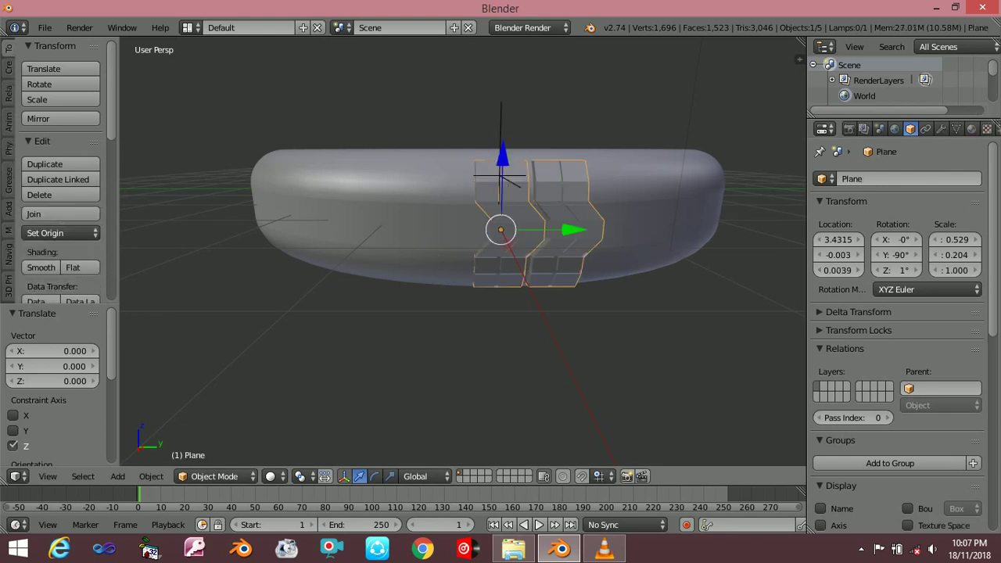
{"action": "right_click", "coordinate": [625, 204]}
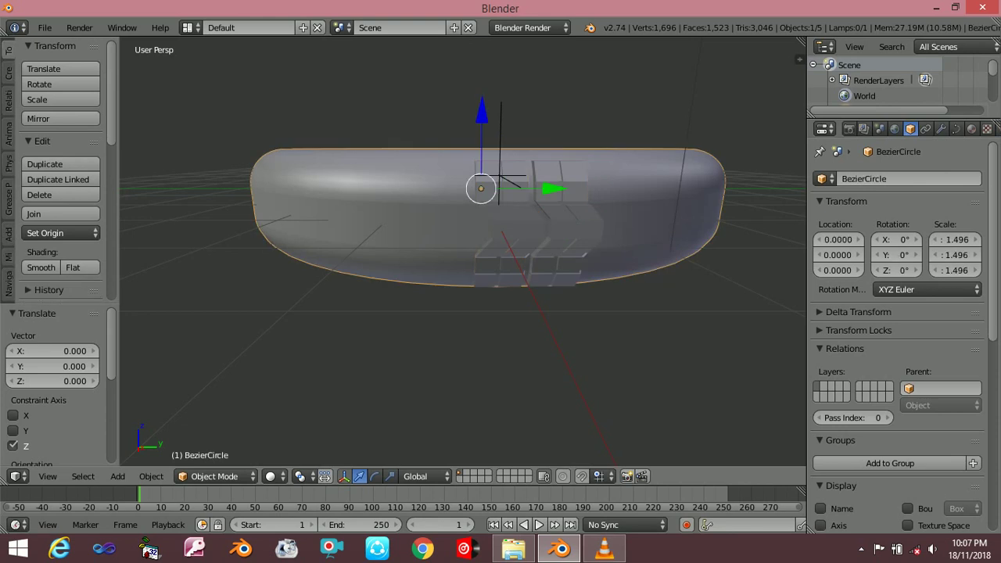
{"action": "right_click", "coordinate": [500, 177]}
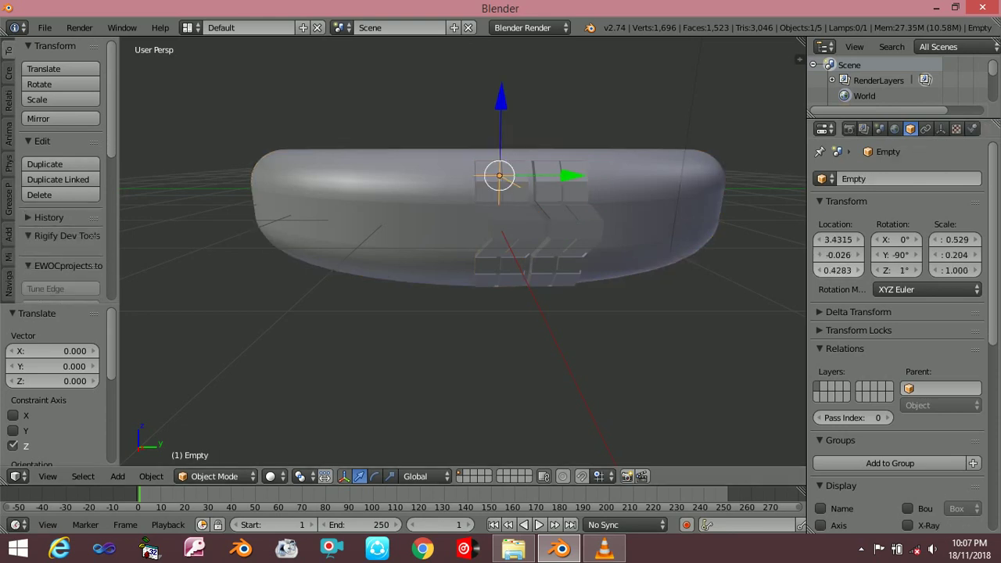
- Set the Empty's Y location to -0.023
{"action": "left_click", "coordinate": [838, 255]}
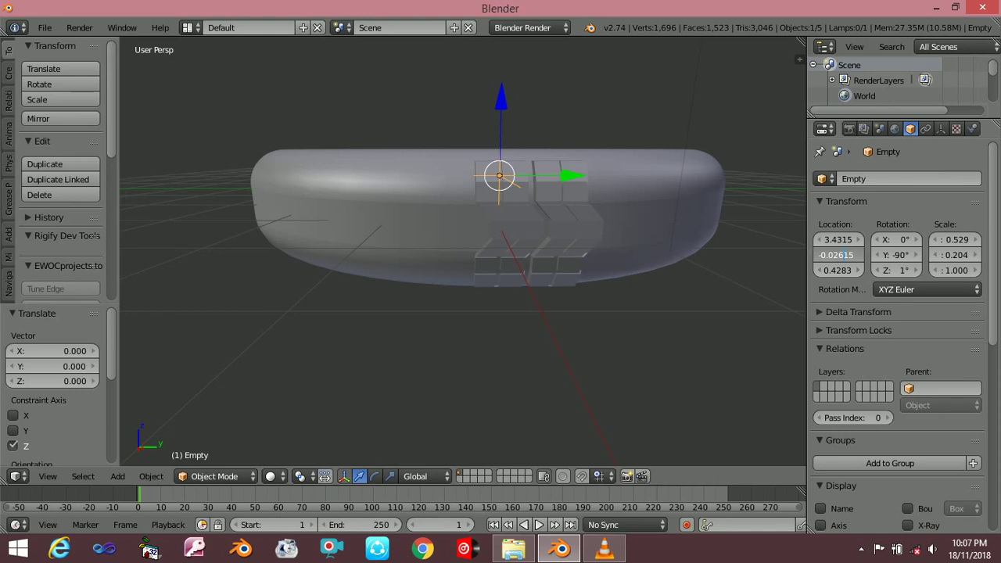
{"action": "key", "text": "BackSpace"}
{"action": "key", "text": "BackSpace"}
{"action": "type", "text": "03"}
{"action": "key", "text": "Return"}
{"action": "left_click", "coordinate": [609, 242]}
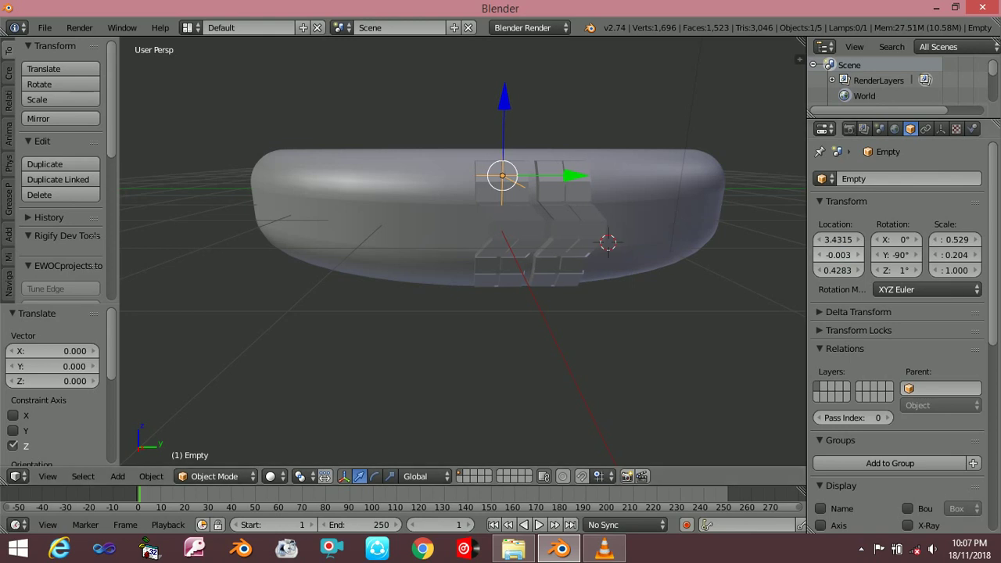
{"action": "left_click", "coordinate": [817, 255]}
{"action": "left_click", "coordinate": [817, 255]}
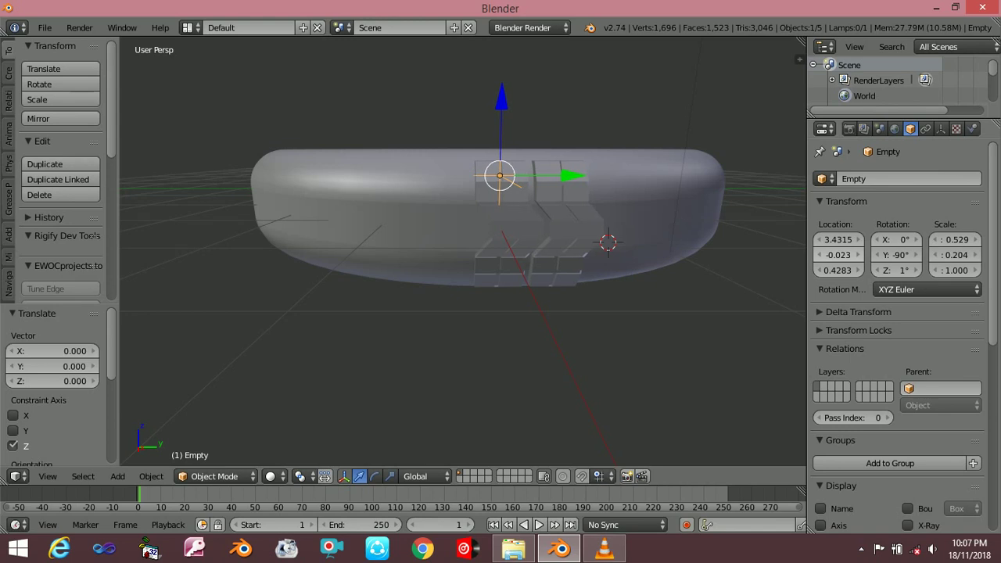
{"action": "left_click", "coordinate": [555, 230]}
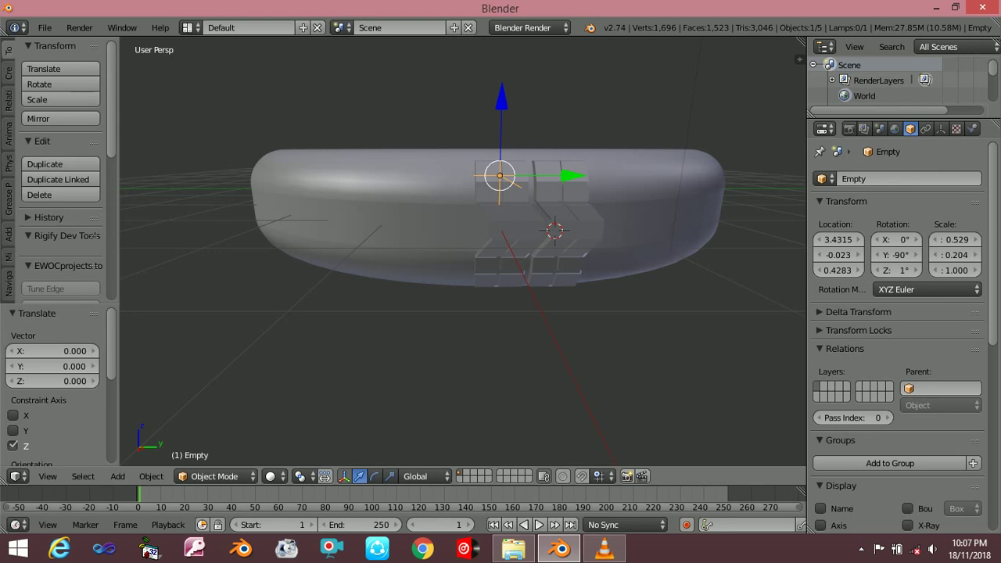
{"action": "middle_click_drag", "start_coordinate": [501, 235], "coordinate": [500, 352]}
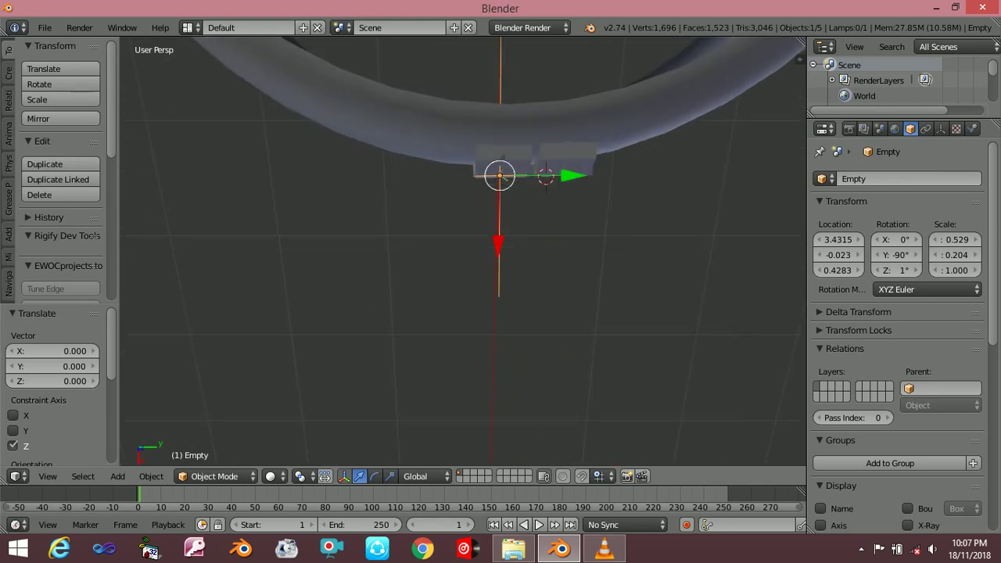
- Switch to top orthographic view and try rotating the Plane, then undo it
{"action": "middle_click_drag", "start_coordinate": [501, 235], "coordinate": [470, 203]}
{"action": "key", "text": "KP_1"}
{"action": "middle_click_drag", "start_coordinate": [422, 235], "coordinate": [396, 202]}
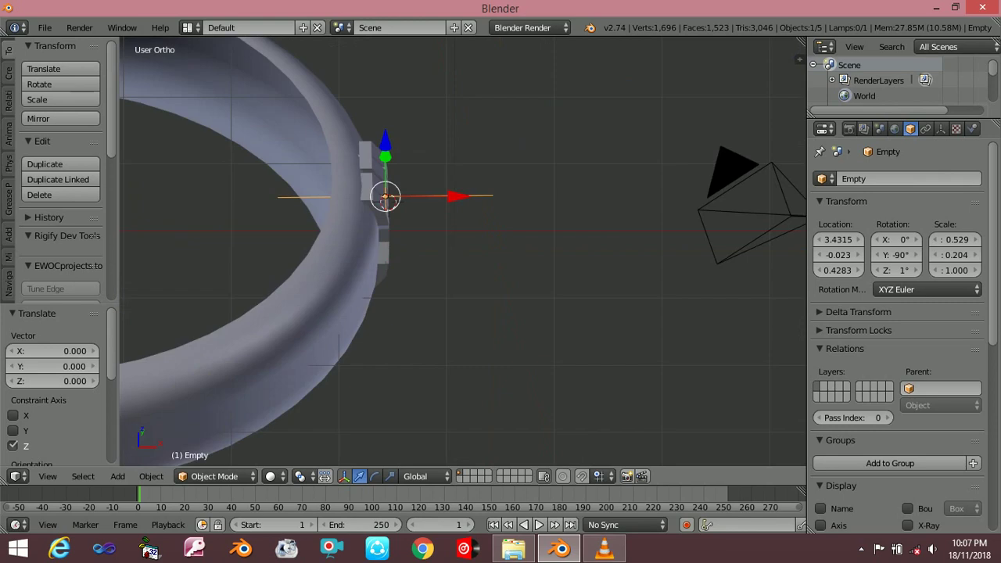
{"action": "key", "text": "KP_7"}
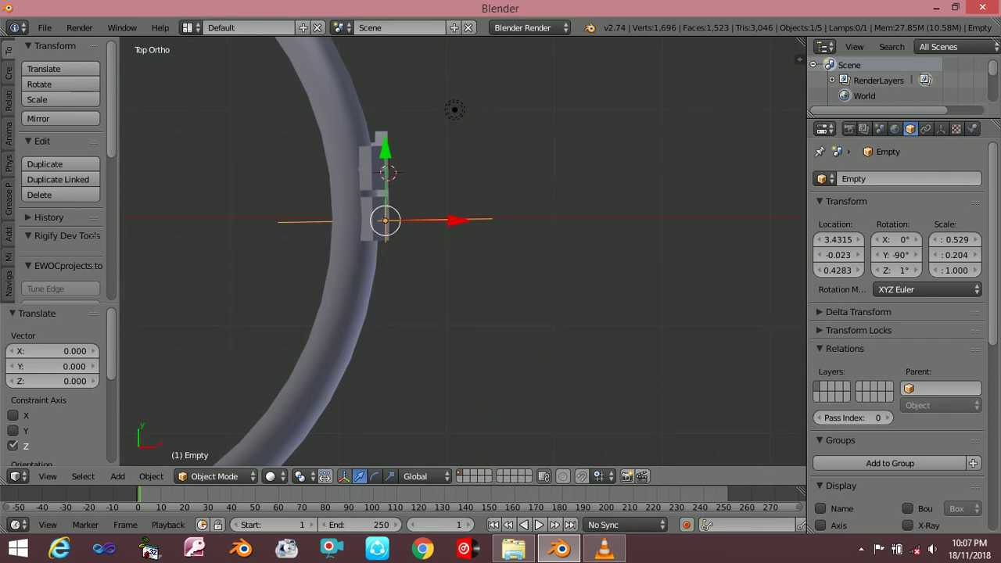
{"action": "right_click", "coordinate": [368, 168]}
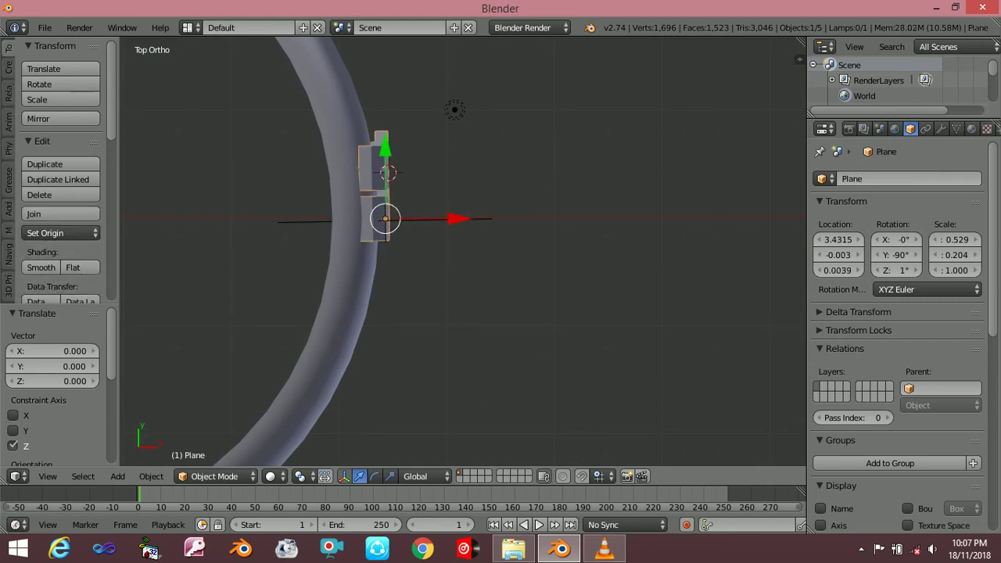
{"action": "key", "text": "r"}
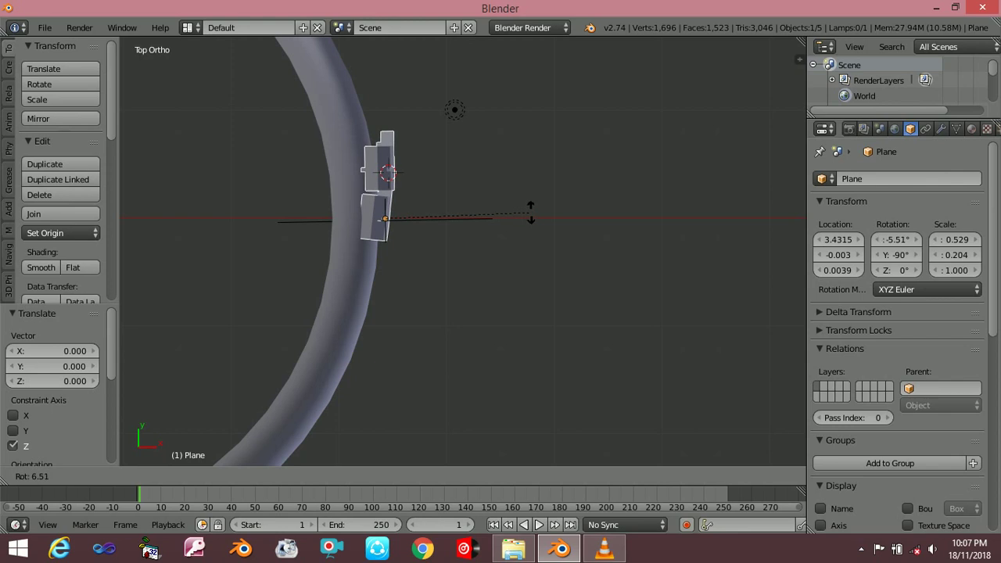
{"action": "left_click", "coordinate": [531, 212]}
{"action": "key", "text": "ctrl+z"}
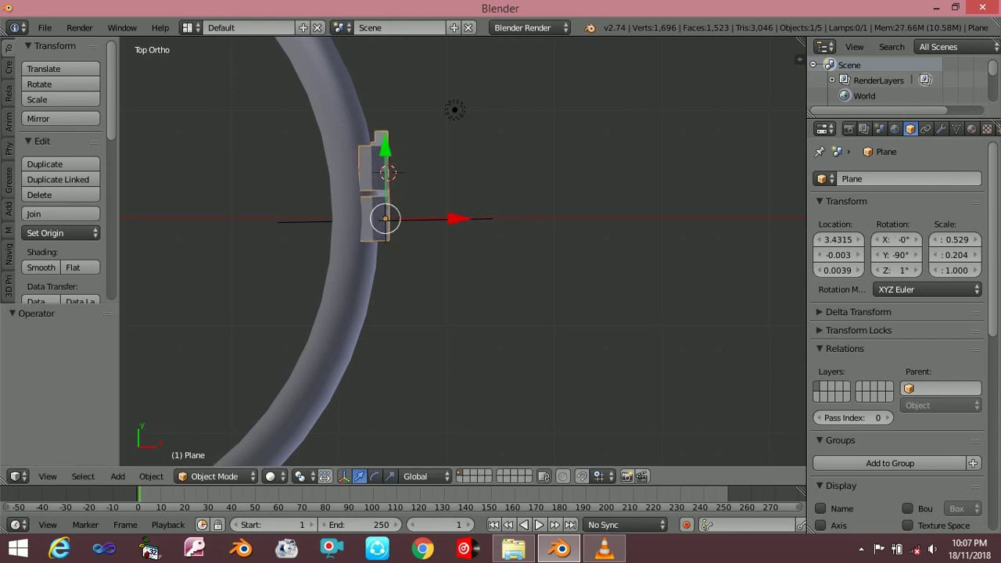
- Rotate the Empty to 7.365° about X so the band copies bend
{"action": "key", "text": "ctrl+z"}
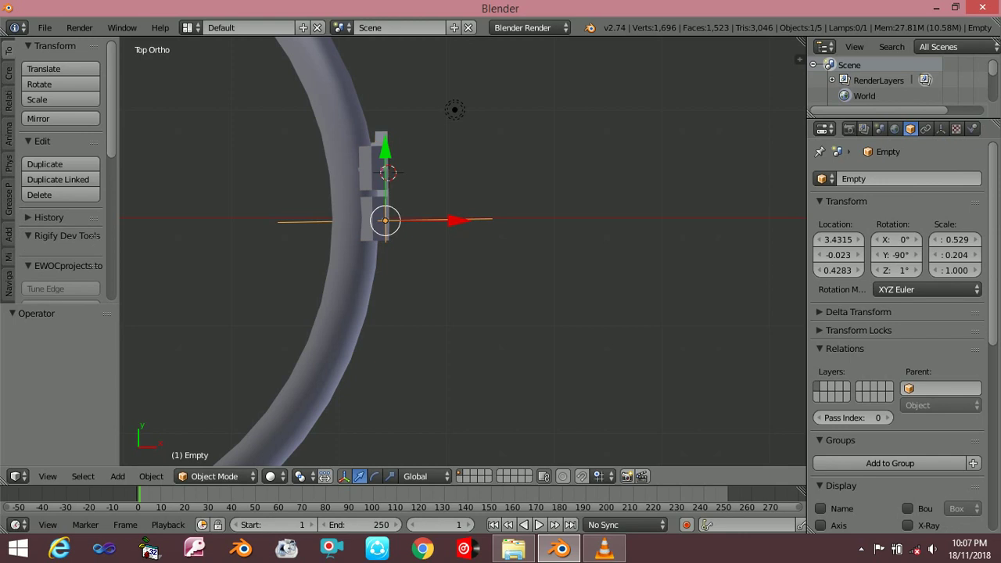
{"action": "key", "text": "r"}
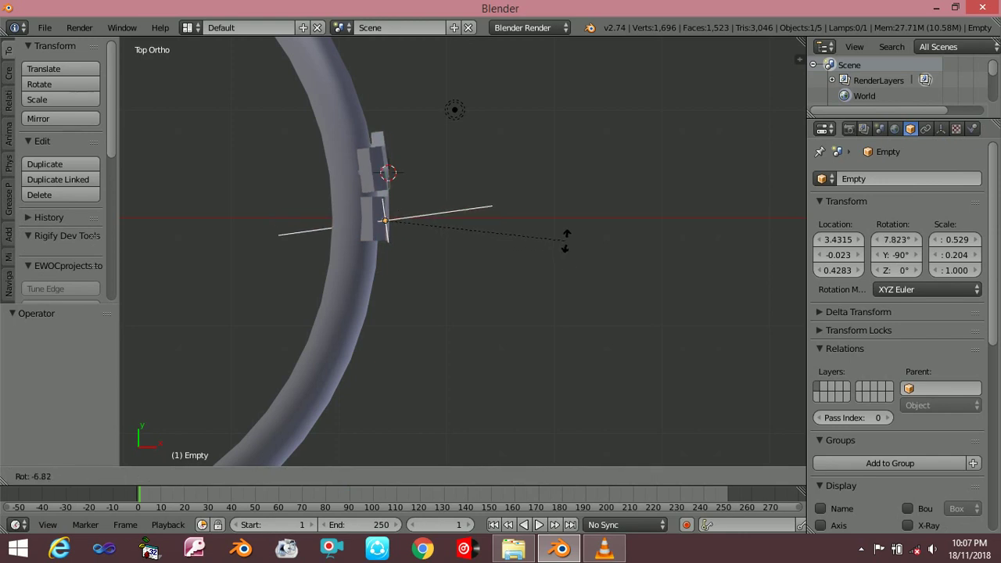
{"action": "left_click", "coordinate": [566, 239]}
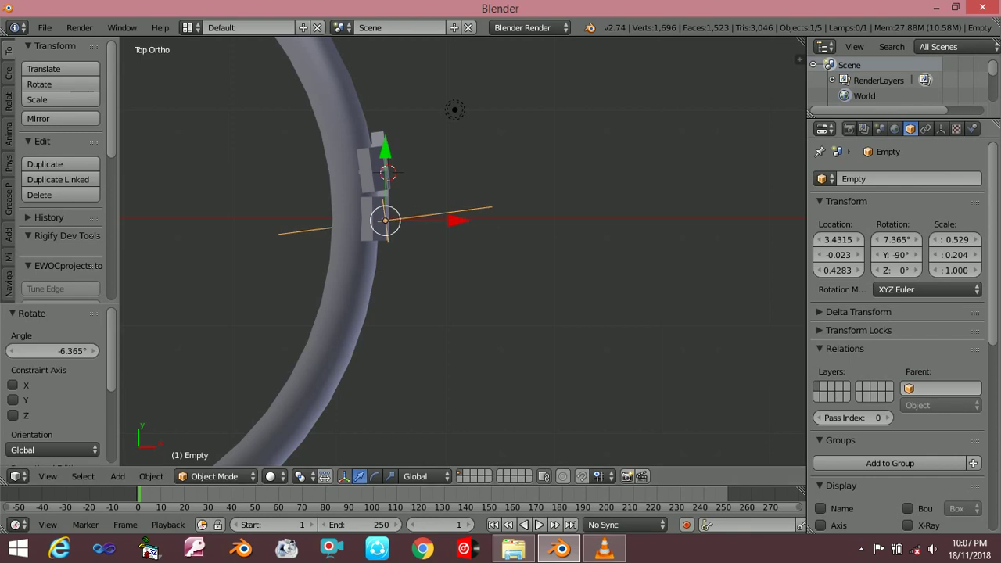
{"action": "right_click", "coordinate": [369, 160]}
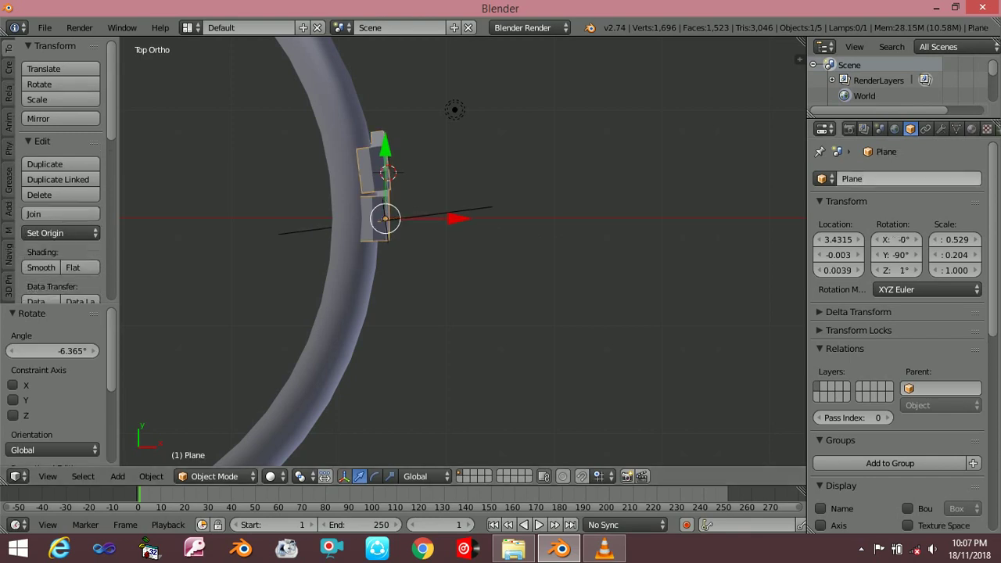
- Raise the band's Array modifier count to 4
{"action": "left_click", "coordinate": [941, 128]}
{"action": "left_click", "coordinate": [986, 266]}
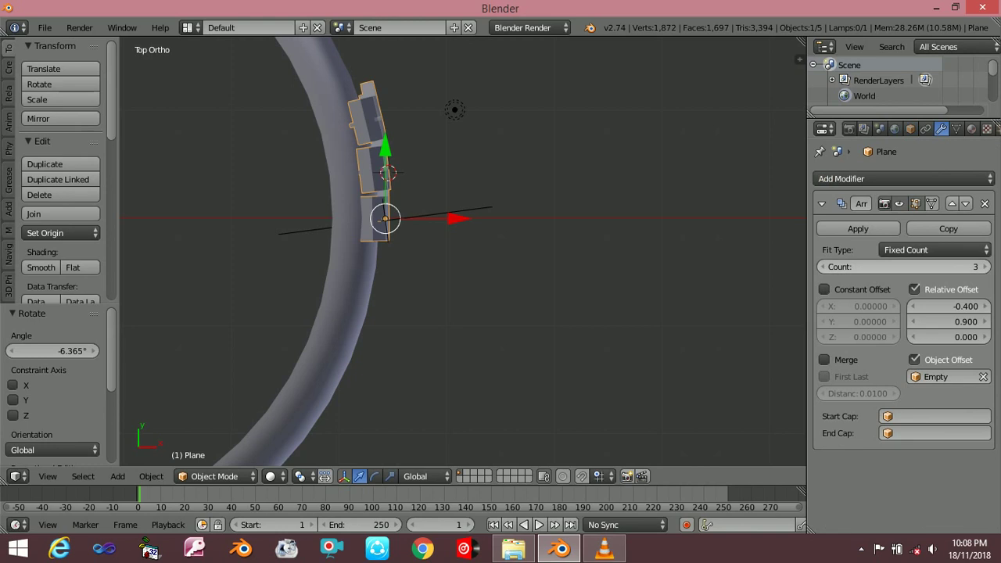
{"action": "left_click", "coordinate": [986, 266]}
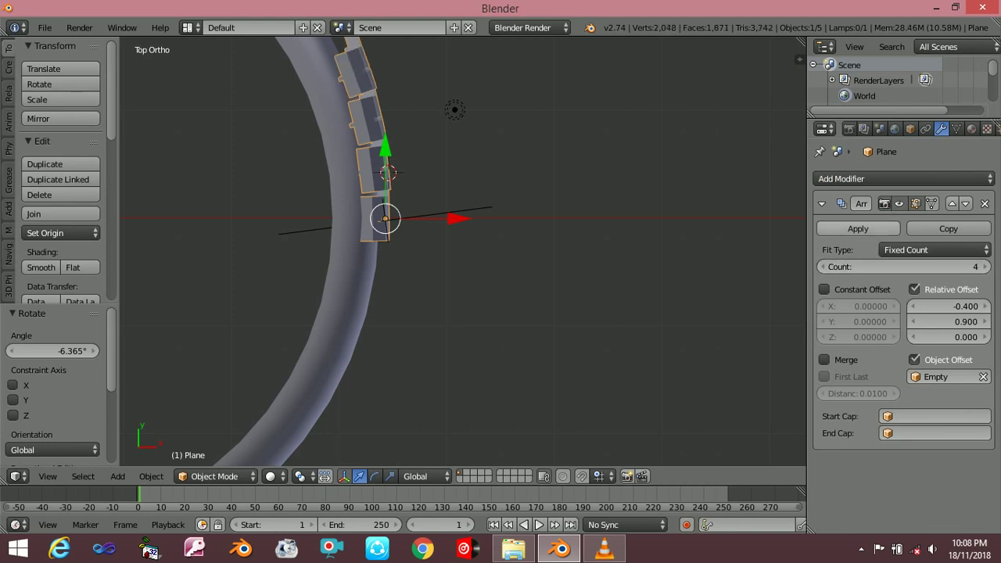
- Rotate the Empty to about 9.477° on X, checking side and rendered views
{"action": "right_click", "coordinate": [313, 228]}
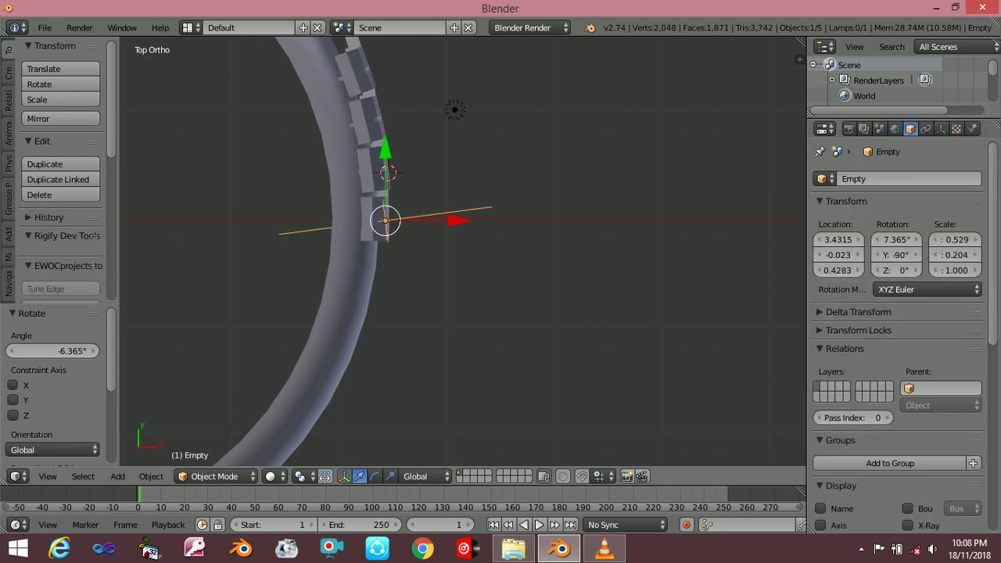
{"action": "key", "text": "r"}
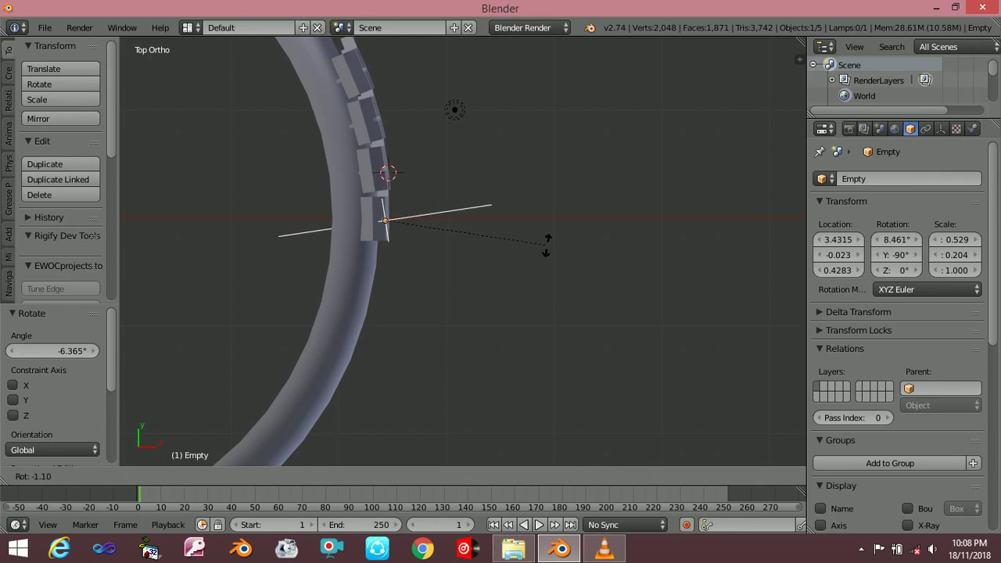
{"action": "left_click", "coordinate": [546, 243]}
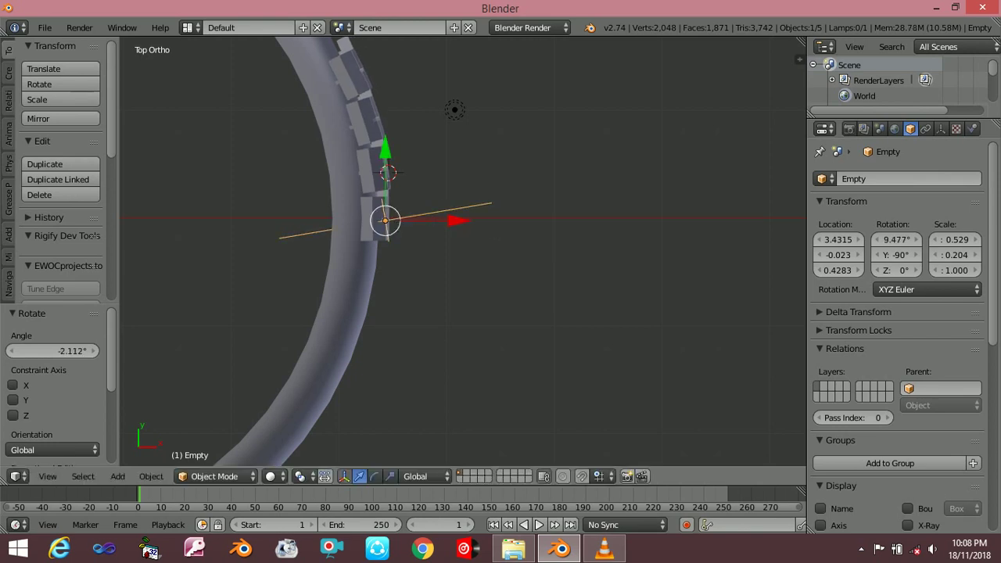
{"action": "middle_click_drag", "start_coordinate": [461, 313], "coordinate": [462, 234]}
{"action": "key", "text": "KP_5"}
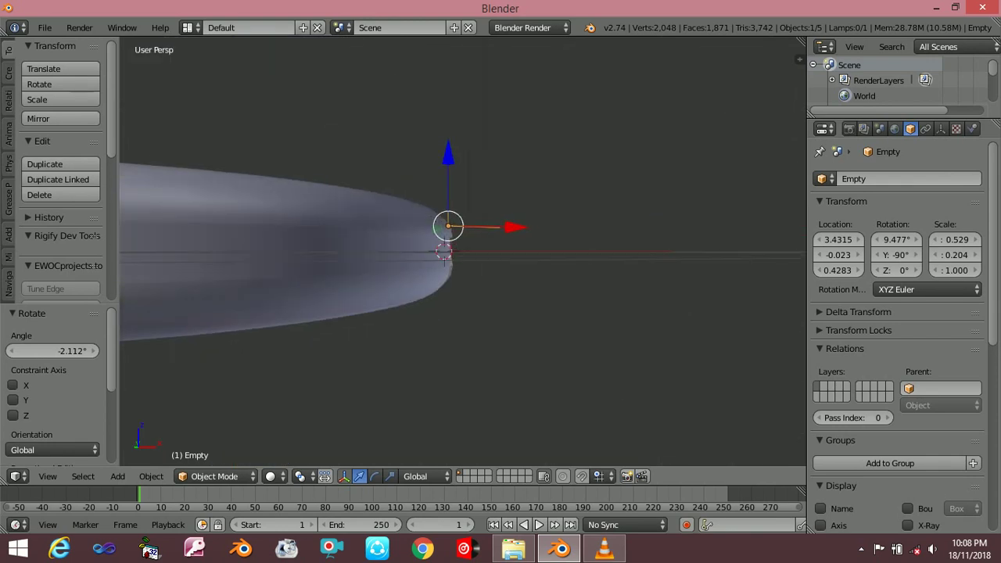
{"action": "key", "text": "KP_3"}
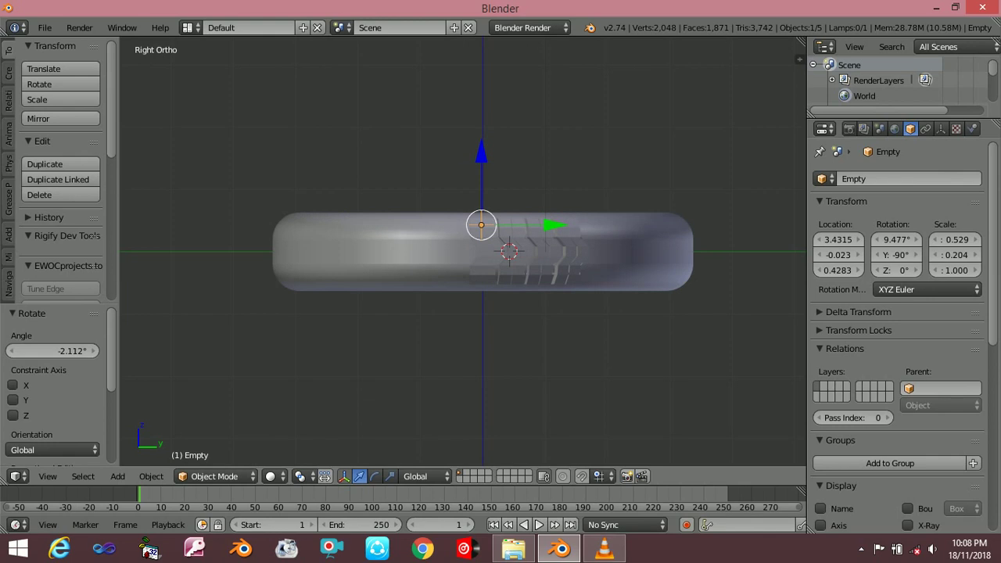
{"action": "key", "text": "shift+z"}
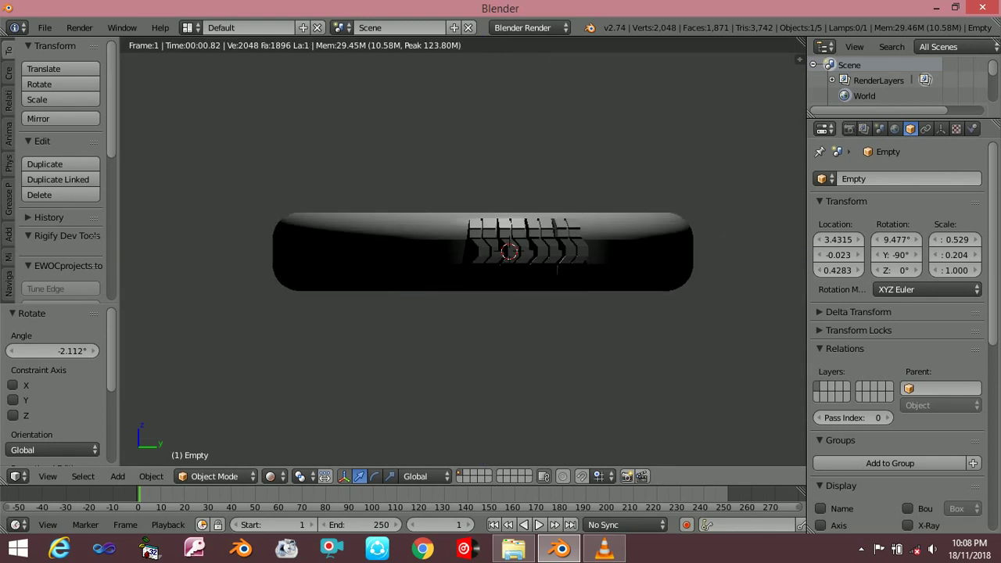
{"action": "key", "text": "shift+z"}
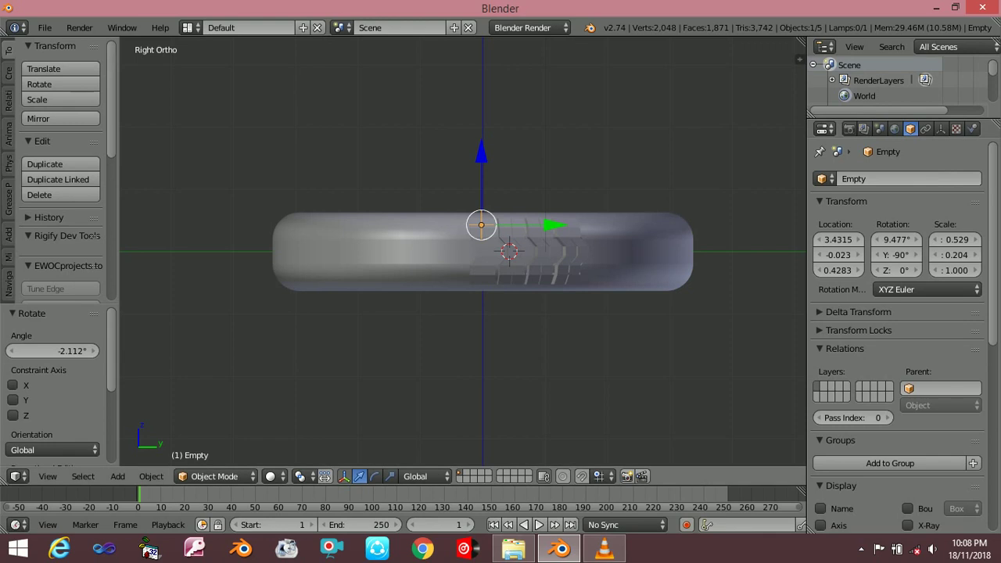
{"action": "right_click", "coordinate": [532, 259]}
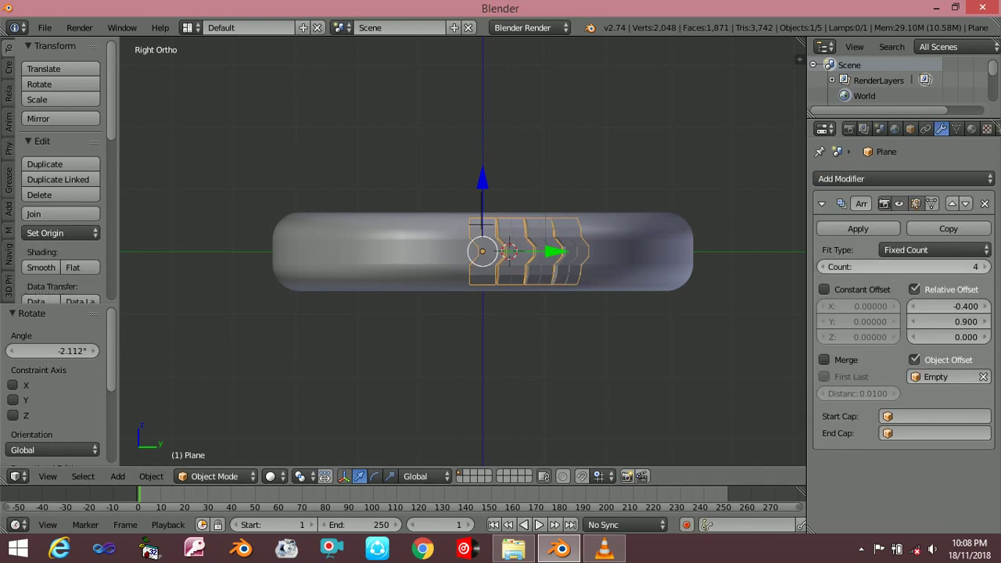
- Raise the band's Array count from 4 to 42, checking top, front and camera views
{"action": "left_click", "coordinate": [987, 266]}
{"action": "left_click", "coordinate": [986, 267]}
{"action": "left_click", "coordinate": [986, 267]}
{"action": "left_click_drag", "start_coordinate": [904, 266], "coordinate": [962, 266]}
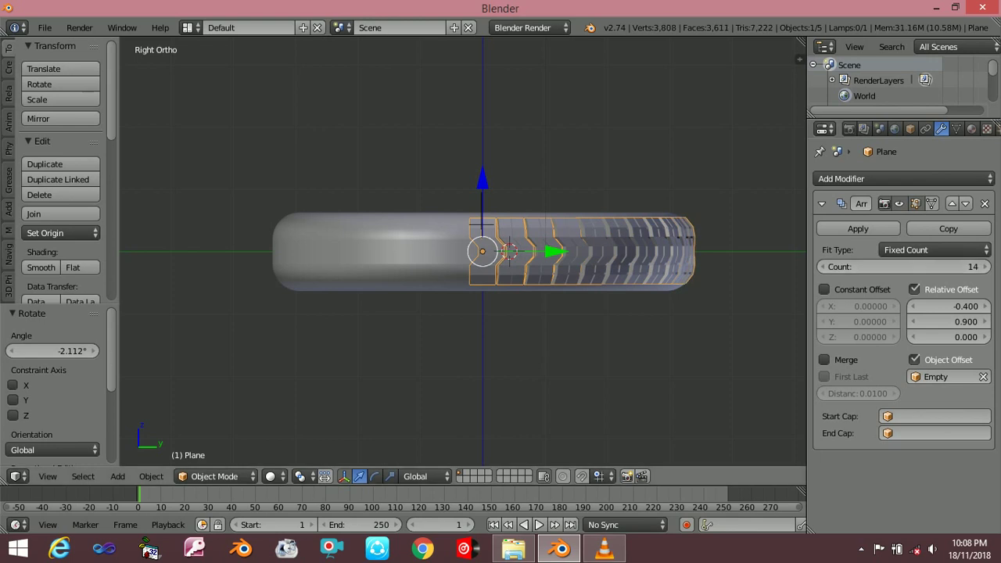
{"action": "key", "text": "KP_7"}
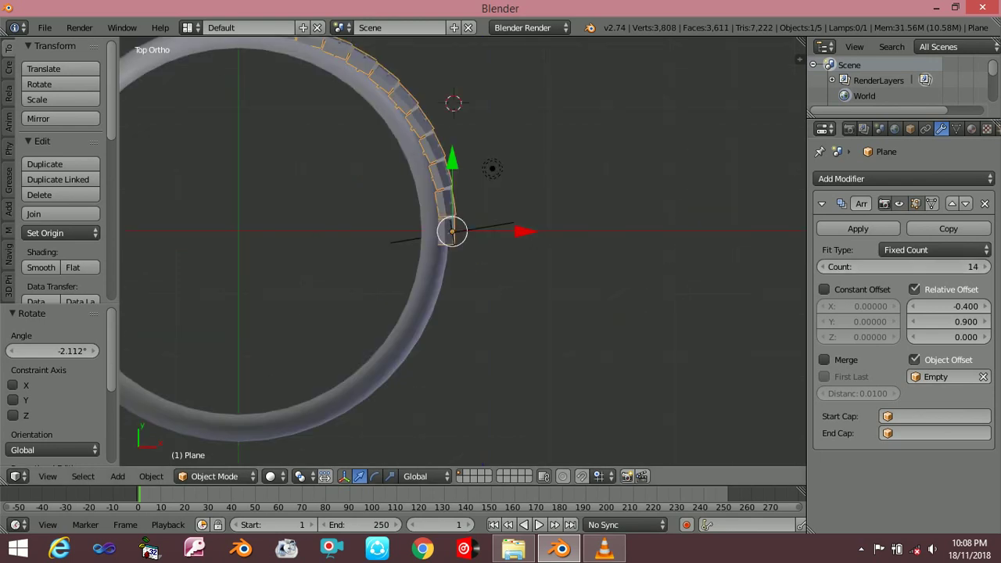
{"action": "mouse_move", "coordinate": [905, 267]}
{"action": "left_mouse_down"}
{"action": "mouse_move", "coordinate": [987, 267]}
{"action": "mouse_move", "coordinate": [972, 267]}
{"action": "left_mouse_up"}
{"action": "key", "text": "KP_1"}
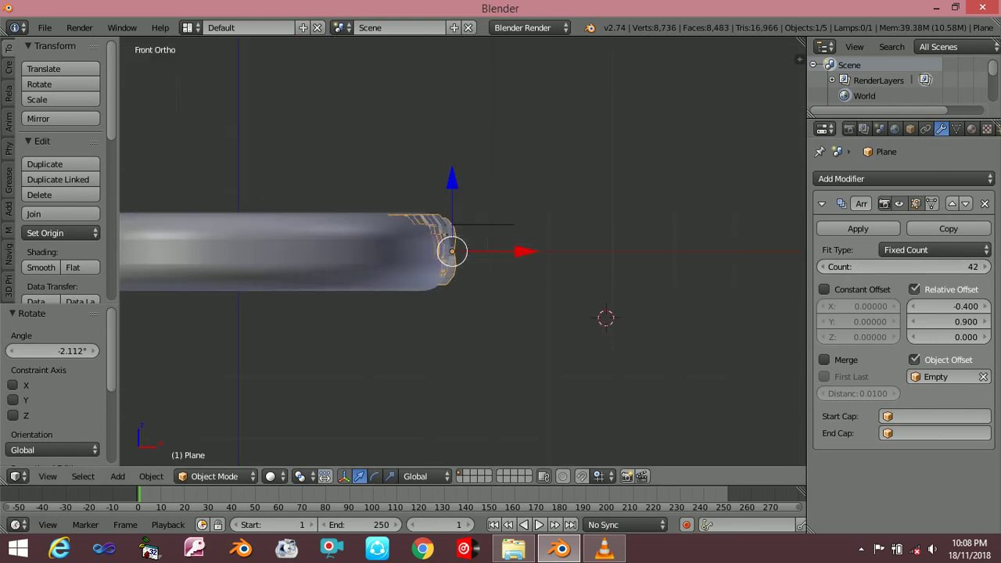
{"action": "key", "text": "KP_0"}
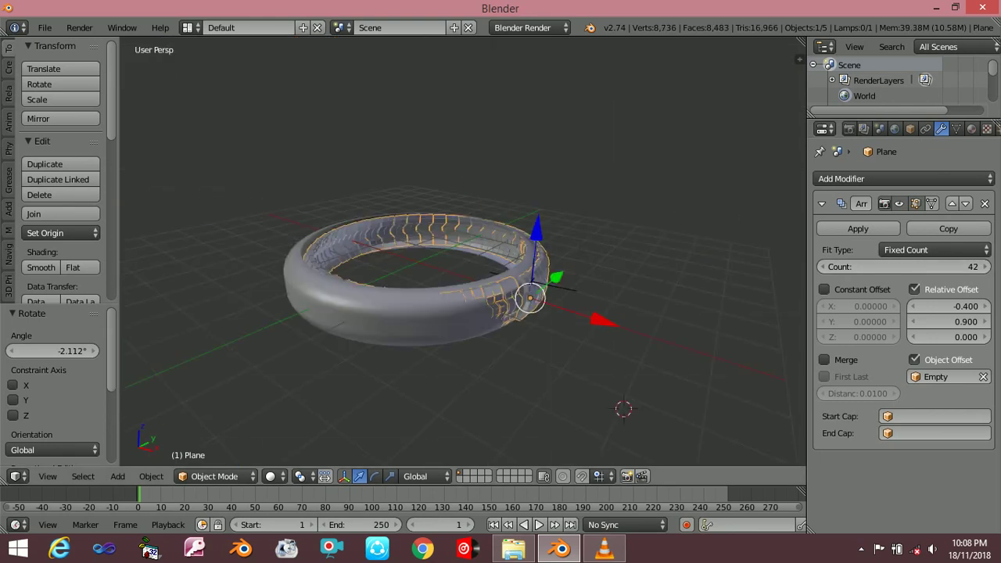
{"action": "key", "text": "KP_7"}
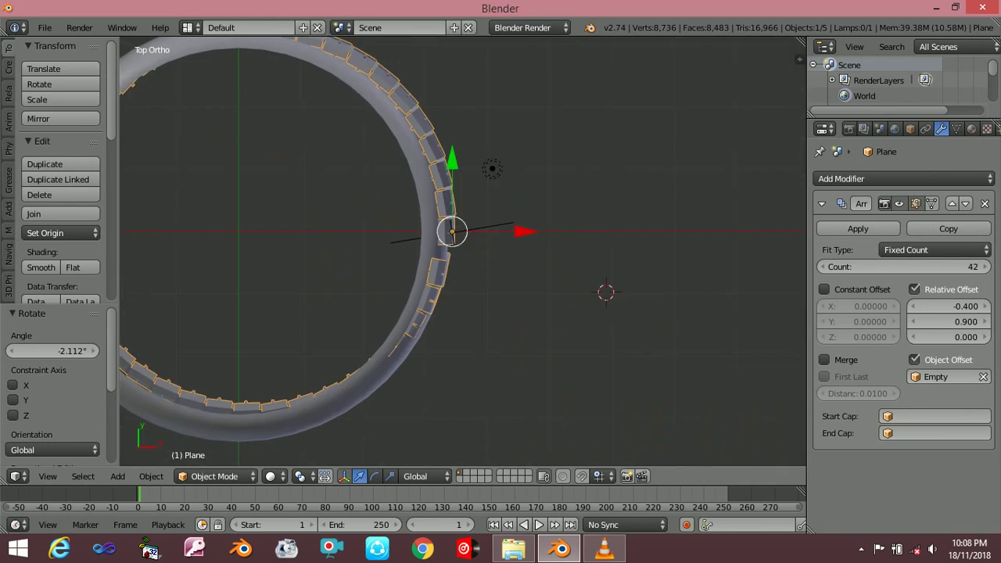
{"action": "key", "text": "KP_Subtract"}
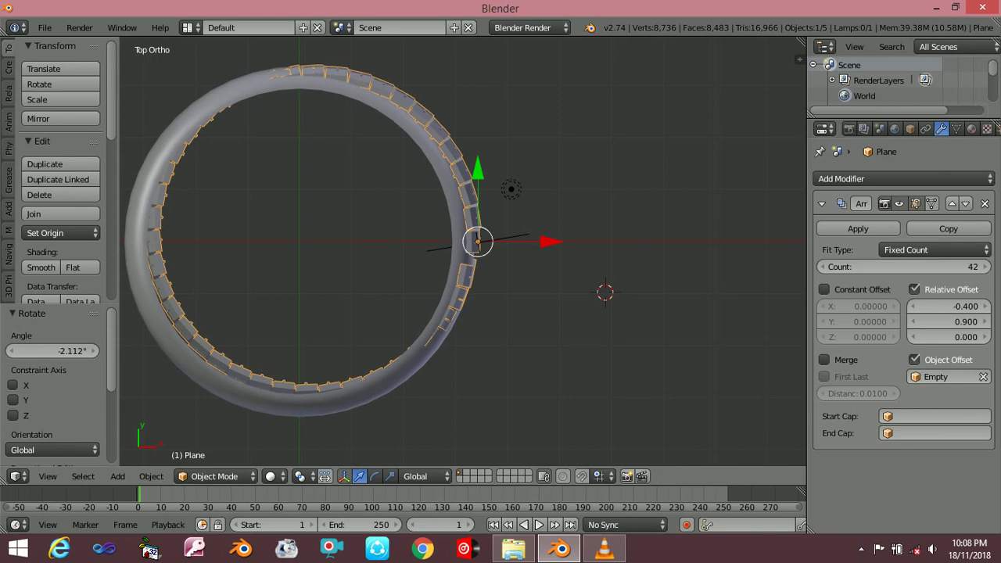
- Nudge the Empty's Y and Z location, settling Z at 0.4383
{"action": "right_click", "coordinate": [478, 242]}
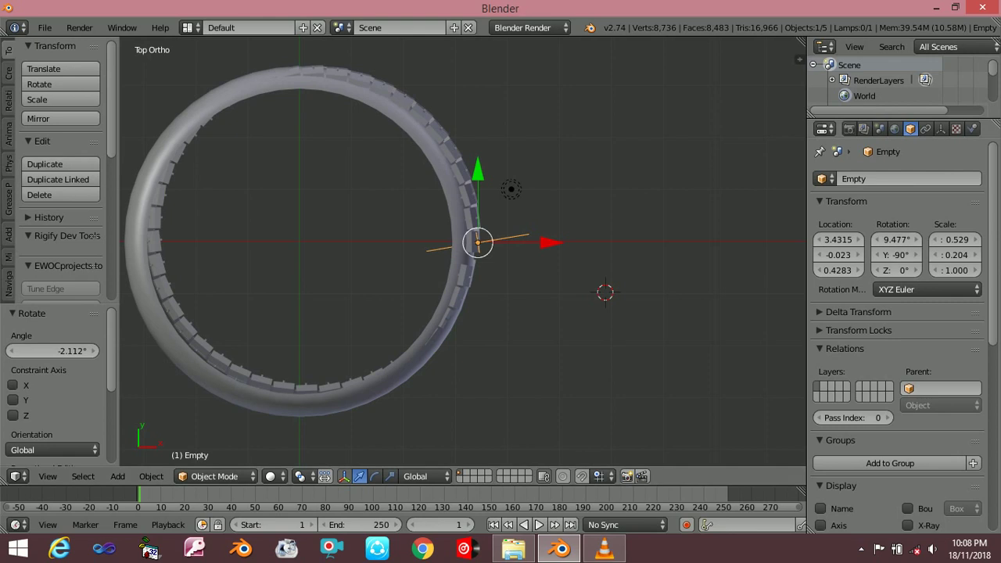
{"action": "left_click", "coordinate": [818, 255]}
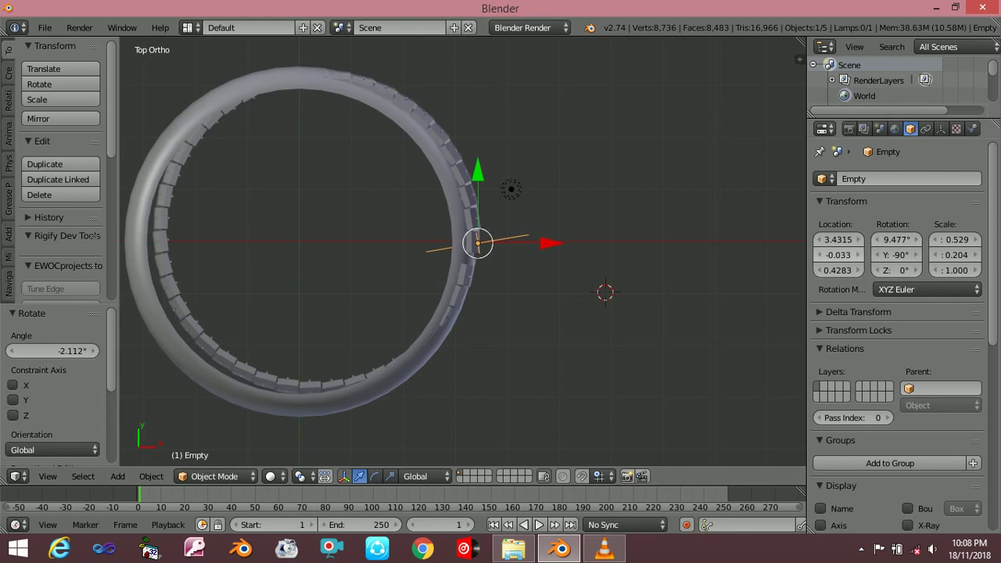
{"action": "left_click", "coordinate": [860, 255]}
{"action": "left_click", "coordinate": [861, 255]}
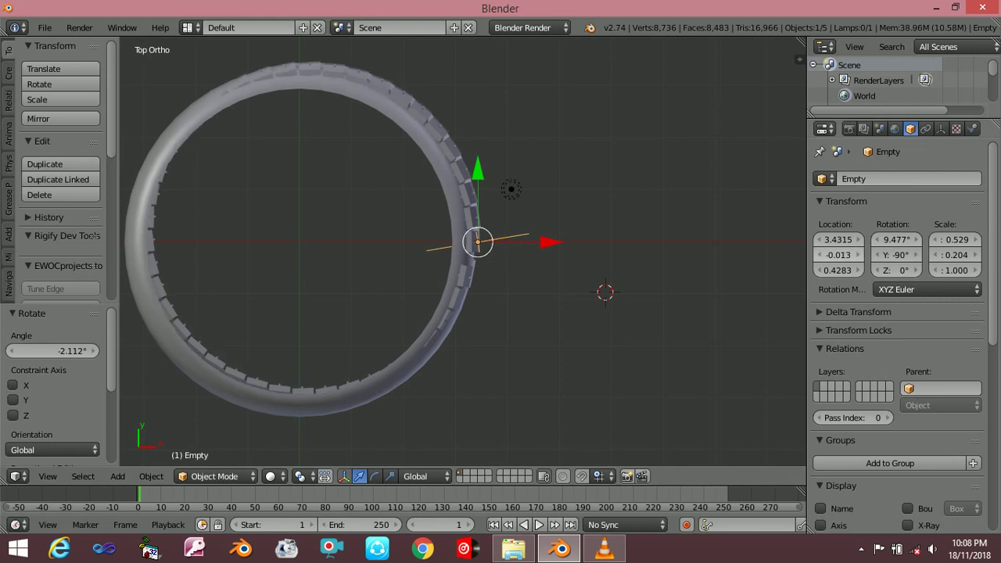
{"action": "left_click", "coordinate": [860, 255]}
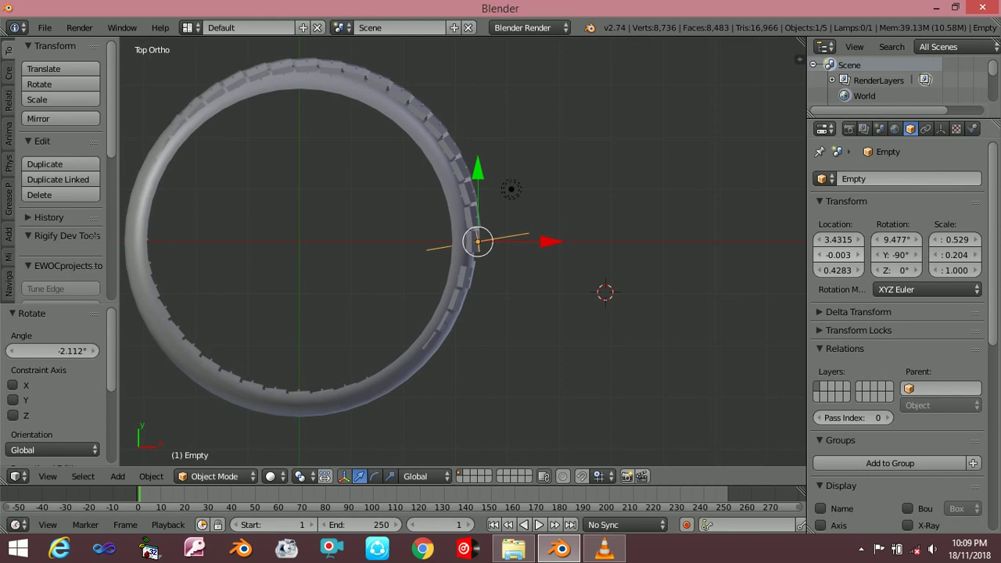
{"action": "left_click", "coordinate": [861, 270]}
{"action": "left_click", "coordinate": [861, 269]}
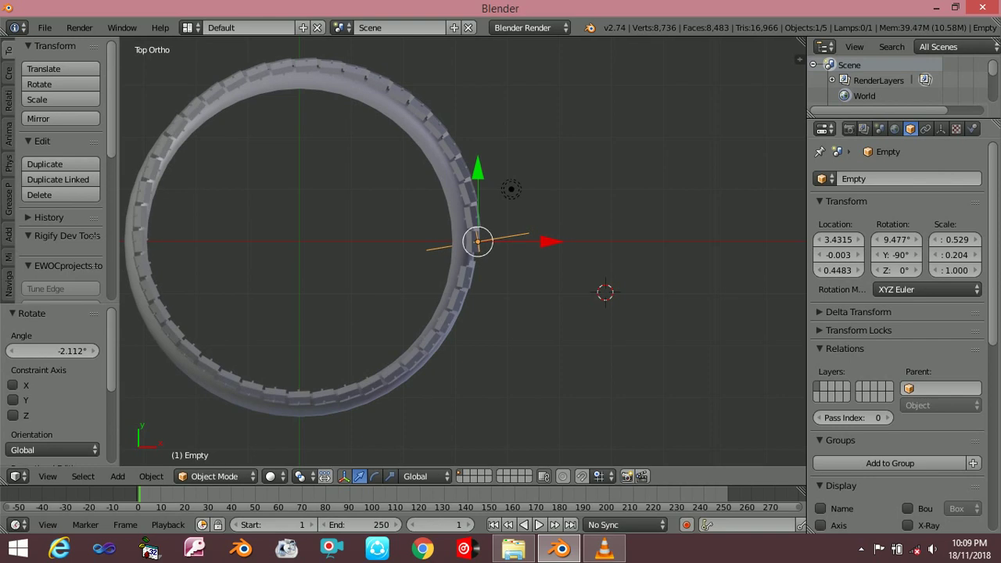
{"action": "left_click", "coordinate": [860, 270]}
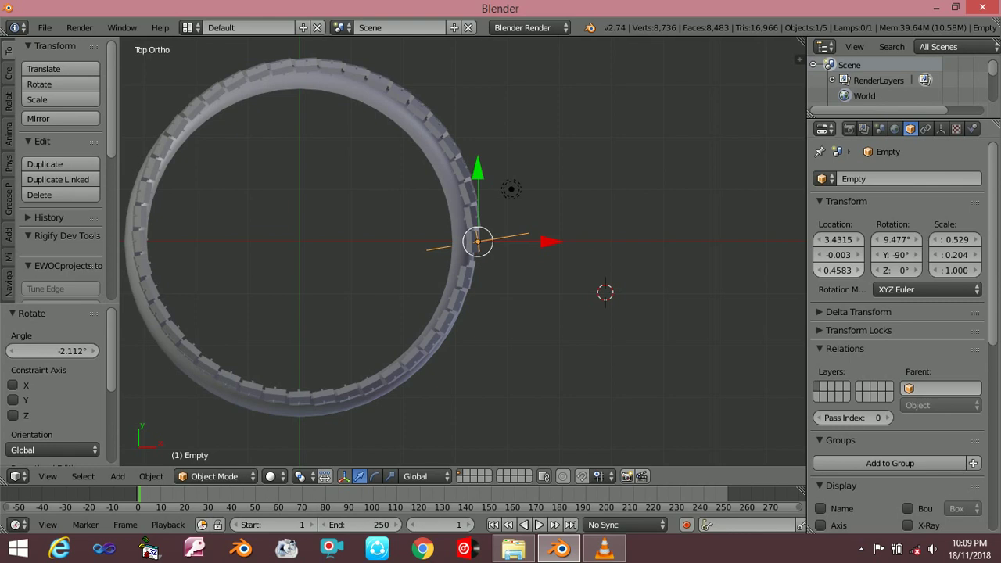
{"action": "left_click", "coordinate": [818, 269]}
{"action": "left_click", "coordinate": [817, 270]}
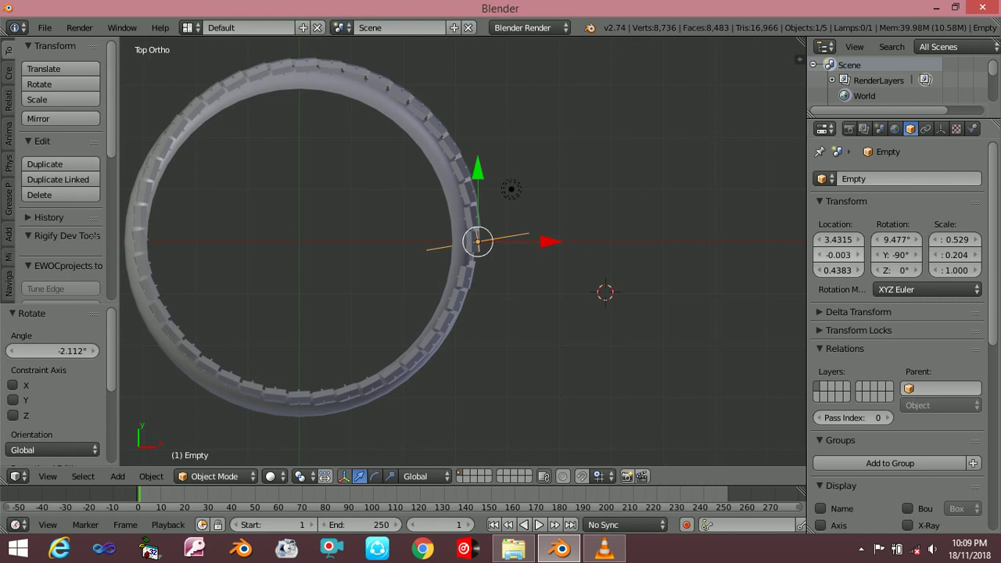
{"action": "left_click", "coordinate": [818, 254]}
{"action": "left_click", "coordinate": [860, 254]}
- Lower the Empty's X location to 3.4115 and raise Y to 0.0170
{"action": "left_click", "coordinate": [860, 240]}
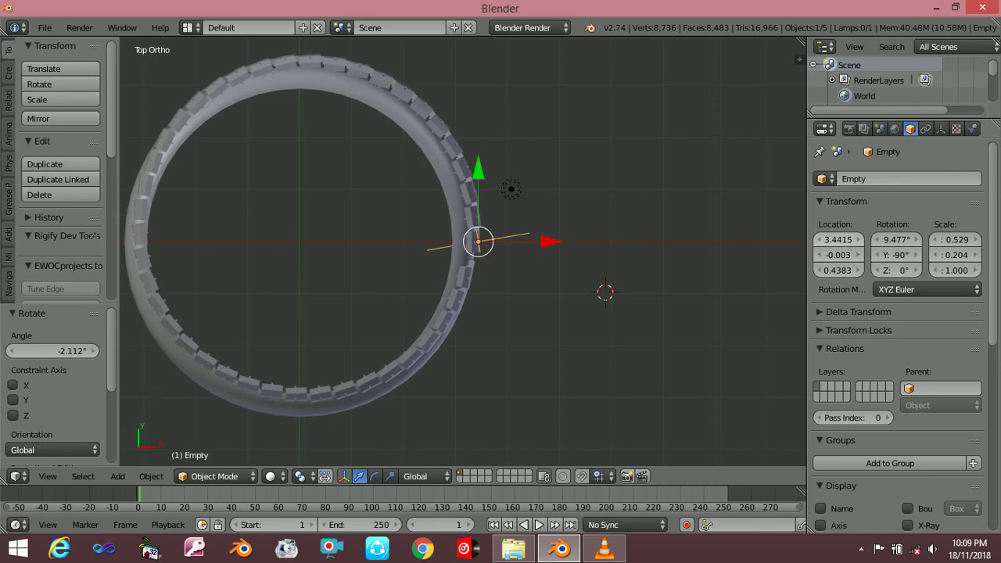
{"action": "left_click", "coordinate": [817, 239]}
{"action": "left_click", "coordinate": [818, 239]}
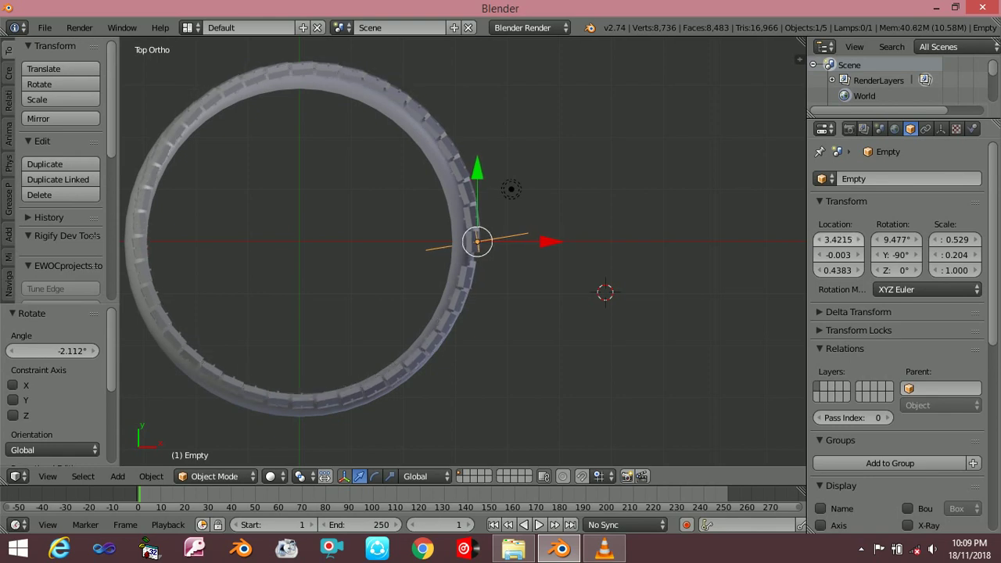
{"action": "left_click", "coordinate": [818, 239]}
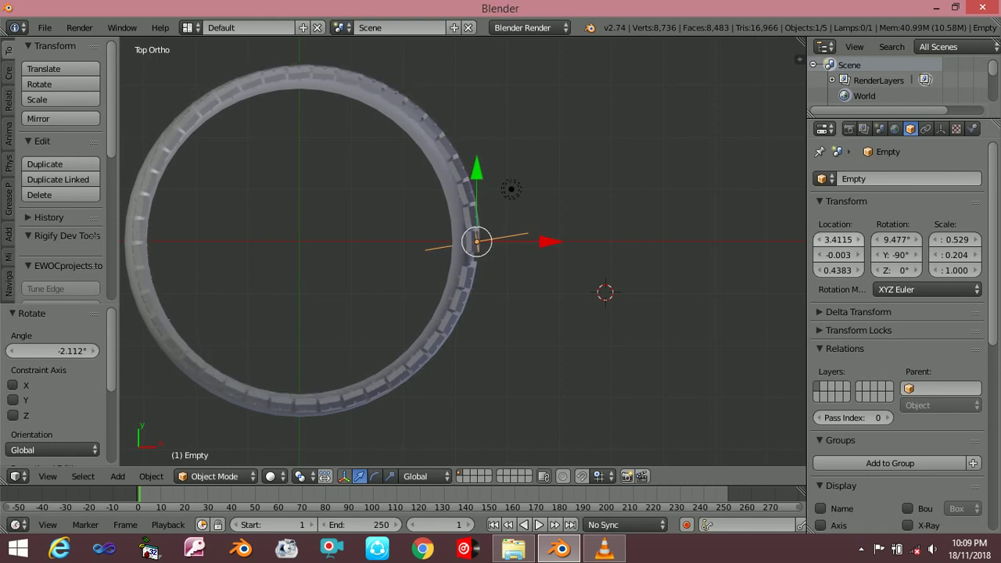
{"action": "left_click", "coordinate": [861, 255]}
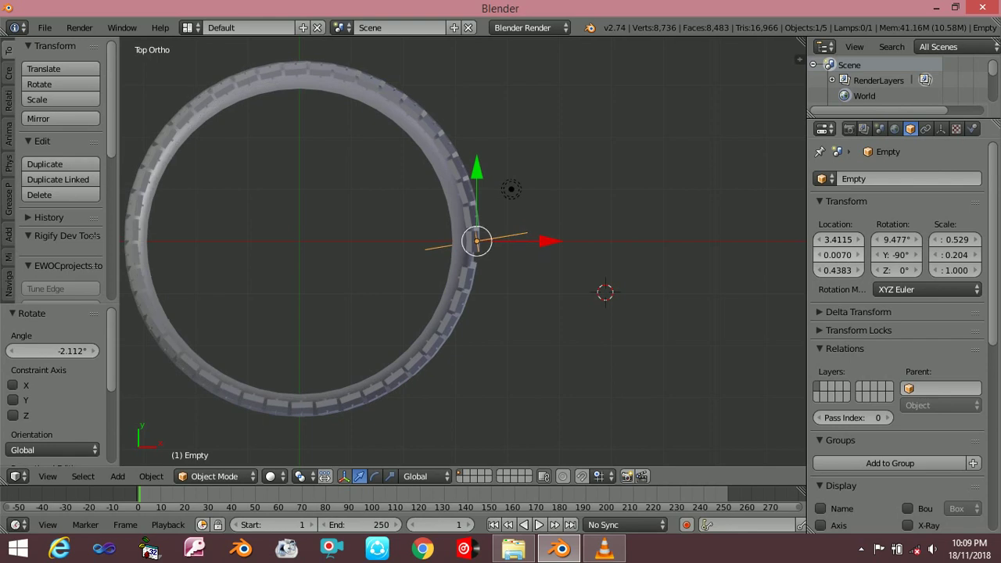
{"action": "left_click", "coordinate": [861, 255]}
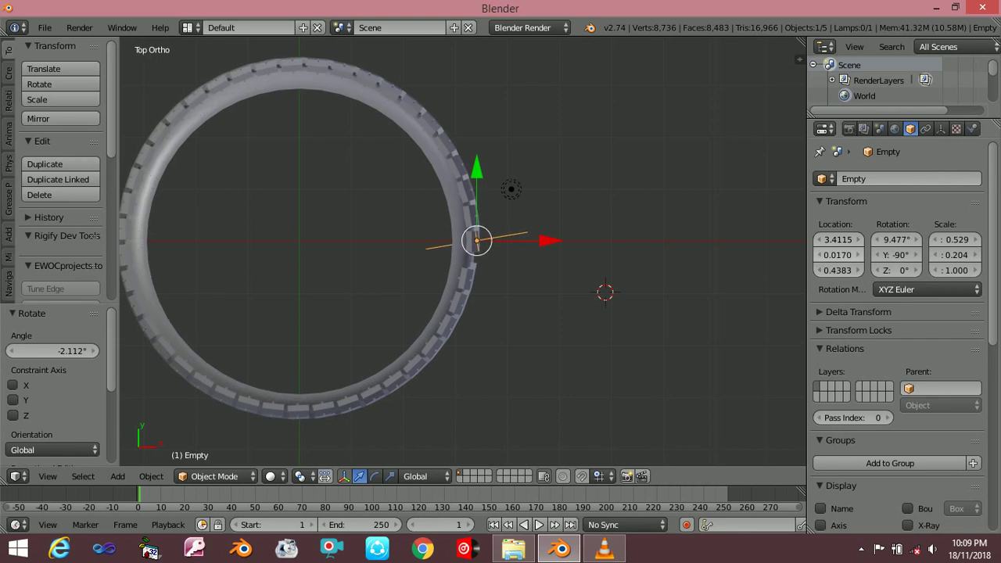
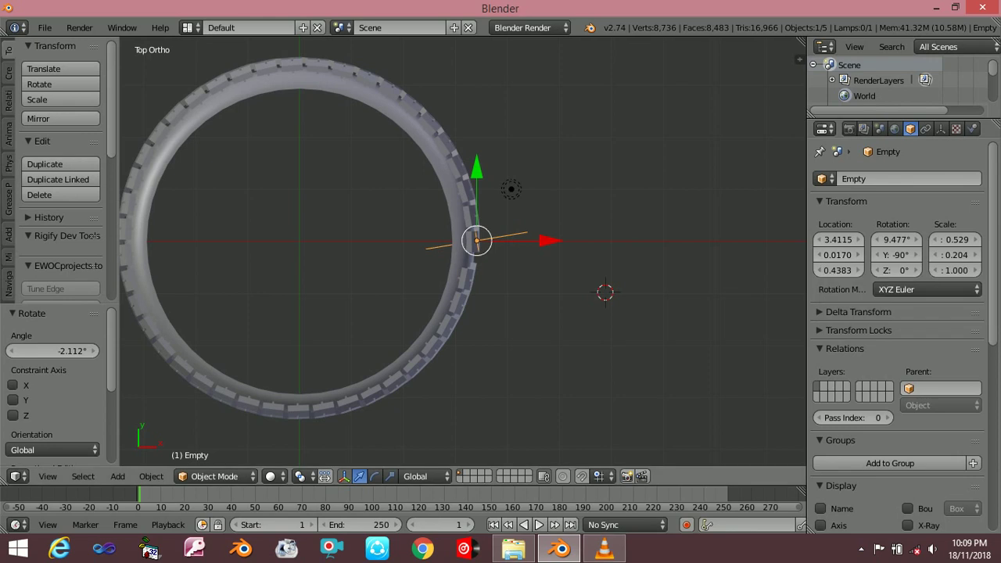
- Inspect the tire and Empty from front view, an orbited angle, then right-side ortho
{"action": "key", "text": "KP_1"}
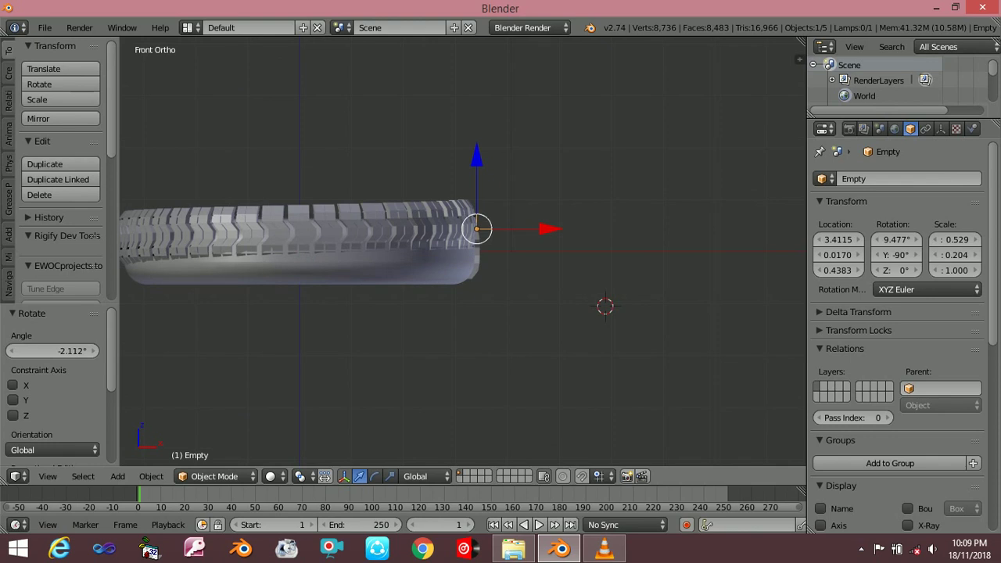
{"action": "middle_click_drag", "start_coordinate": [469, 313], "coordinate": [485, 313]}
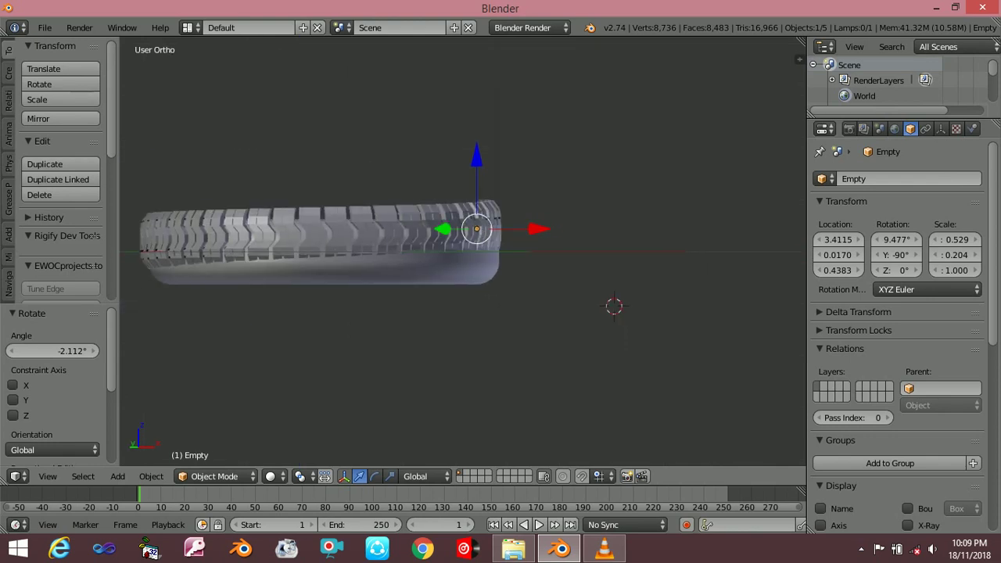
{"action": "key", "text": "KP_3"}
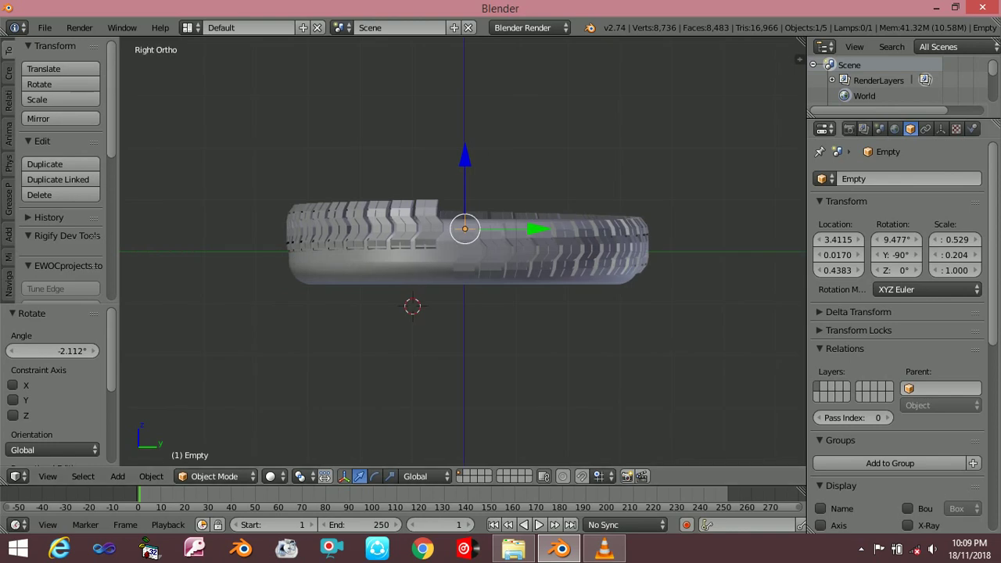
{"action": "mouse_move", "coordinate": [895, 270]}
{"action": "left_mouse_down"}
{"action": "mouse_move", "coordinate": [901, 255]}
{"action": "mouse_move", "coordinate": [890, 255]}
{"action": "left_mouse_up"}
{"action": "left_click", "coordinate": [896, 255]}
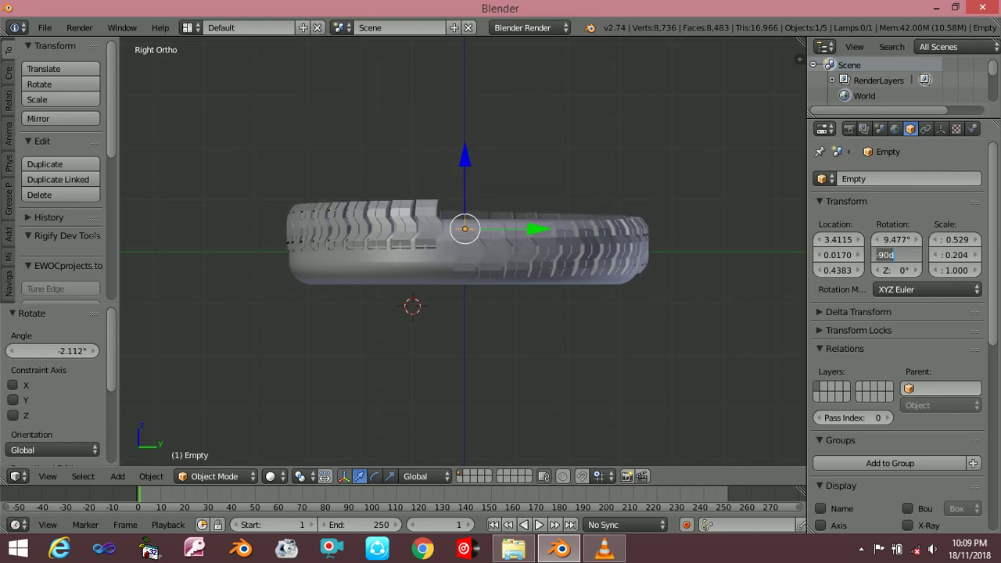
{"action": "left_click", "coordinate": [894, 255]}
{"action": "right_click", "coordinate": [548, 243]}
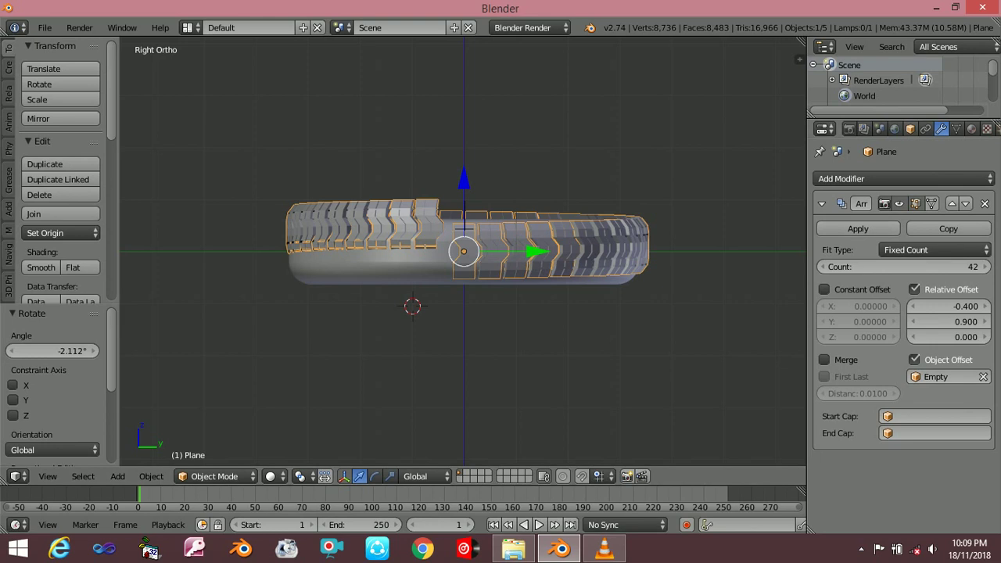
{"action": "left_click", "coordinate": [910, 129]}
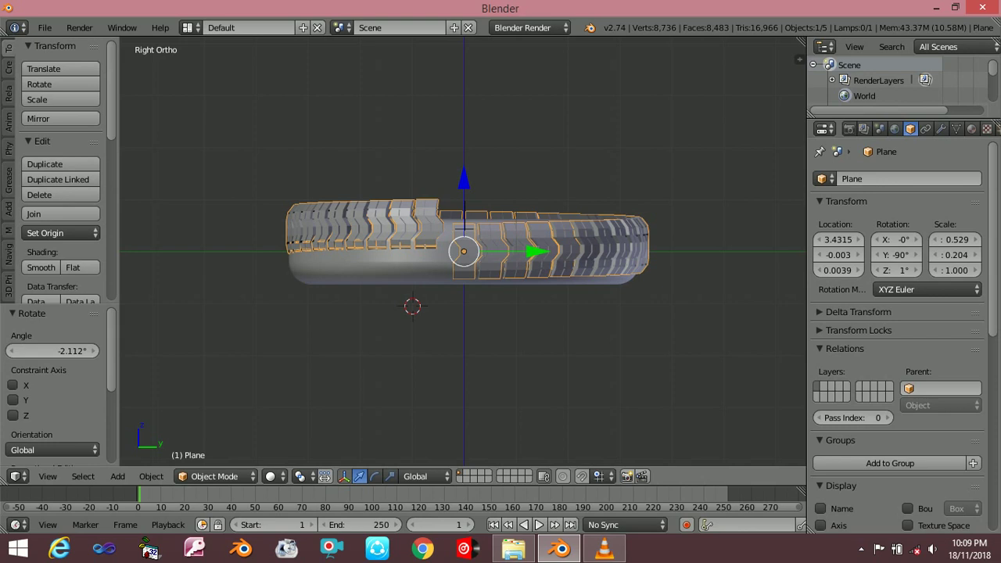
{"action": "right_click", "coordinate": [464, 229]}
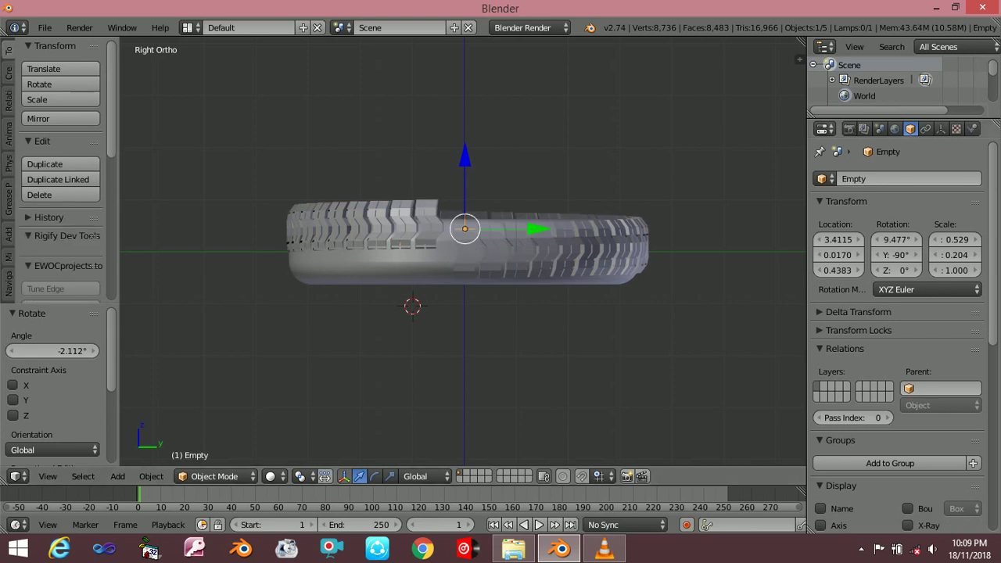
{"action": "left_click", "coordinate": [896, 254]}
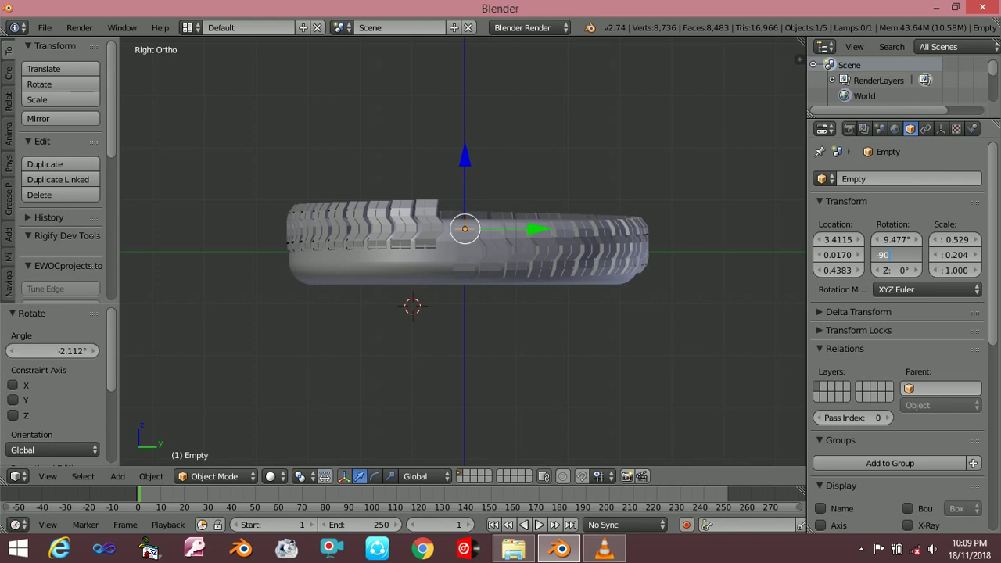
- Try Empty Y rotations of -88.9° and -87.9°, then drag it to -90.9°
{"action": "key", "text": "BackSpace"}
{"action": "type", "text": "-88"}
{"action": "type", "text": ".9"}
{"action": "key", "text": "Return"}
{"action": "left_click", "coordinate": [893, 255]}
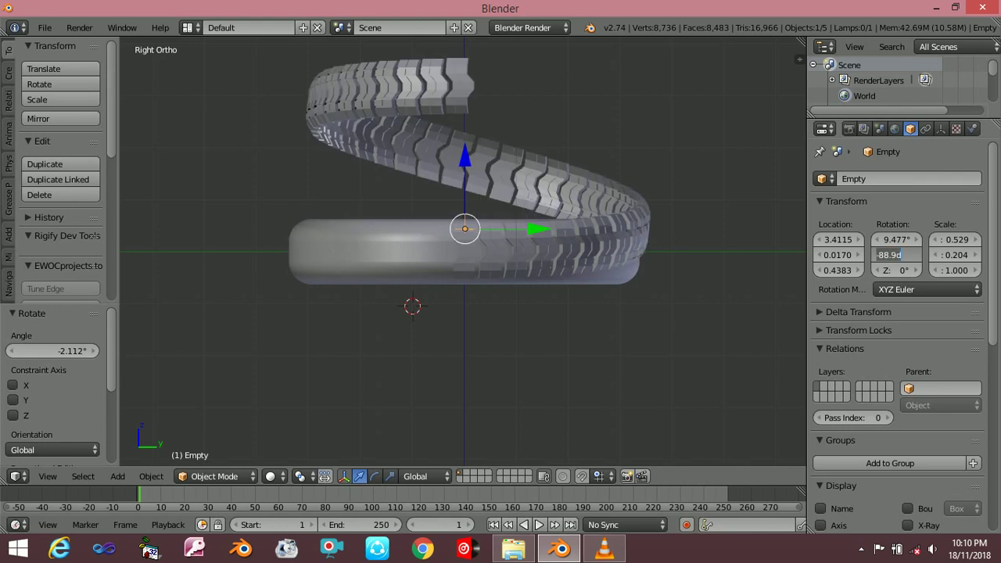
{"action": "type", "text": "-87.9"}
{"action": "key", "text": "Return"}
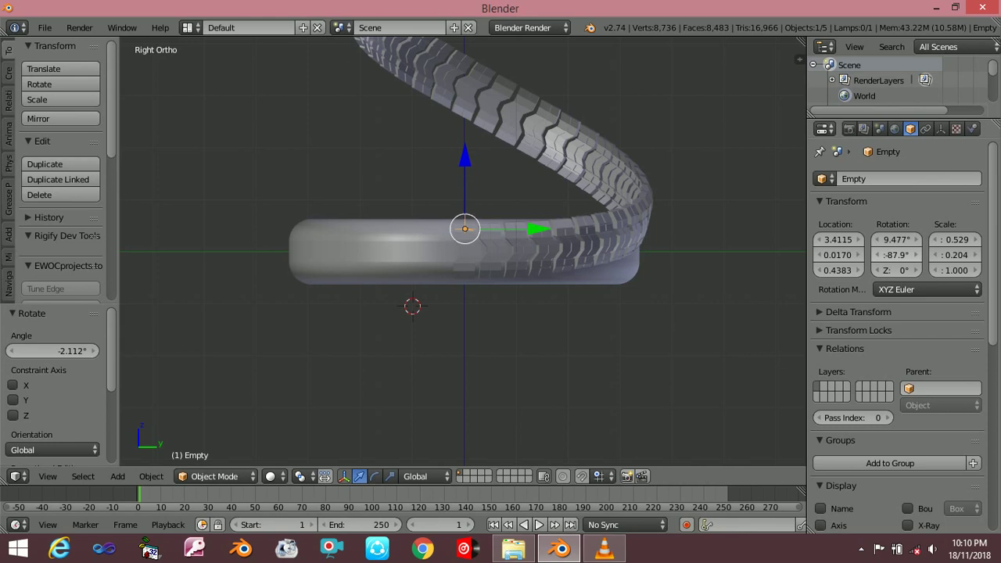
{"action": "left_click_drag", "start_coordinate": [892, 254], "coordinate": [880, 254]}
- Re-enter the Y rotation as 98.99°, then -88.88°, and step it to 89.88°
{"action": "left_click", "coordinate": [893, 254]}
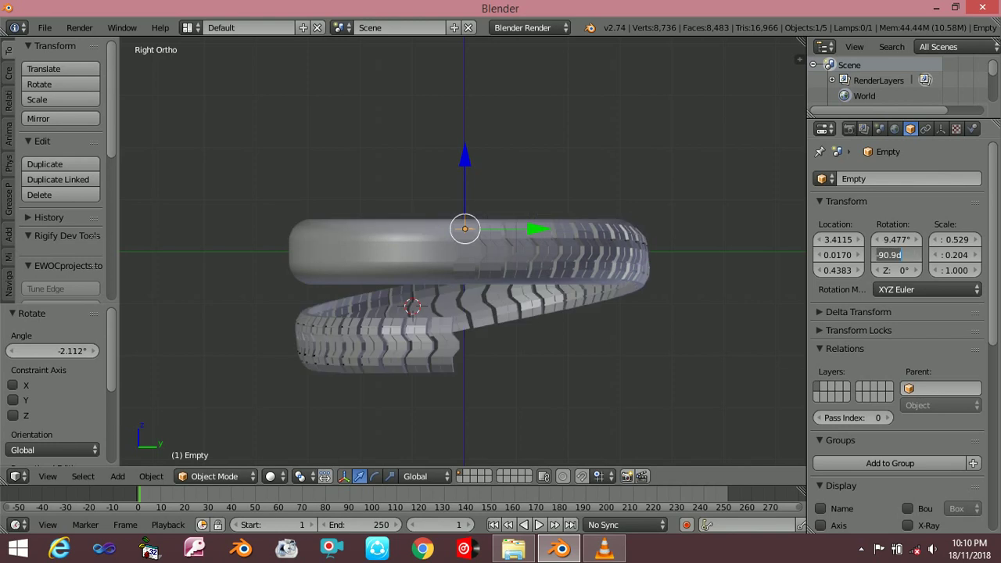
{"action": "key", "text": "BackSpace"}
{"action": "key", "text": "BackSpace"}
{"action": "key", "text": "BackSpace"}
{"action": "key", "text": "BackSpace"}
{"action": "type", "text": "8."}
{"action": "type", "text": "99"}
{"action": "key", "text": "Return"}
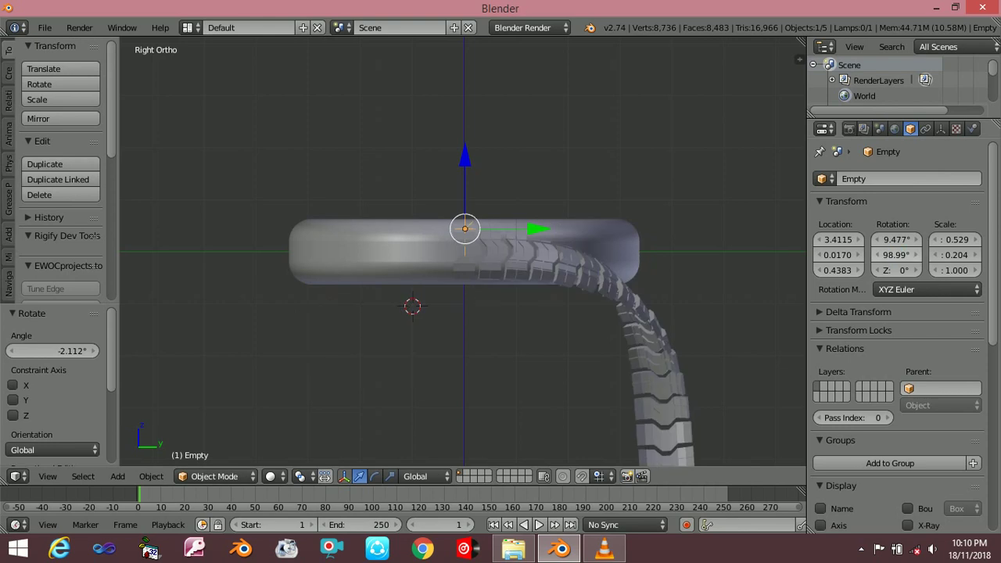
{"action": "left_click", "coordinate": [898, 254]}
{"action": "key", "text": "BackSpace"}
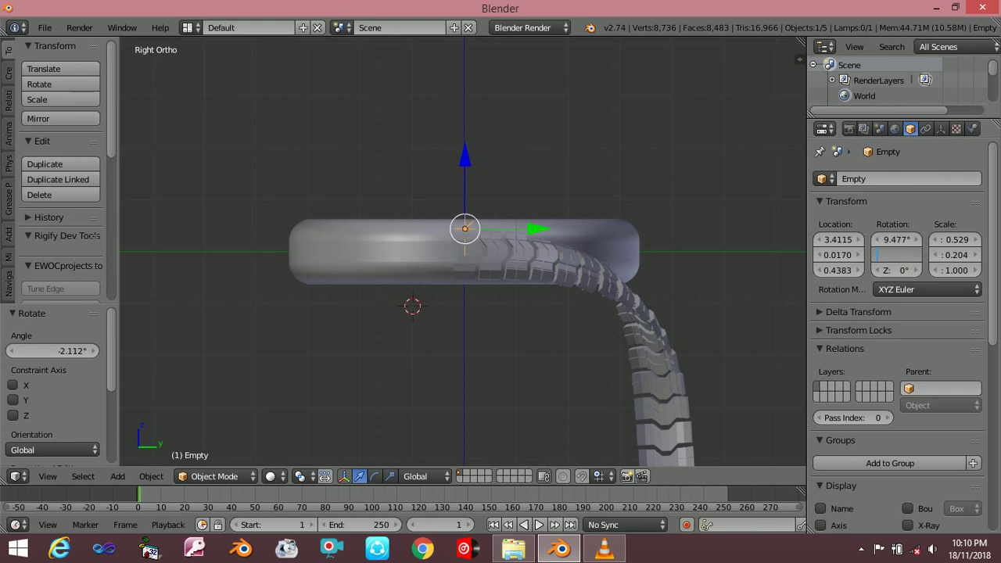
{"action": "type", "text": "-88"}
{"action": "type", "text": ".88"}
{"action": "key", "text": "Return"}
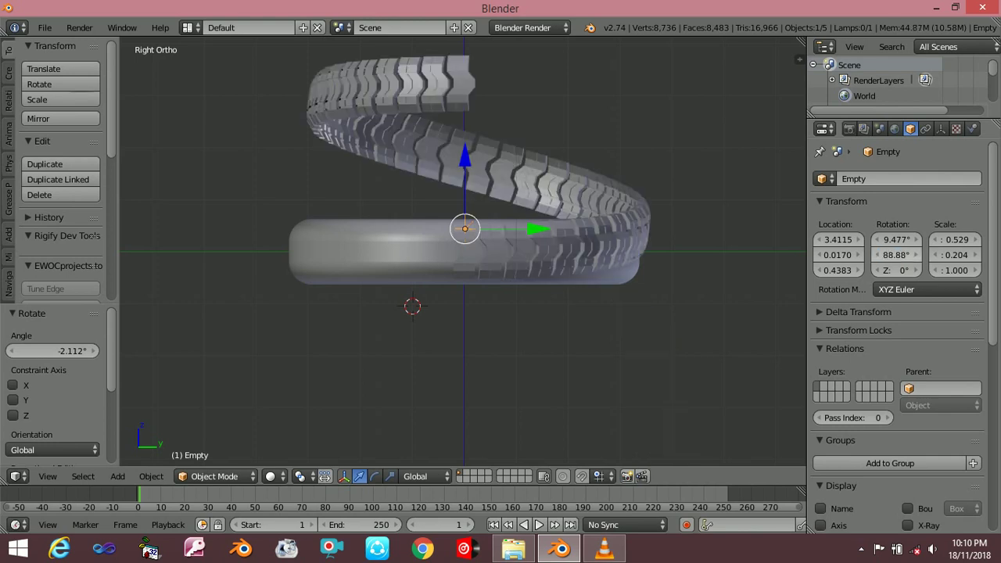
{"action": "left_click", "coordinate": [876, 255]}
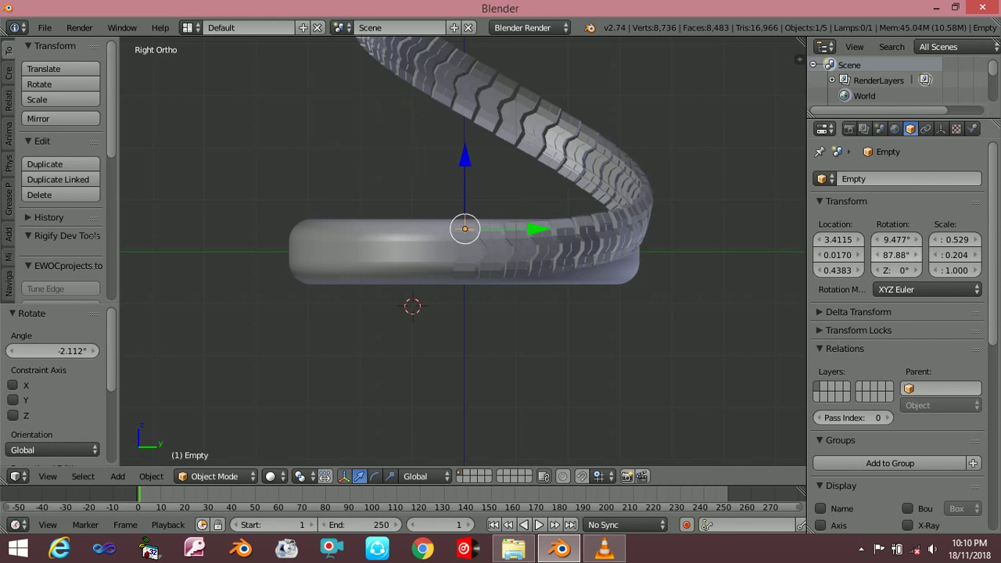
{"action": "left_click", "coordinate": [917, 255]}
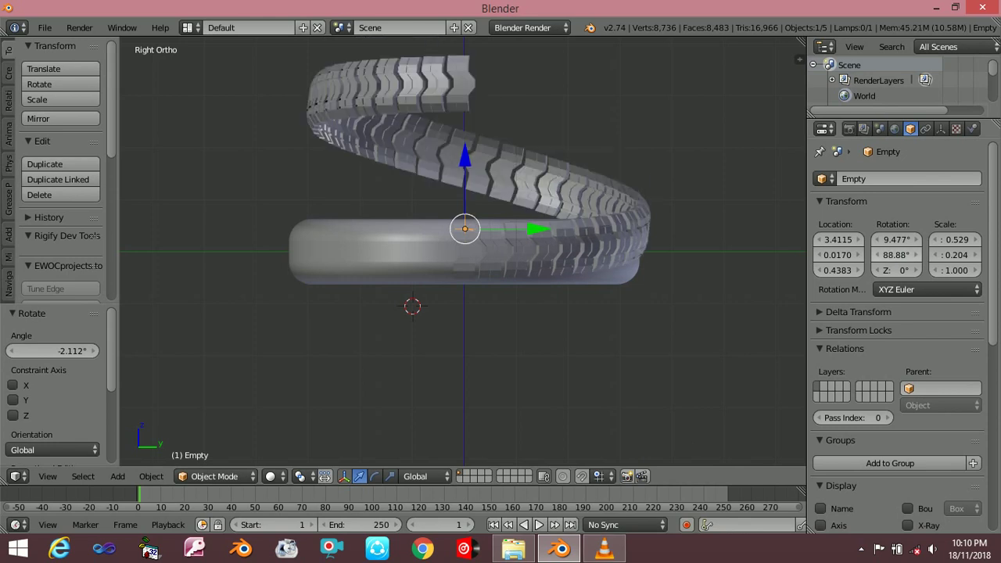
{"action": "left_click", "coordinate": [918, 255]}
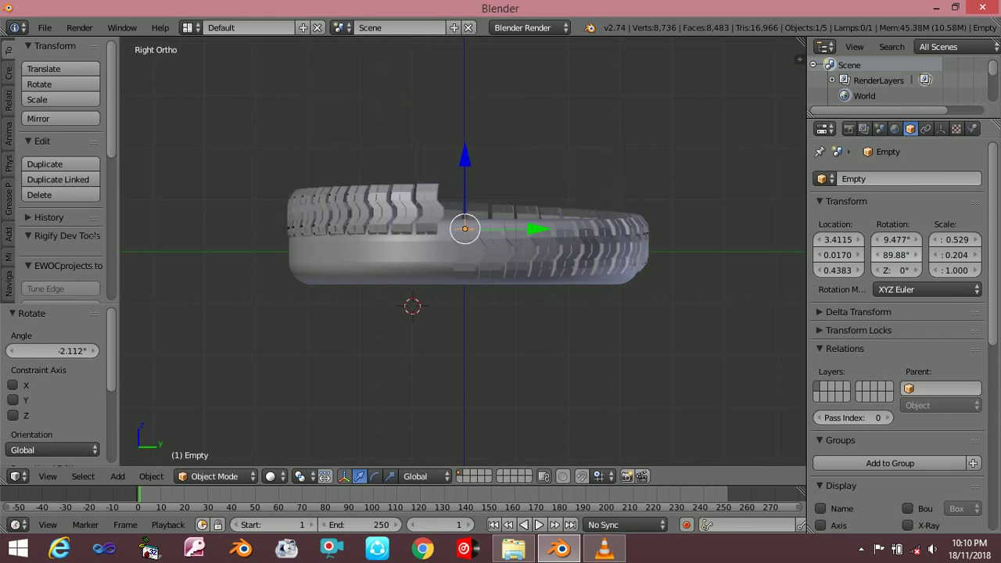
- Set the Empty's Y rotation to -90.8°, then trim it to -90.1°
{"action": "double_click", "coordinate": [895, 255]}
{"action": "type", "text": "-89.88d"}
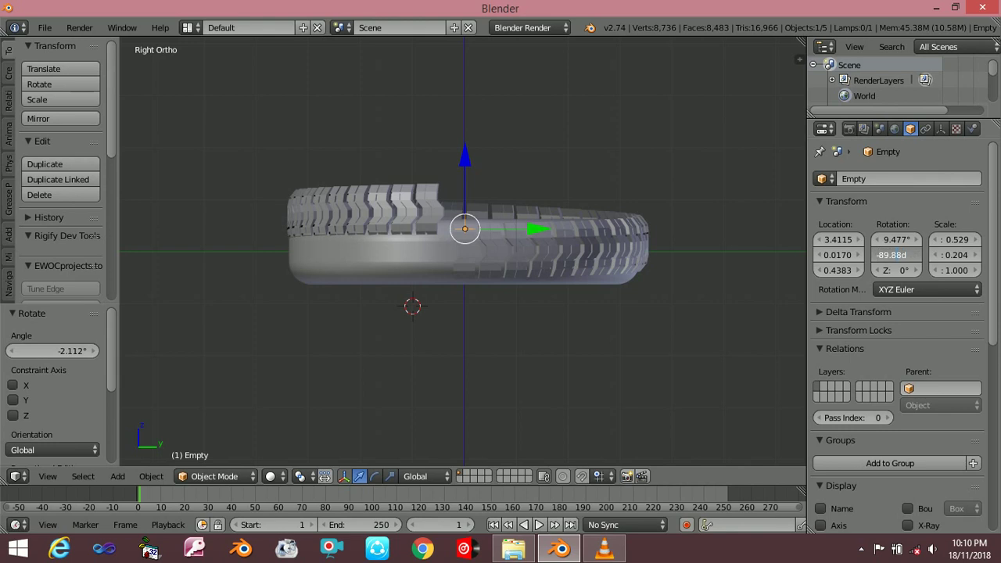
{"action": "key", "text": "BackSpace"}
{"action": "key", "text": "BackSpace"}
{"action": "type", "text": "90"}
{"action": "type", "text": "."}
{"action": "key", "text": "Return"}
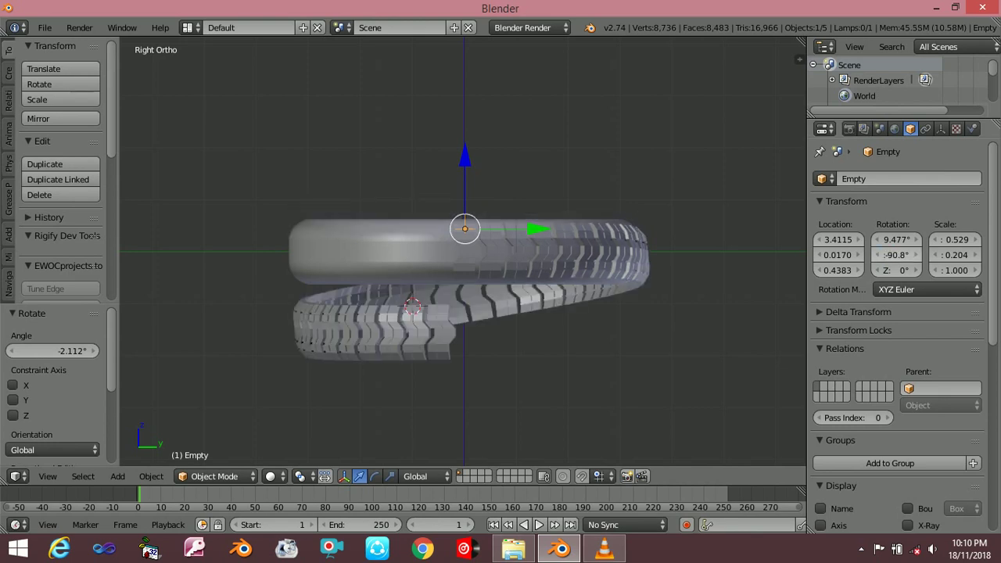
{"action": "left_click", "coordinate": [896, 254]}
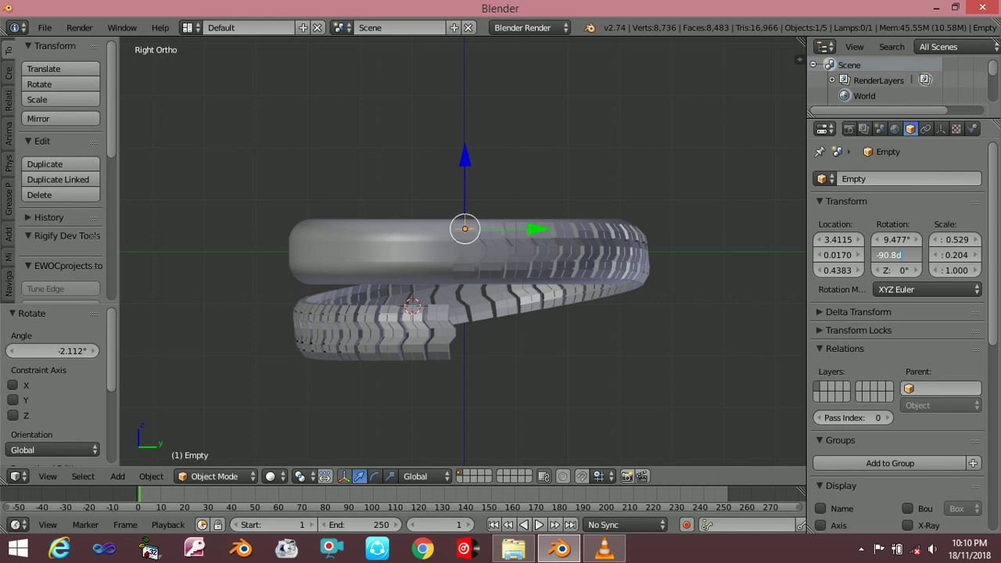
{"action": "key", "text": "BackSpace"}
{"action": "key", "text": "BackSpace"}
{"action": "key", "text": "Return"}
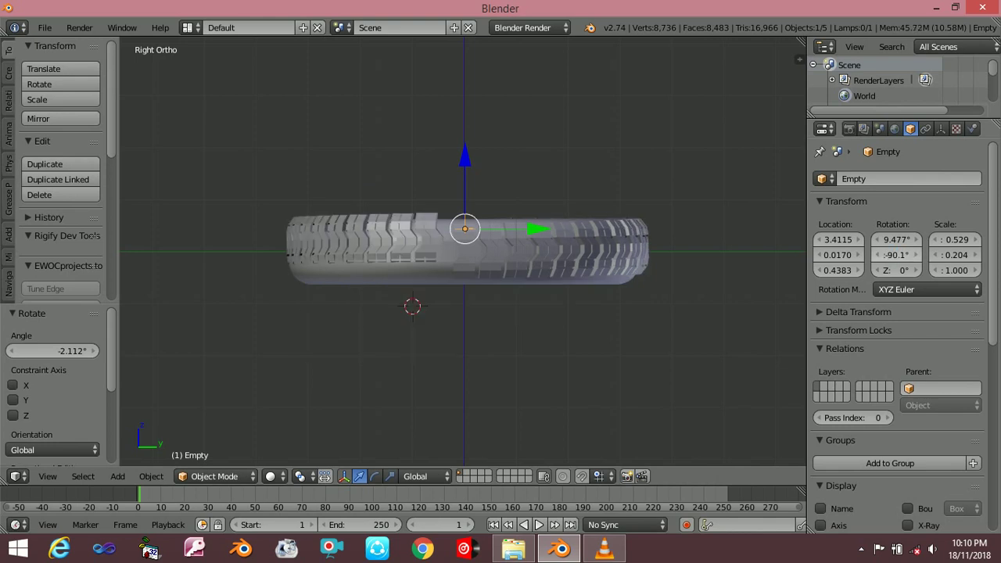
- Refine the Empty's Y rotation to -90.2°, then settle on -90.16°
{"action": "left_click", "coordinate": [896, 254]}
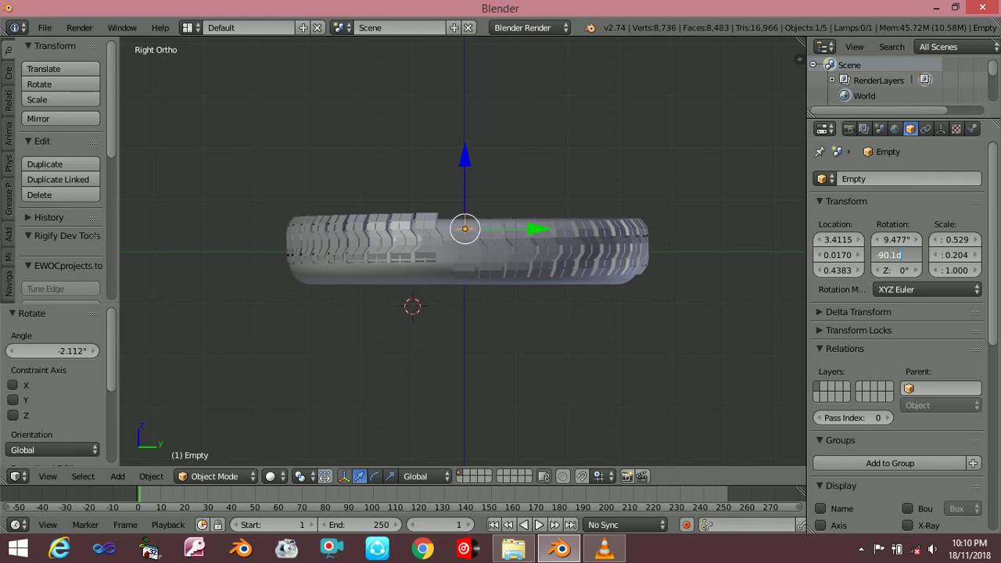
{"action": "key", "text": "BackSpace"}
{"action": "key", "text": "BackSpace"}
{"action": "type", "text": "2"}
{"action": "key", "text": "Return"}
{"action": "left_click", "coordinate": [896, 254]}
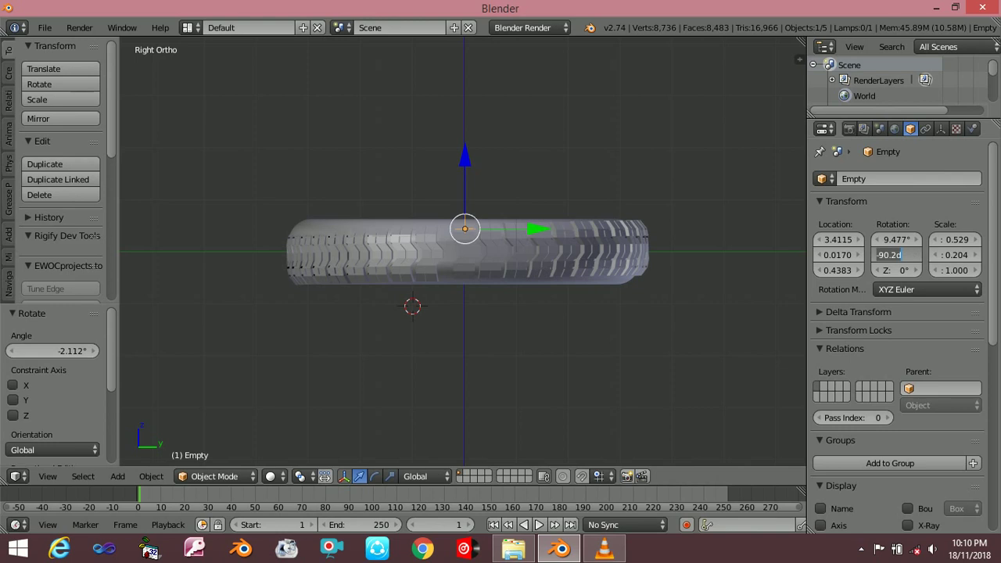
{"action": "key", "text": "BackSpace"}
{"action": "type", "text": "160"}
{"action": "key", "text": "Return"}
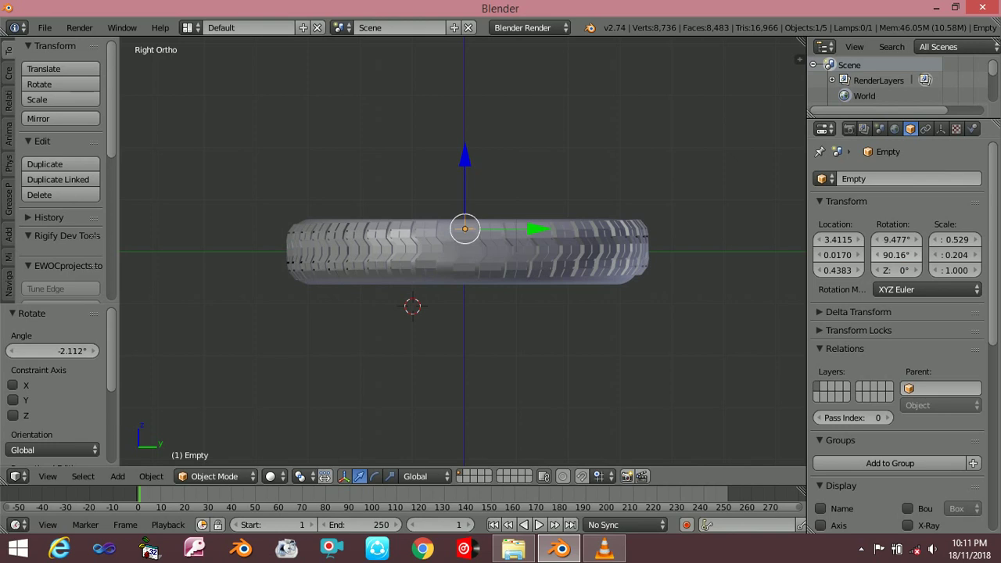
{"action": "key", "text": "KP_Add"}
{"action": "key", "text": "KP_Add"}
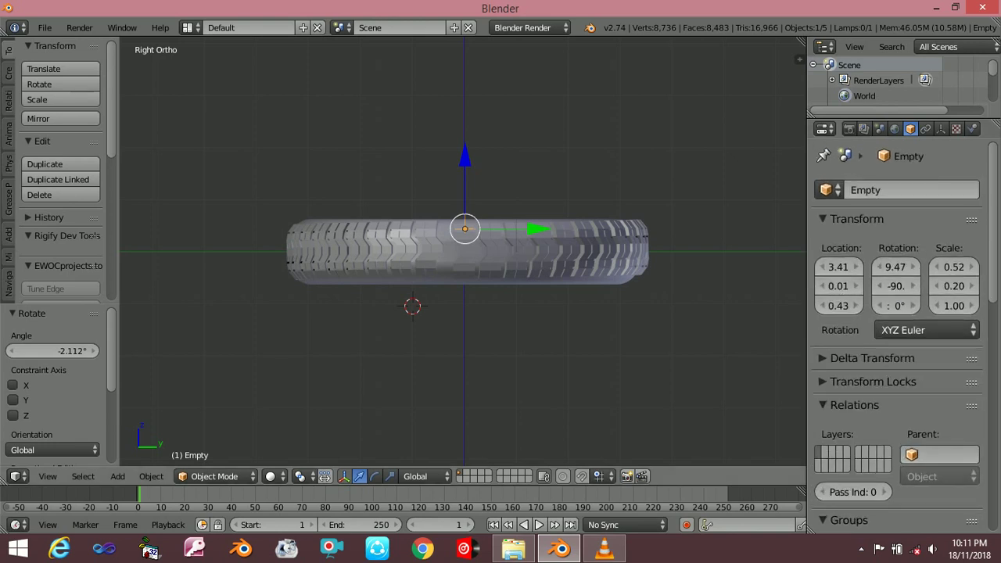
- Preview the tire with rendered shading and edit the Empty's Y rotation digits
{"action": "scroll", "coordinate": [706, 296], "scroll_direction": "up", "scroll_amount": 2}
{"action": "scroll", "coordinate": [705, 297], "scroll_direction": "up", "scroll_amount": 1}
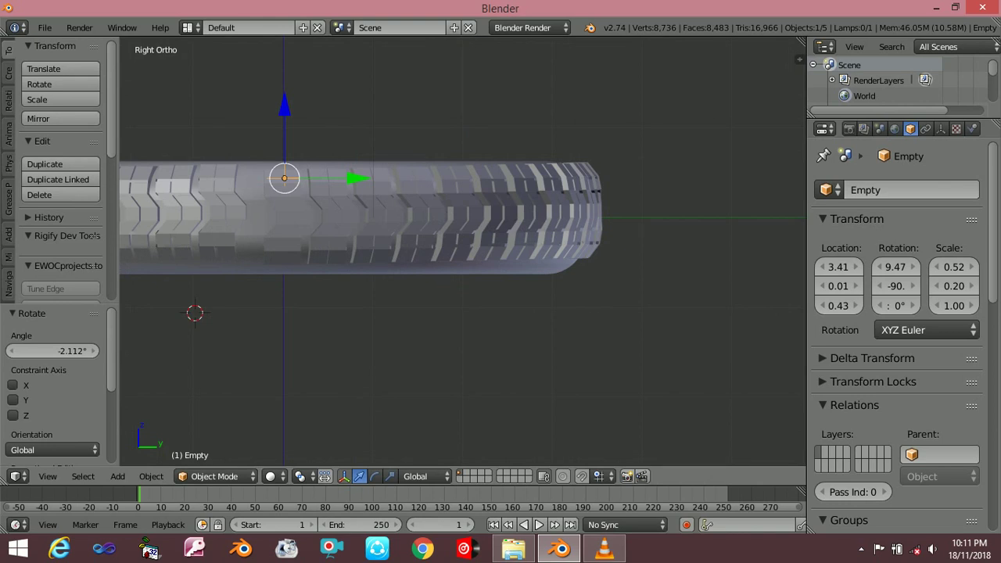
{"action": "key", "text": "shift+z"}
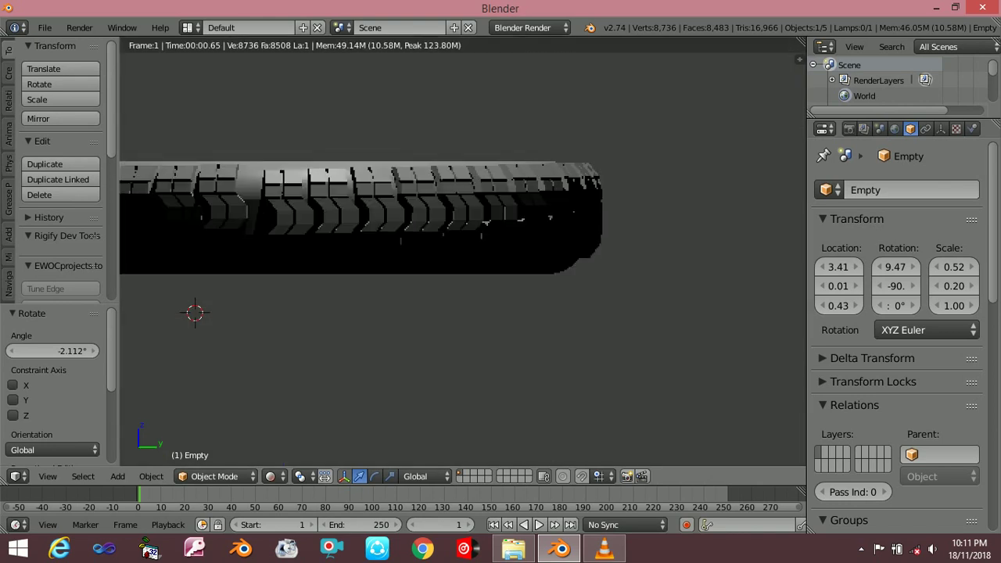
{"action": "left_click", "coordinate": [898, 286]}
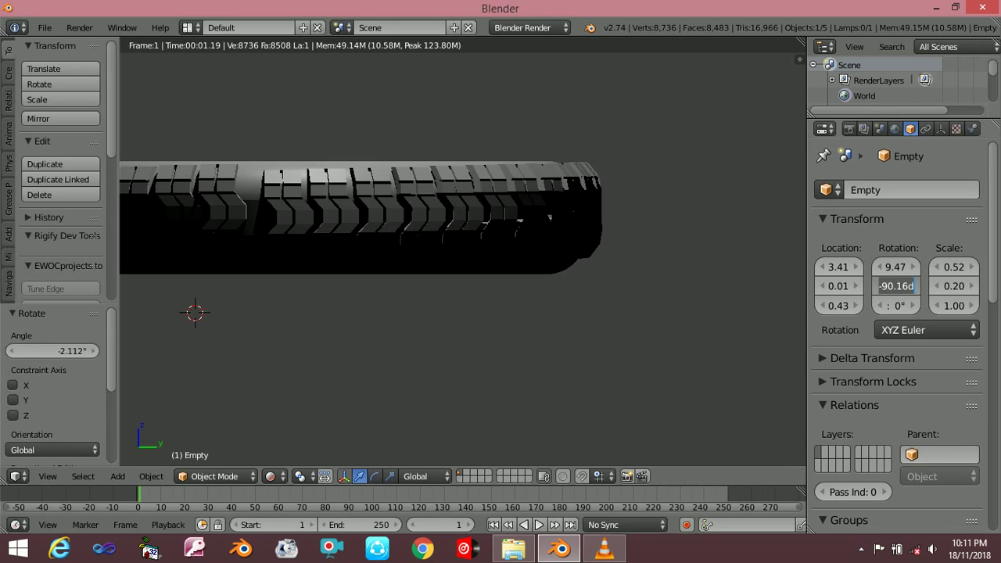
{"action": "left_click", "coordinate": [910, 286]}
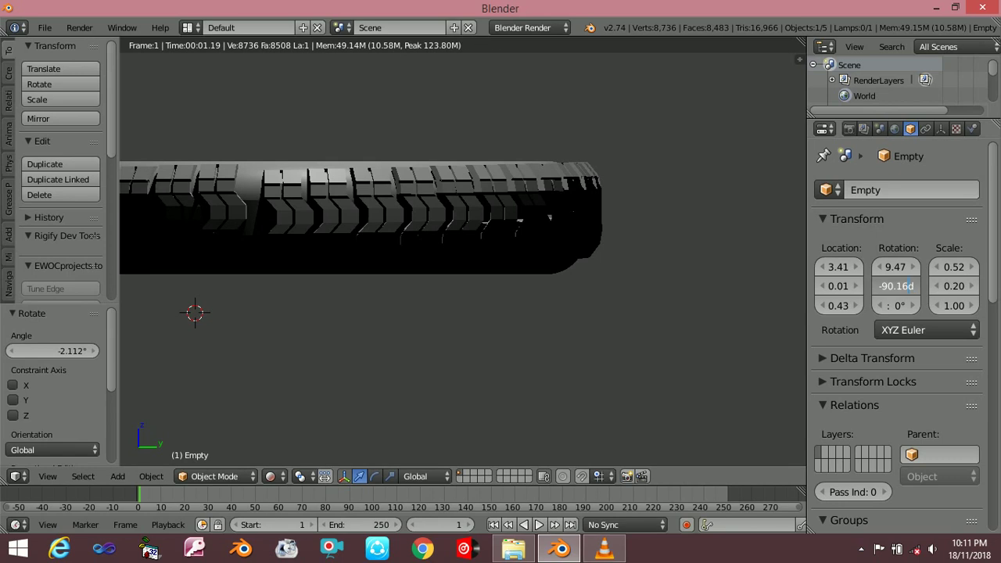
{"action": "key", "text": "BackSpace"}
{"action": "type", "text": "66"}
{"action": "key", "text": "Return"}
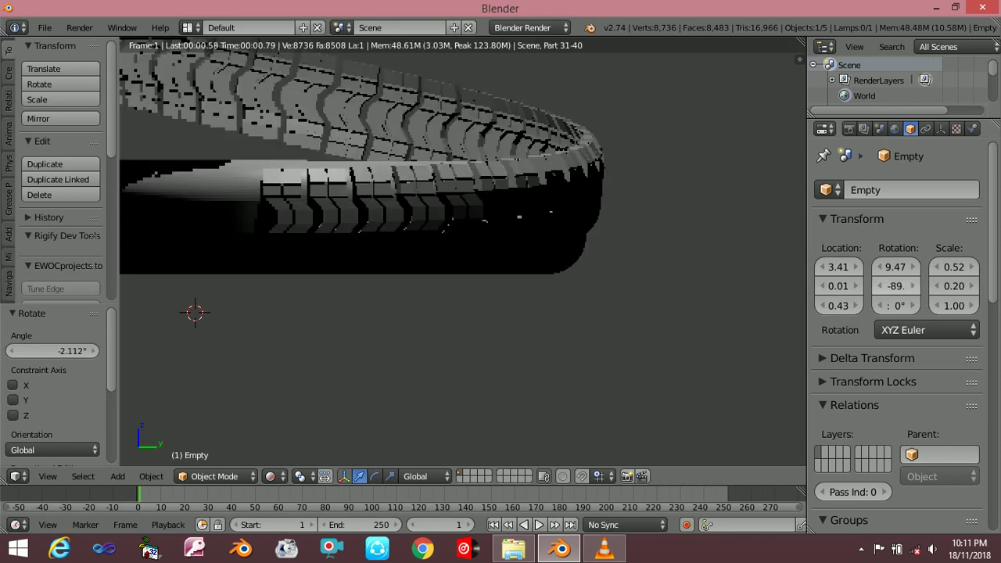
- Re-enter the Empty's Y rotation as -89.177°, then settle on -90.1°
{"action": "left_click", "coordinate": [895, 286]}
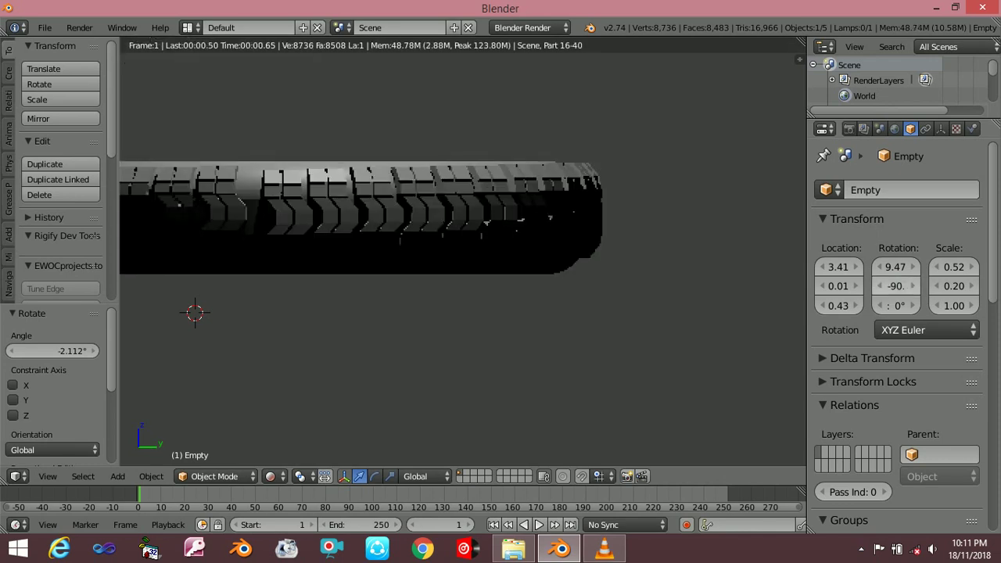
{"action": "type", "text": "-89.1"}
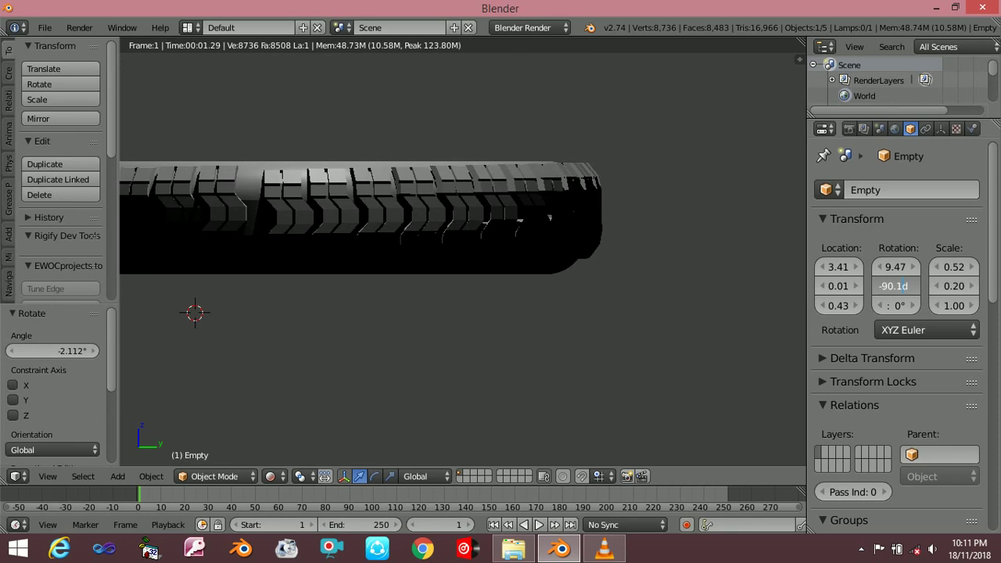
{"action": "type", "text": "77d"}
{"action": "key", "text": "Return"}
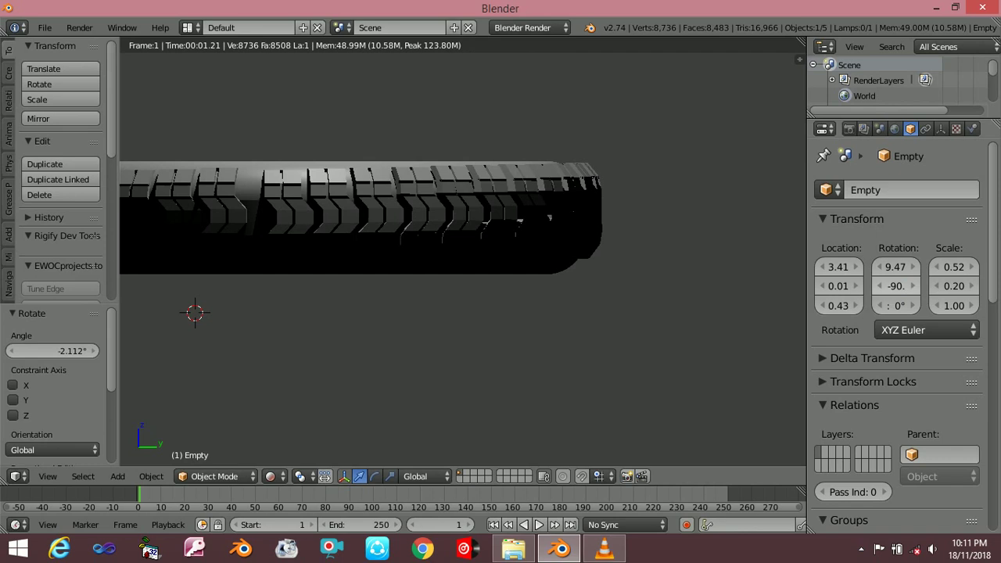
{"action": "left_click", "coordinate": [895, 286]}
{"action": "type", "text": "-90.1"}
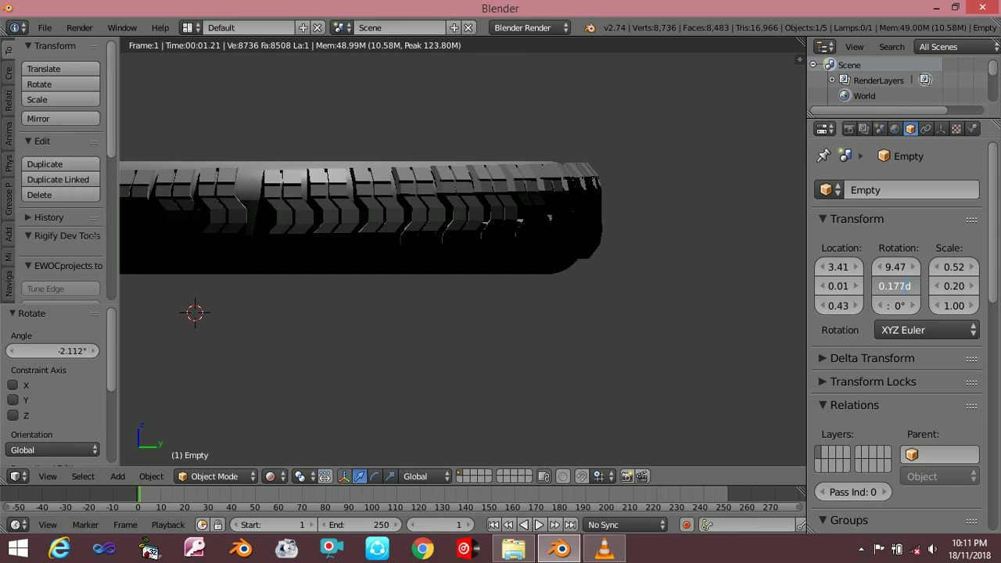
{"action": "key", "text": "Return"}
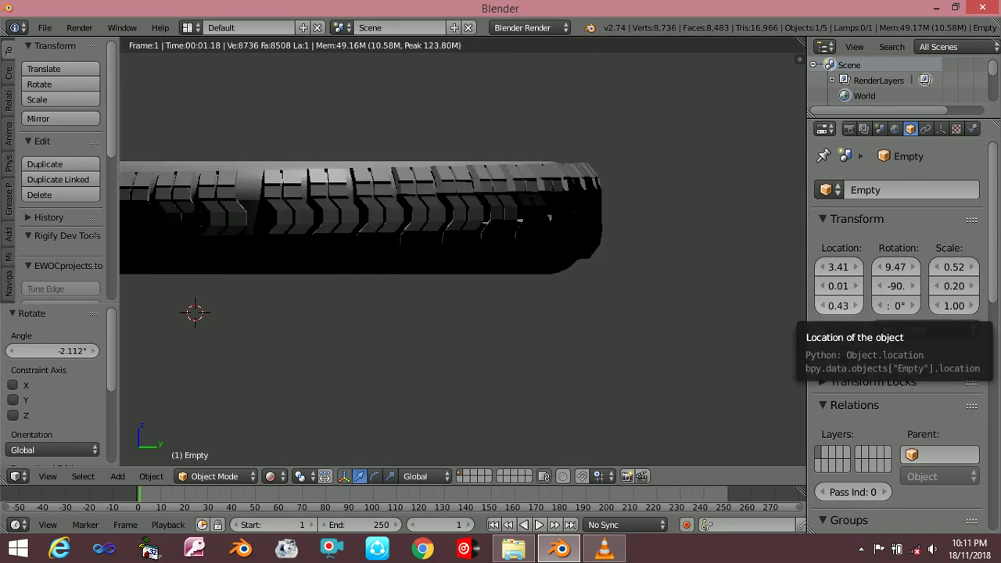
- Nudge the tire's height, turn it 1° about Z, and view it solid from the top
{"action": "left_click_drag", "start_coordinate": [839, 305], "coordinate": [834, 305]}
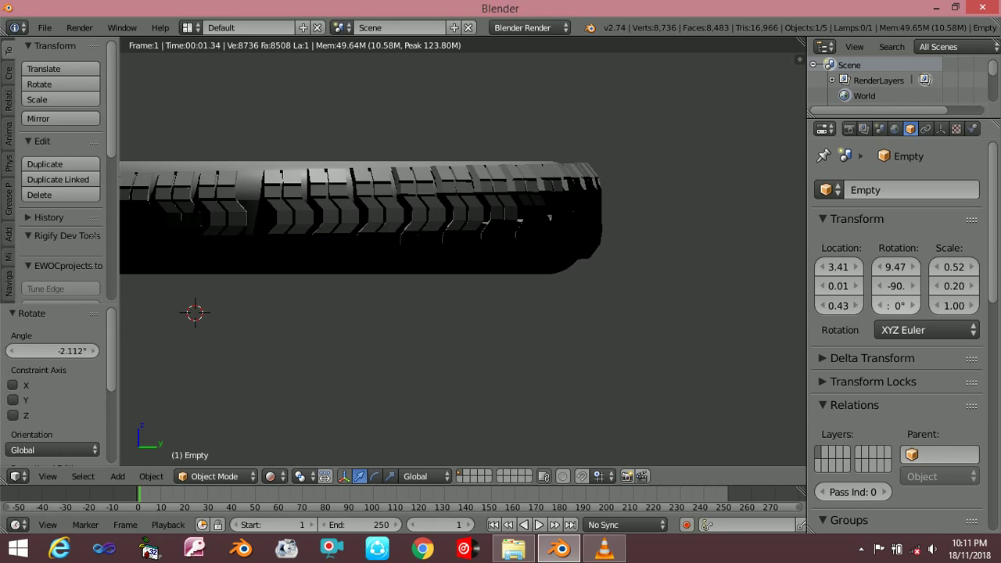
{"action": "left_click_drag", "start_coordinate": [896, 305], "coordinate": [901, 305]}
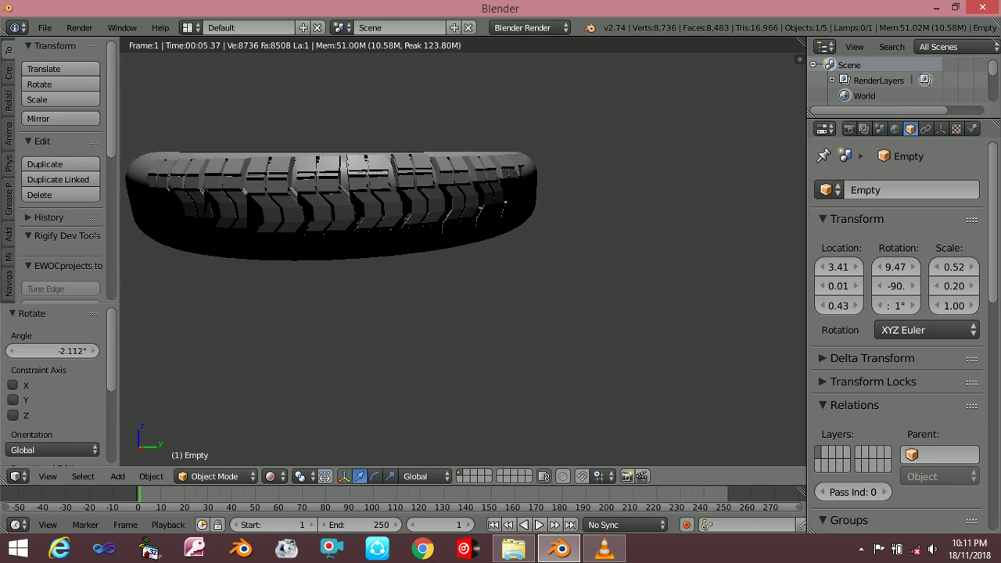
{"action": "key", "text": "shift+z"}
{"action": "key", "text": "KP_7"}
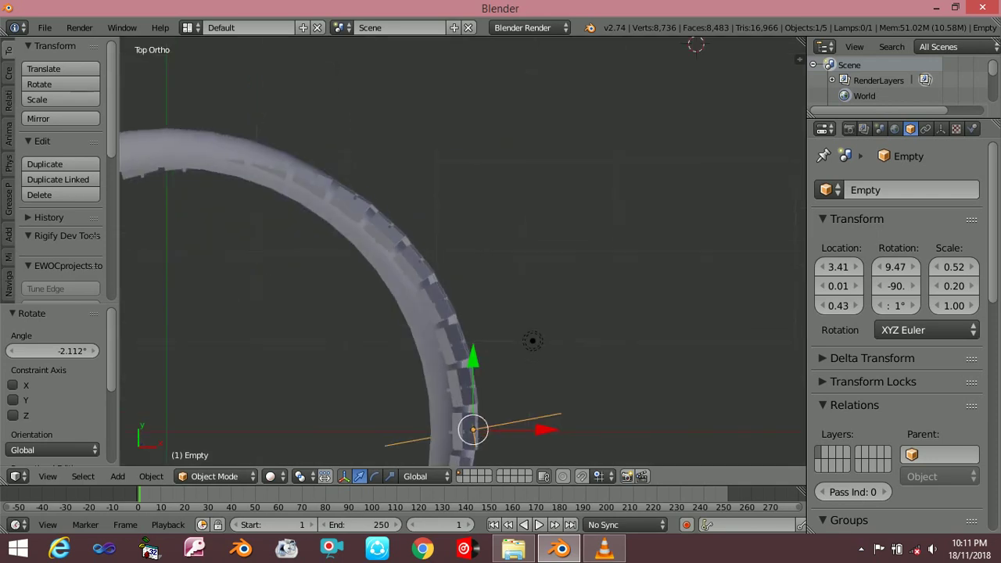
- Frame the whole tire ring and nudge the Empty's Y location up to 0.05
{"action": "key", "text": "Home"}
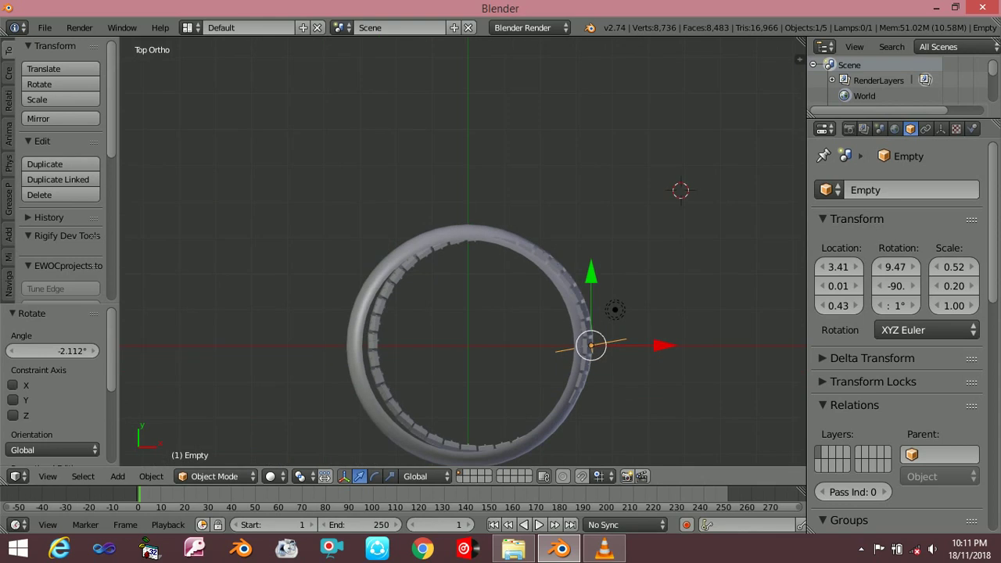
{"action": "left_click", "coordinate": [858, 286]}
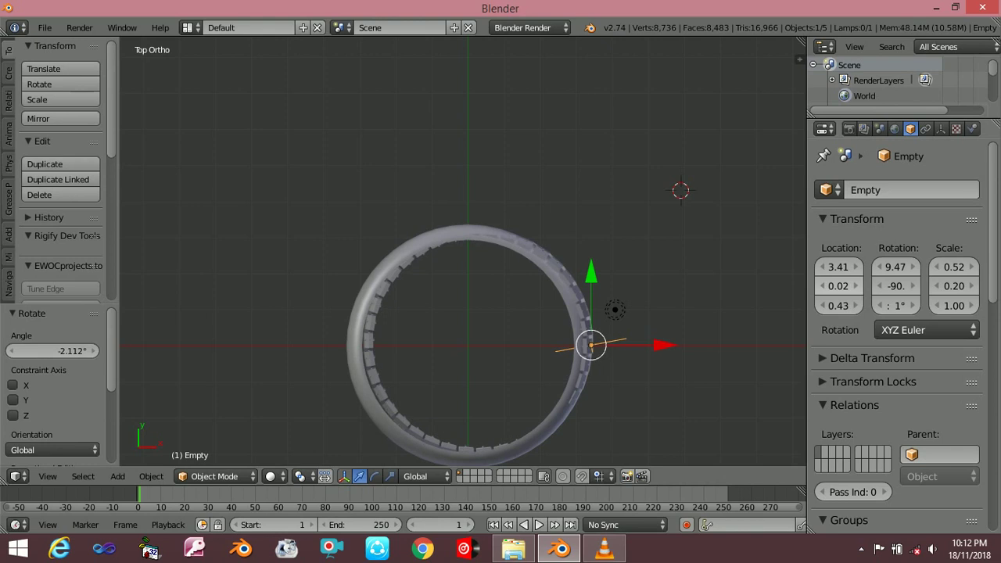
{"action": "left_click", "coordinate": [858, 287]}
{"action": "left_click", "coordinate": [858, 287]}
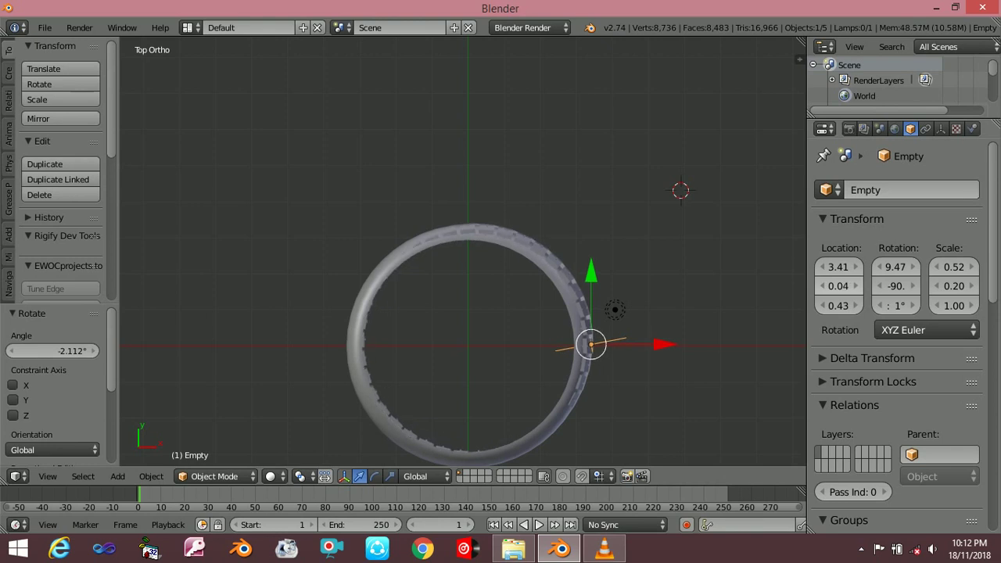
{"action": "left_click", "coordinate": [858, 287]}
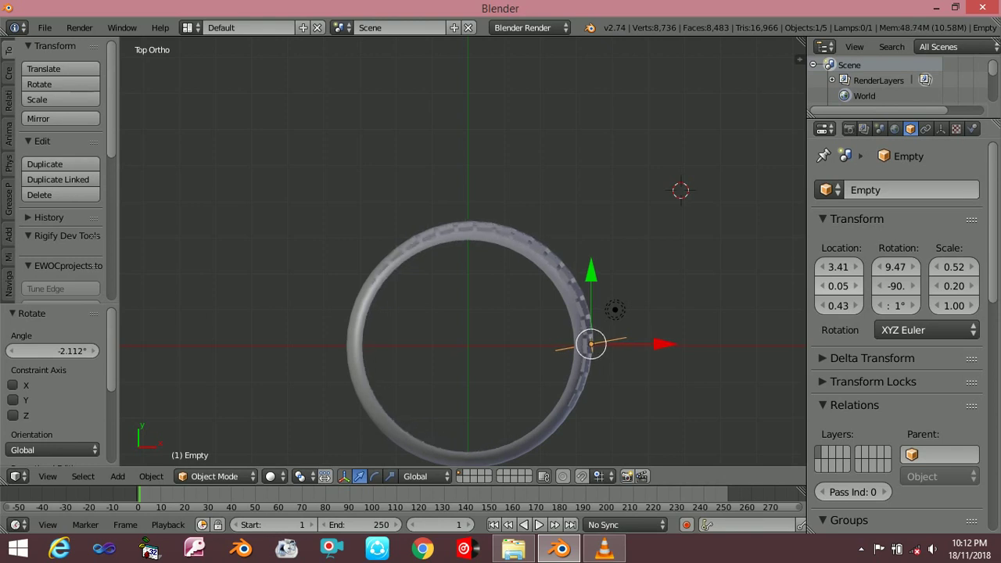
- Step the Empty's X location to 3.39 and its Y location to 0.07
{"action": "left_click", "coordinate": [858, 267]}
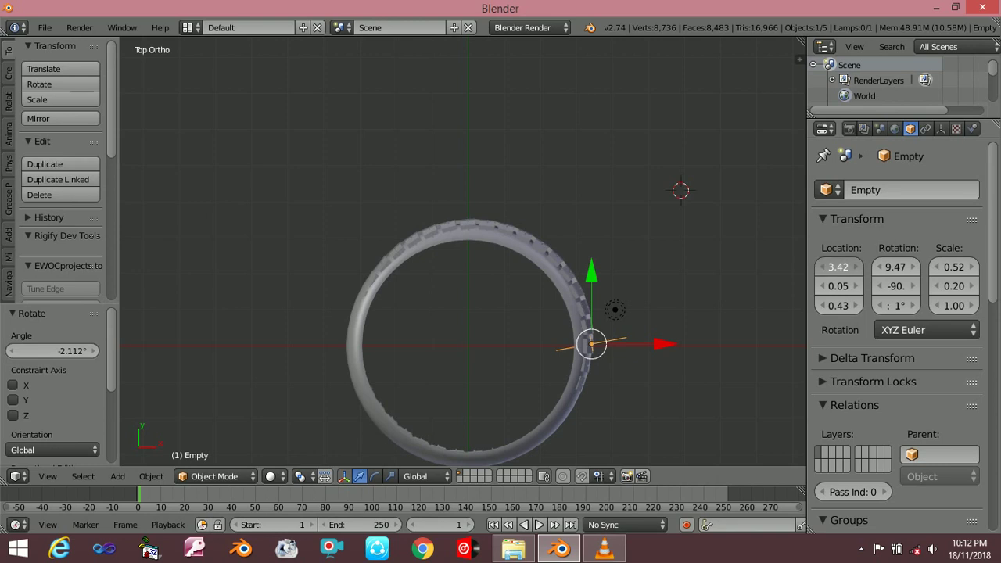
{"action": "left_click", "coordinate": [820, 267]}
{"action": "left_click", "coordinate": [820, 266]}
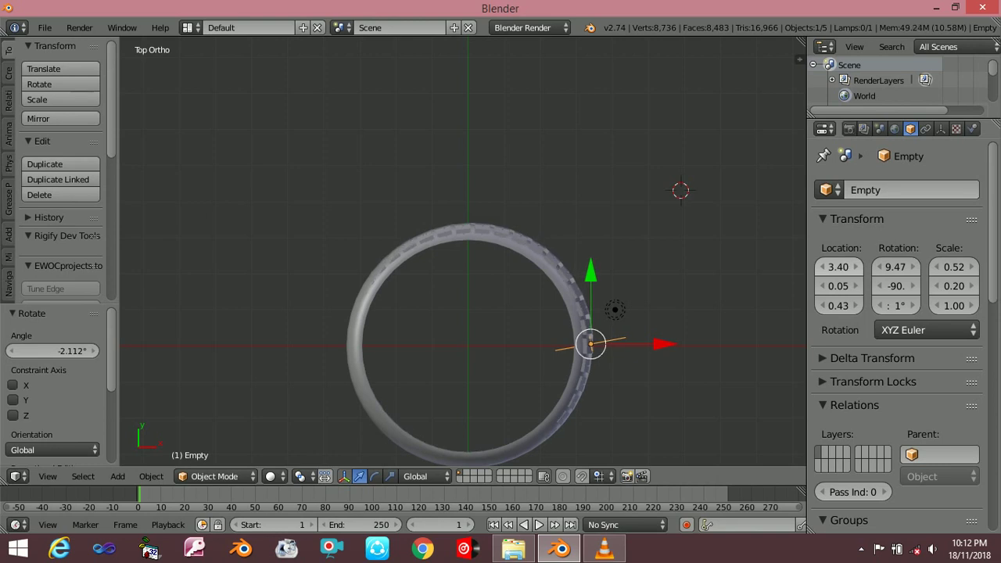
{"action": "left_click", "coordinate": [820, 267]}
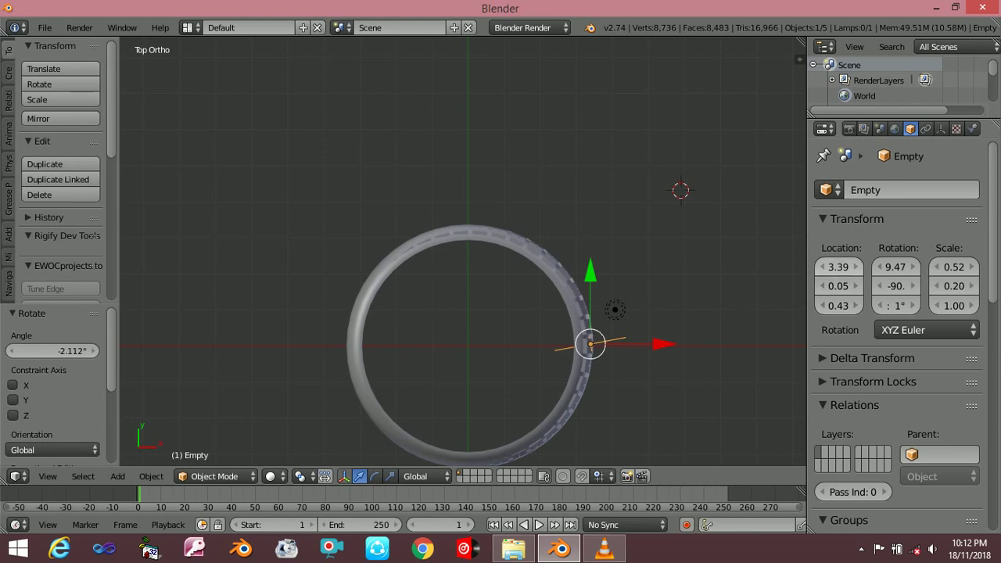
{"action": "left_click", "coordinate": [820, 267]}
{"action": "left_click", "coordinate": [856, 267]}
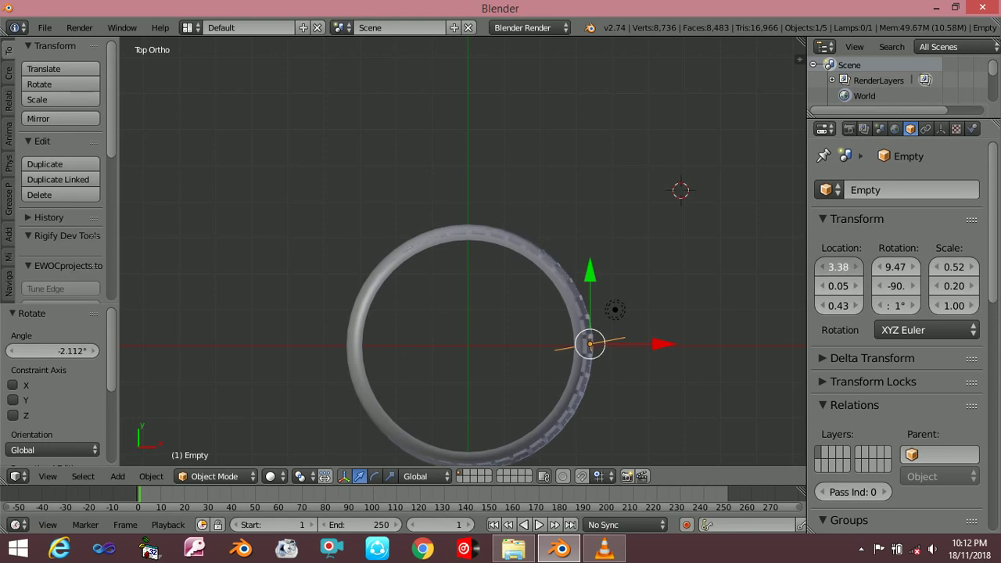
{"action": "left_click", "coordinate": [856, 286]}
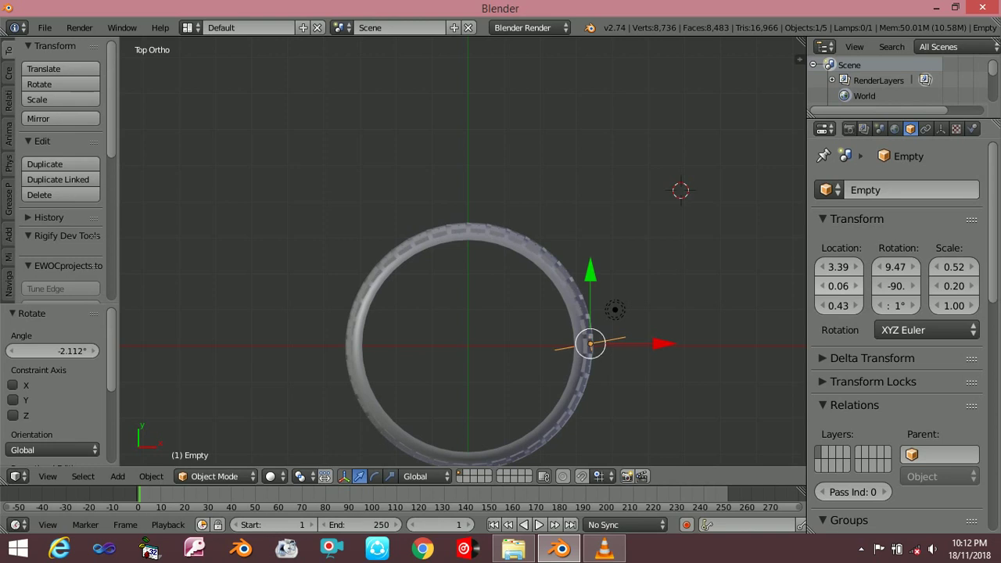
{"action": "left_click", "coordinate": [855, 286]}
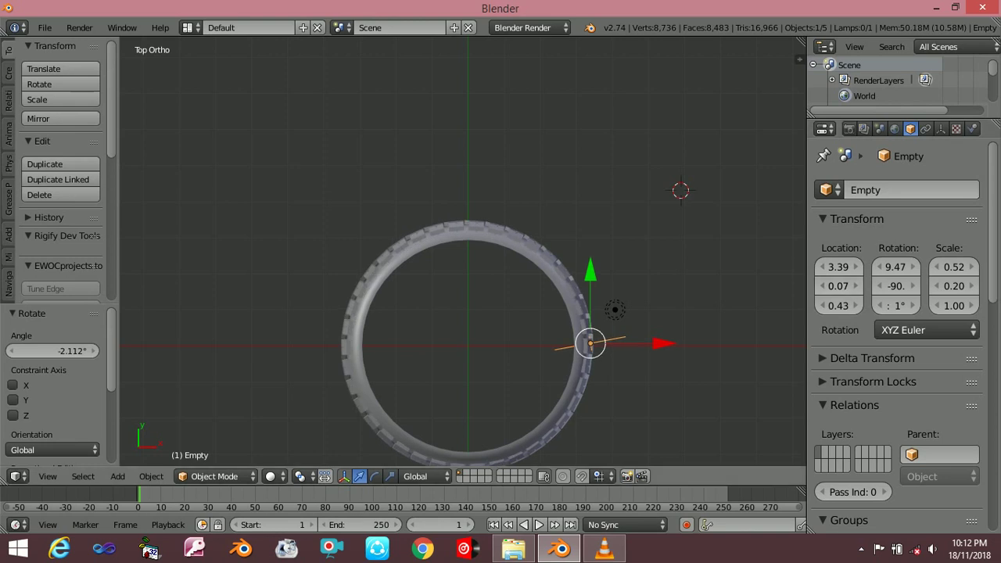
- Check the tire in camera and front views, then orbit around it from above and below
{"action": "key", "text": "KP_0"}
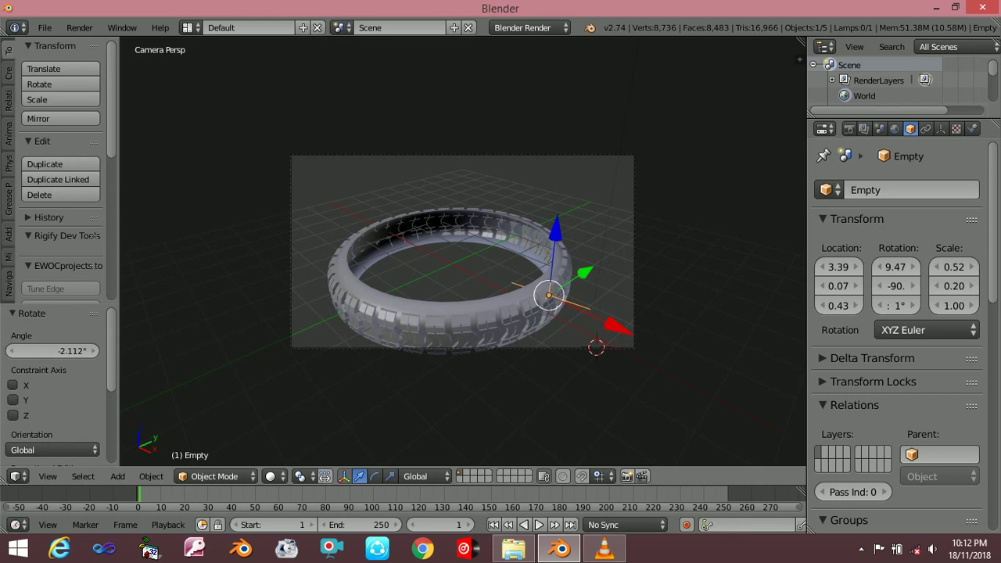
{"action": "key", "text": "KP_1"}
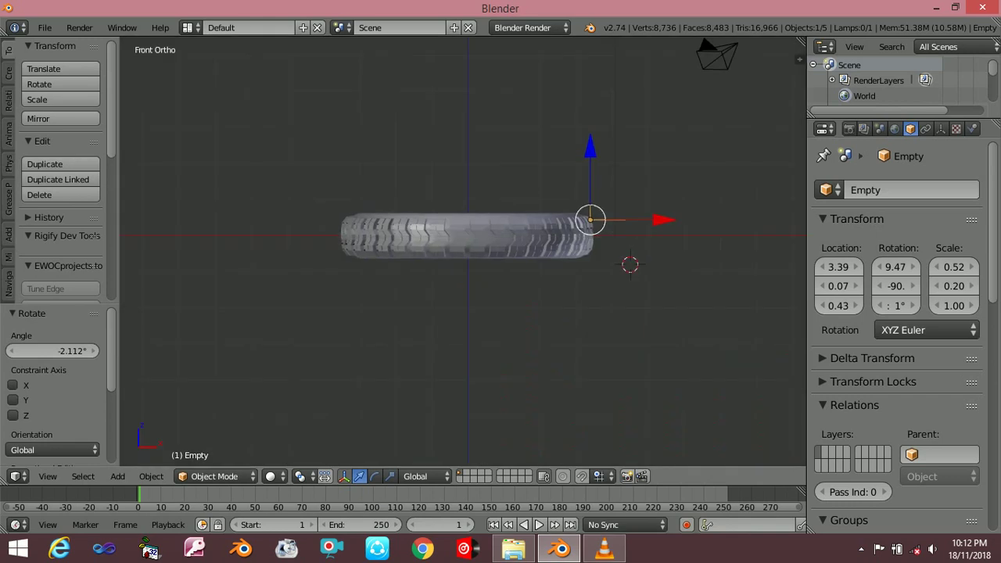
{"action": "scroll", "coordinate": [543, 309], "scroll_direction": "up", "scroll_amount": 2}
{"action": "scroll", "coordinate": [543, 309], "scroll_direction": "up", "scroll_amount": 1}
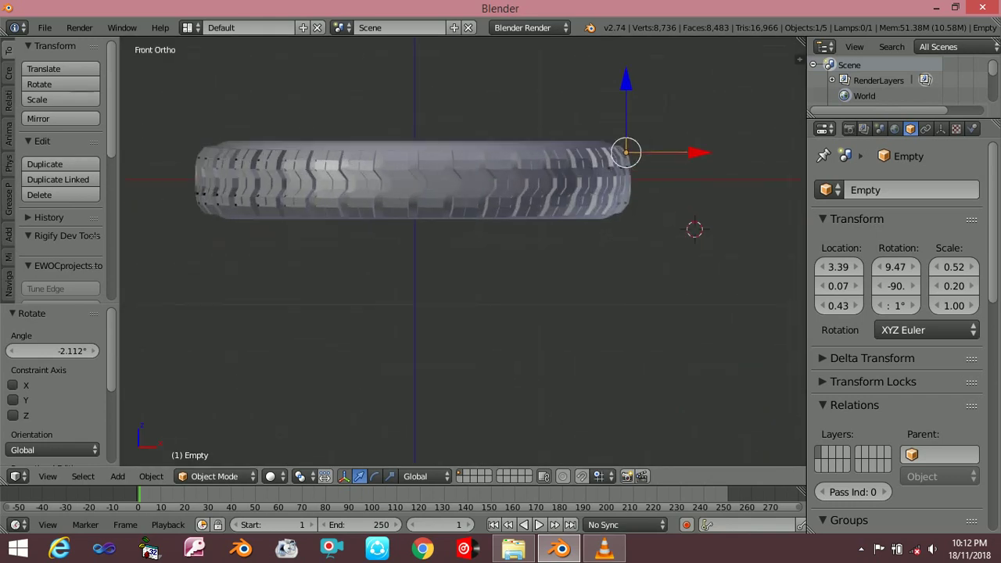
{"action": "middle_click_drag", "start_coordinate": [462, 250], "coordinate": [501, 281]}
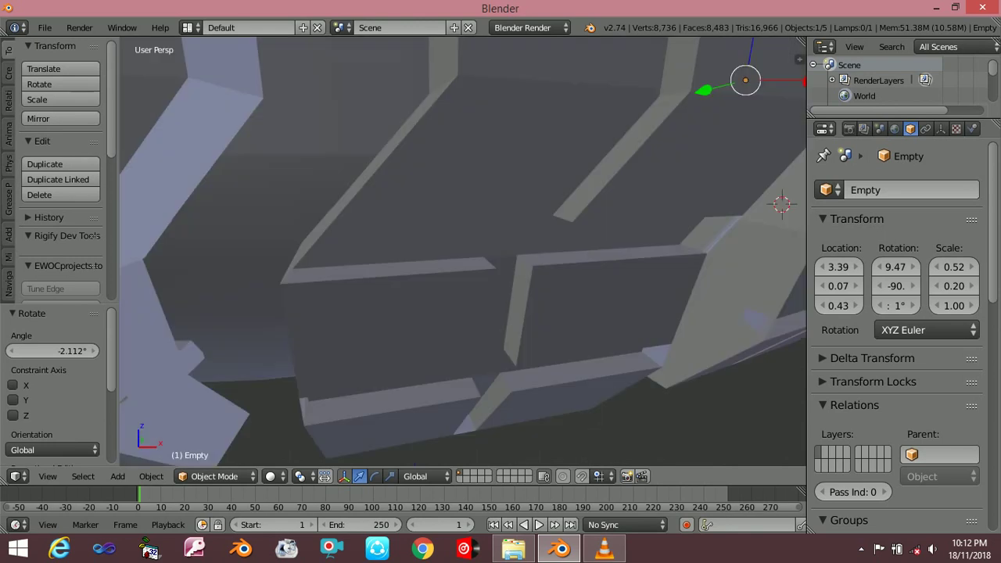
{"action": "key", "text": "Home"}
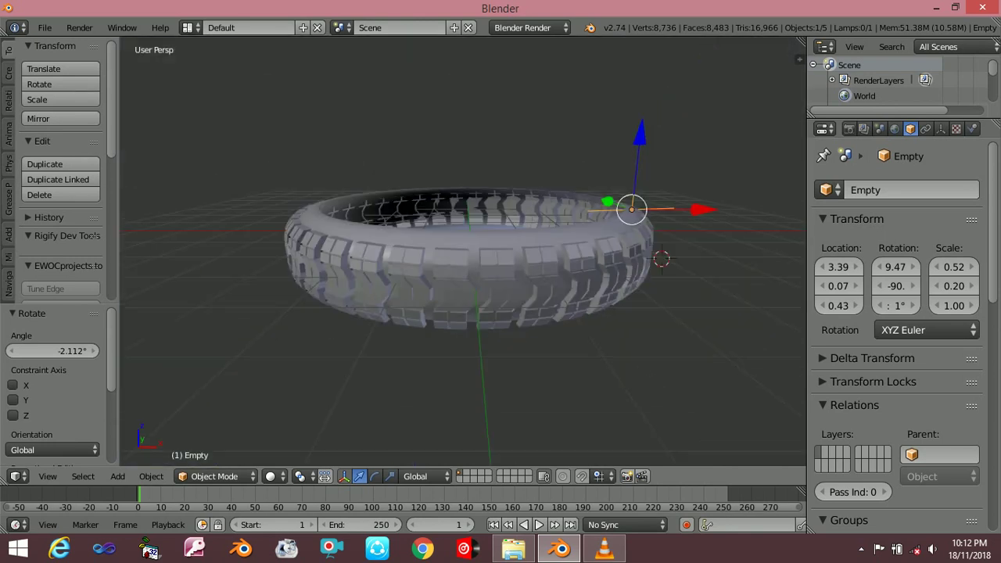
{"action": "middle_click_drag", "start_coordinate": [461, 235], "coordinate": [461, 375]}
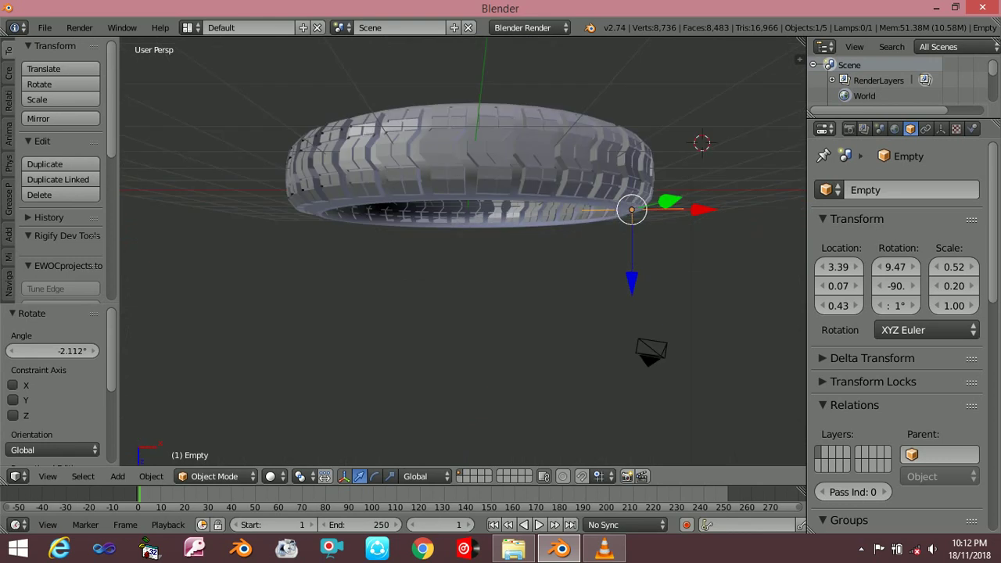
{"action": "middle_click_drag", "start_coordinate": [461, 235], "coordinate": [461, 266]}
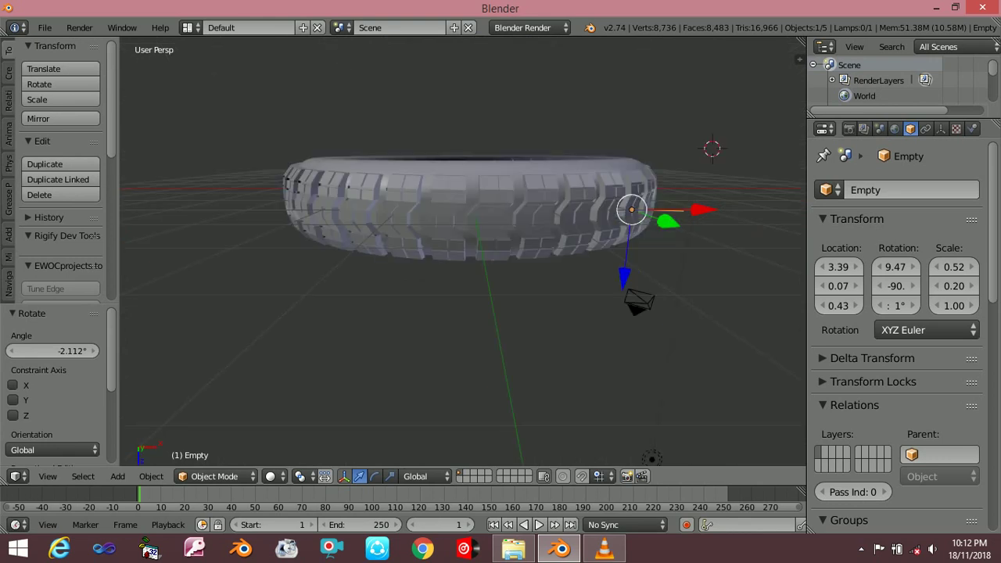
{"action": "middle_click_drag", "start_coordinate": [651, 457], "coordinate": [624, 417]}
{"action": "middle_click_drag", "start_coordinate": [469, 352], "coordinate": [469, 274]}
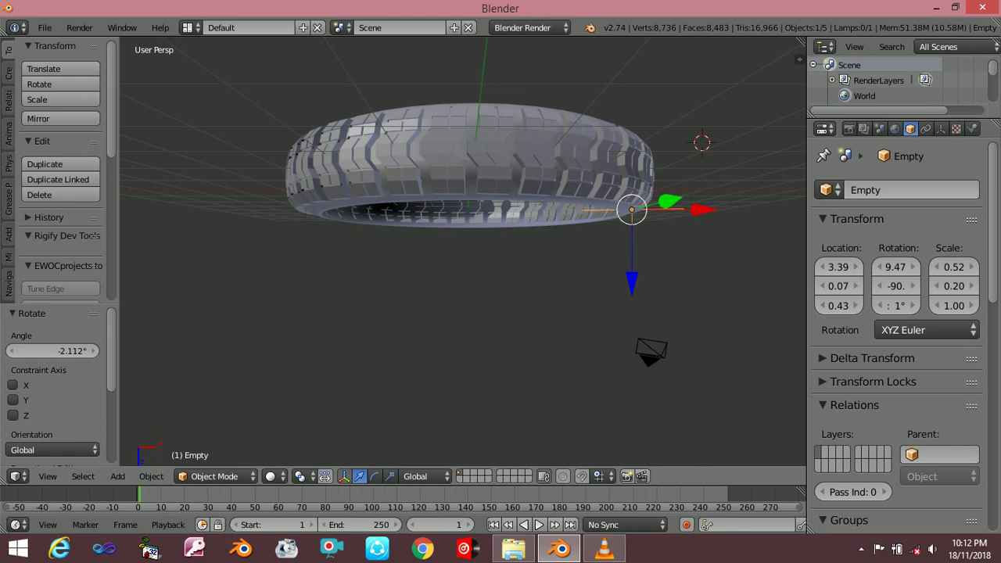
- Cycle through top, front and perspective views, orbit sideways, and end in camera view
{"action": "key", "text": "KP_5"}
{"action": "key", "text": "KP_7"}
{"action": "key", "text": "KP_1"}
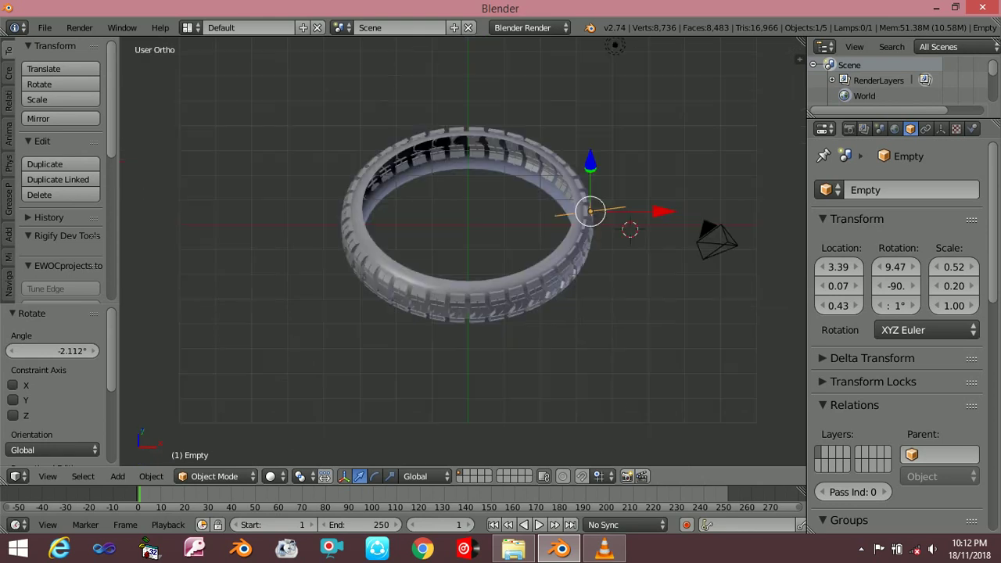
{"action": "key", "text": "KP_5"}
{"action": "key", "text": "KP_8"}
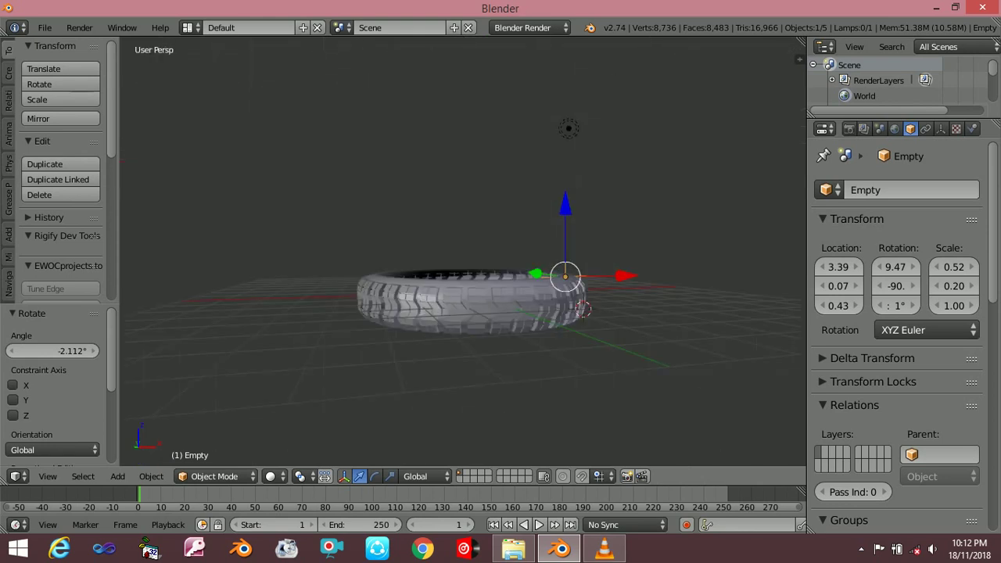
{"action": "key", "text": "KP_4"}
{"action": "key", "text": "KP_4"}
{"action": "key", "text": "KP_4"}
{"action": "key", "text": "KP_4"}
{"action": "key", "text": "KP_4"}
{"action": "key", "text": "KP_4"}
{"action": "key", "text": "KP_4"}
{"action": "key", "text": "KP_4"}
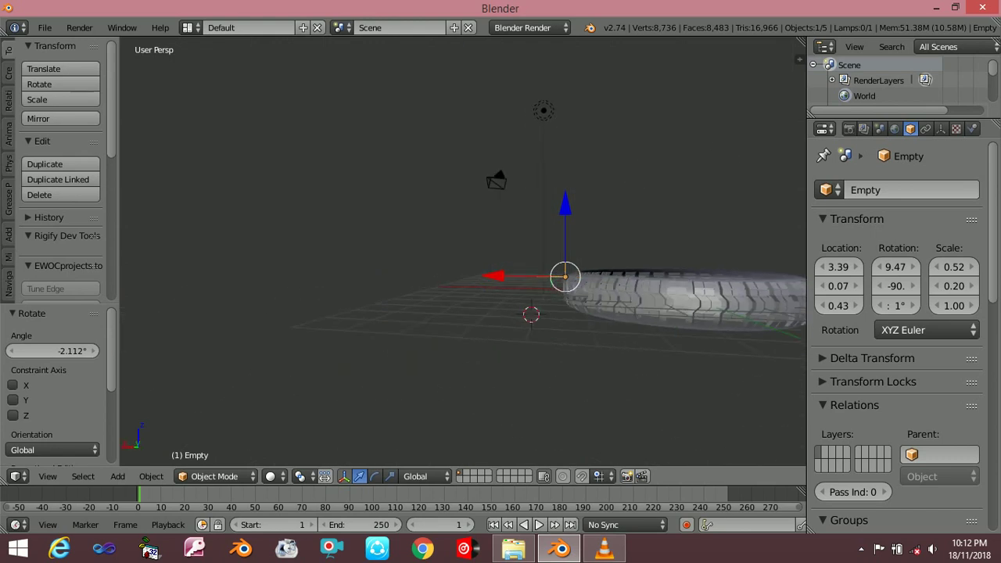
{"action": "key", "text": "KP_4"}
{"action": "key", "text": "KP_4"}
{"action": "key", "text": "KP_4"}
{"action": "key", "text": "KP_4"}
{"action": "key", "text": "KP_4"}
{"action": "key", "text": "KP_4"}
{"action": "key", "text": "KP_4"}
{"action": "key", "text": "KP_4"}
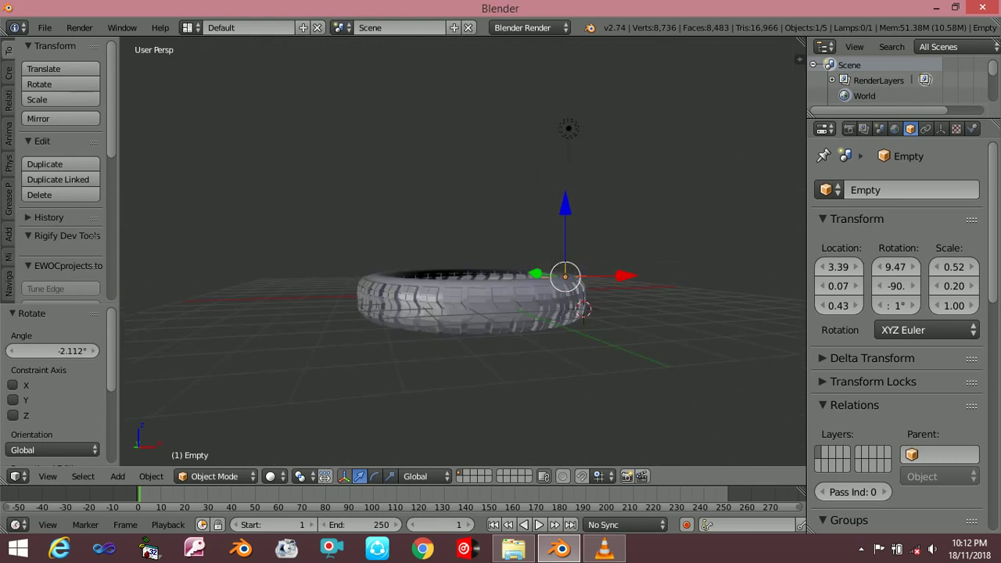
{"action": "key", "text": "KP_4"}
{"action": "key", "text": "KP_0"}
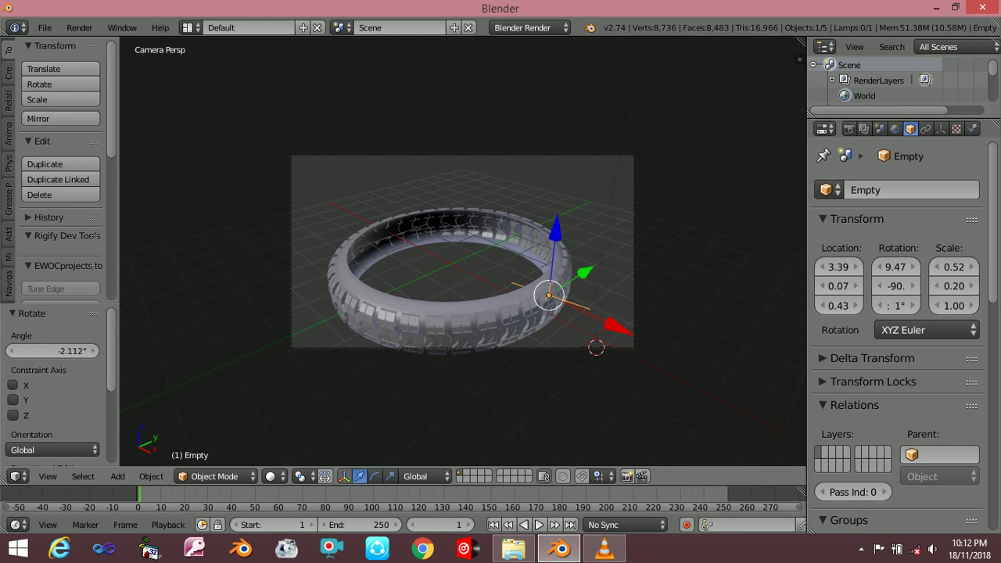
- Select the tire and convert it from a curve into a mesh
{"action": "right_click", "coordinate": [438, 313]}
{"action": "right_click", "coordinate": [438, 313]}
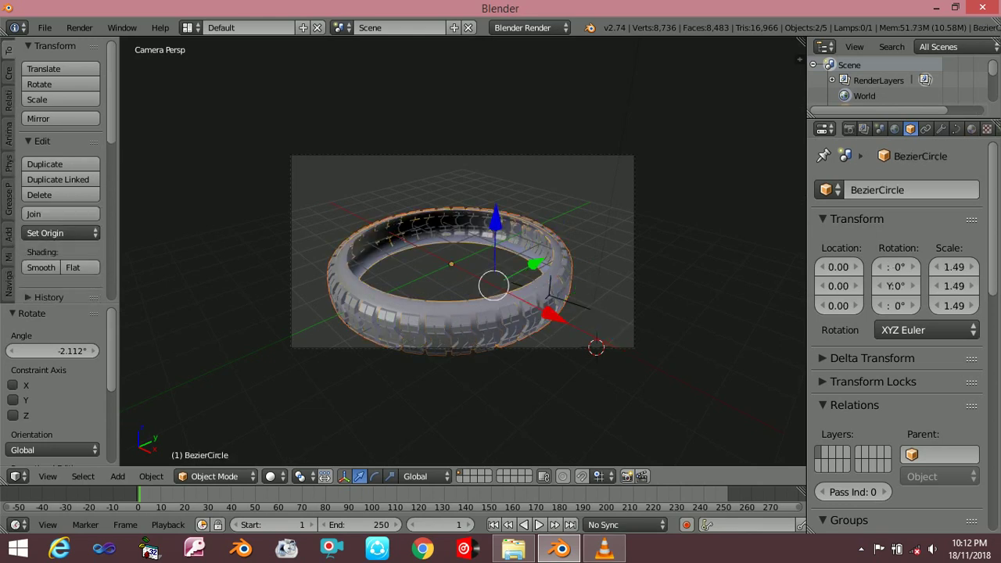
{"action": "right_click", "coordinate": [438, 313]}
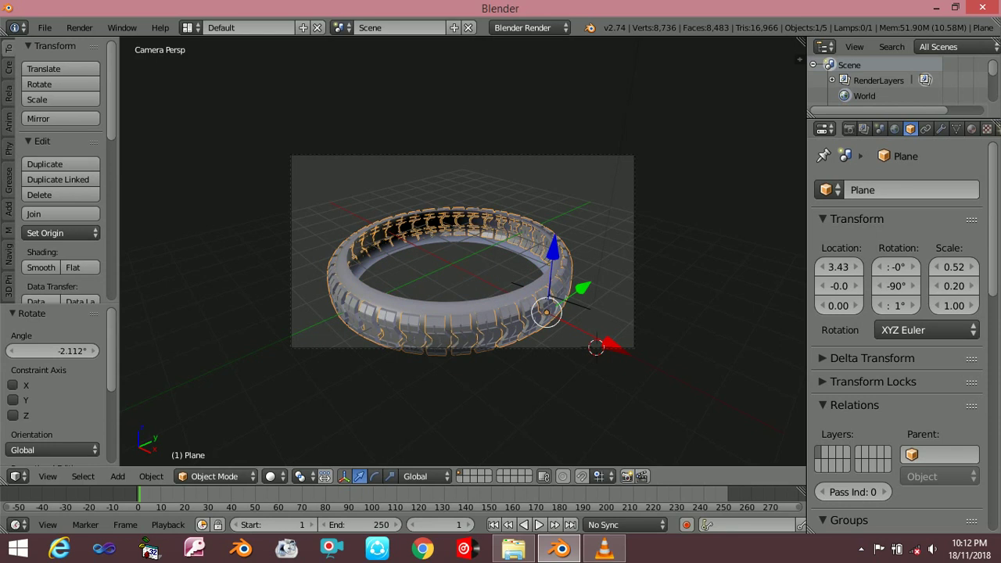
{"action": "key", "text": "alt+c"}
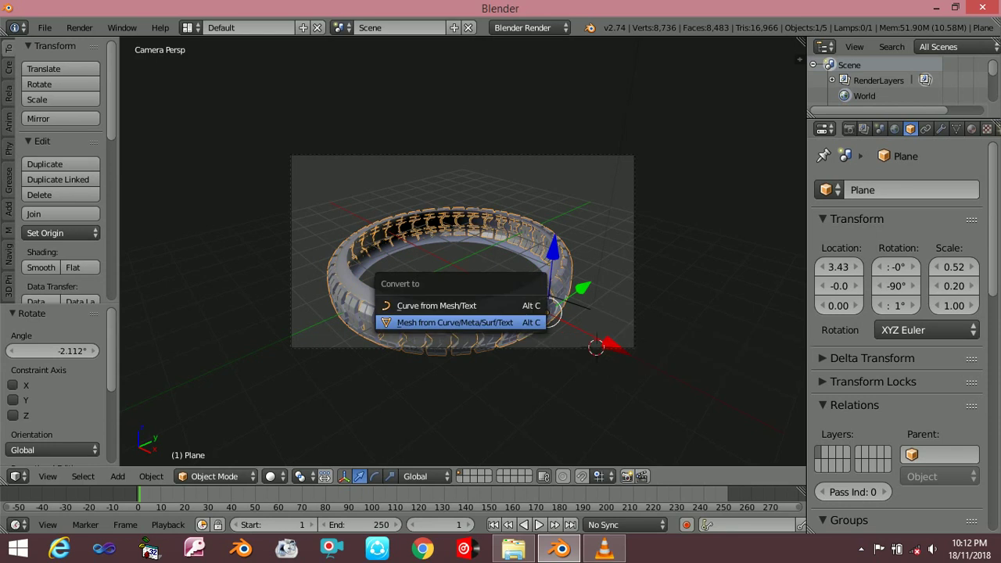
{"action": "left_click", "coordinate": [469, 320]}
- Convert the Bezier circle into a mesh and select the Empty
{"action": "right_click", "coordinate": [438, 313]}
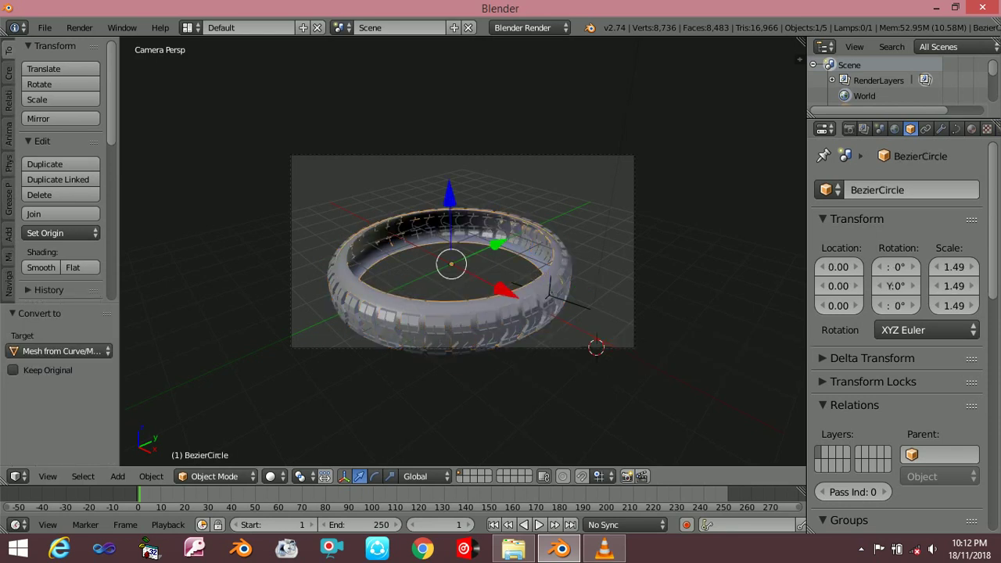
{"action": "key", "text": "alt+c"}
{"action": "left_click", "coordinate": [474, 310]}
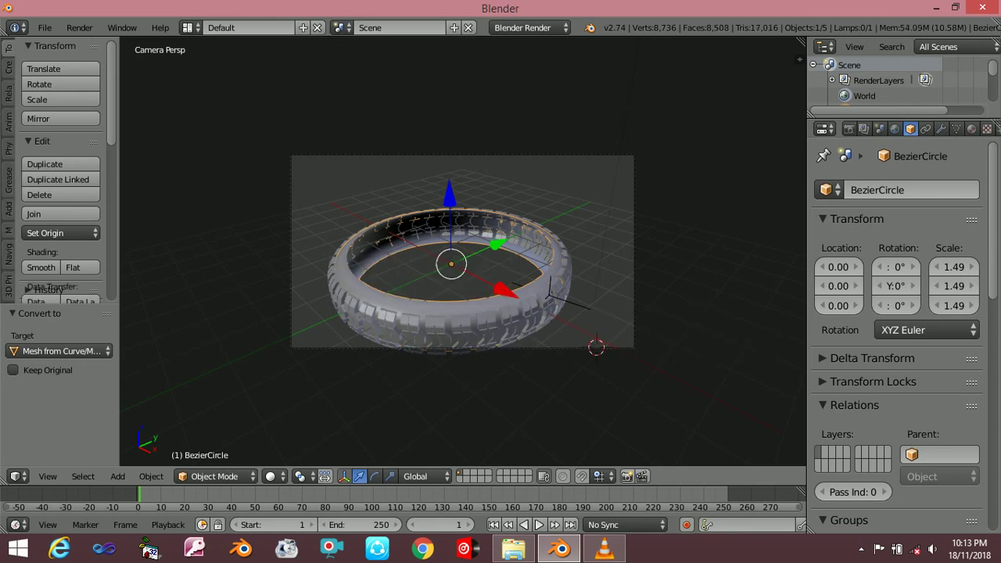
{"action": "right_click", "coordinate": [439, 321]}
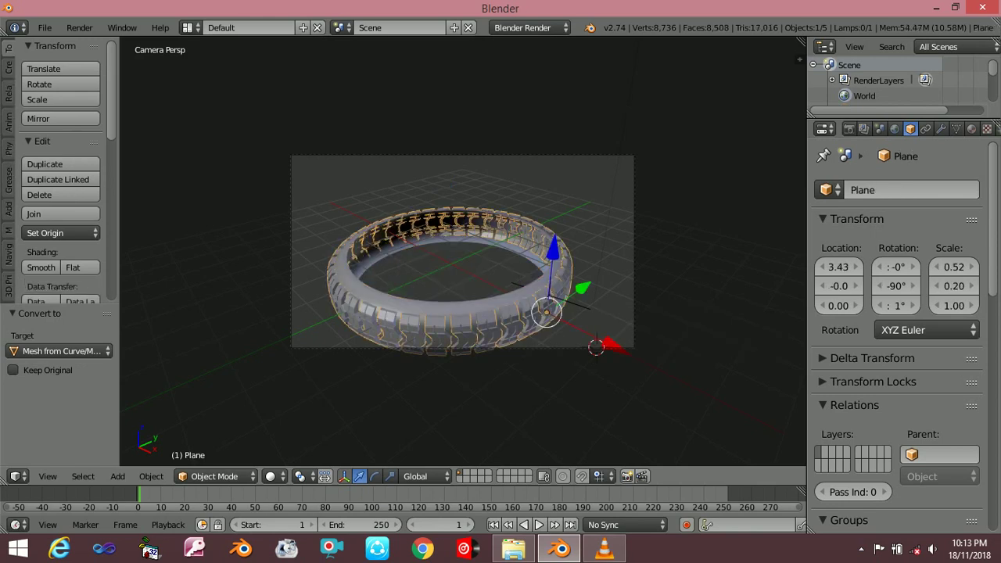
{"action": "right_click", "coordinate": [546, 311]}
- Delete the Empty, join the Bezier circle and tire, and scale the result by 1.024
{"action": "key", "text": "x"}
{"action": "left_click", "coordinate": [543, 295]}
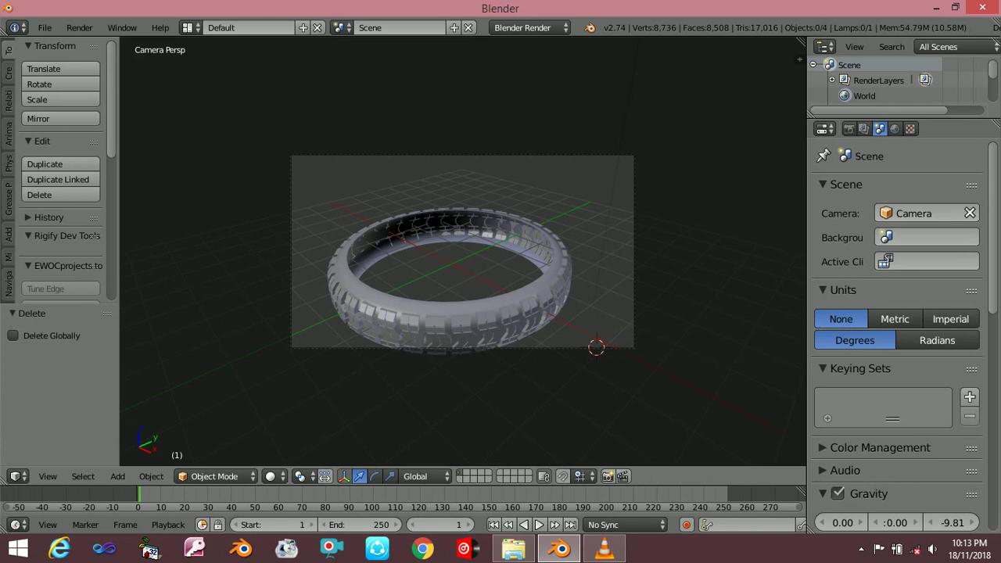
{"action": "right_click", "coordinate": [450, 305]}
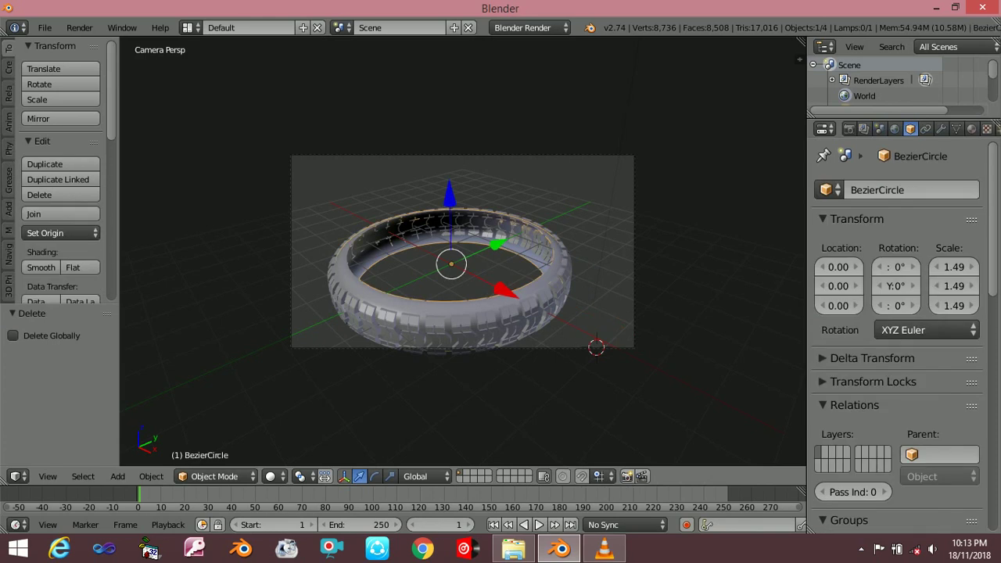
{"action": "right_click", "coordinate": [450, 329], "text": "shift"}
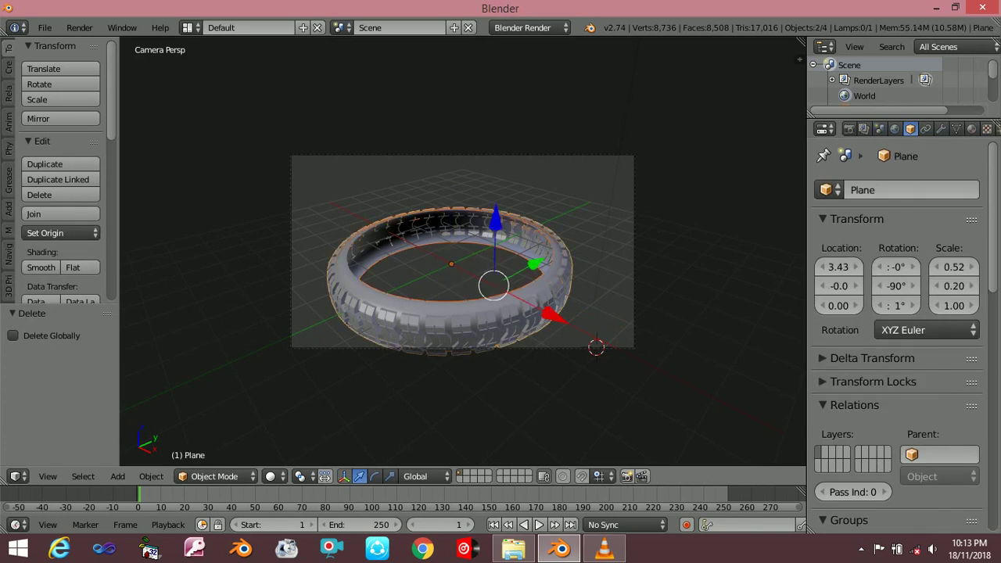
{"action": "key", "text": "ctrl+j"}
{"action": "key", "text": "s"}
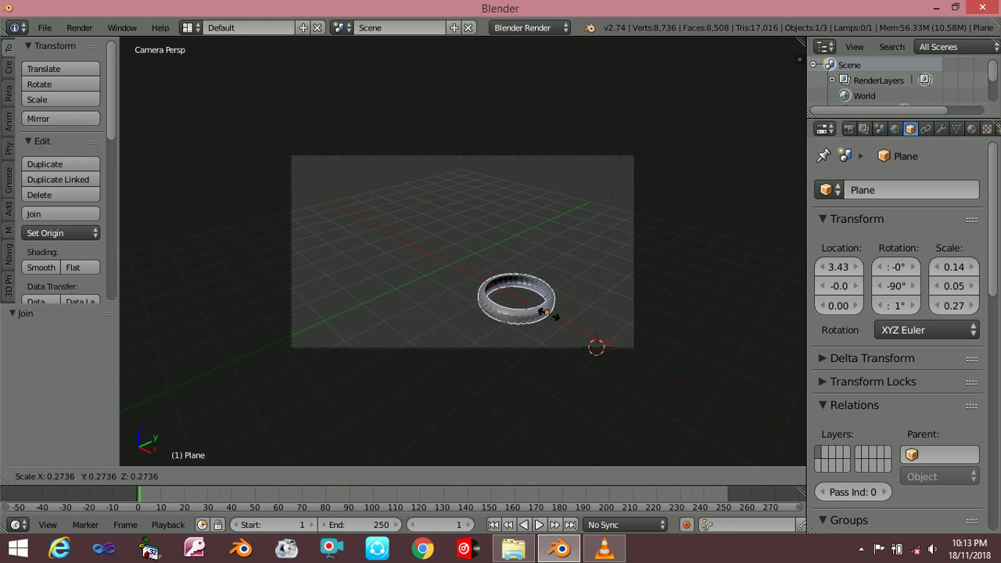
{"action": "left_click", "coordinate": [570, 328]}
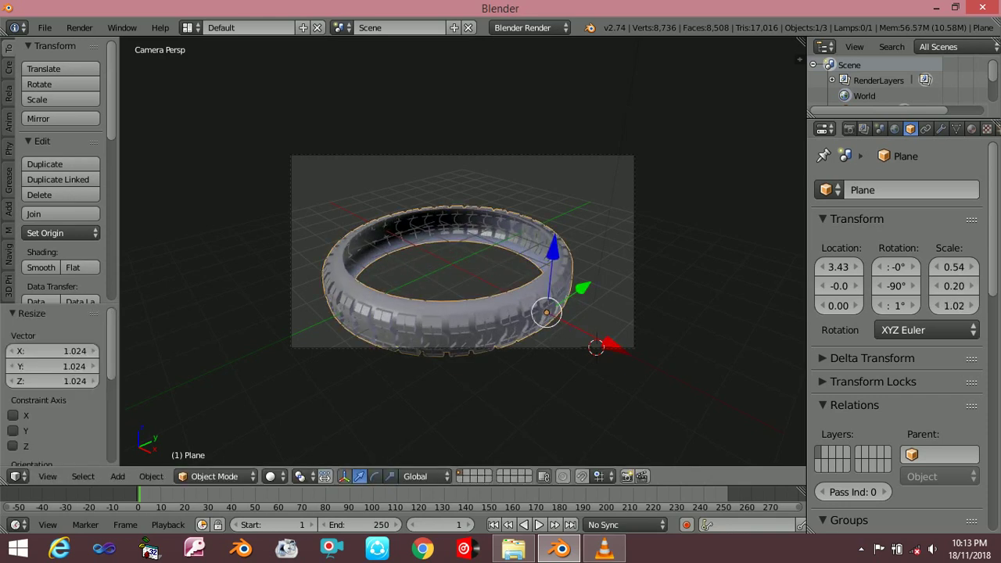
- Snap the cursor and tire between world centre and origin, ending with the cursor at centre
{"action": "key", "text": "shift+s"}
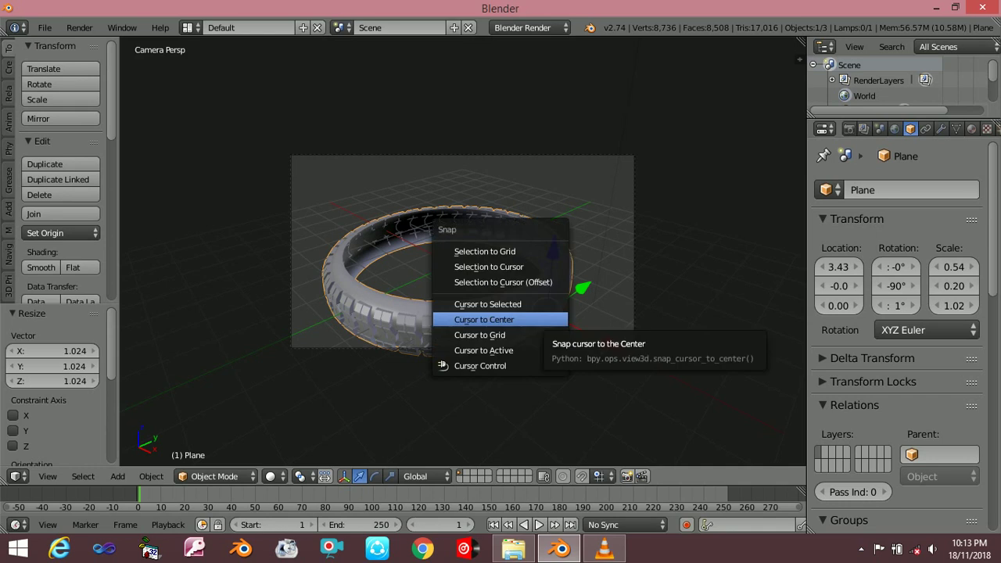
{"action": "left_click", "coordinate": [485, 320]}
{"action": "key", "text": "shift+s"}
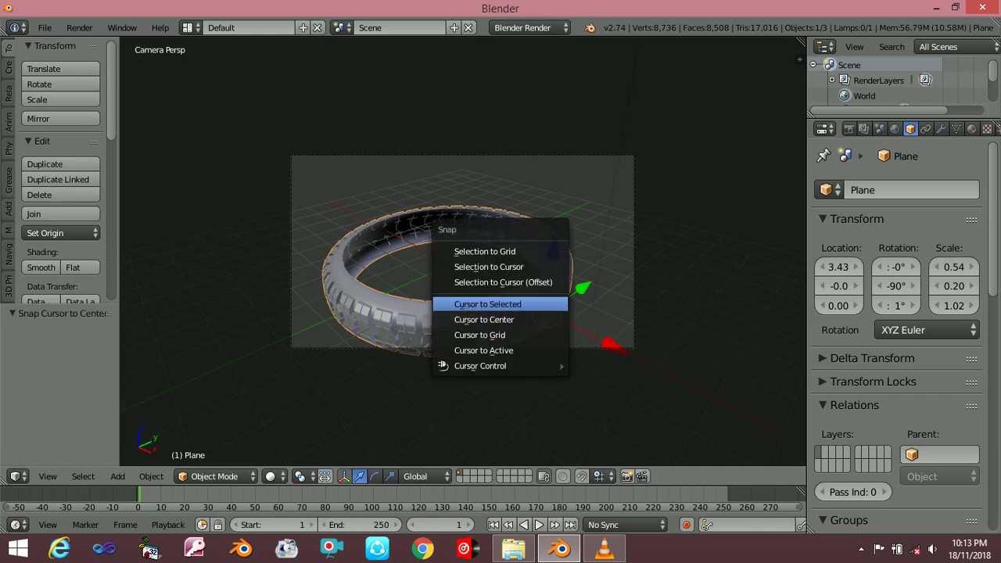
{"action": "left_click", "coordinate": [488, 304]}
{"action": "key", "text": "shift+s"}
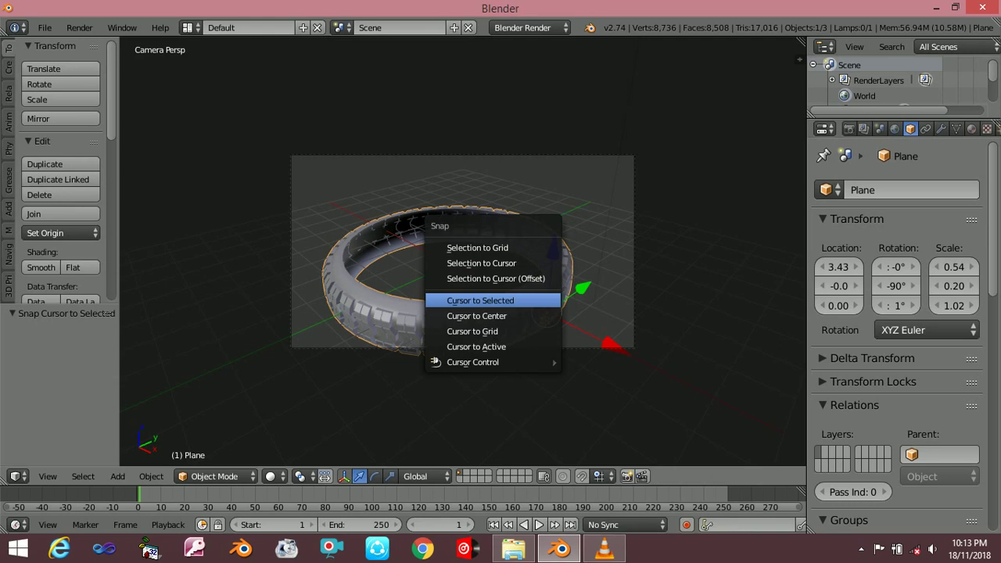
{"action": "key", "text": "Return"}
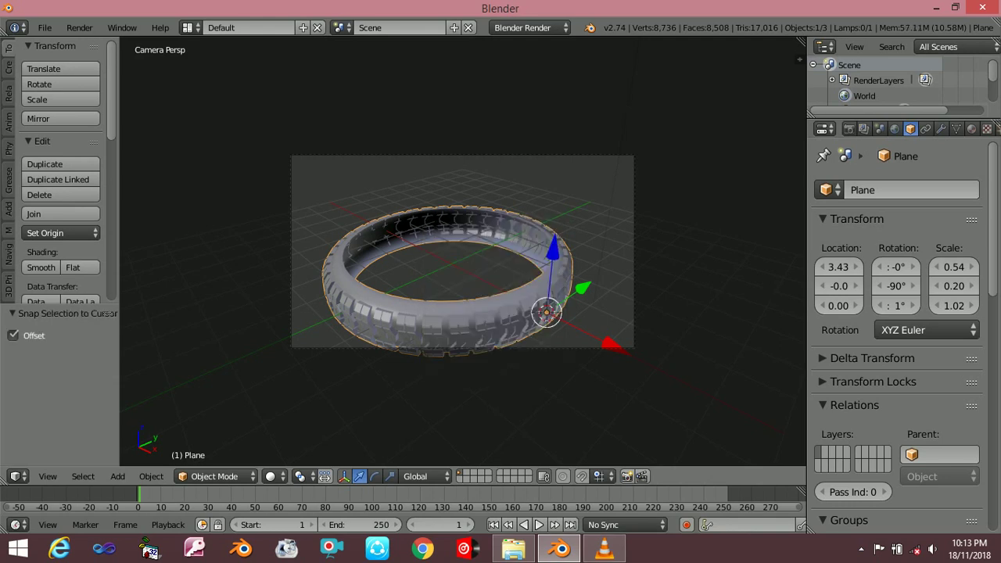
{"action": "key", "text": "shift+s"}
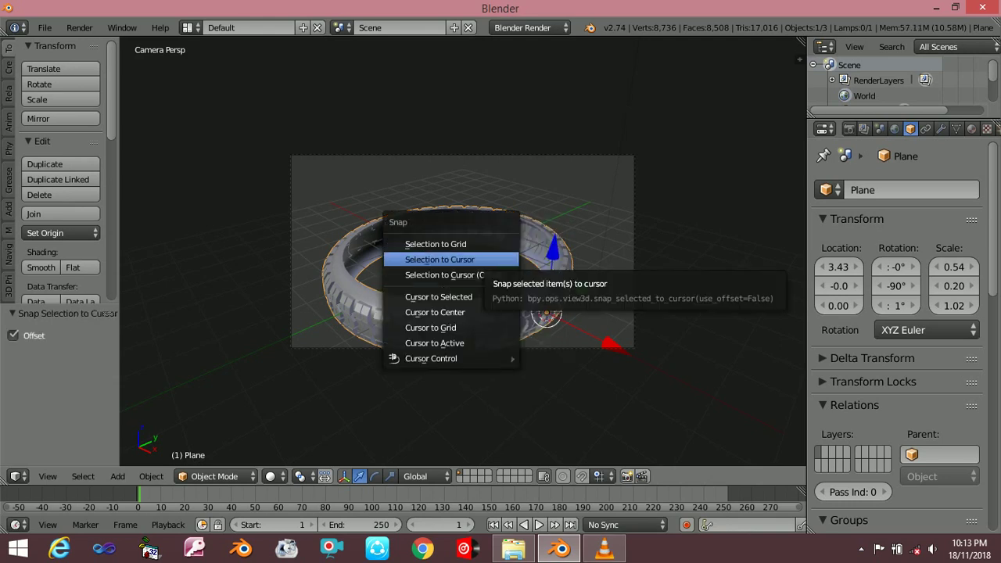
{"action": "key", "text": "Return"}
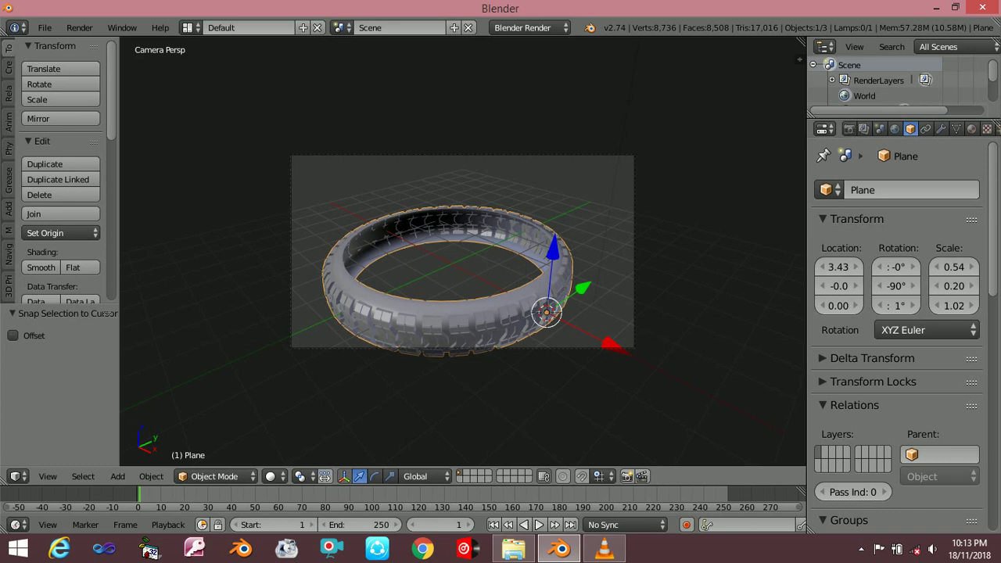
{"action": "key", "text": "shift+s"}
{"action": "key", "text": "Return"}
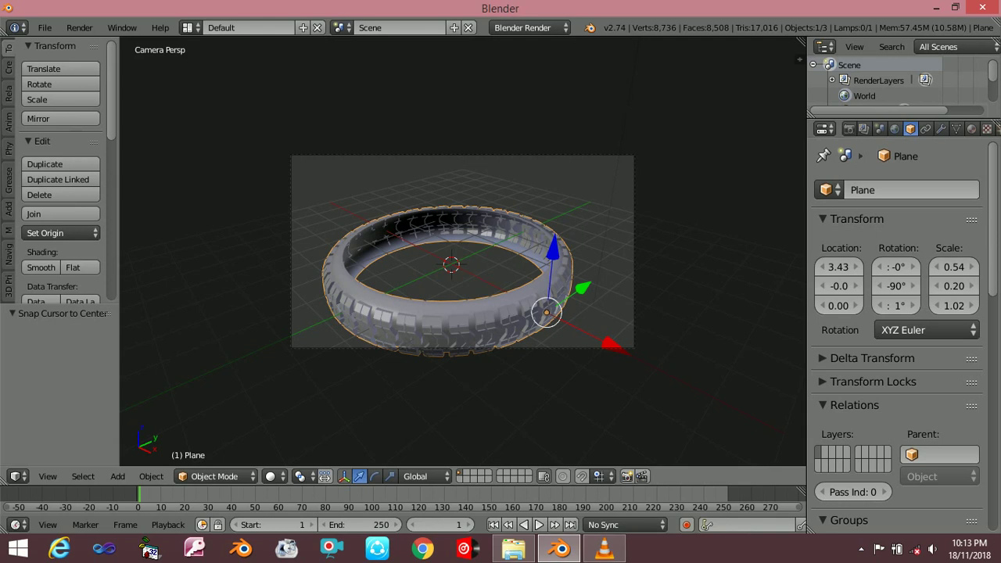
- Set the tire's origin to the 3D cursor at the world centre
{"action": "key", "text": "shift+ctrl+alt+c"}
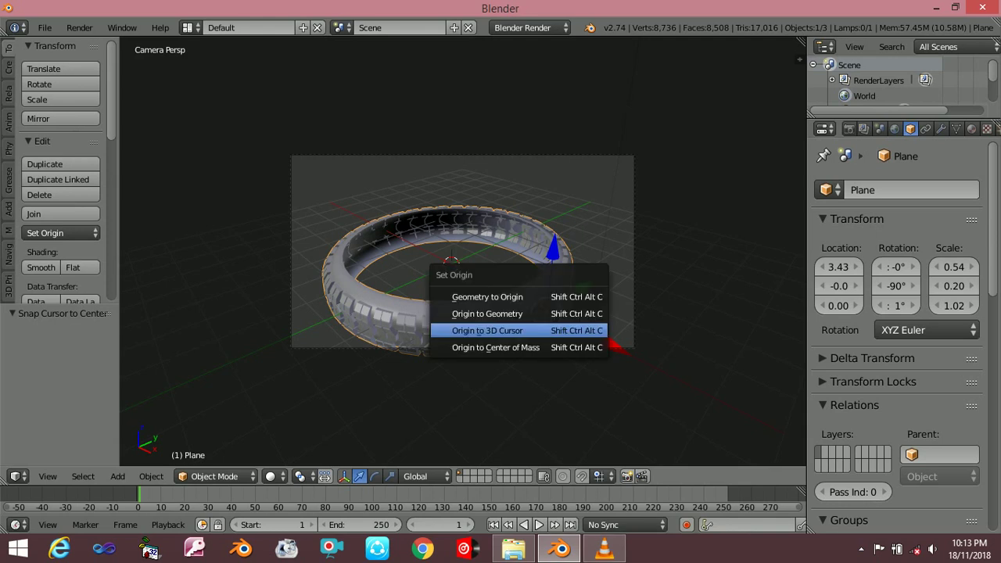
{"action": "left_click", "coordinate": [485, 327]}
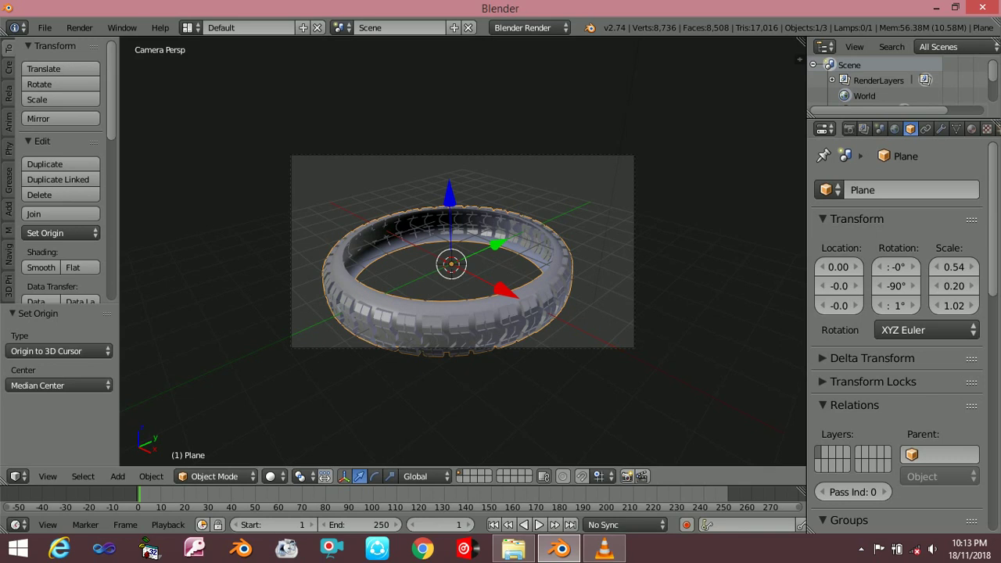
{"action": "key", "text": "KP_7"}
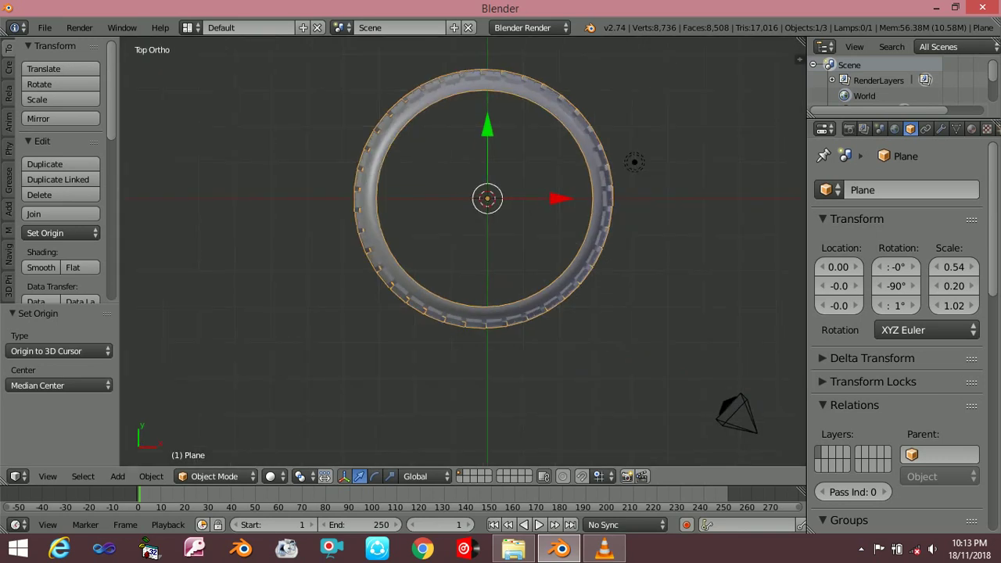
{"action": "key", "text": "KP_0"}
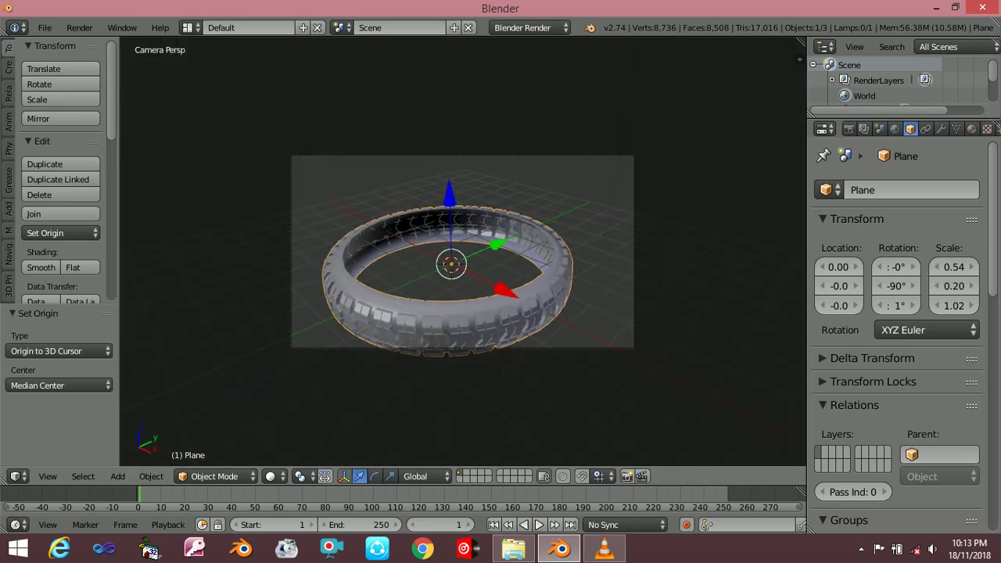
- Scale the tire by 0.85 and begin rotating it upright in front view
{"action": "key", "text": "s"}
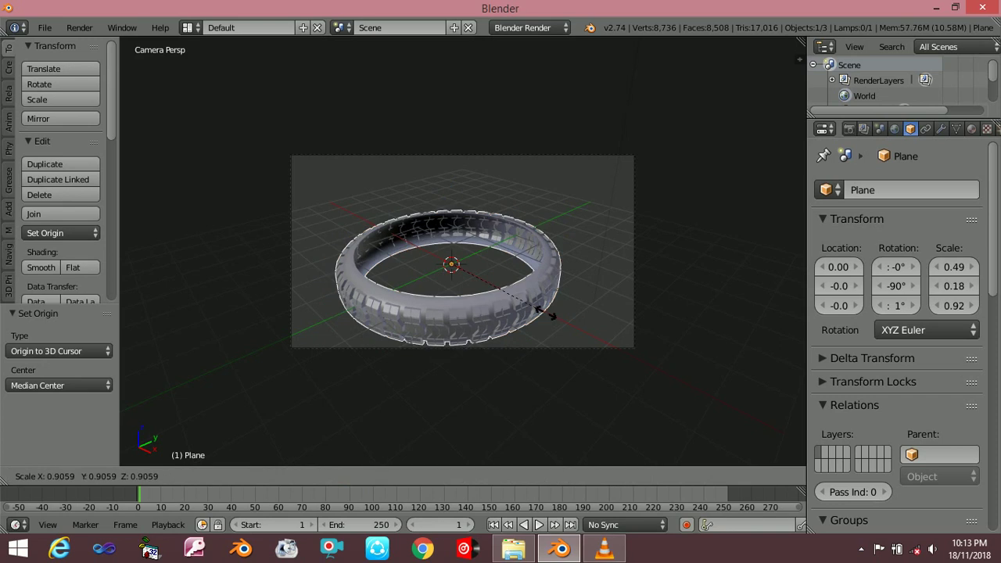
{"action": "left_click", "coordinate": [547, 311]}
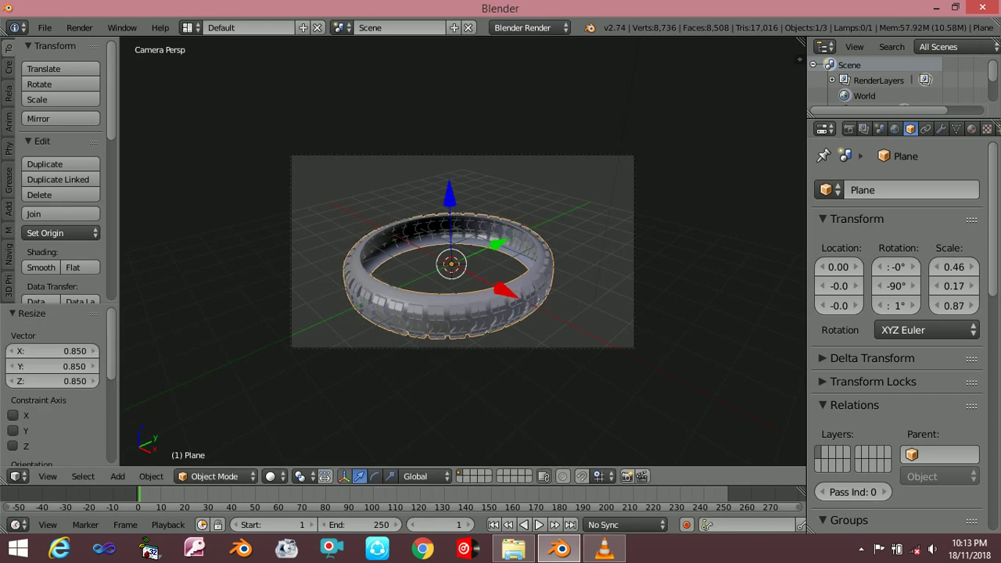
{"action": "key", "text": "KP_7"}
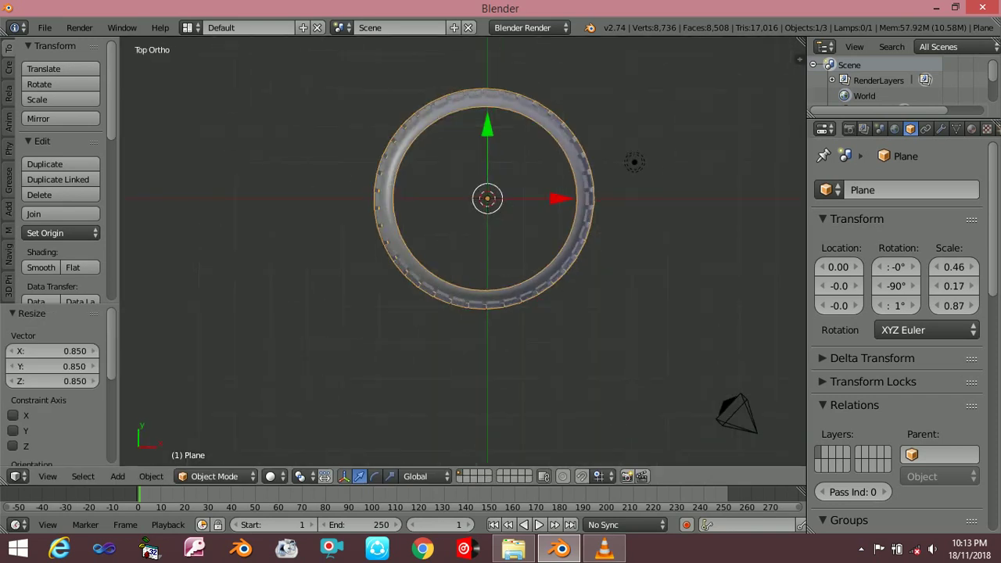
{"action": "key", "text": "KP_1"}
{"action": "key", "text": "r"}
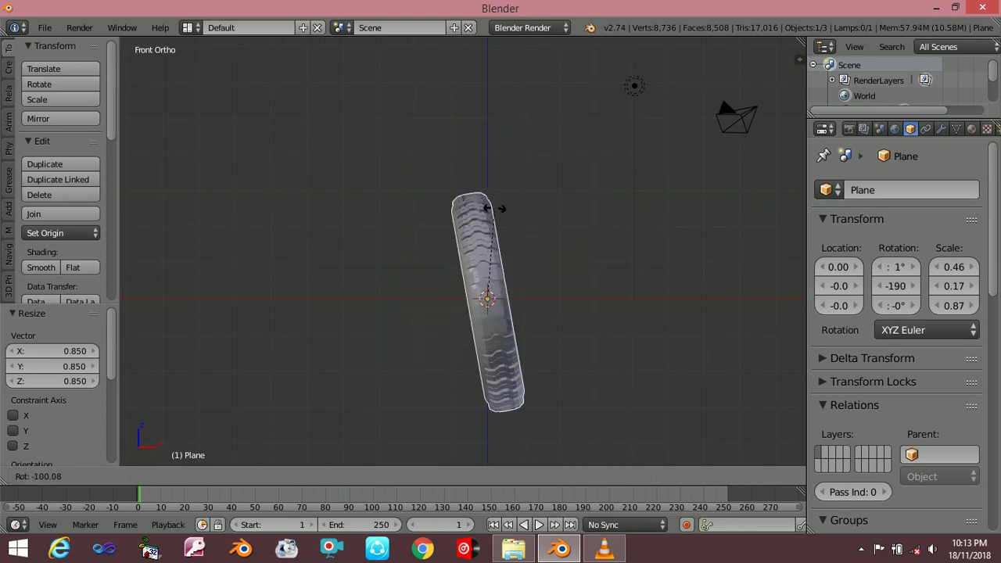
- Confirm the upright rotation, scale the tire by 0.83, and raise it to Z 0.19
{"action": "left_click", "coordinate": [495, 207]}
{"action": "key", "text": "KP_0"}
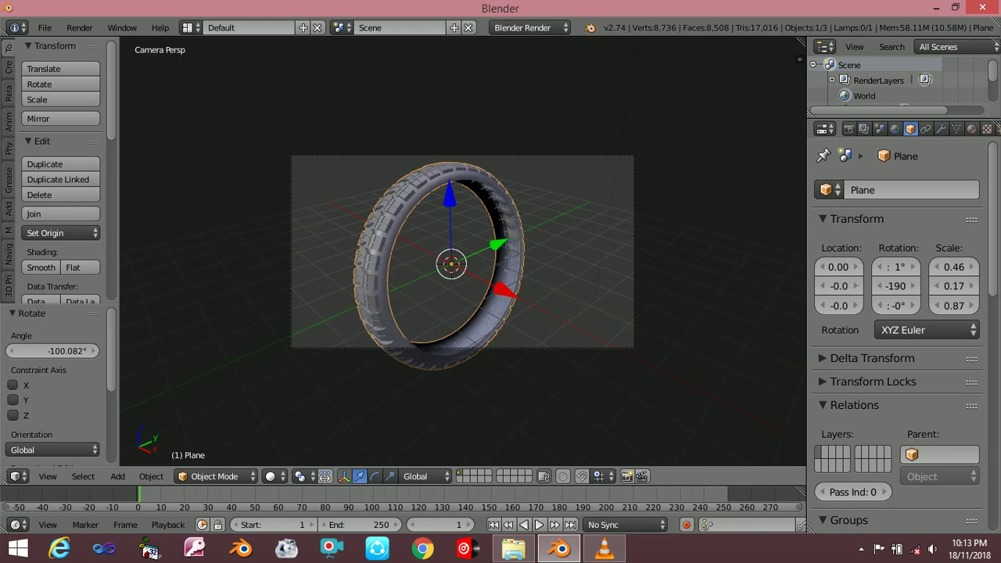
{"action": "key", "text": "s"}
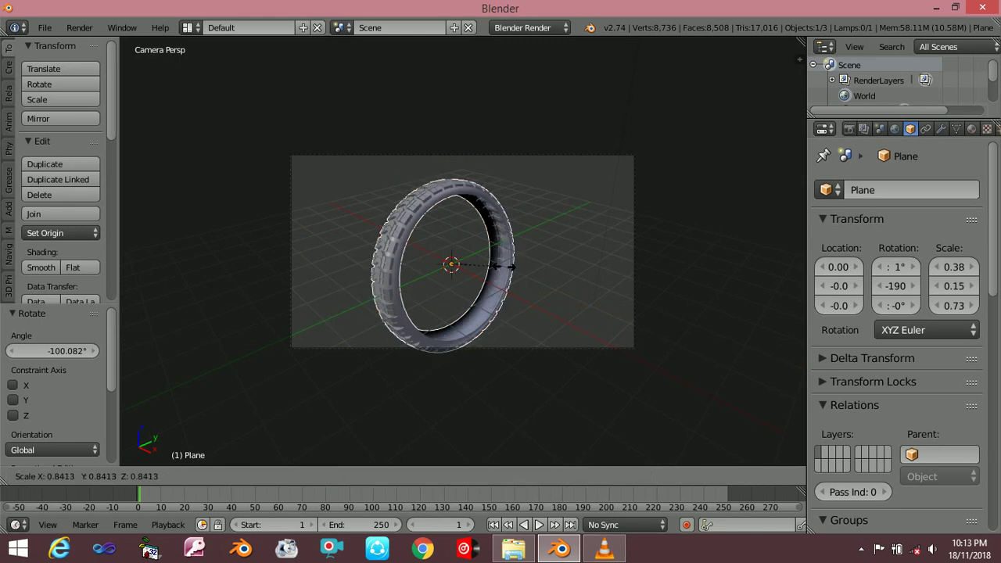
{"action": "key", "text": "Return"}
{"action": "key", "text": "g"}
{"action": "key", "text": "z"}
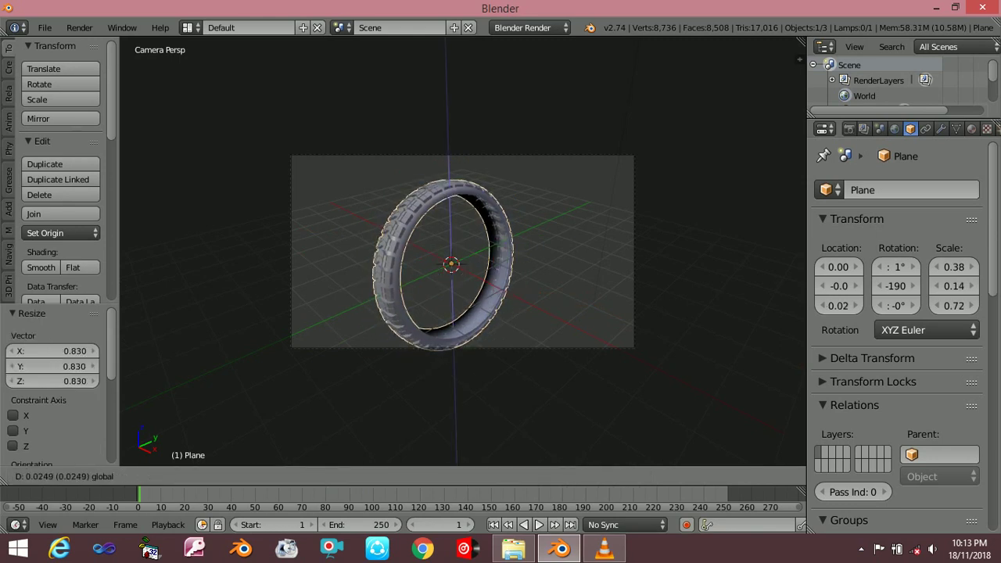
{"action": "key", "text": "Return"}
- Zoom in and preview the tire rendered before returning to solid shading
{"action": "scroll", "coordinate": [462, 252], "scroll_direction": "up", "scroll_amount": 1}
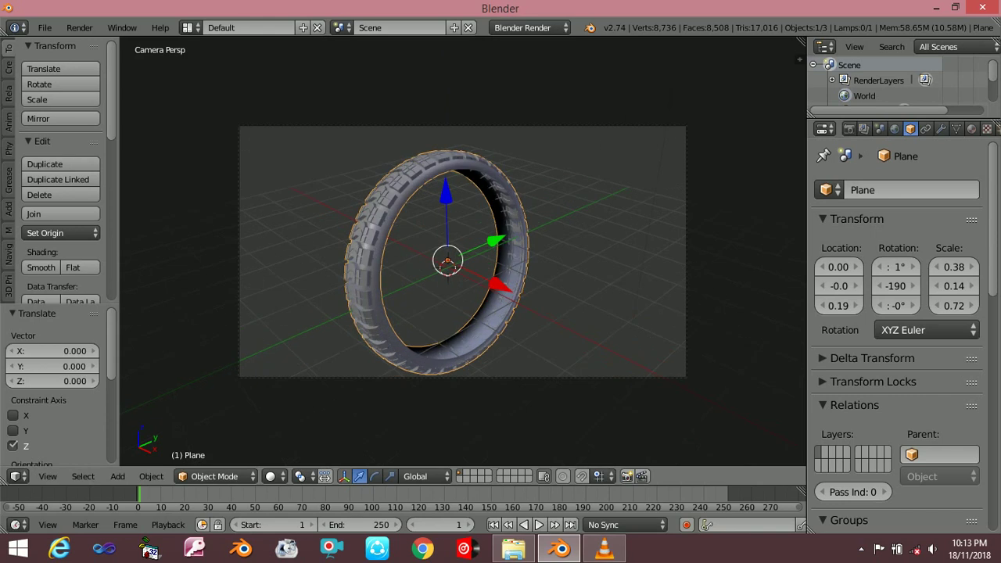
{"action": "scroll", "coordinate": [462, 252], "scroll_direction": "up", "scroll_amount": 2}
{"action": "scroll", "coordinate": [462, 252], "scroll_direction": "up", "scroll_amount": 1}
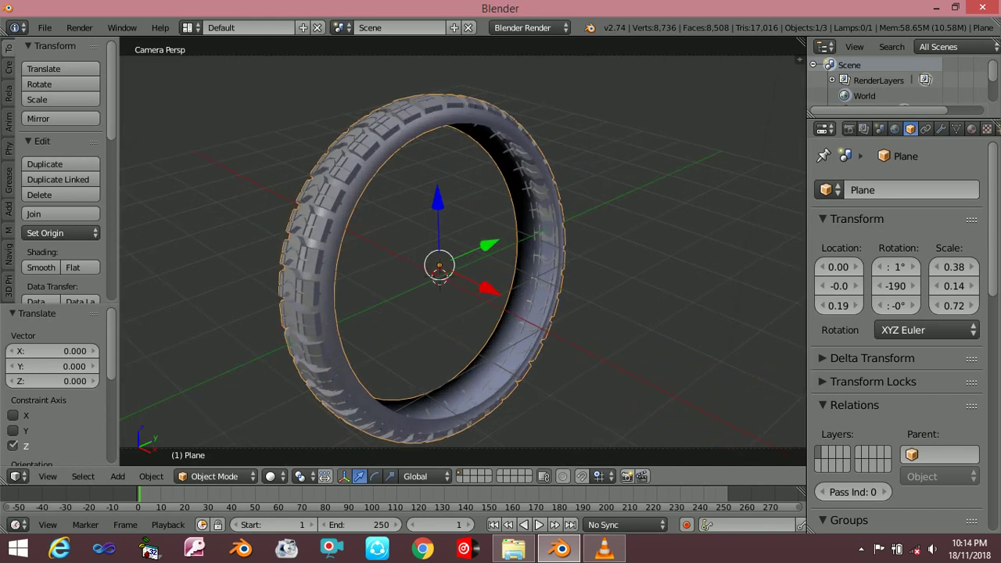
{"action": "key", "text": "shift+z"}
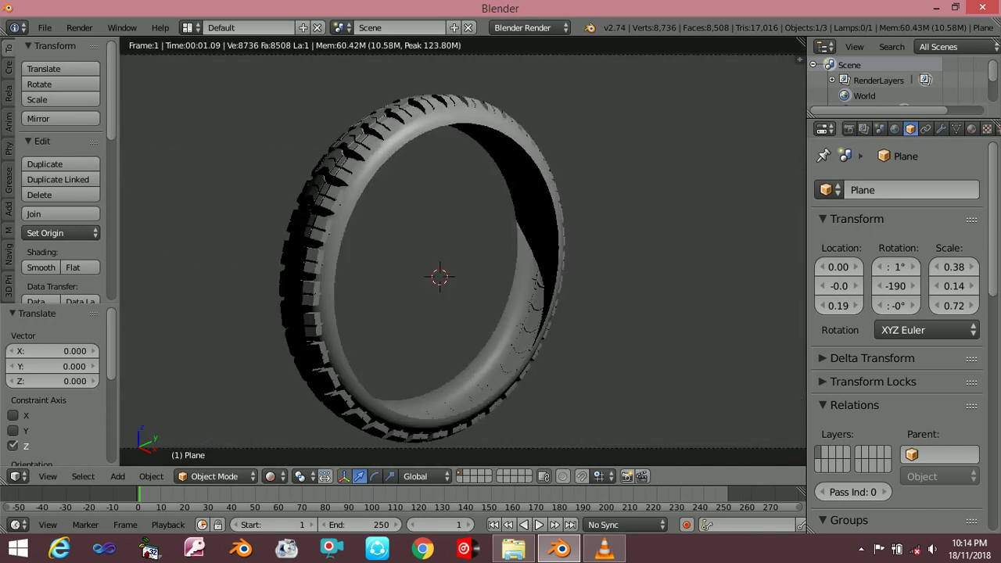
{"action": "key", "text": "shift+z"}
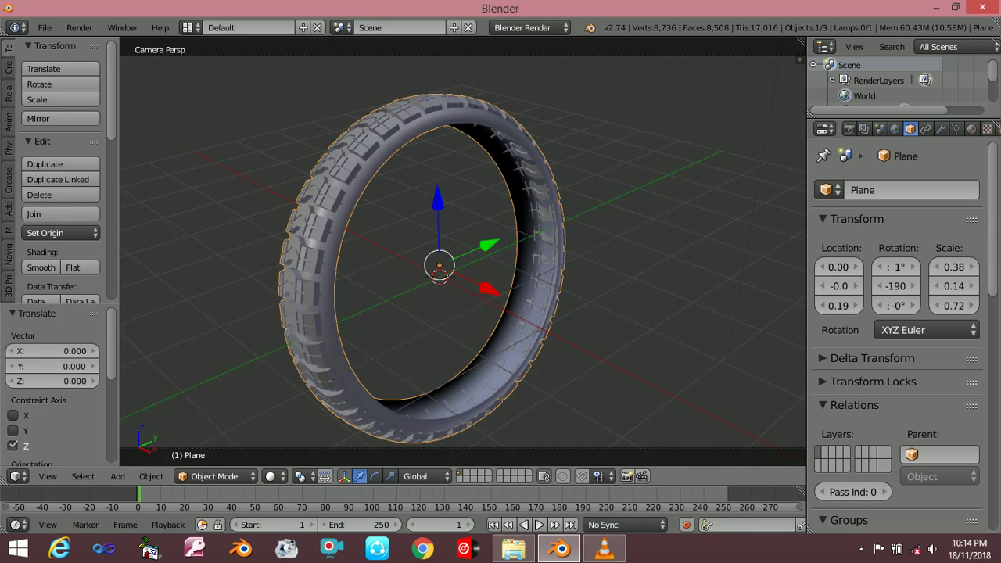
- Turn the tire slightly about Z, then straighten its tilt upright (rotation 0.40, -181, 4.13)
{"action": "key", "text": "KP_7"}
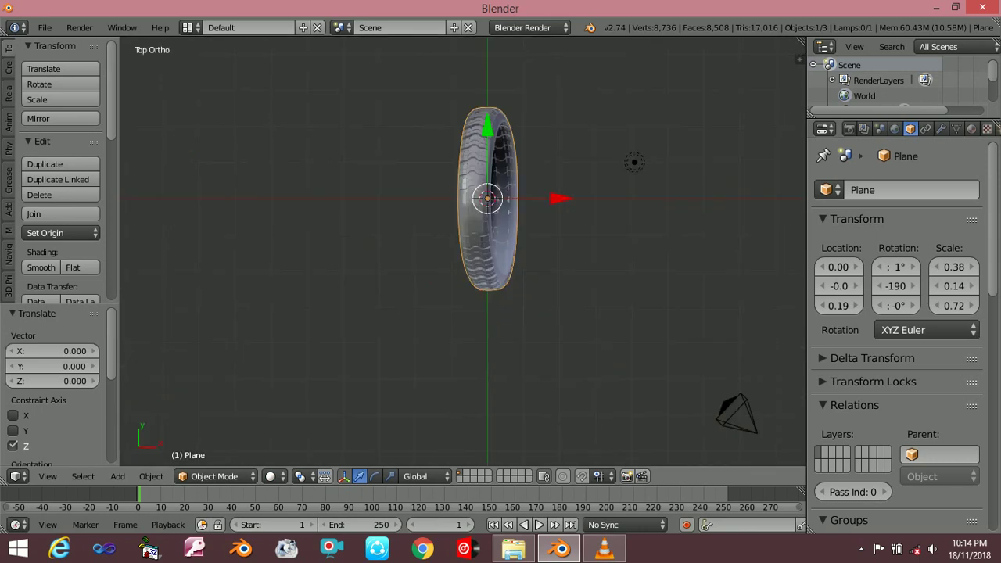
{"action": "key", "text": "r"}
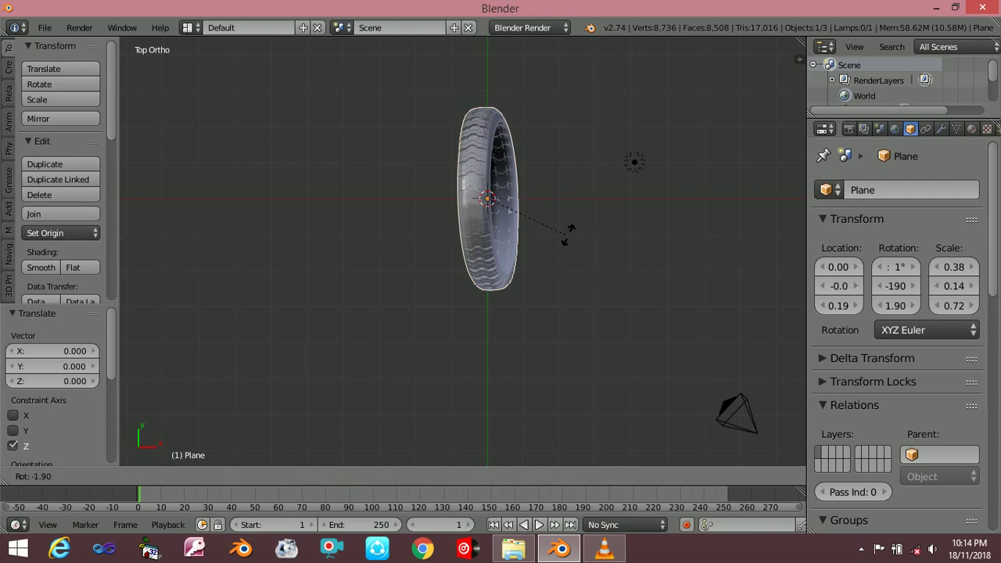
{"action": "left_click", "coordinate": [573, 225]}
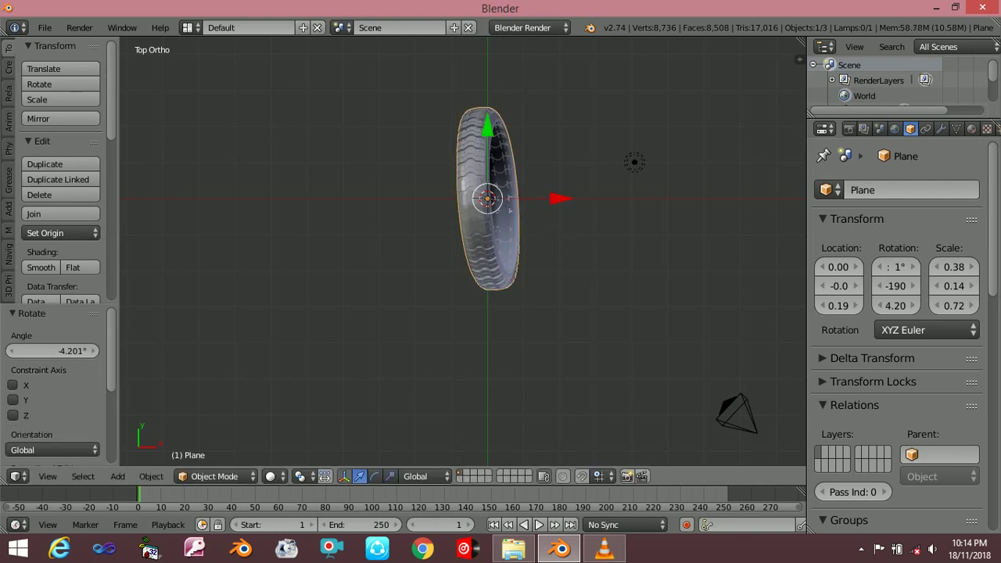
{"action": "key", "text": "KP_1"}
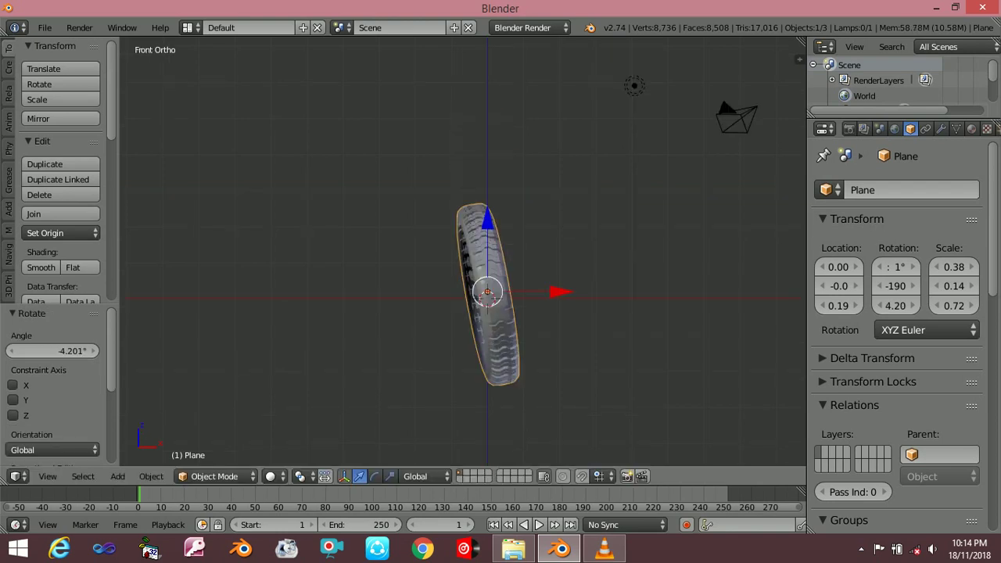
{"action": "key", "text": "r"}
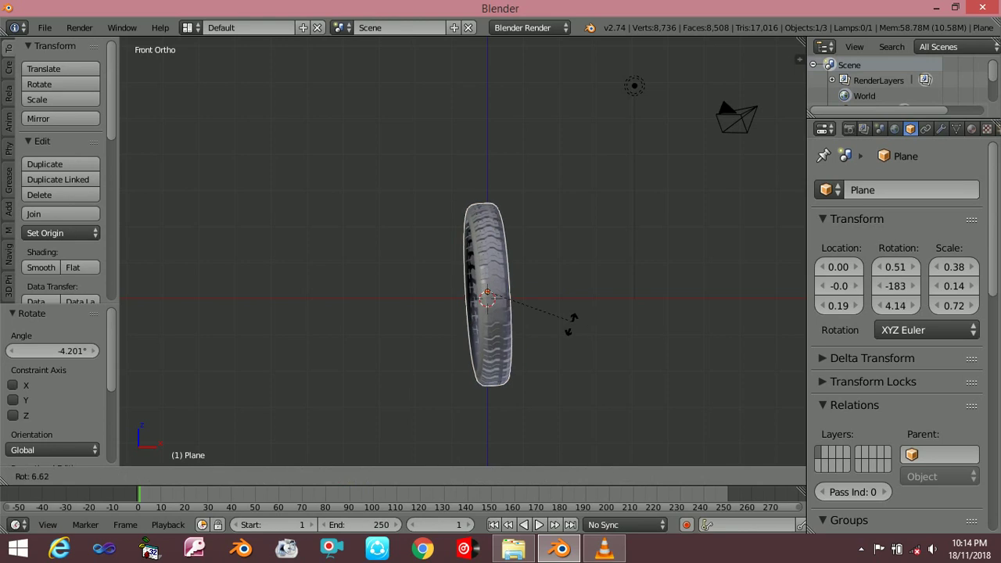
{"action": "left_click", "coordinate": [570, 322]}
- Check the tire from top, front and side, then widen it along X to 0.53
{"action": "key", "text": "KP_7"}
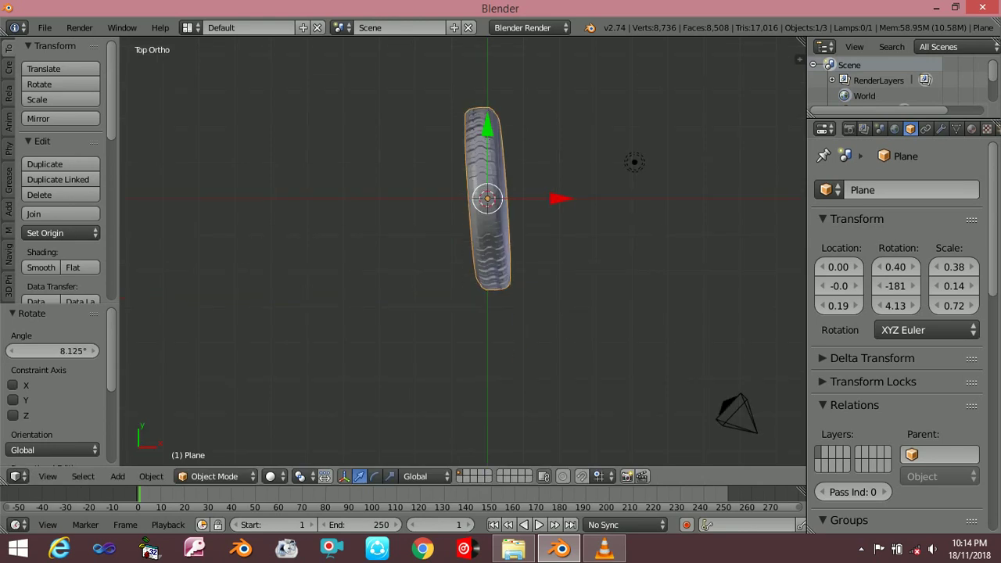
{"action": "key", "text": "KP_1"}
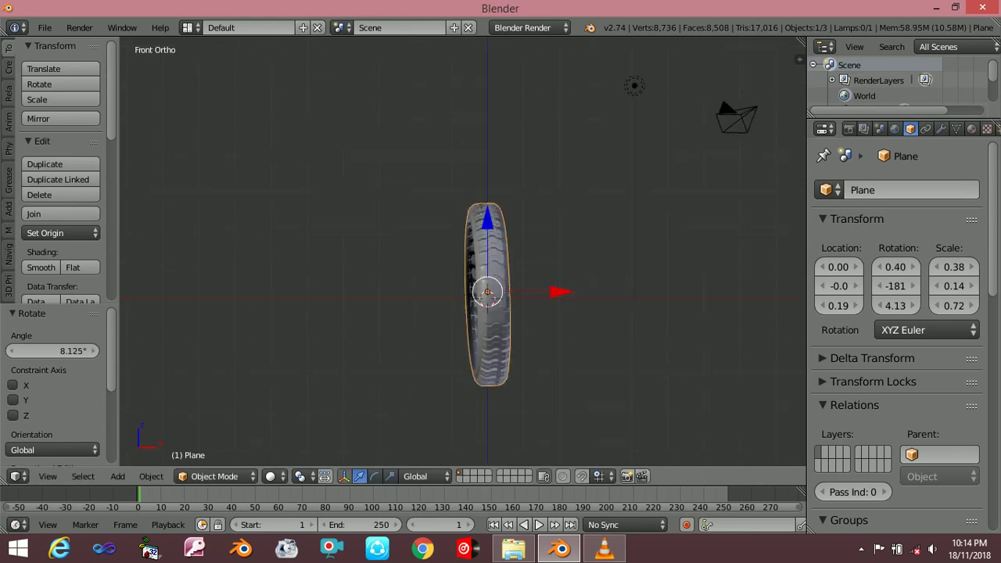
{"action": "key", "text": "KP_3"}
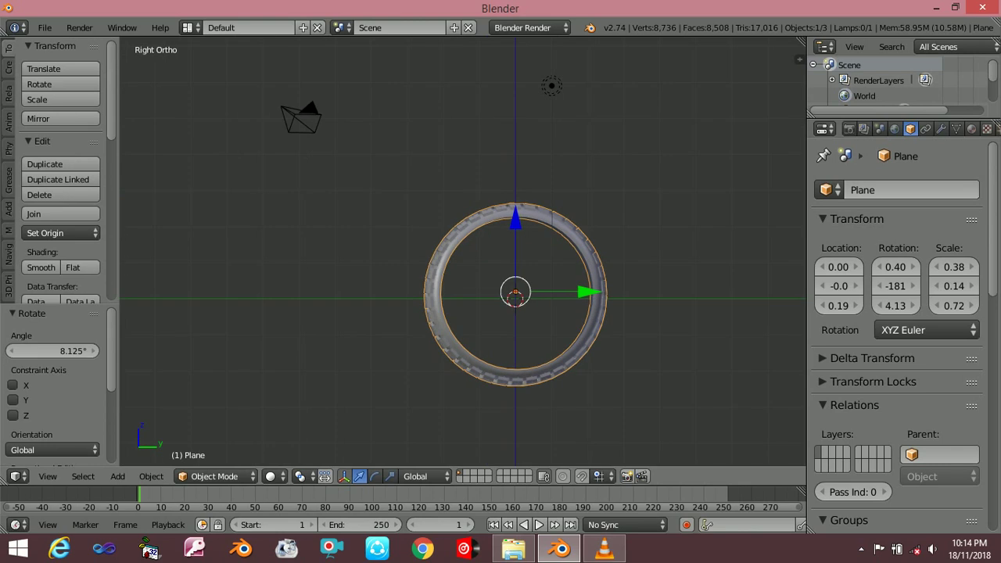
{"action": "key", "text": "KP_1"}
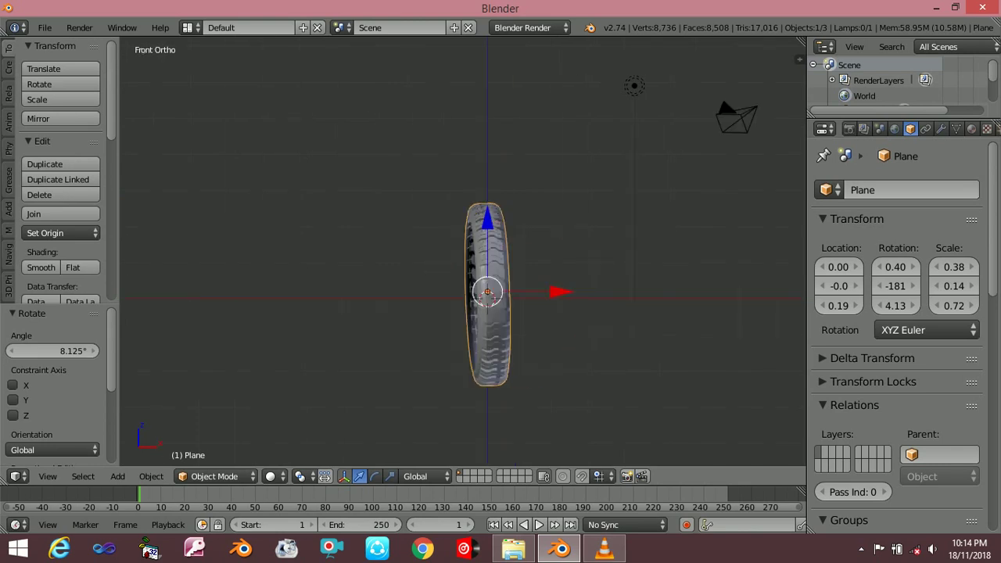
{"action": "key", "text": "s"}
{"action": "key", "text": "x"}
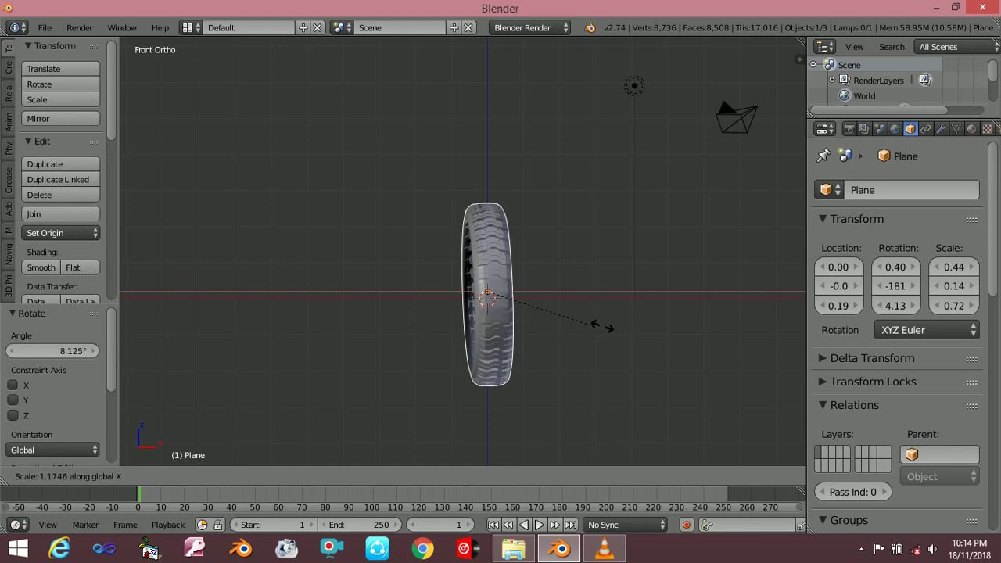
{"action": "left_click", "coordinate": [625, 332]}
- Rotate the tire a further -4.91° about Z to Z rotation 9.04, checking it through the camera
{"action": "key", "text": "Tab"}
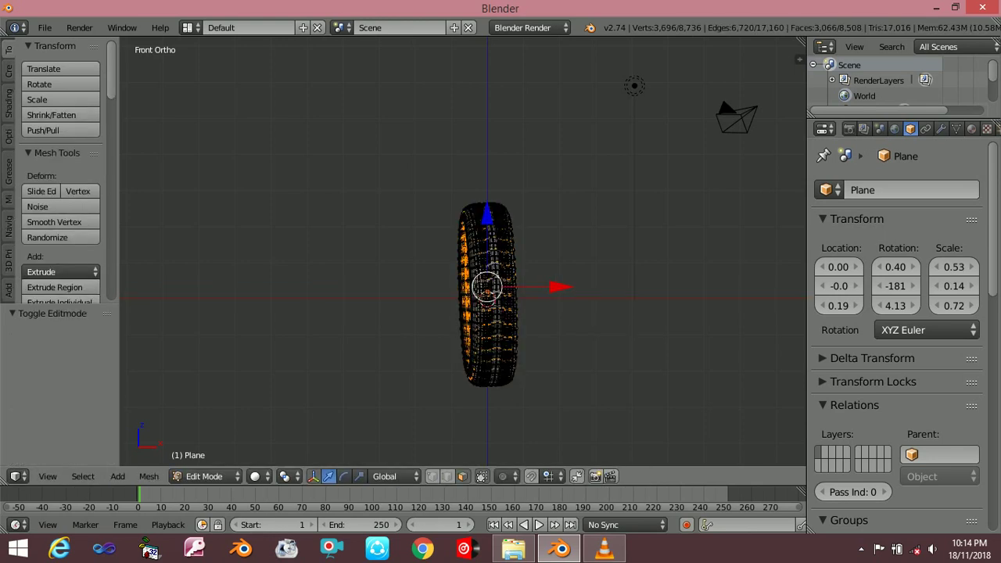
{"action": "key", "text": "Tab"}
{"action": "key", "text": "KP_0"}
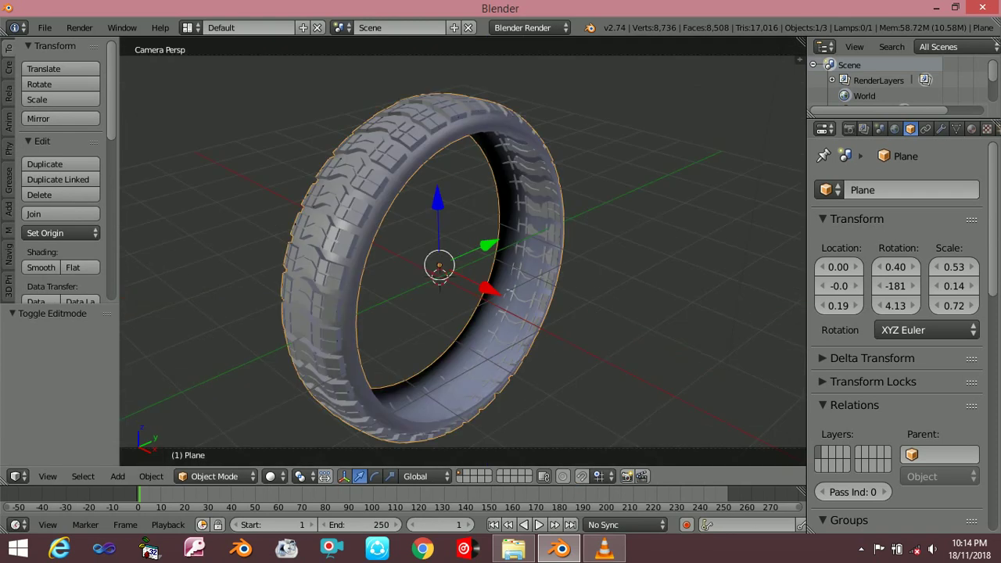
{"action": "key", "text": "KP_7"}
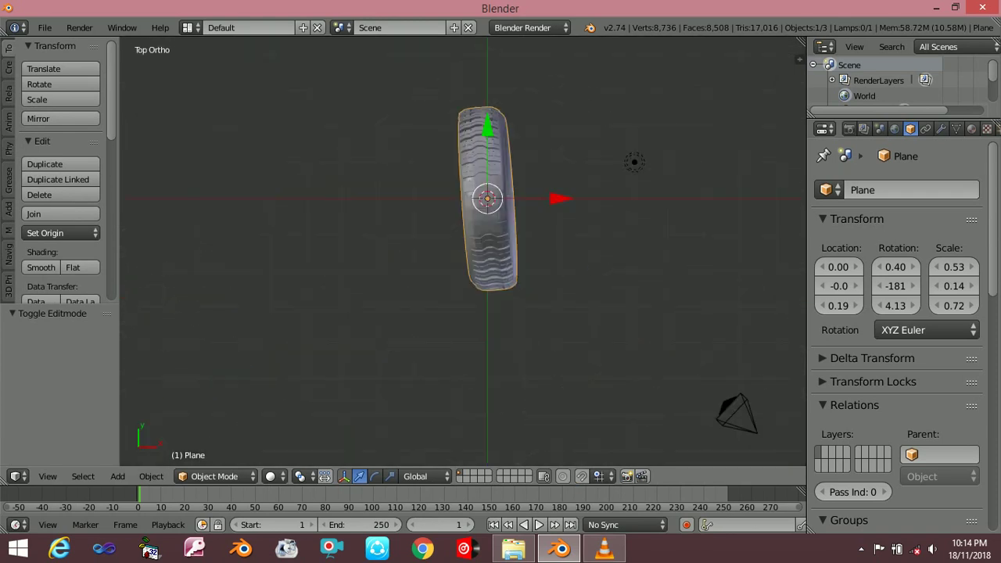
{"action": "key", "text": "r"}
{"action": "key", "text": "Return"}
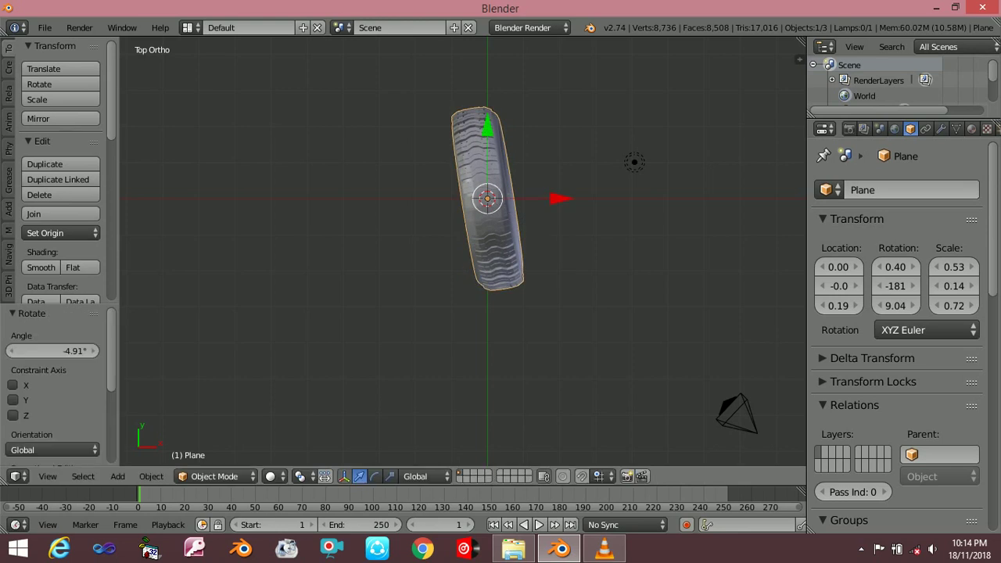
{"action": "key", "text": "KP_0"}
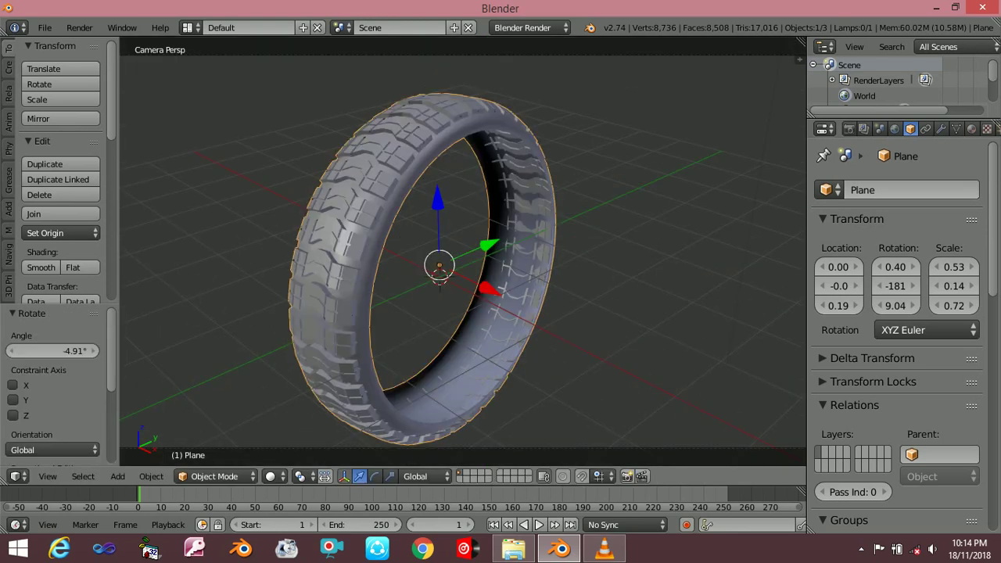